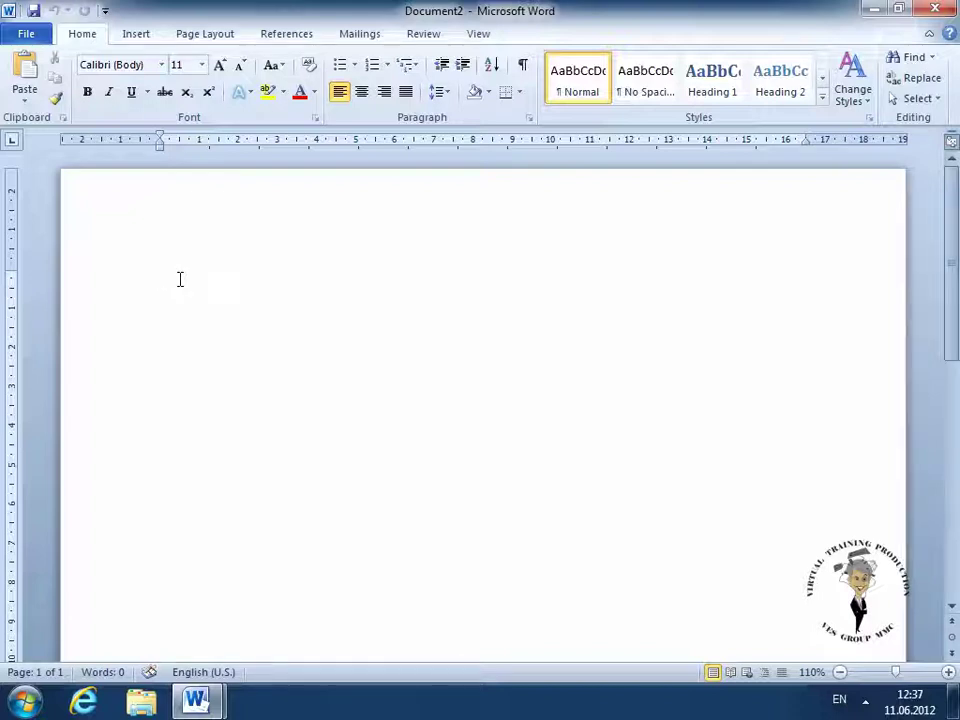
Switch to the Azeri keyboard and type 'Azərbaycan Respublikasının Dövlət Rəmzləri və Atribur' as the title
{"action": "key", "text": "alt+shift"}
{"action": "type", "text": "Az"}
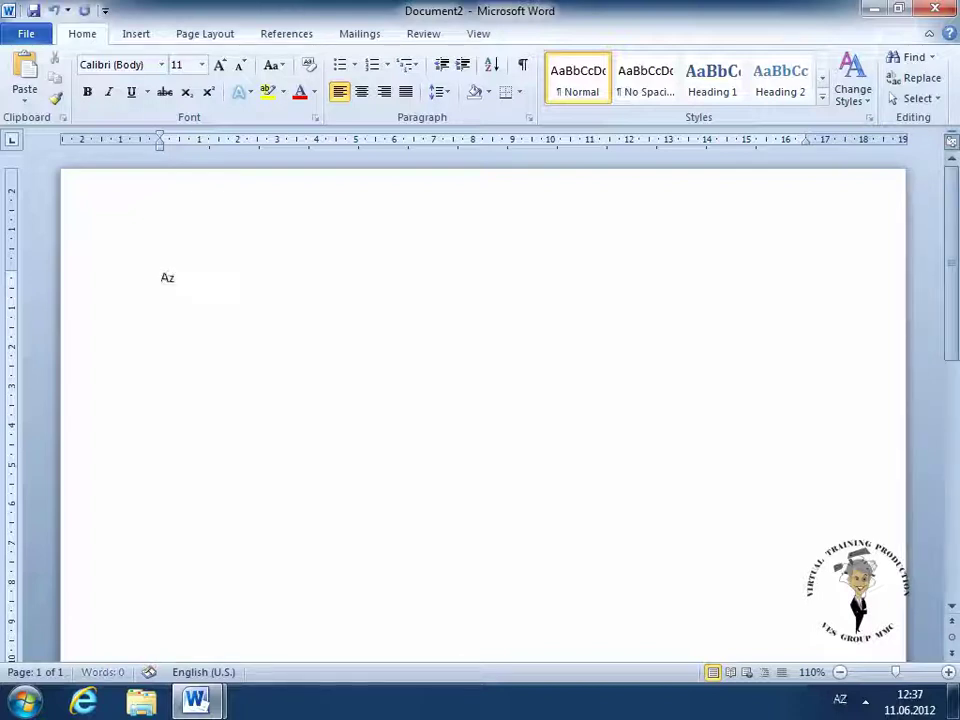
{"action": "type", "text": "ərba"}
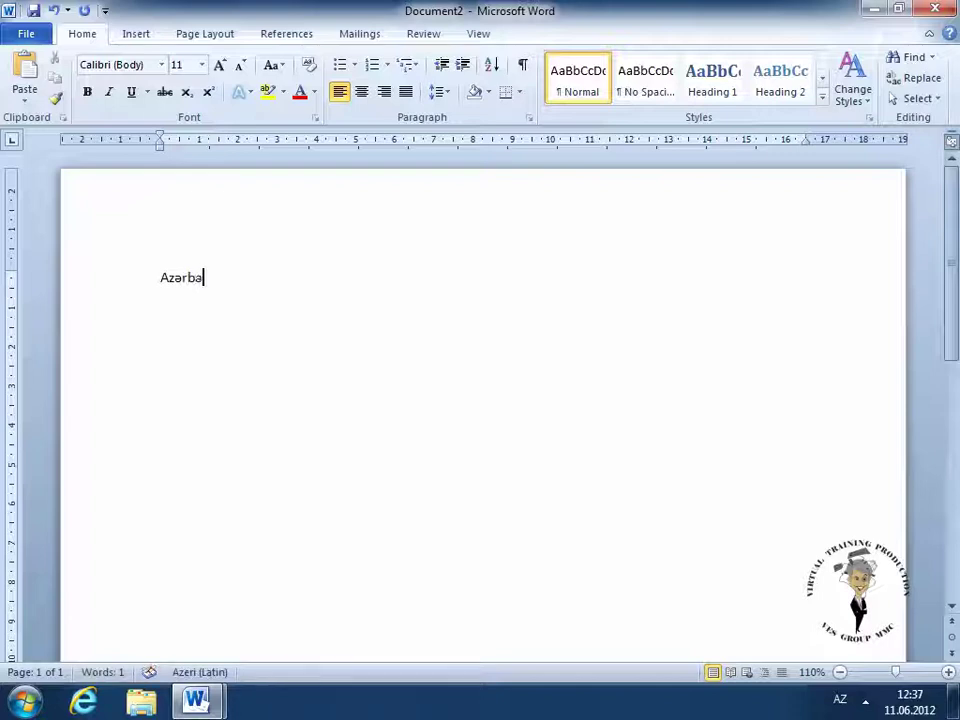
{"action": "type", "text": "ycan"}
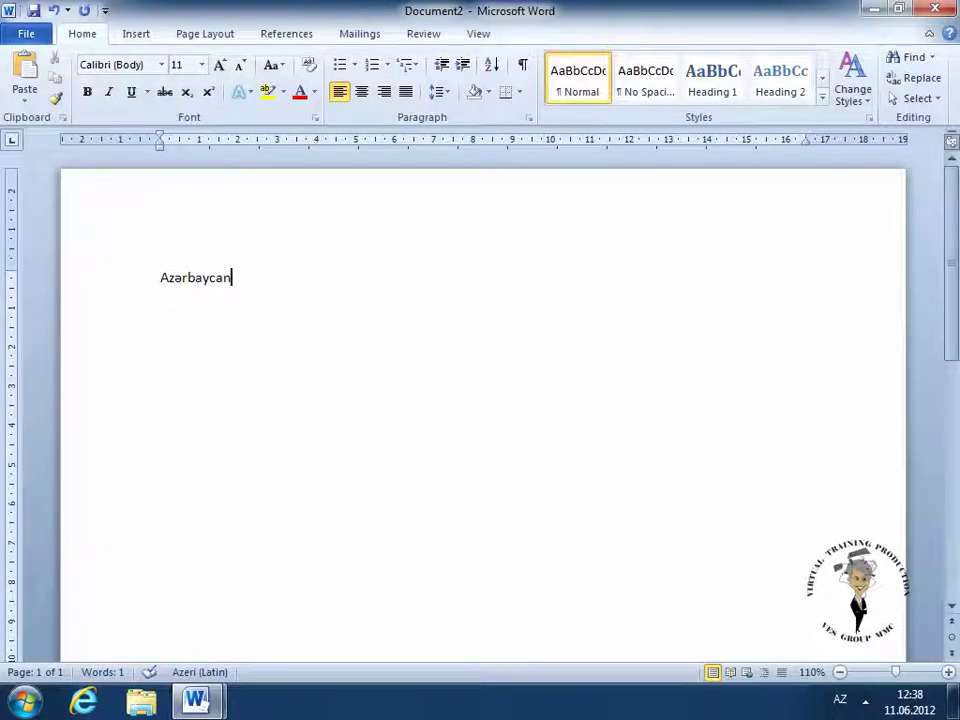
{"action": "type", "text": " Respu"}
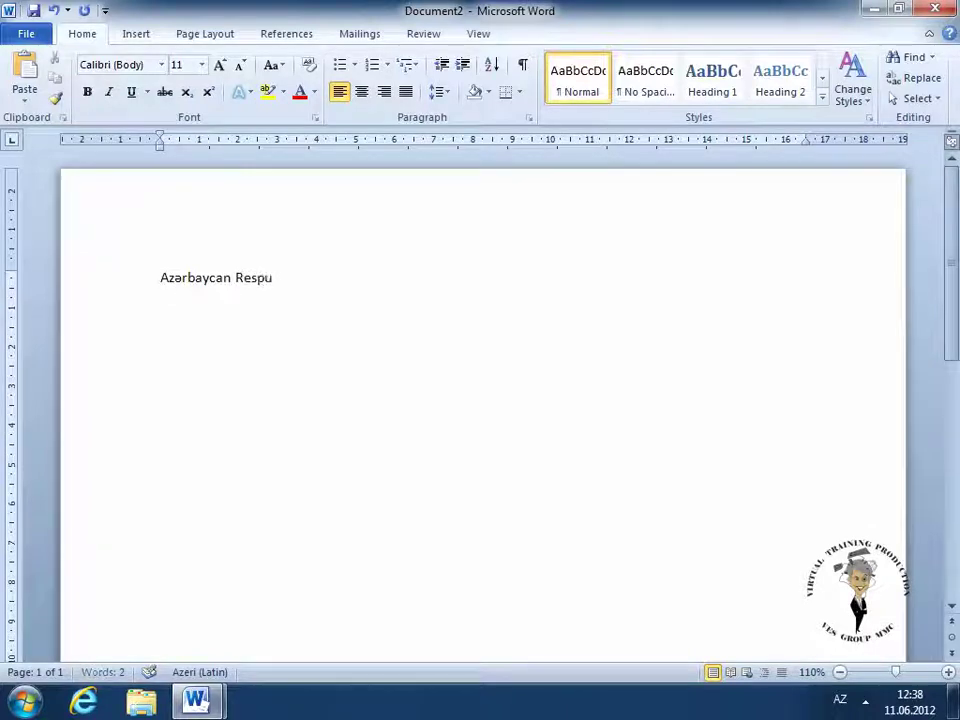
{"action": "type", "text": "blikas"}
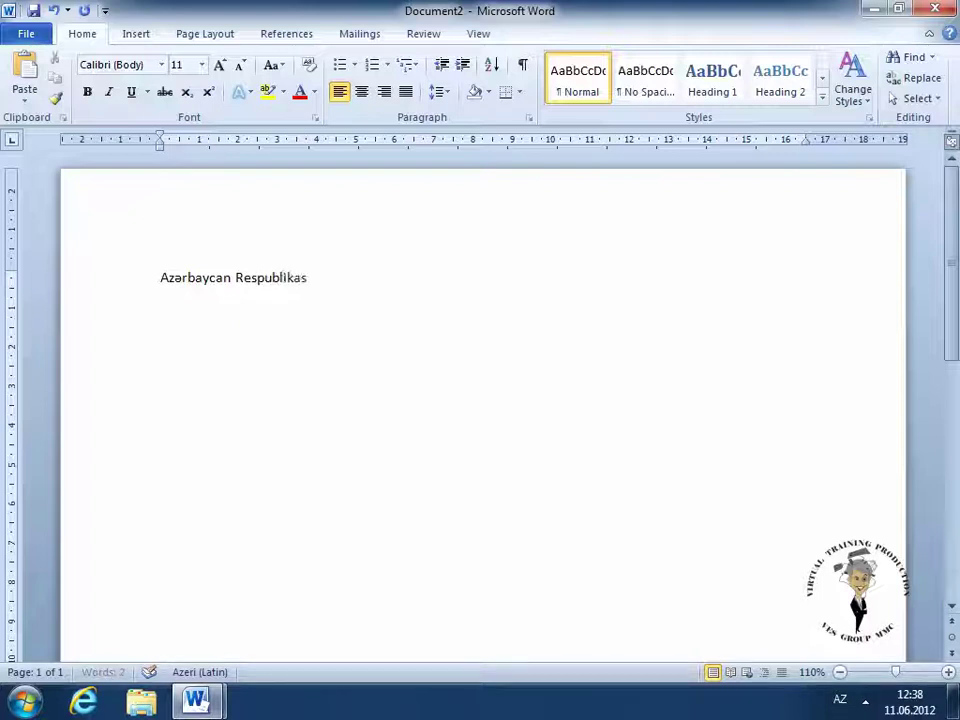
{"action": "type", "text": "ının D"}
{"action": "type", "text": "övlət"}
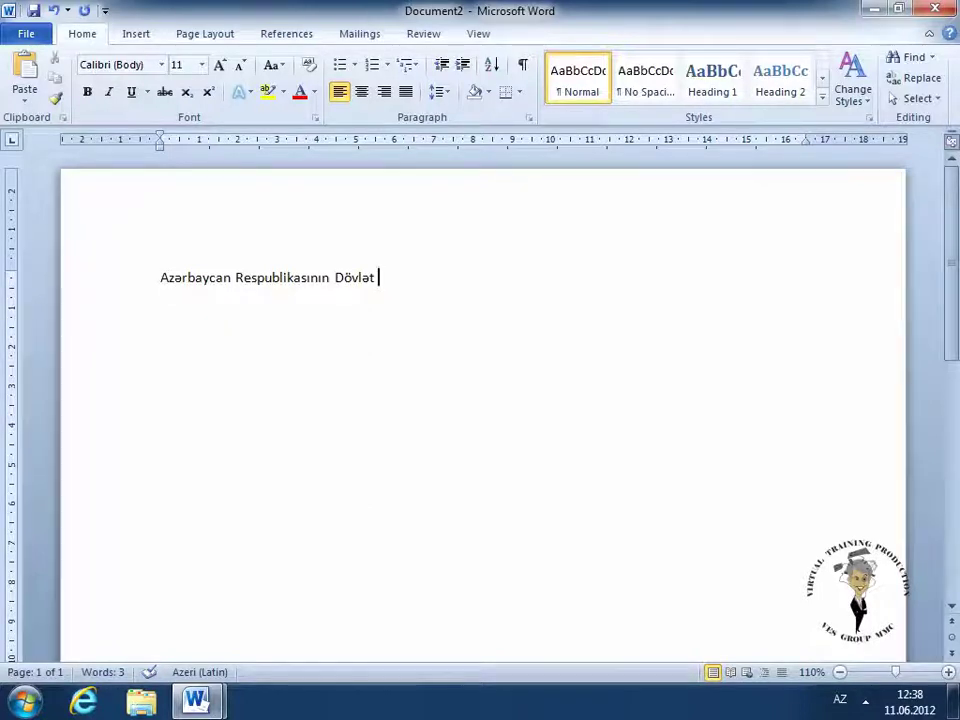
{"action": "type", "text": " Rəmzləri"}
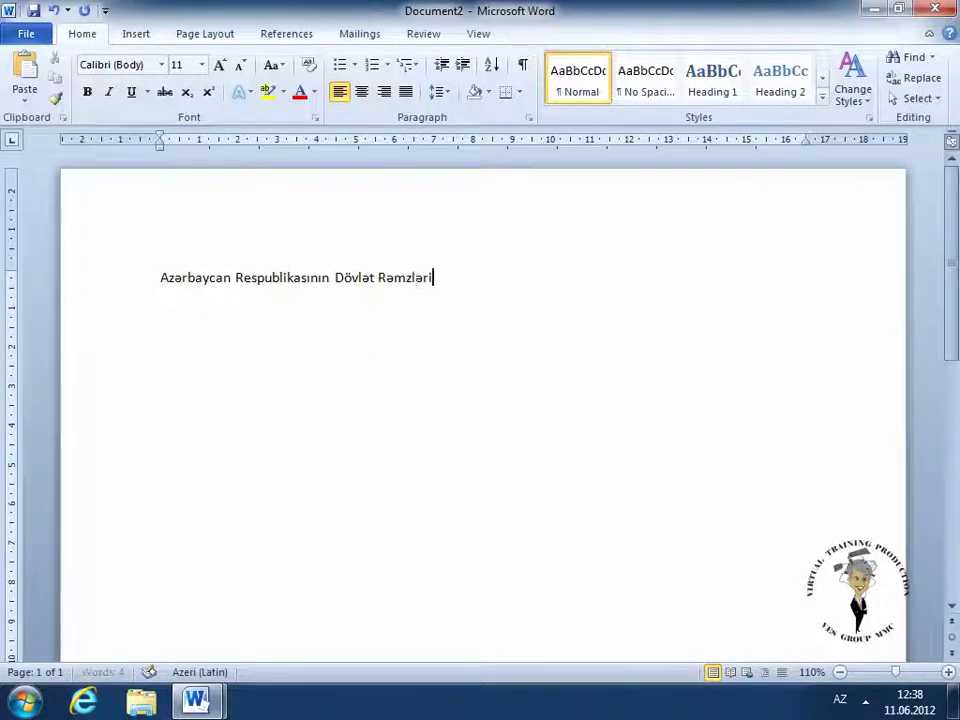
{"action": "type", "text": " və At"}
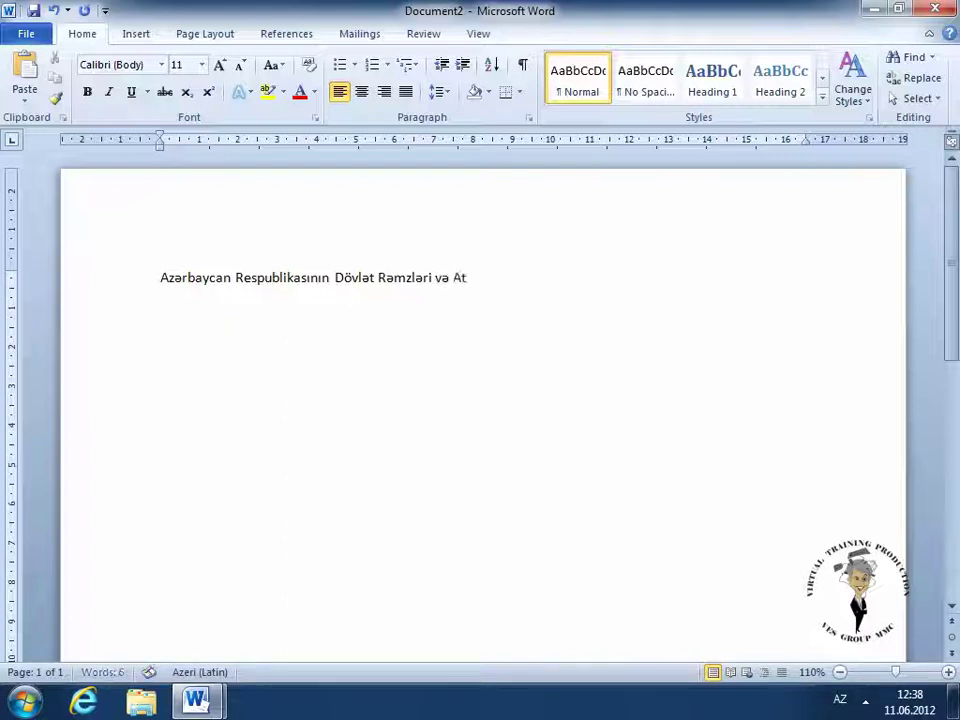
{"action": "type", "text": "ribur"}
Correct the last word of the title so it reads 'Atributları'
{"action": "key", "text": "BackSpace"}
{"action": "type", "text": "tları"}
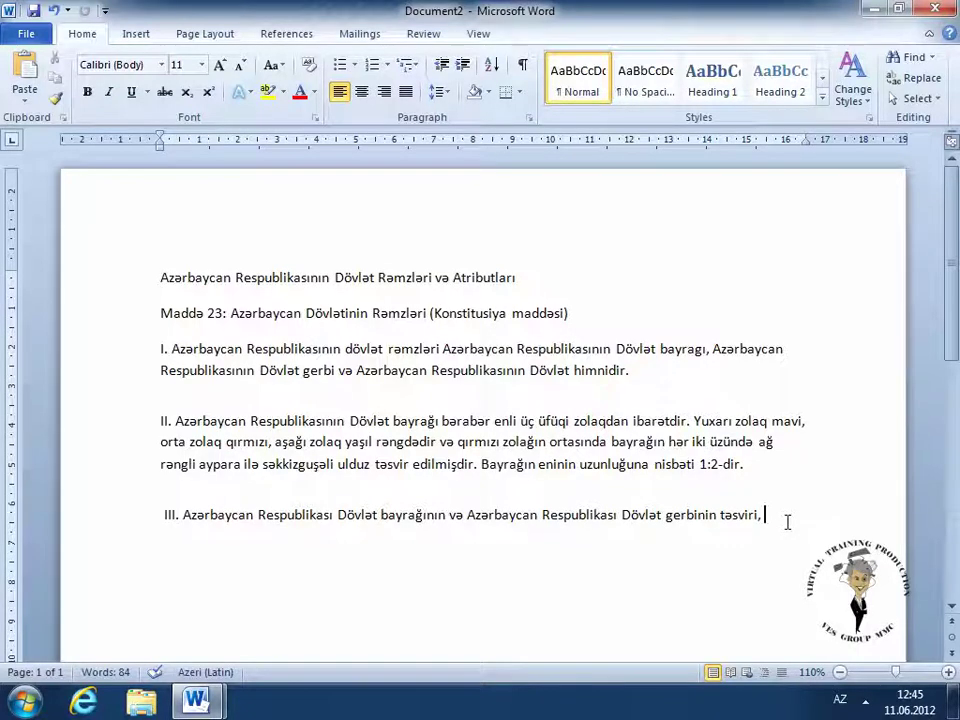
Finish clause III with line breaks and return the typing language to English (U.S.)
{"action": "key", "text": "shift+Return"}
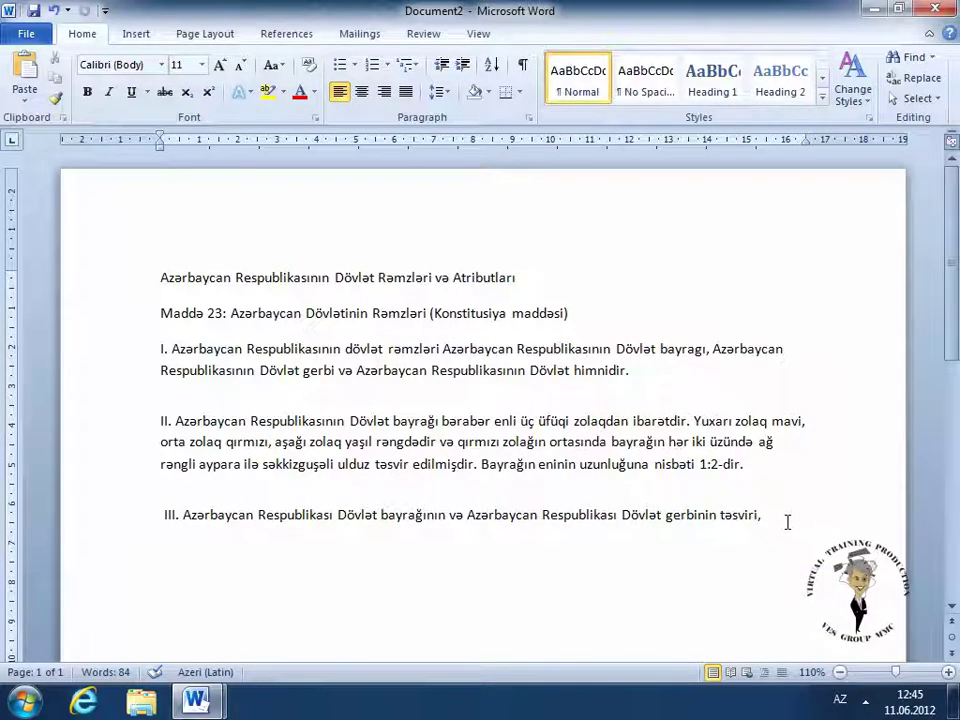
{"action": "key", "text": "shift+Return"}
{"action": "type", "text": "Azərbaycan Respublikası Dövlət himninin musiqisi və mətni Konstitusiya  qanunu ilə müəyyən edilir."}
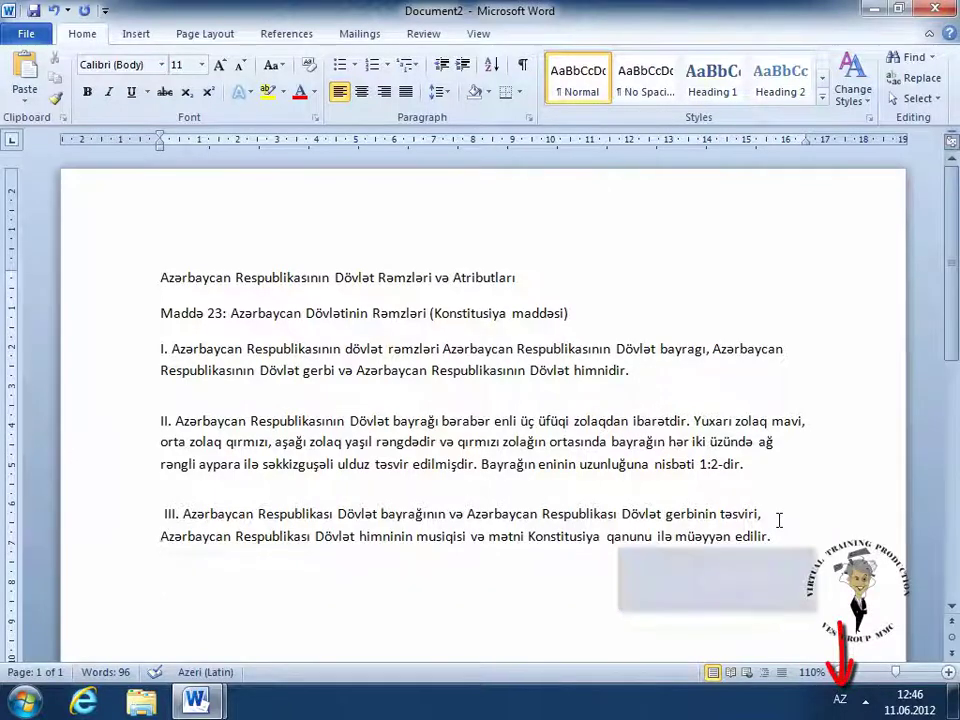
{"action": "key", "text": "alt+shift"}
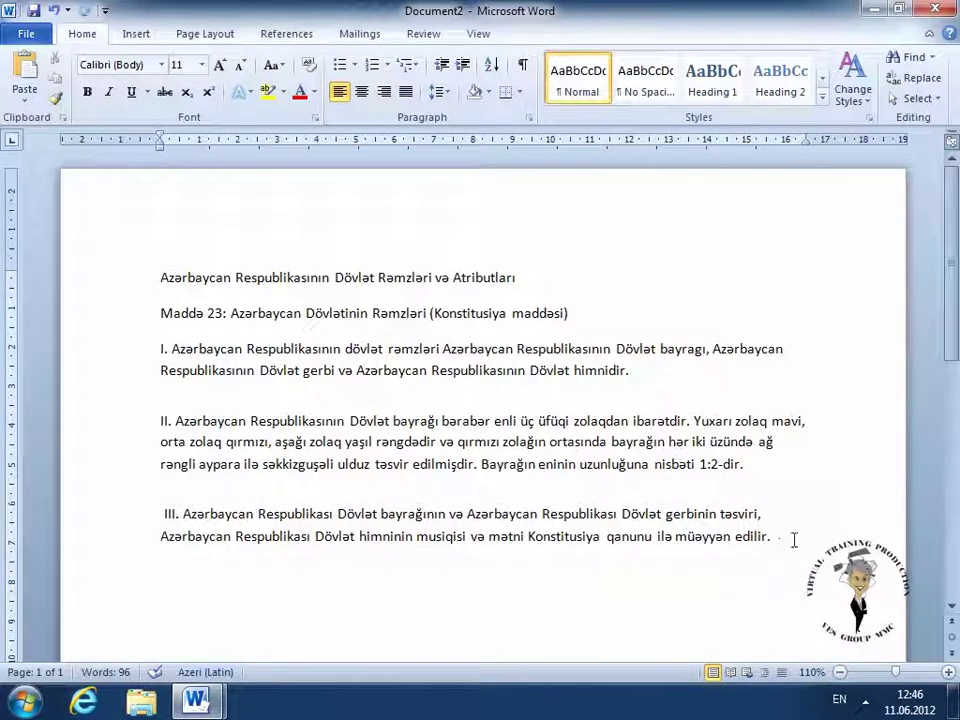
{"action": "left_click", "coordinate": [839, 699]}
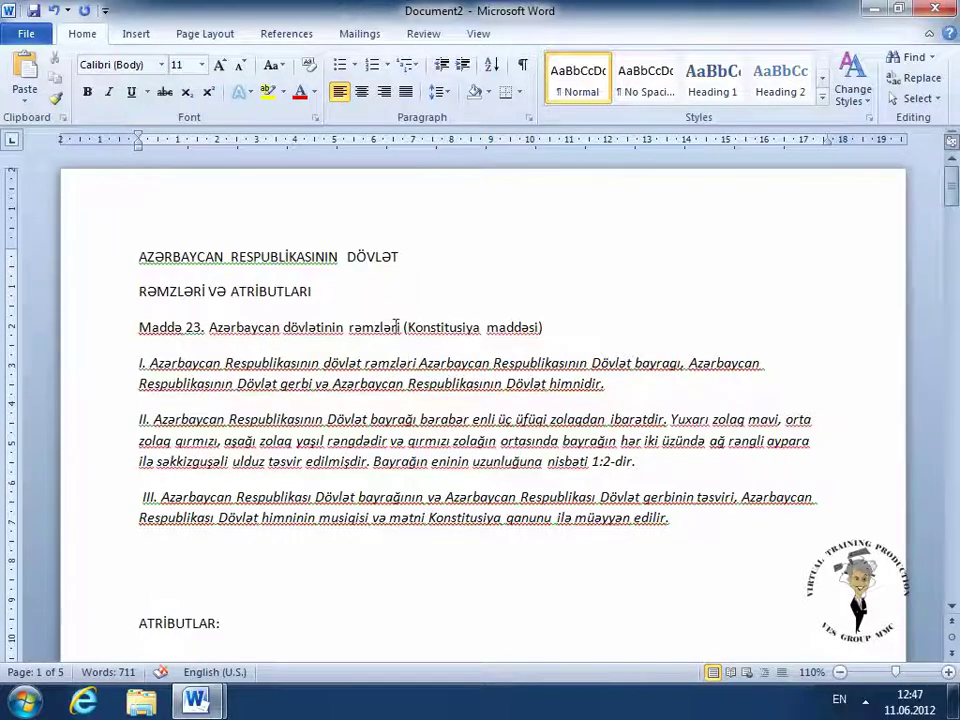
Start Save As, keep the Word Document format and select the proposed file name
{"action": "left_click", "coordinate": [24, 33]}
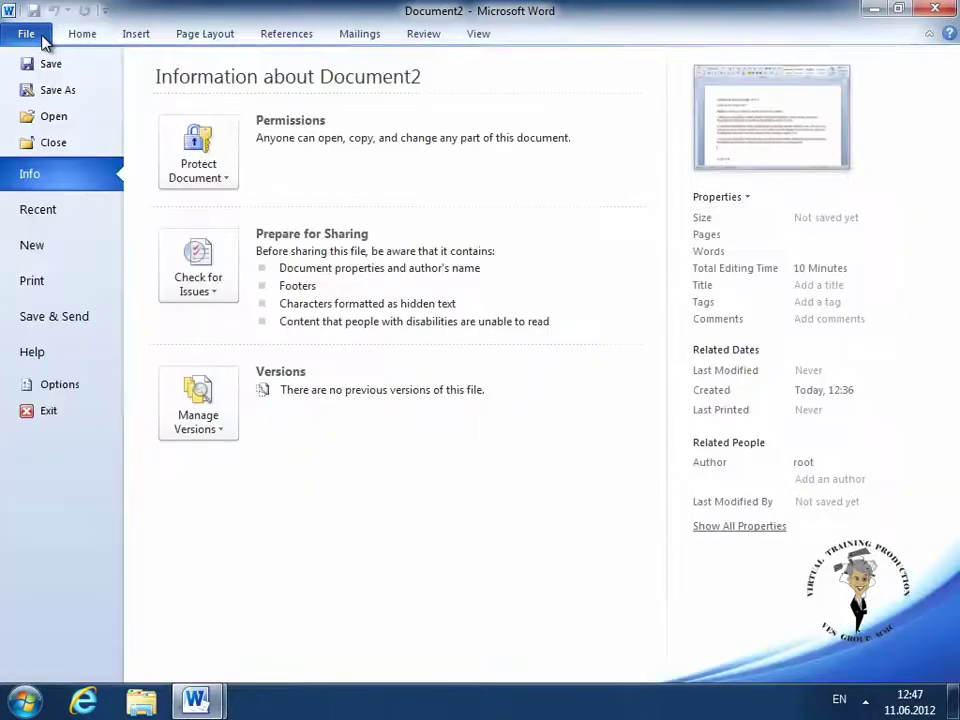
{"action": "left_click", "coordinate": [50, 99]}
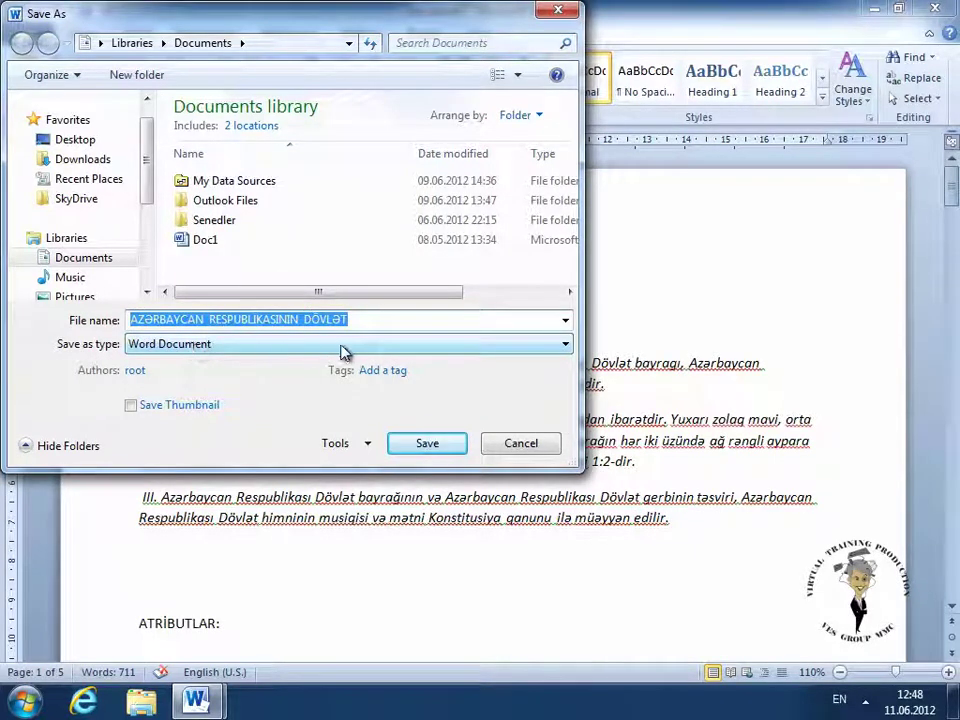
{"action": "left_click", "coordinate": [445, 453]}
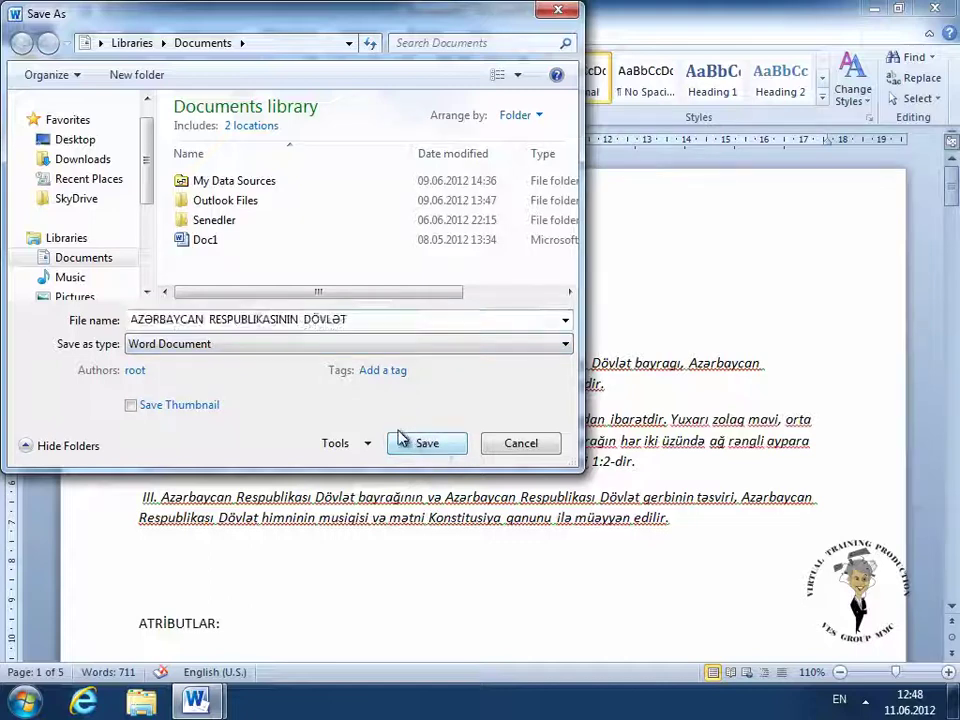
{"action": "left_click", "coordinate": [256, 349]}
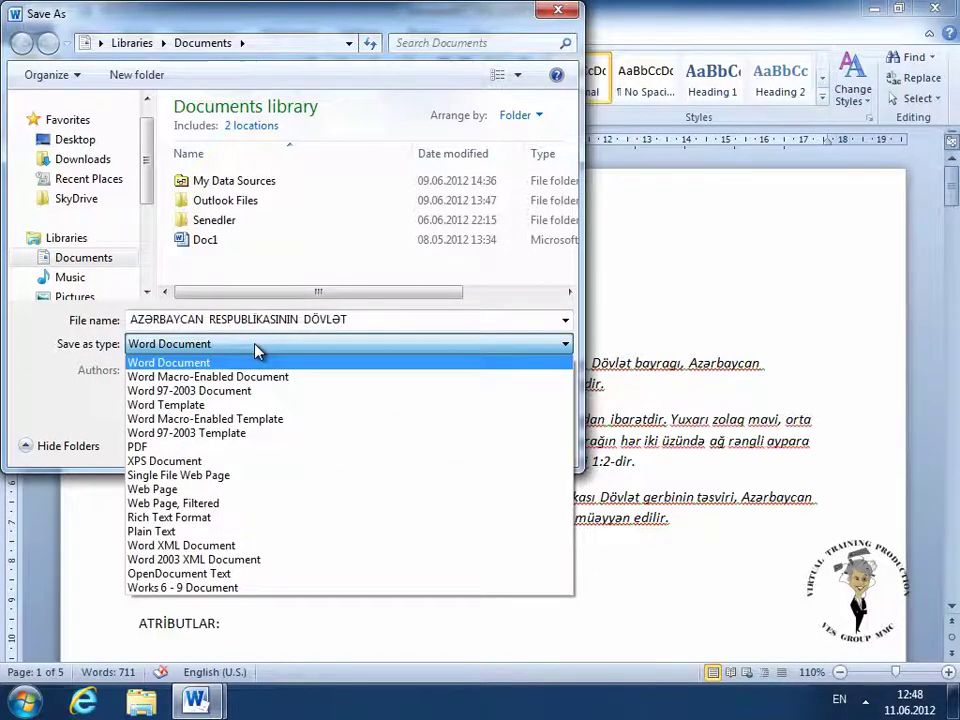
{"action": "left_click", "coordinate": [256, 349]}
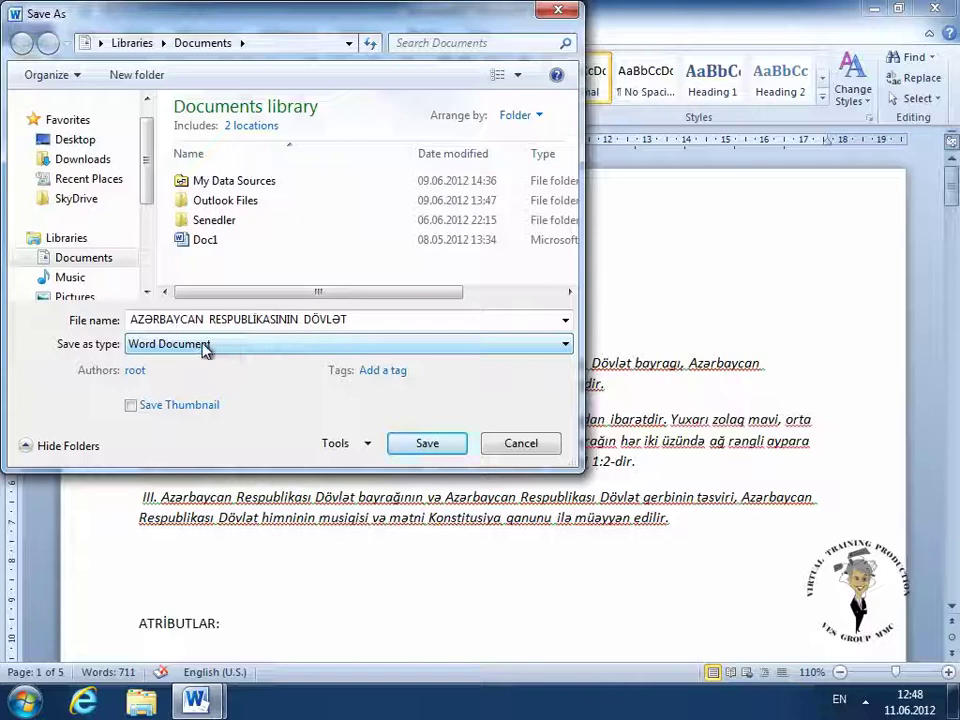
{"action": "left_click", "coordinate": [246, 349]}
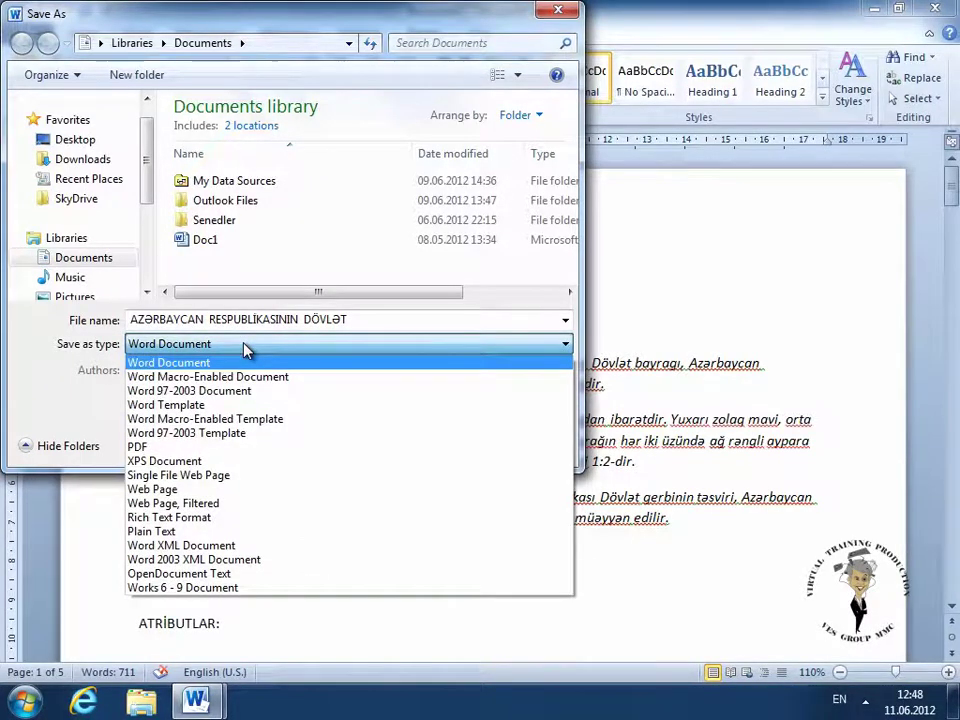
{"action": "left_click", "coordinate": [246, 349]}
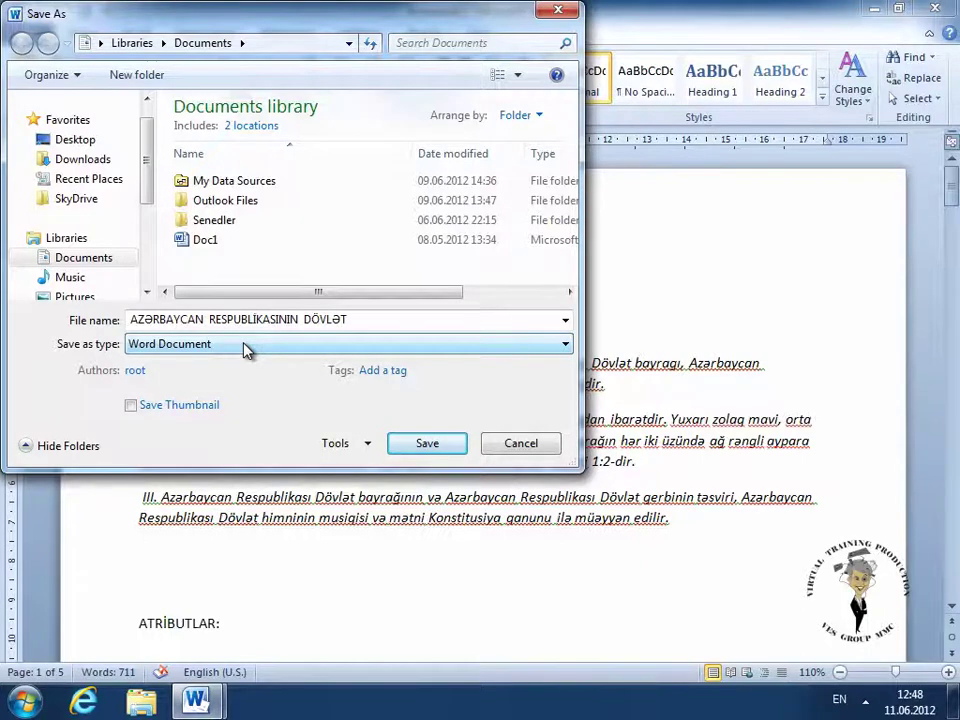
{"action": "left_click", "coordinate": [246, 349]}
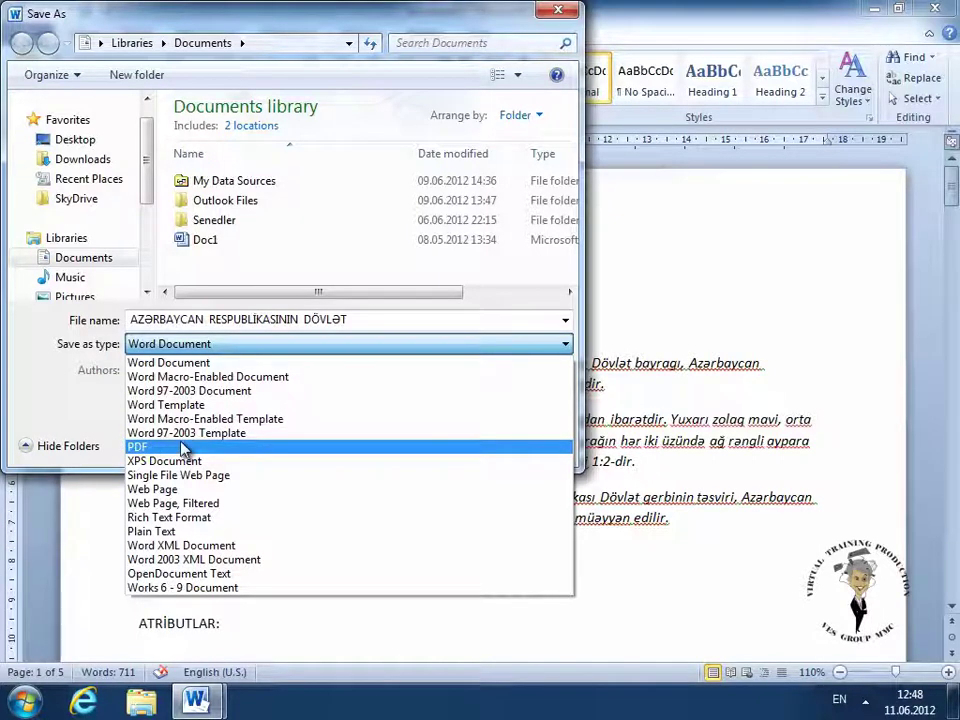
{"action": "left_click", "coordinate": [105, 341]}
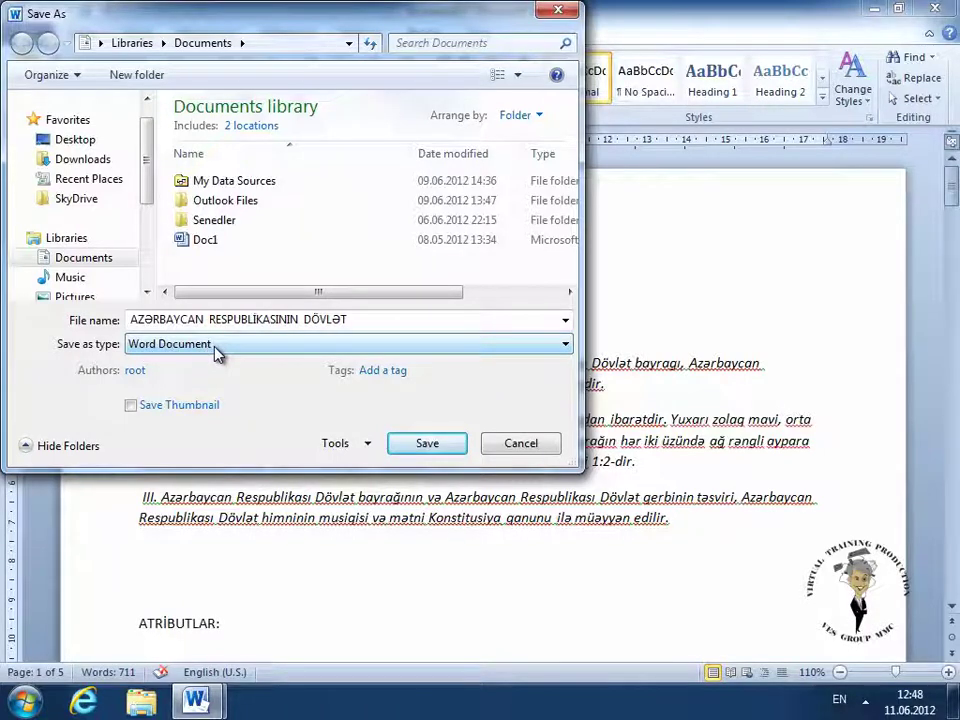
{"action": "left_click", "coordinate": [390, 318]}
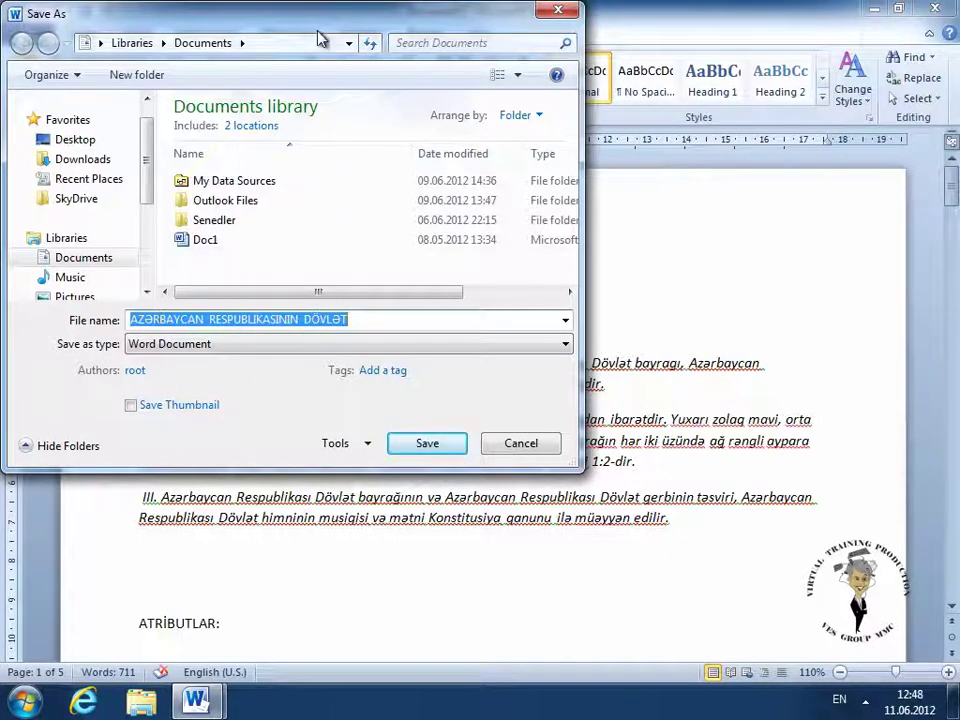
{"action": "left_click_drag", "start_coordinate": [321, 20], "coordinate": [529, 383]}
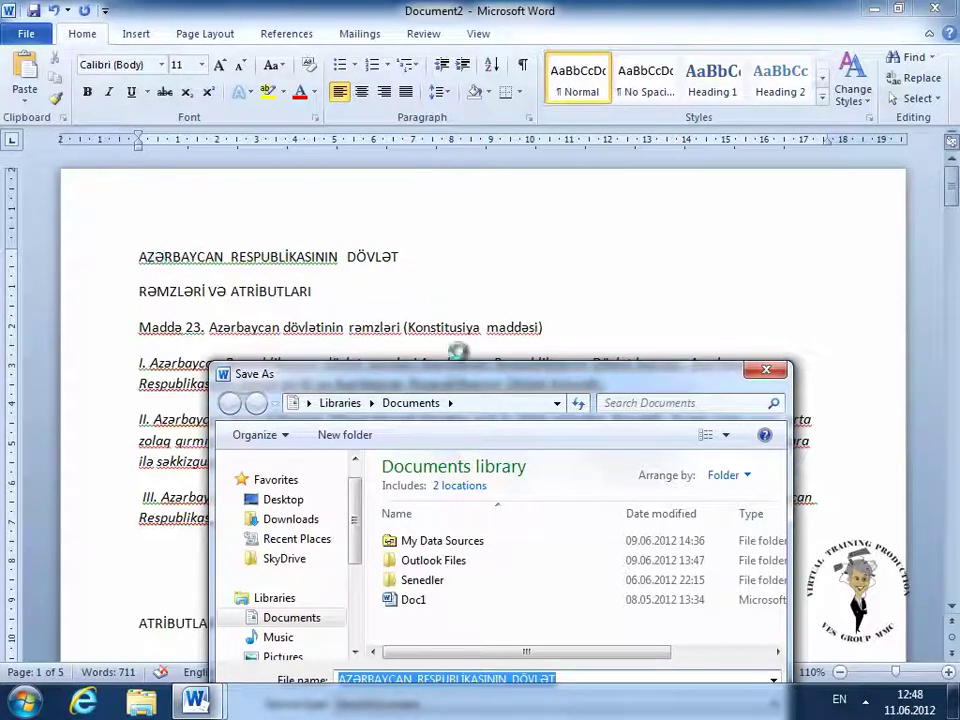
Save the document to the Desktop as 'AZƏRBAYCAN RESPUBLİKASININ DÖVLƏT'
{"action": "left_click_drag", "start_coordinate": [471, 381], "coordinate": [421, 201]}
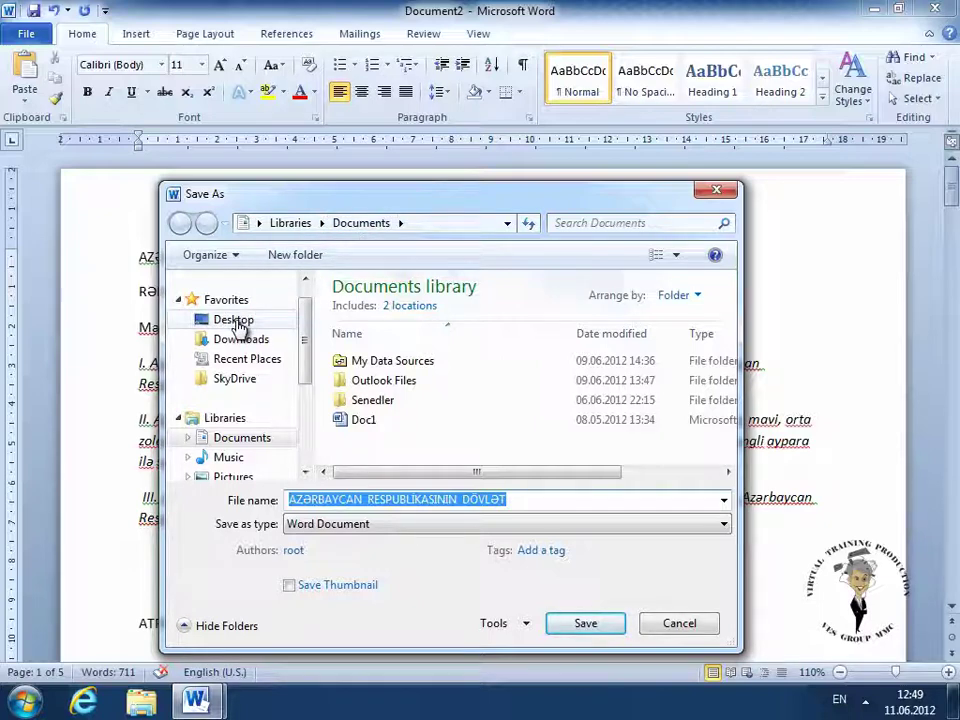
{"action": "left_click", "coordinate": [236, 322]}
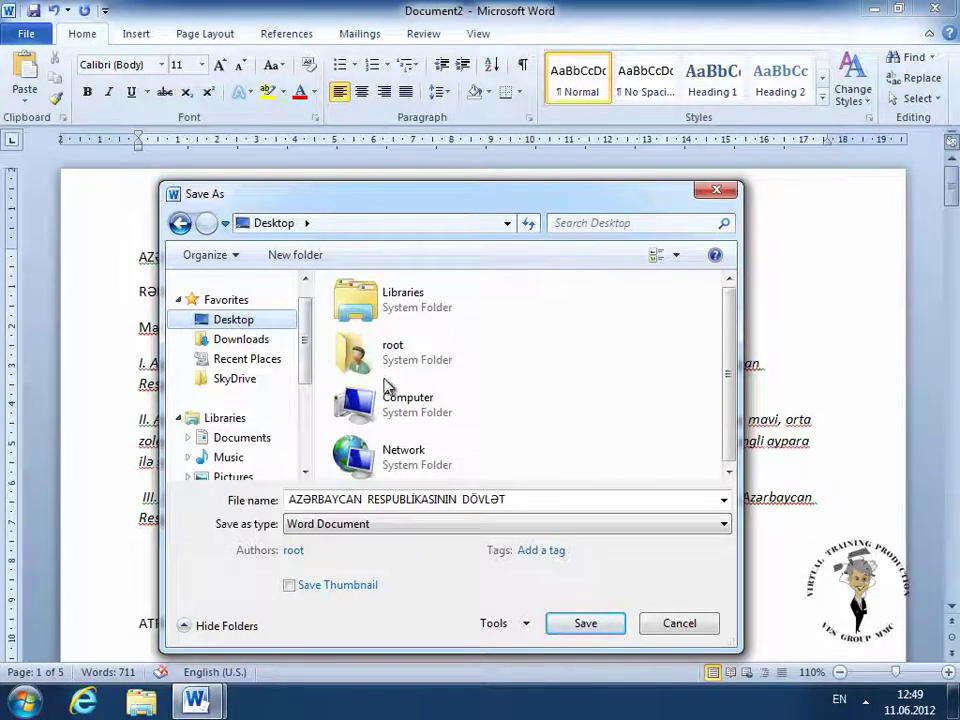
{"action": "left_click", "coordinate": [590, 624]}
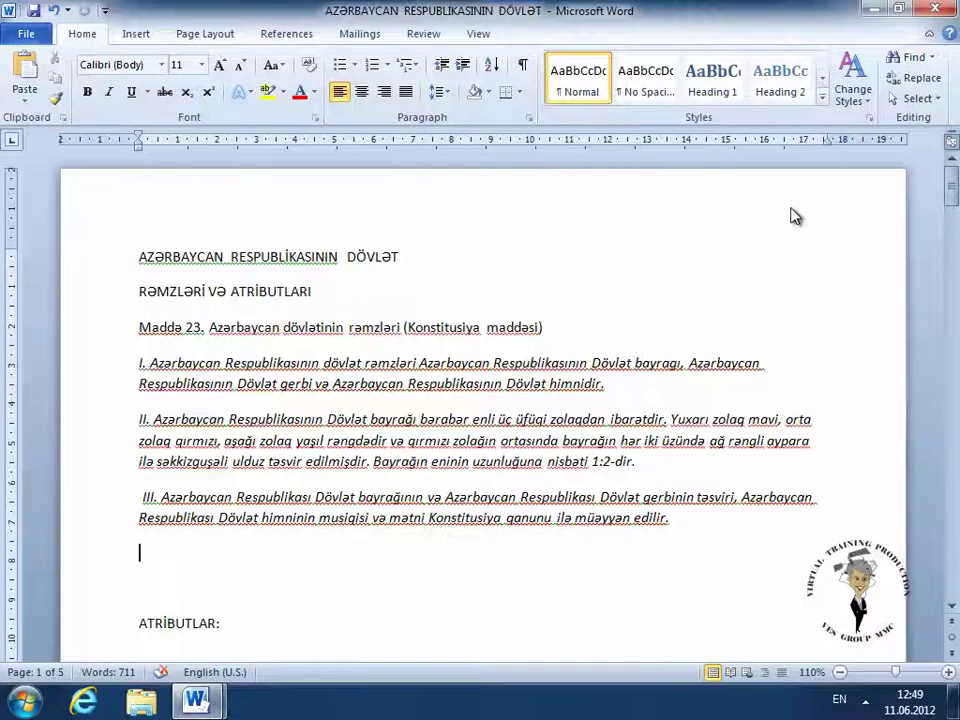
Close Word and reopen the 'AZƏRBAYCAN RESPUBLİKASININ DÖVLƏT' document from the Desktop
{"action": "left_click", "coordinate": [940, 9]}
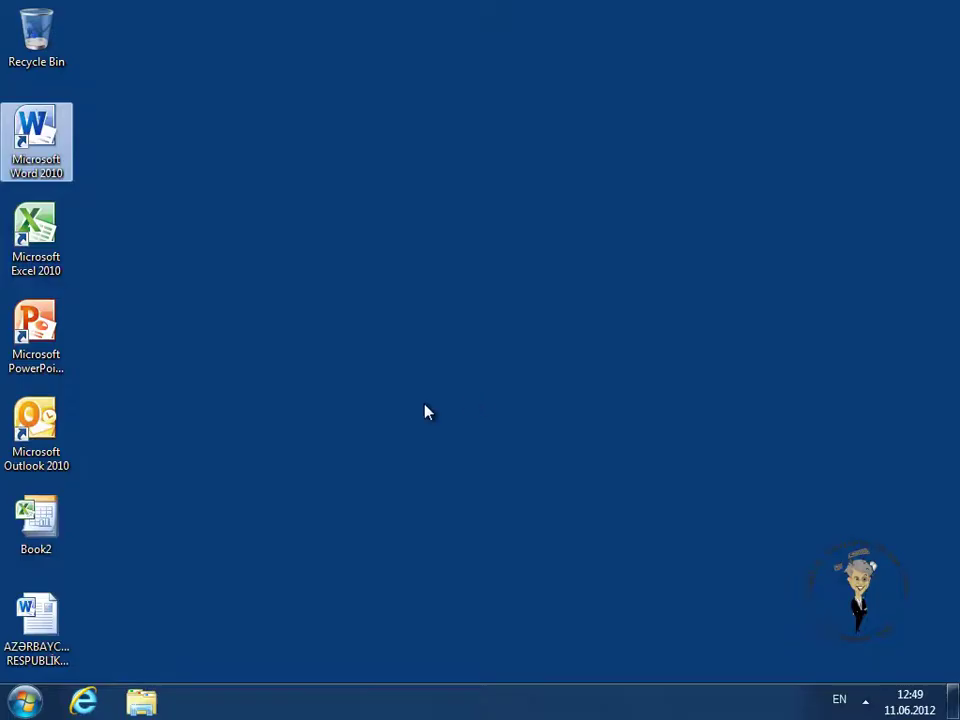
{"action": "left_click", "coordinate": [52, 620]}
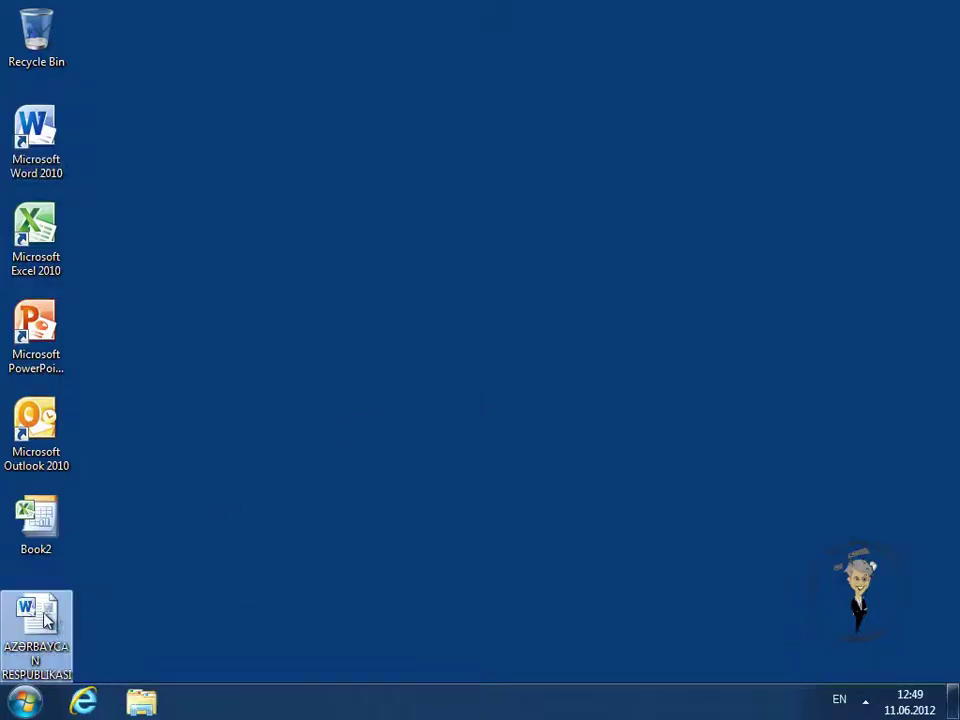
{"action": "double_click", "coordinate": [52, 620]}
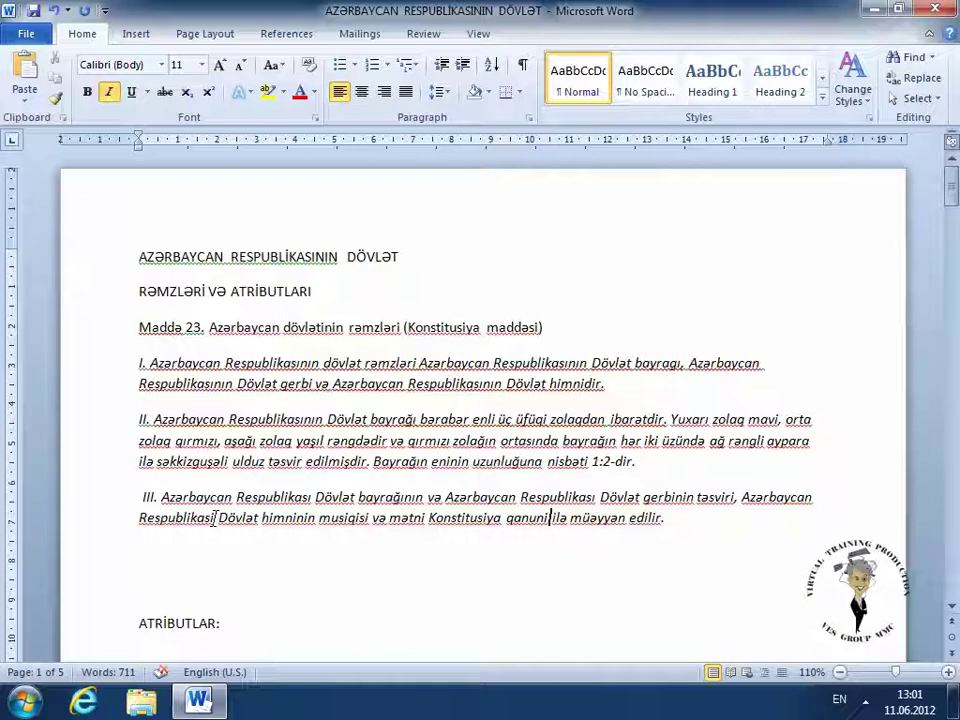
Fix 'Respublikası Dövlət' in clause III, typing the ı on the Azeri keyboard
{"action": "left_click", "coordinate": [214, 518]}
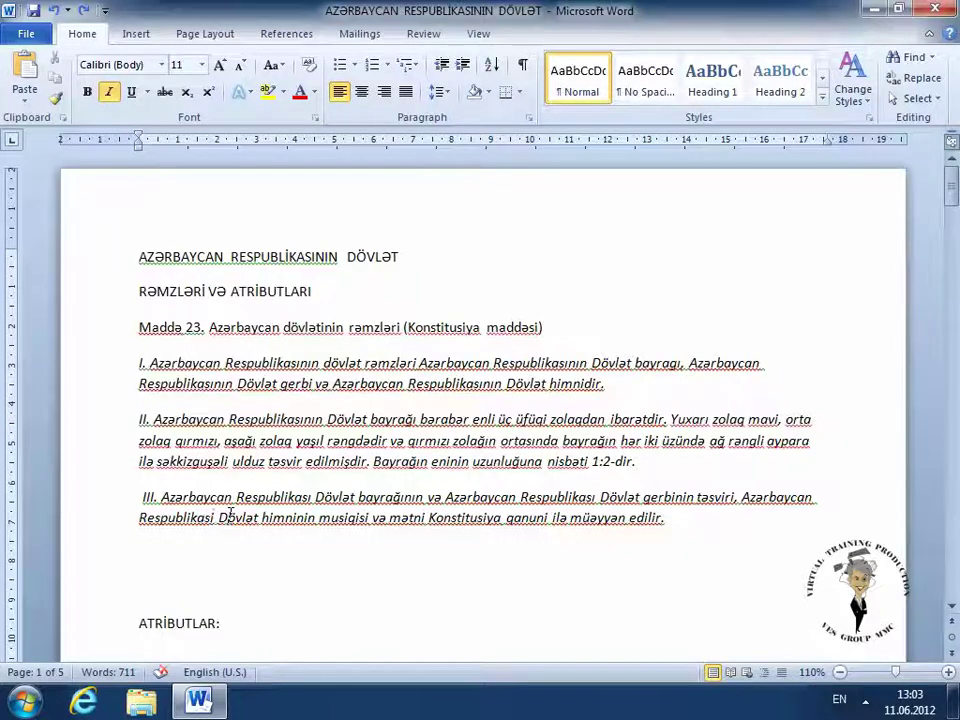
{"action": "key", "text": "BackSpace"}
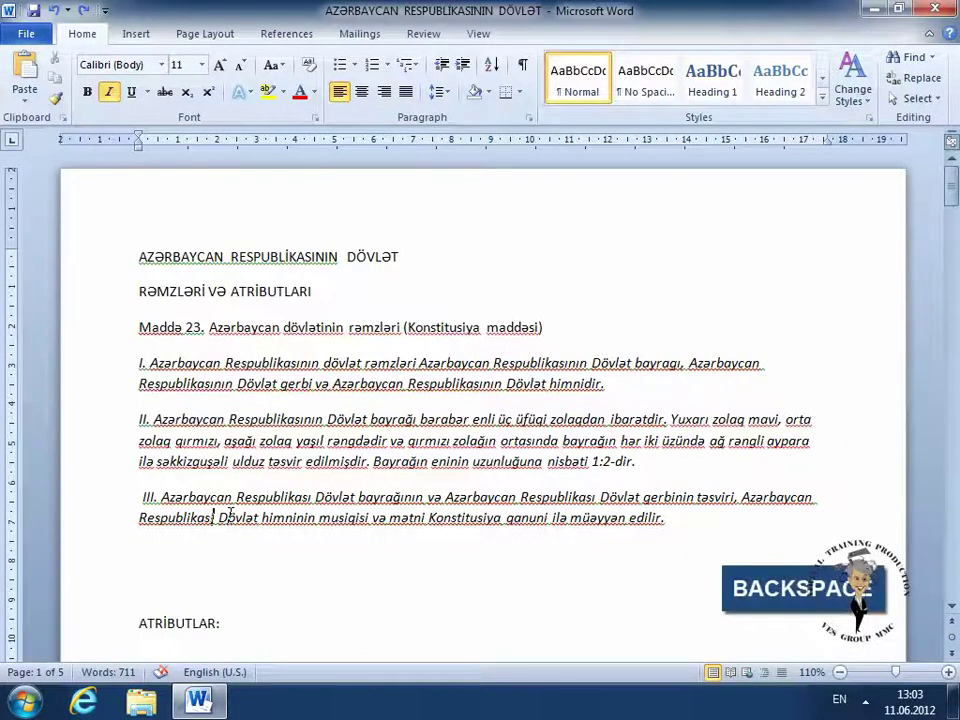
{"action": "key", "text": "Delete"}
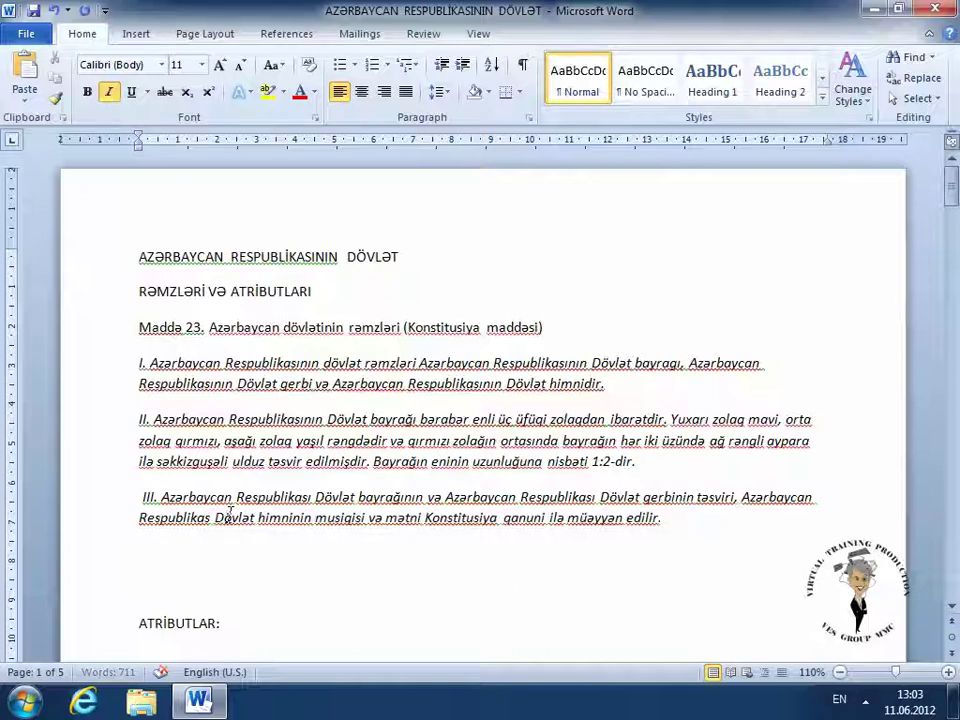
{"action": "key", "text": "Delete"}
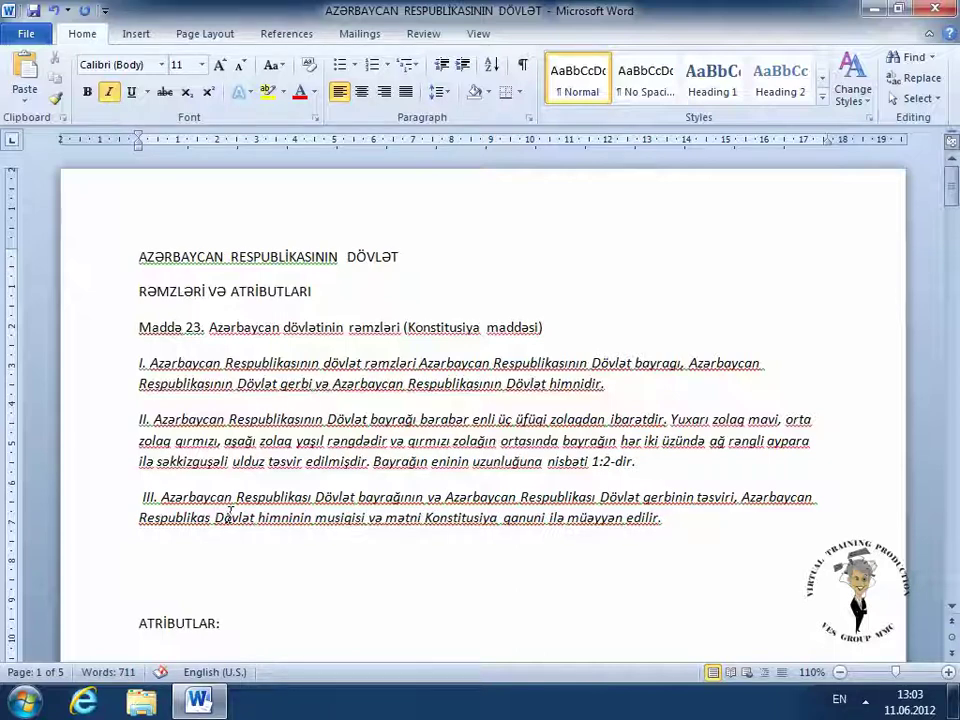
{"action": "type", "text": "ı"}
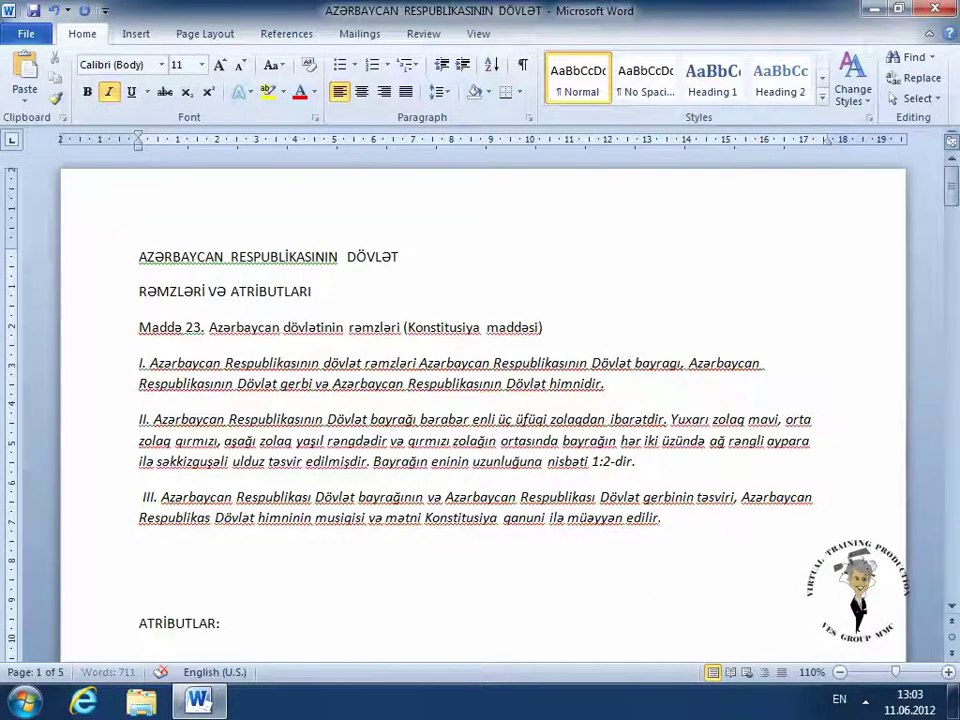
{"action": "key", "text": "BackSpace"}
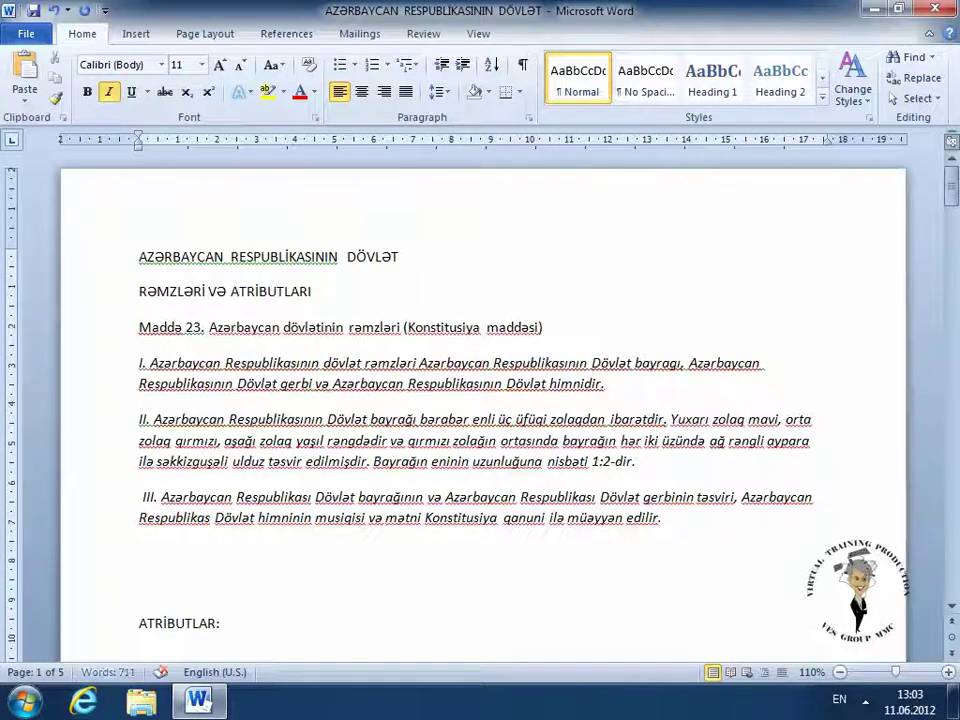
{"action": "key", "text": "alt+shift"}
{"action": "type", "text": "ı"}
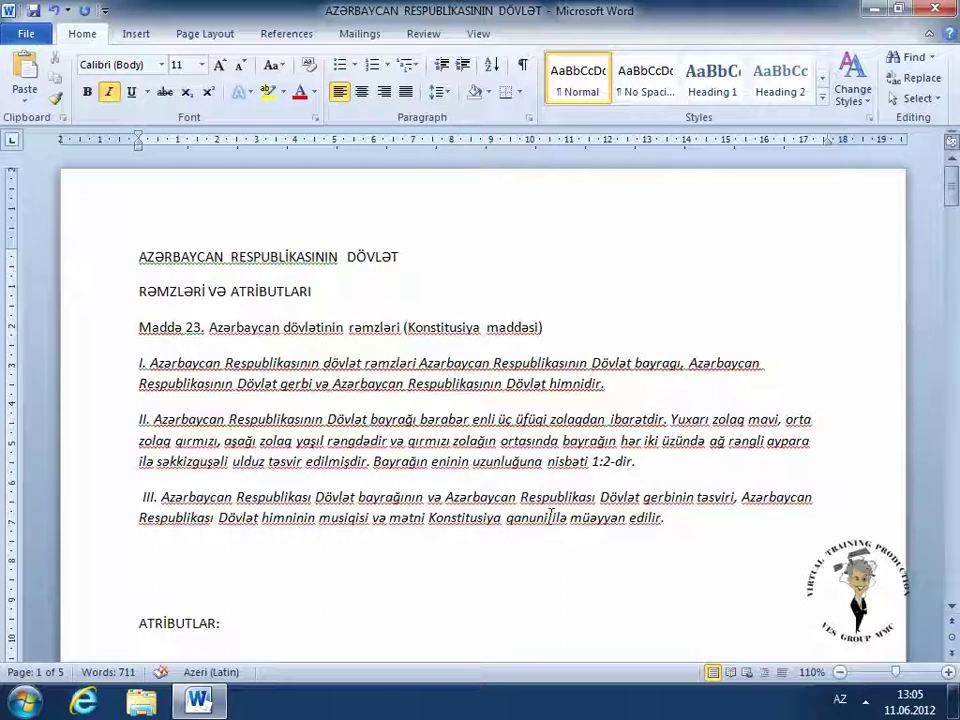
Switch back to English and move the caret toward the word 'qanuni'
{"action": "key", "text": "ctrl+Right"}
{"action": "key", "text": "Right"}
{"action": "key", "text": "Right"}
{"action": "key", "text": "Right"}
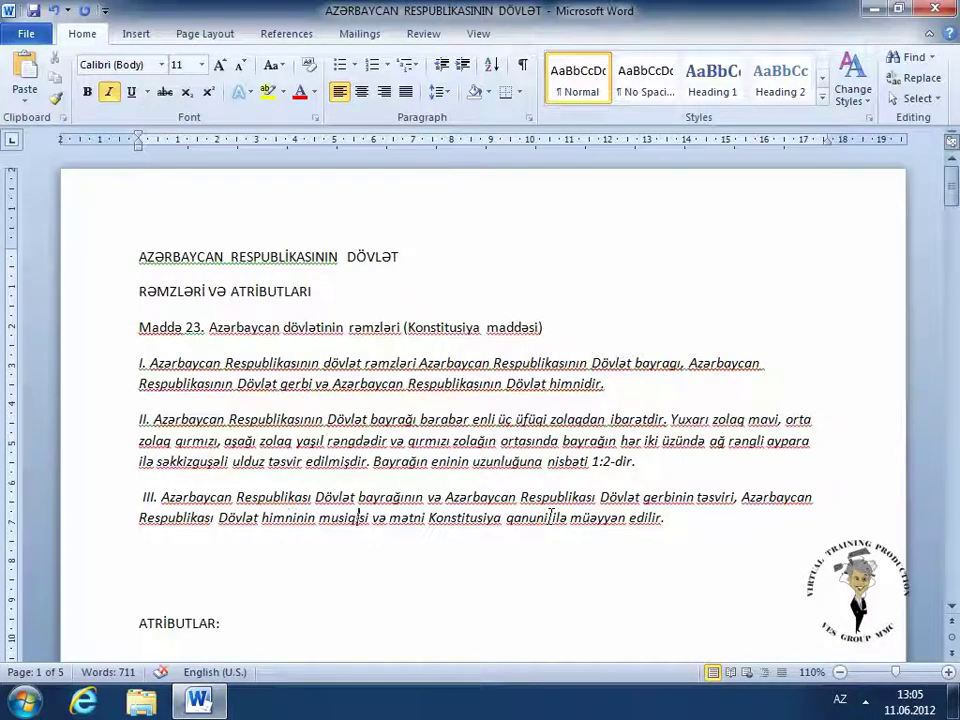
{"action": "key", "text": "Right"}
{"action": "key", "text": "Right"}
{"action": "key", "text": "Right"}
{"action": "key", "text": "Right"}
{"action": "key", "text": "Right"}
{"action": "key", "text": "Right"}
{"action": "key", "text": "Right"}
{"action": "key", "text": "Right"}
{"action": "key", "text": "Right"}
{"action": "key", "text": "Right"}
{"action": "key", "text": "Right"}
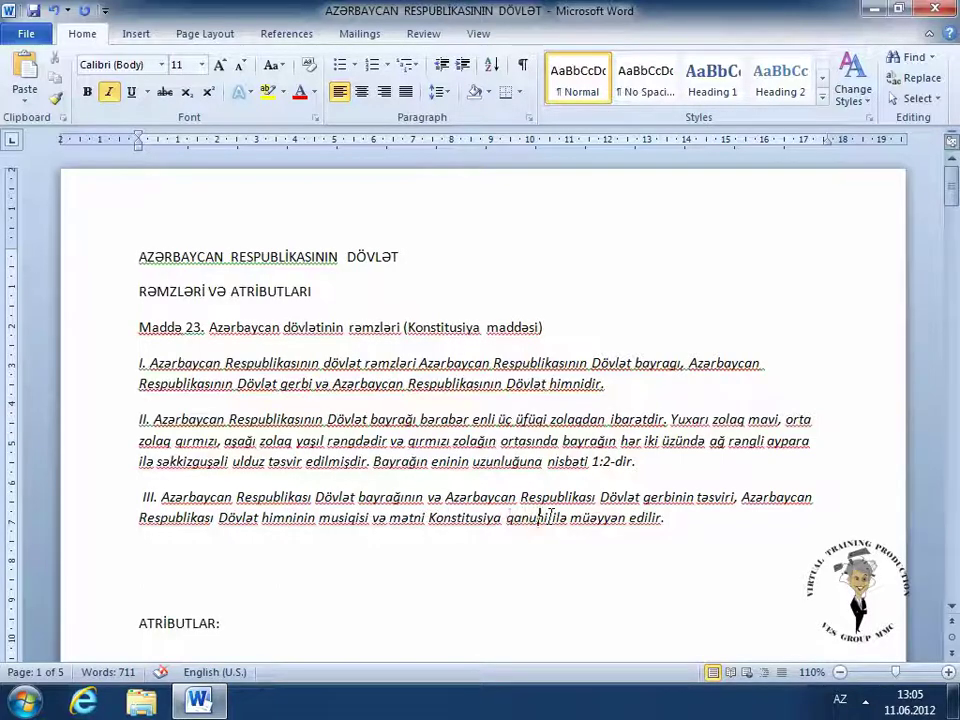
{"action": "key", "text": "Right"}
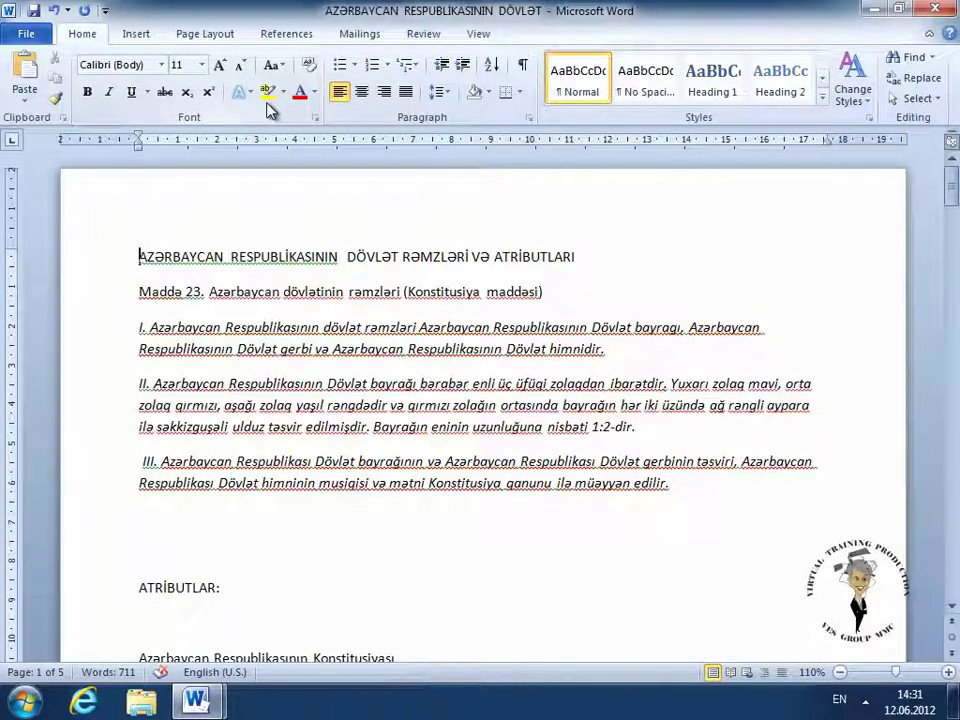
{"action": "left_click", "coordinate": [315, 121]}
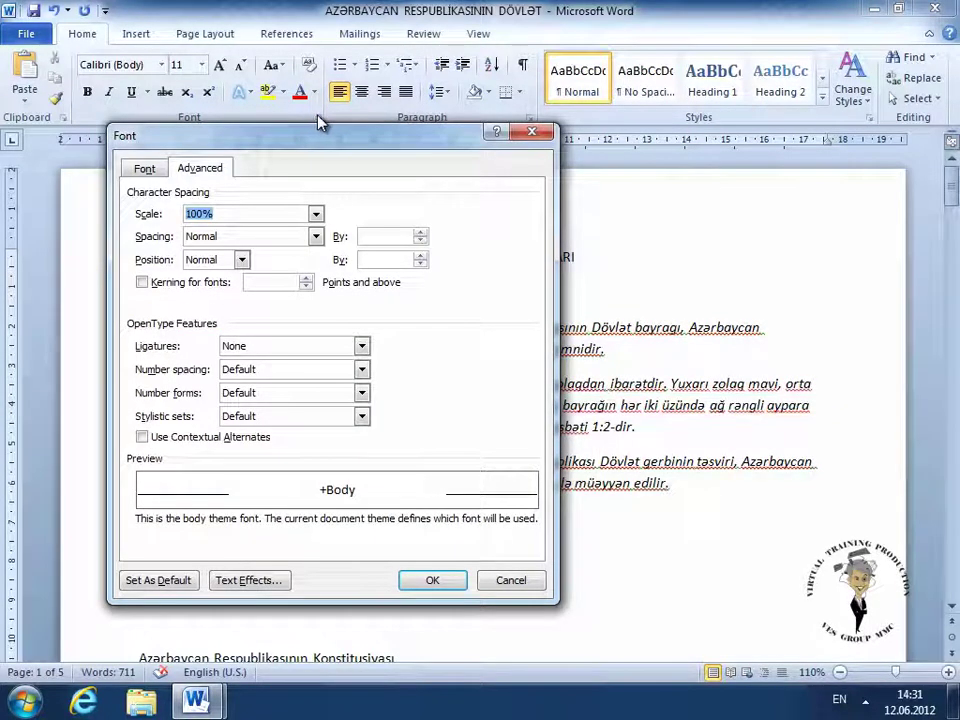
{"action": "left_click", "coordinate": [533, 132]}
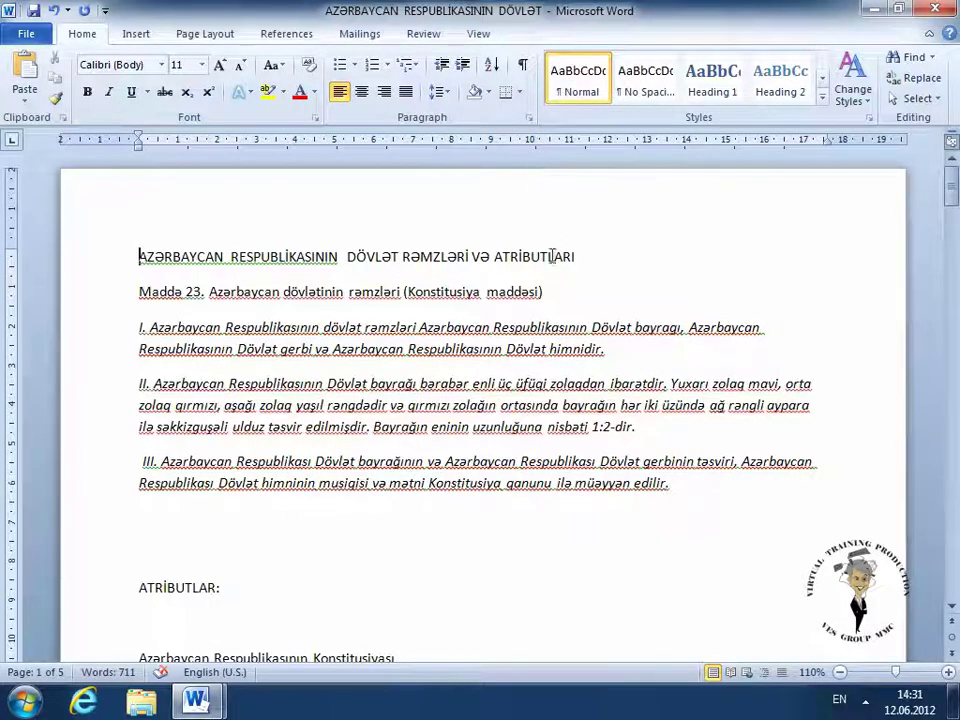
Set the 'Maddə 23. Azərbaycan dövlətinin rəmzləri (Konstitusiya maddəsi)' line to Segoe UI
{"action": "left_click_drag", "start_coordinate": [574, 294], "coordinate": [154, 297]}
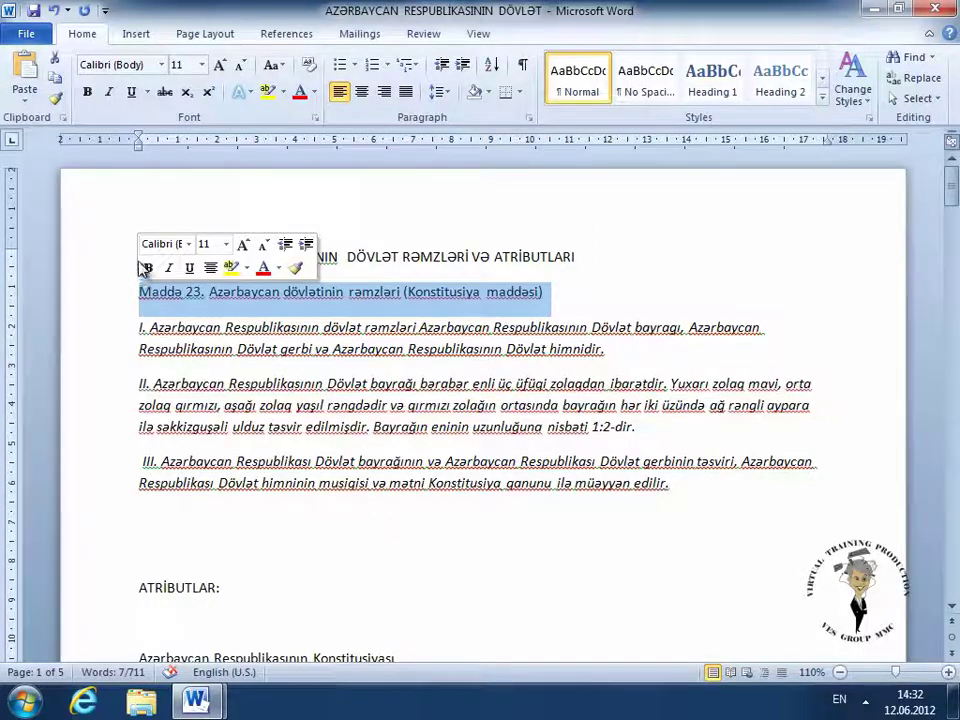
{"action": "left_click", "coordinate": [162, 65]}
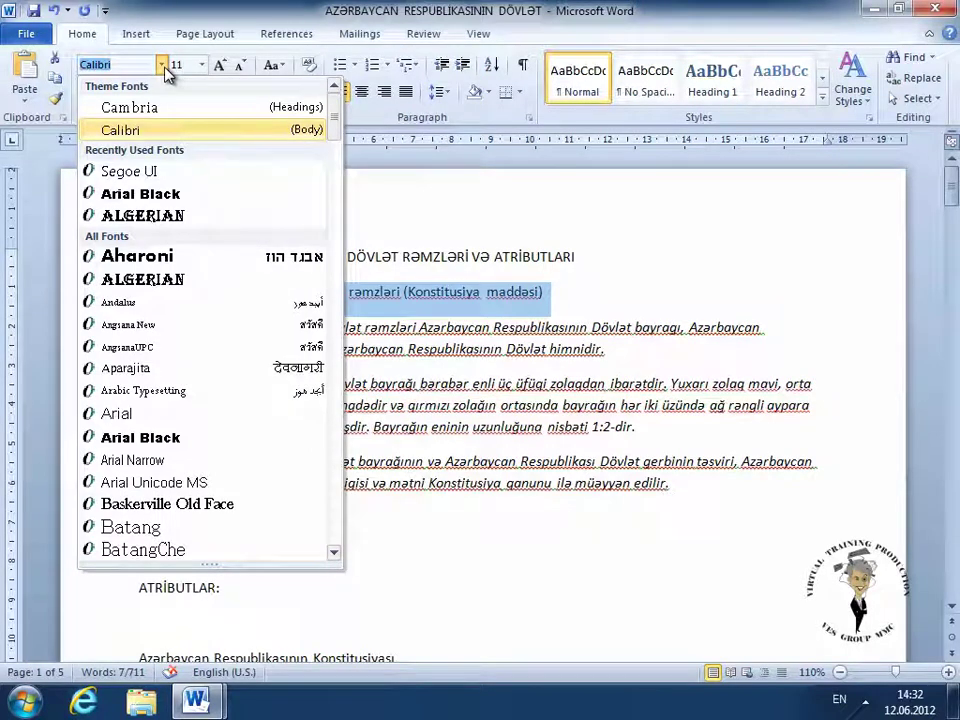
{"action": "left_click", "coordinate": [162, 65]}
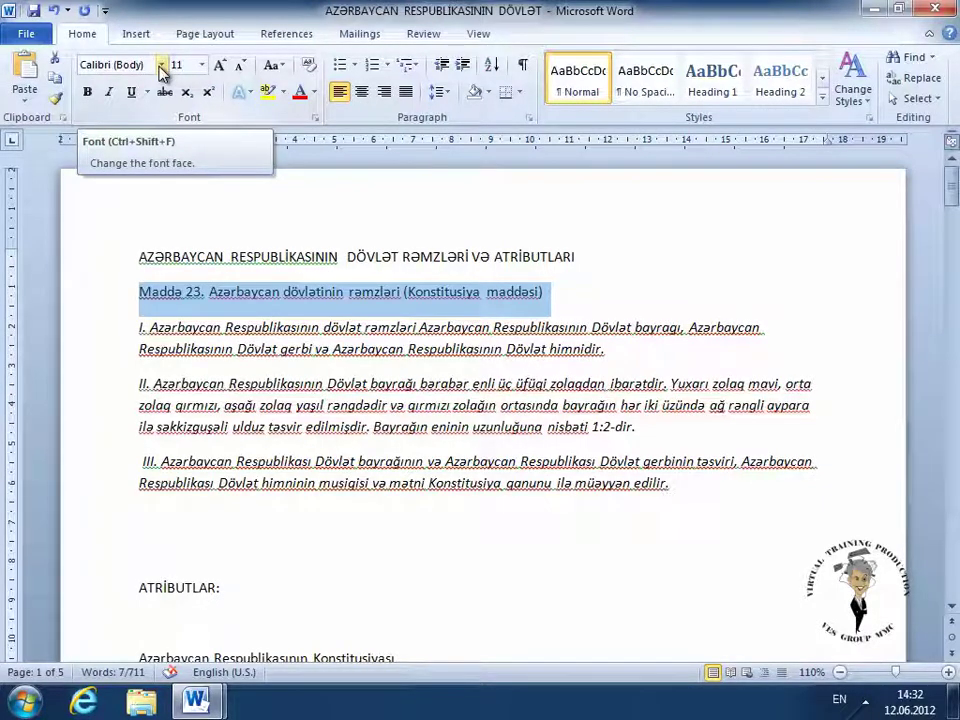
{"action": "left_click", "coordinate": [161, 66]}
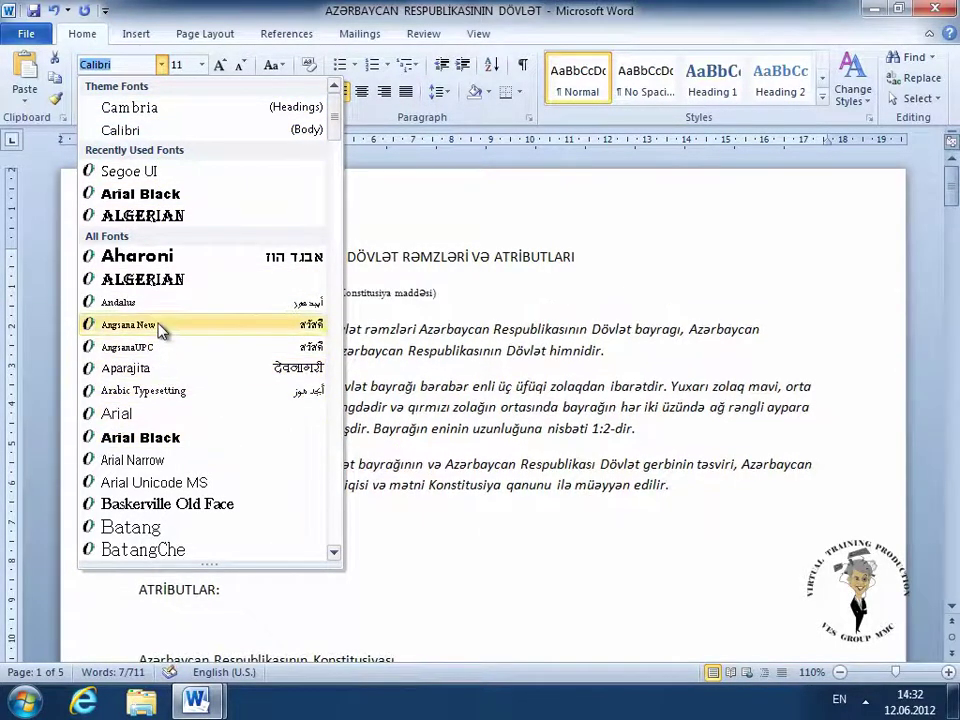
{"action": "left_click", "coordinate": [152, 171]}
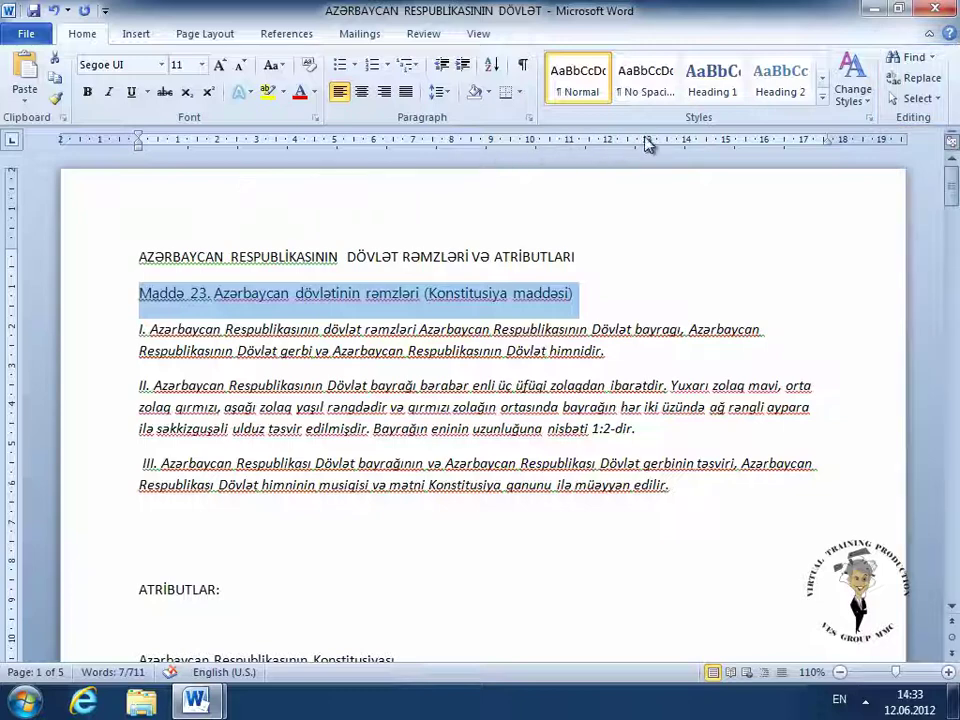
{"action": "left_click", "coordinate": [931, 104]}
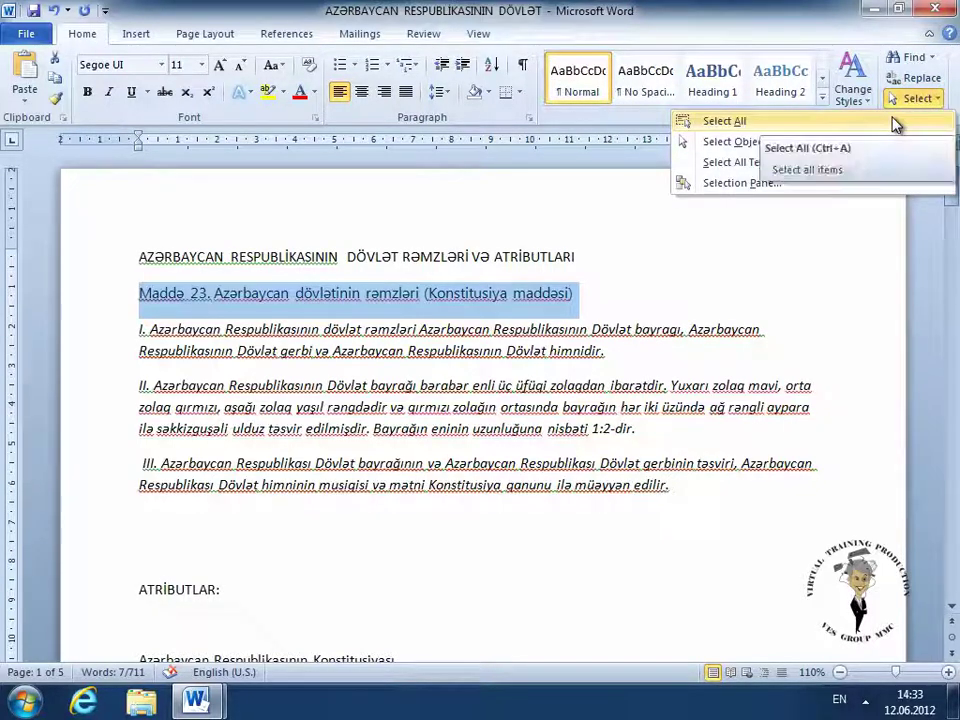
{"action": "left_click", "coordinate": [895, 120]}
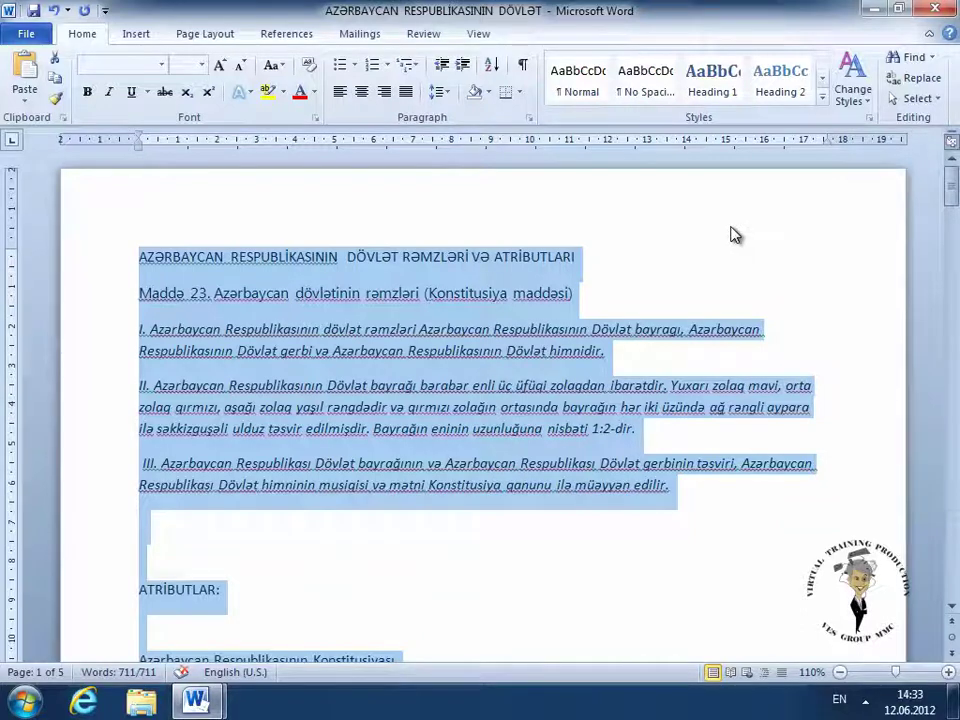
{"action": "left_click", "coordinate": [567, 330]}
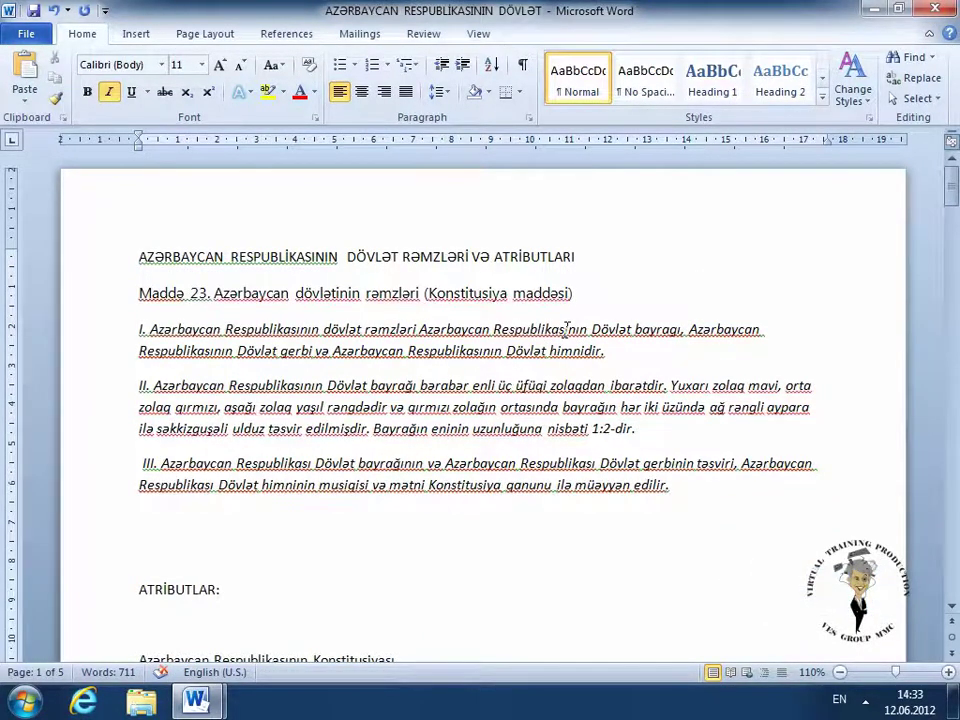
{"action": "key", "text": "ctrl+a"}
{"action": "left_click", "coordinate": [583, 293]}
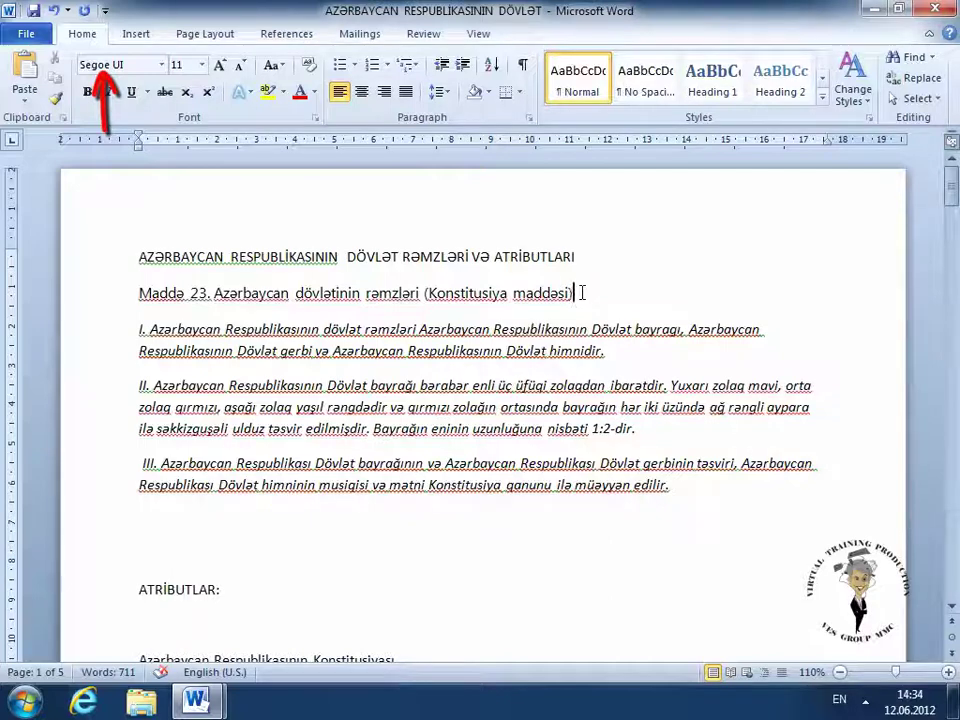
{"action": "left_click", "coordinate": [533, 303]}
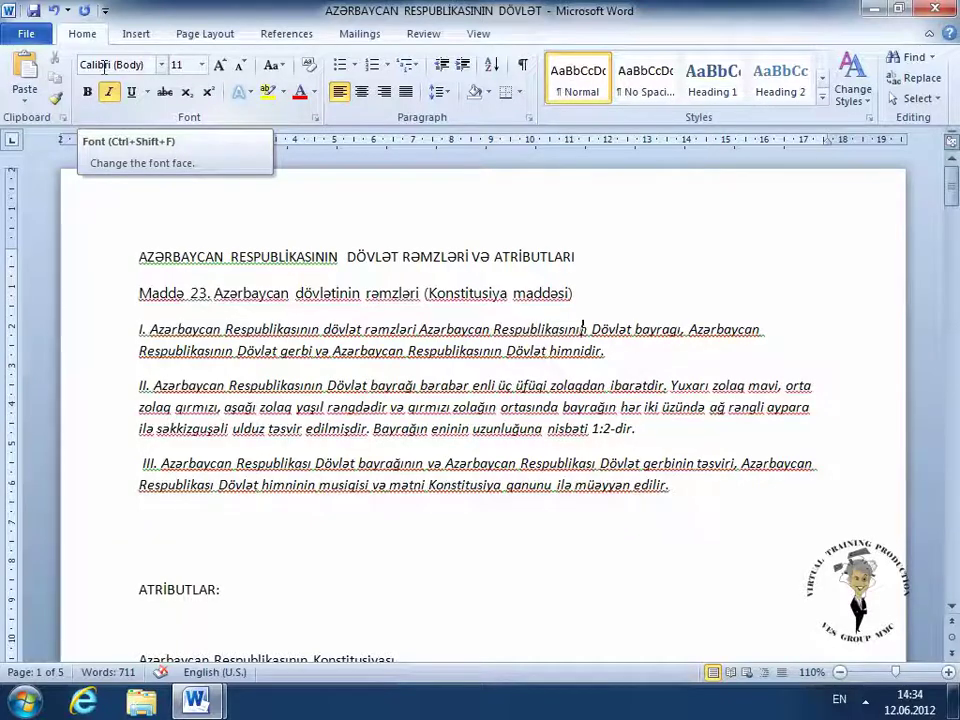
{"action": "left_click_drag", "start_coordinate": [139, 293], "coordinate": [575, 294]}
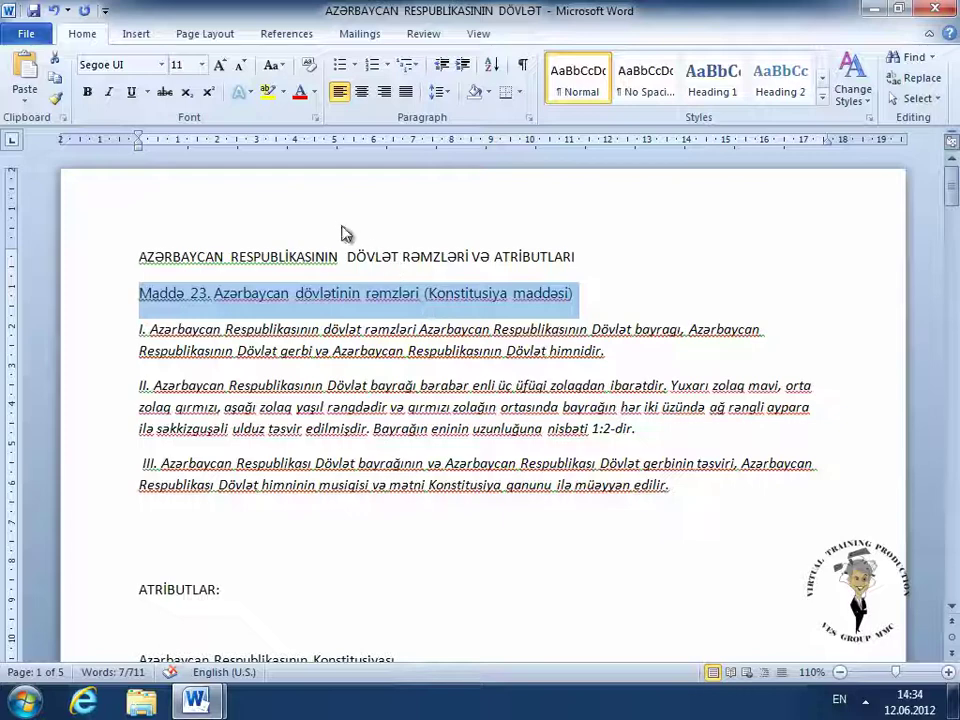
{"action": "left_click", "coordinate": [161, 64]}
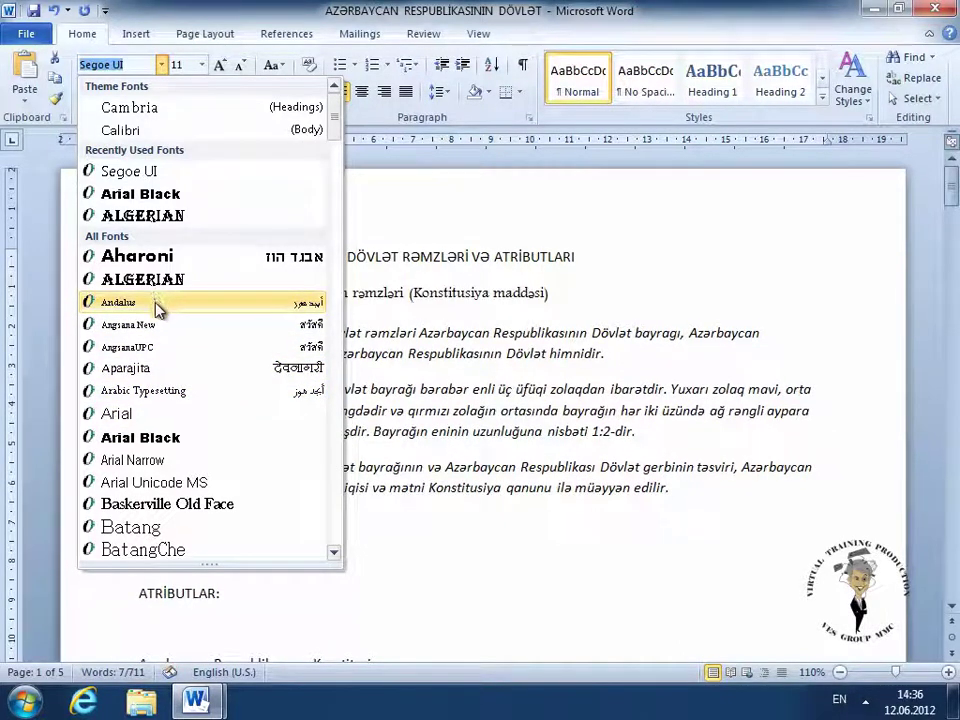
{"action": "left_click", "coordinate": [157, 508]}
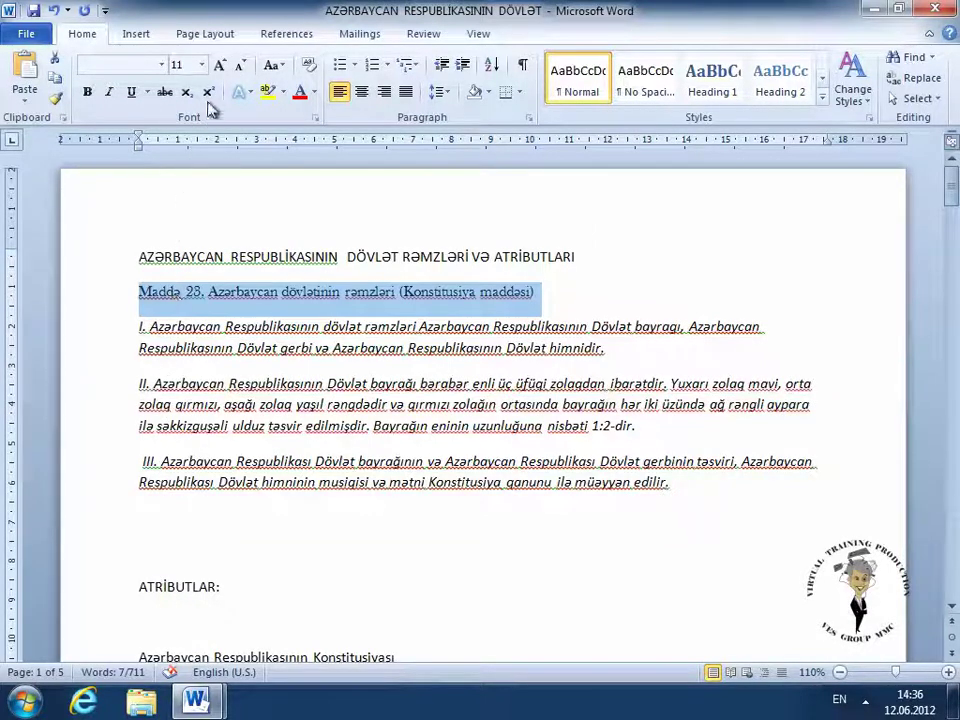
{"action": "left_click", "coordinate": [204, 65]}
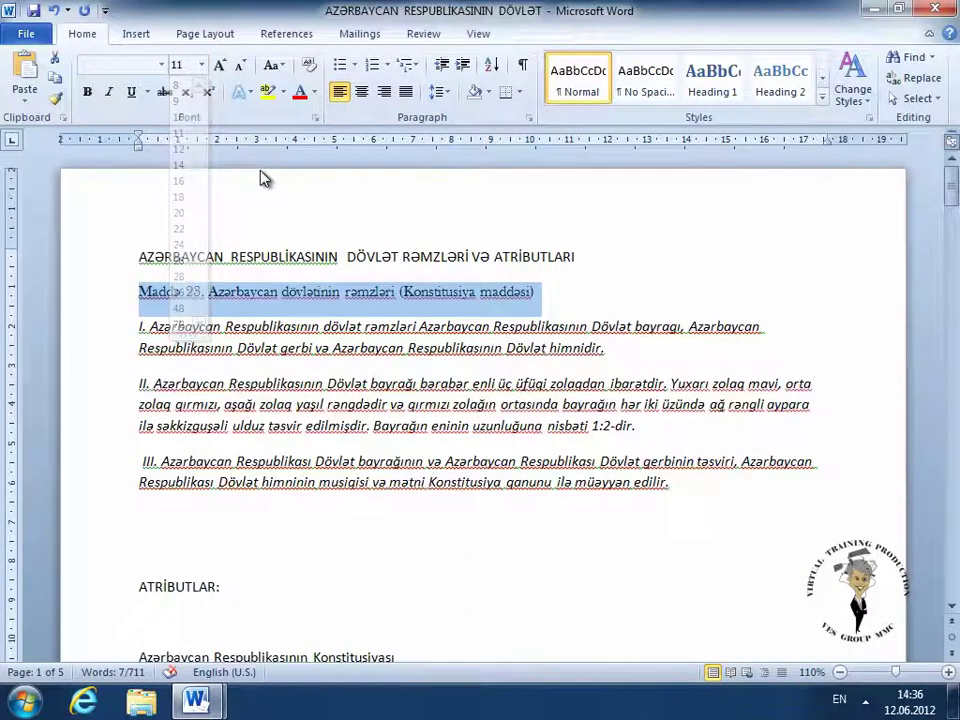
{"action": "left_click", "coordinate": [255, 158]}
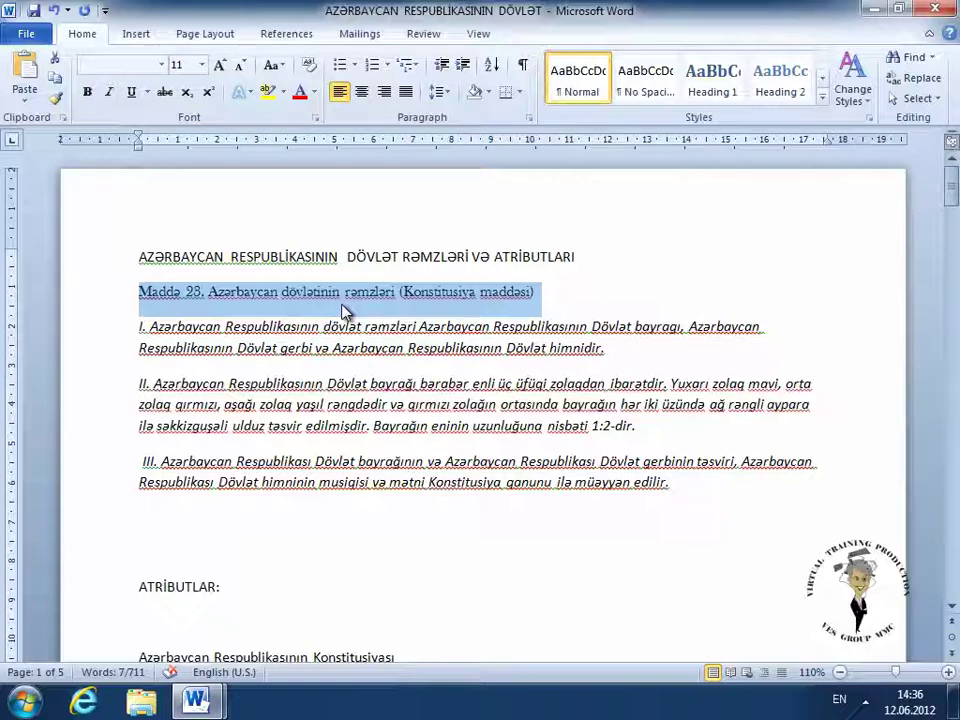
{"action": "left_click", "coordinate": [203, 65]}
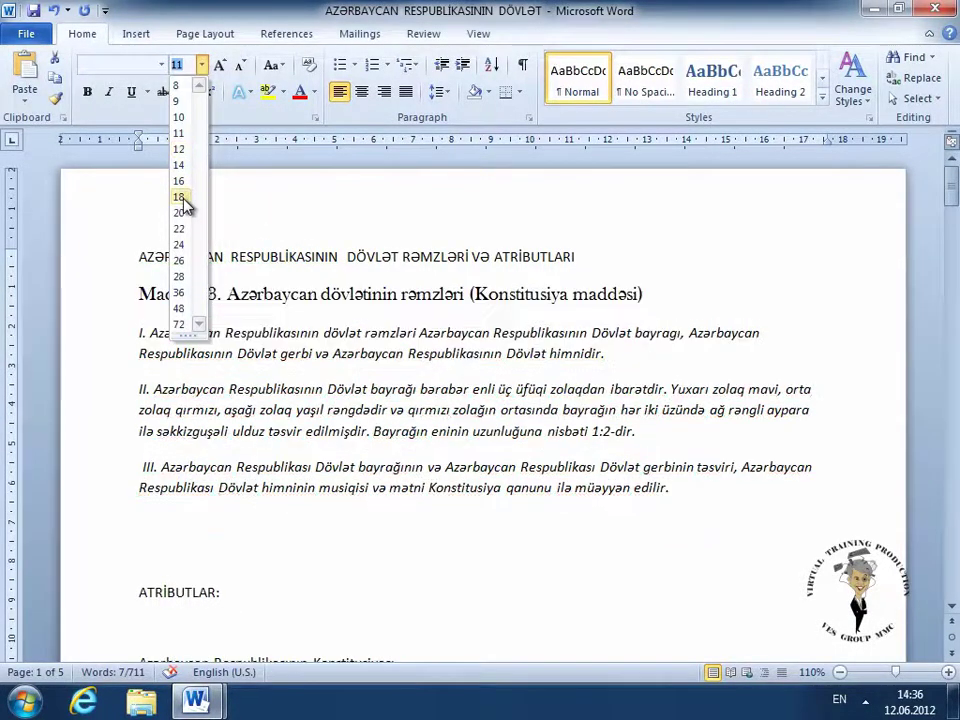
{"action": "left_click", "coordinate": [181, 213]}
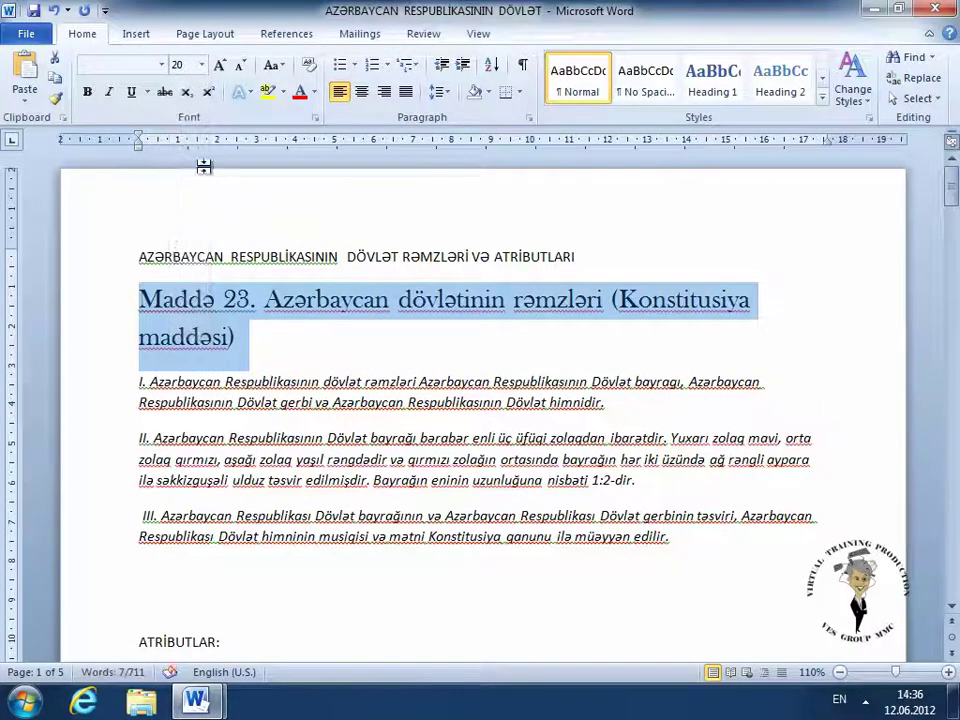
{"action": "left_click", "coordinate": [219, 70]}
{"action": "left_click", "coordinate": [219, 70]}
{"action": "left_click", "coordinate": [219, 70]}
{"action": "left_click", "coordinate": [219, 70]}
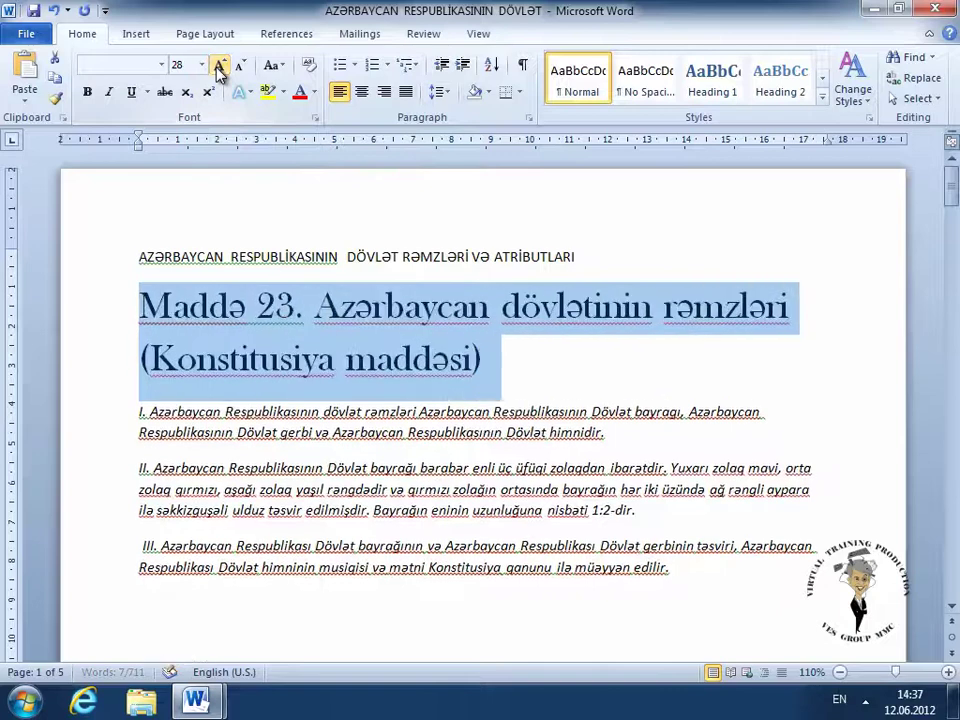
{"action": "left_click", "coordinate": [241, 68]}
{"action": "left_click", "coordinate": [241, 68]}
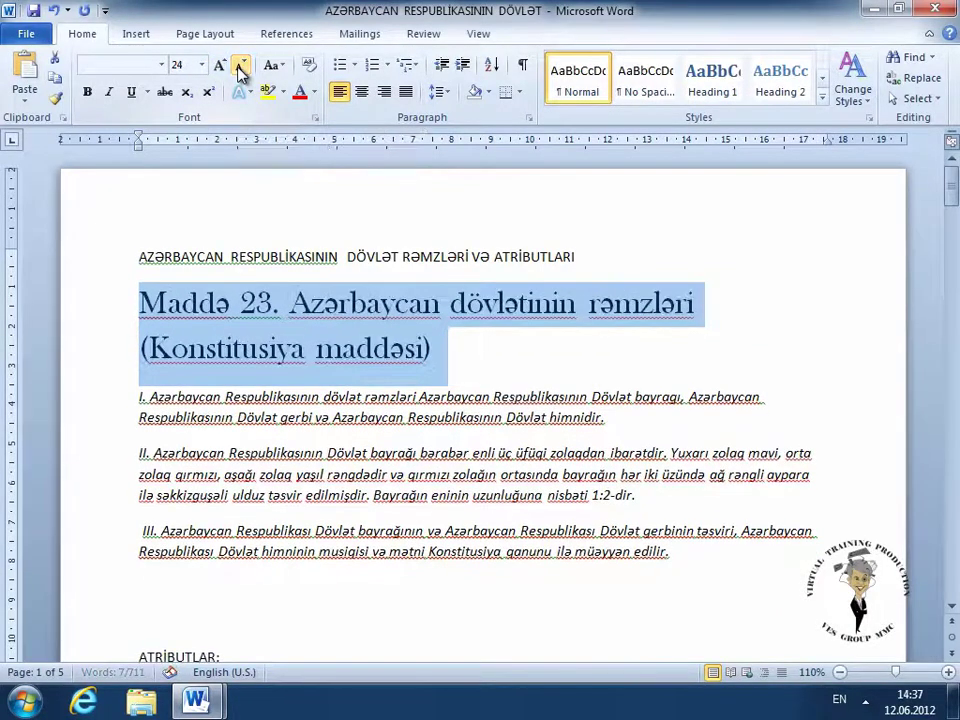
{"action": "left_click", "coordinate": [241, 68]}
{"action": "left_click", "coordinate": [241, 68]}
{"action": "left_click", "coordinate": [241, 68]}
{"action": "left_click", "coordinate": [241, 68]}
{"action": "left_click", "coordinate": [241, 68]}
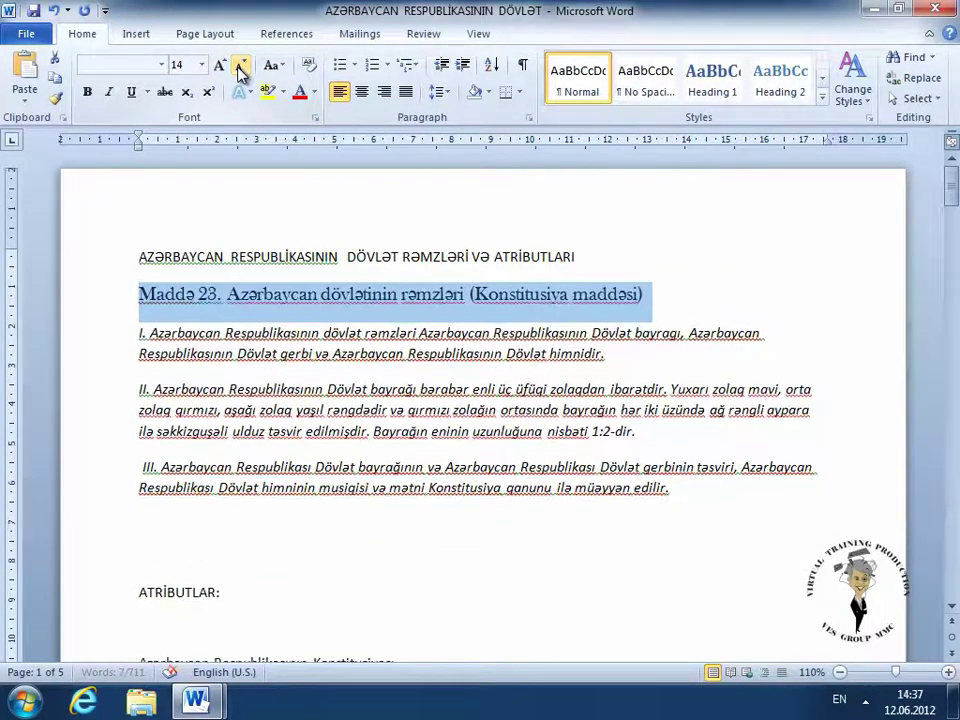
{"action": "left_click", "coordinate": [241, 68]}
{"action": "left_click", "coordinate": [241, 68]}
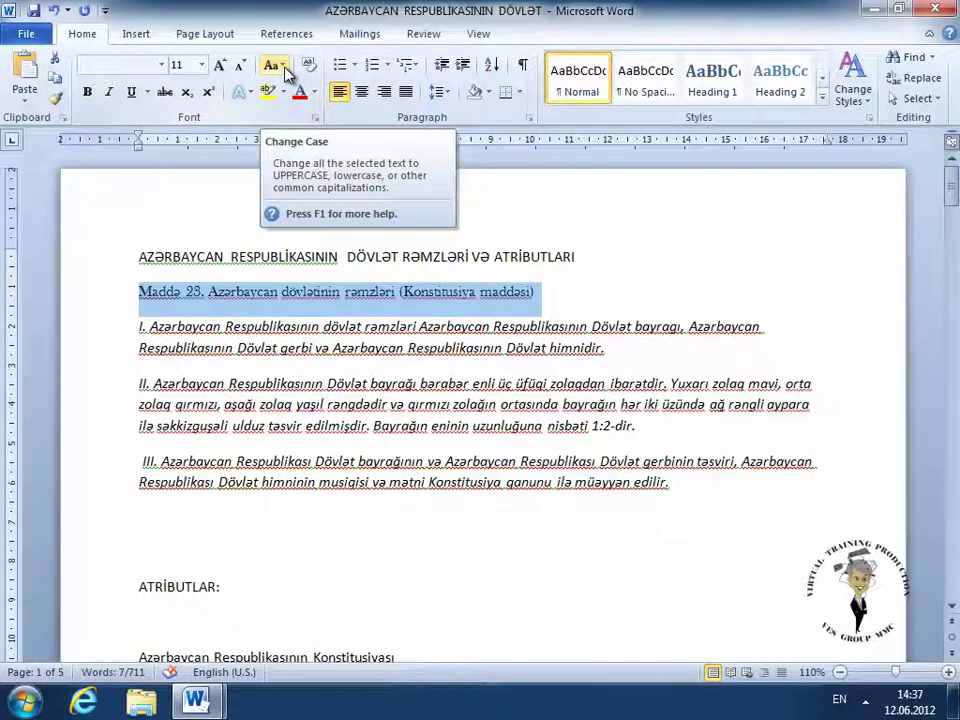
Try sentence case, lowercase, UPPERCASE, Capitalize Each Word and tOGGLE cASE on the Maddə heading
{"action": "left_click", "coordinate": [285, 67]}
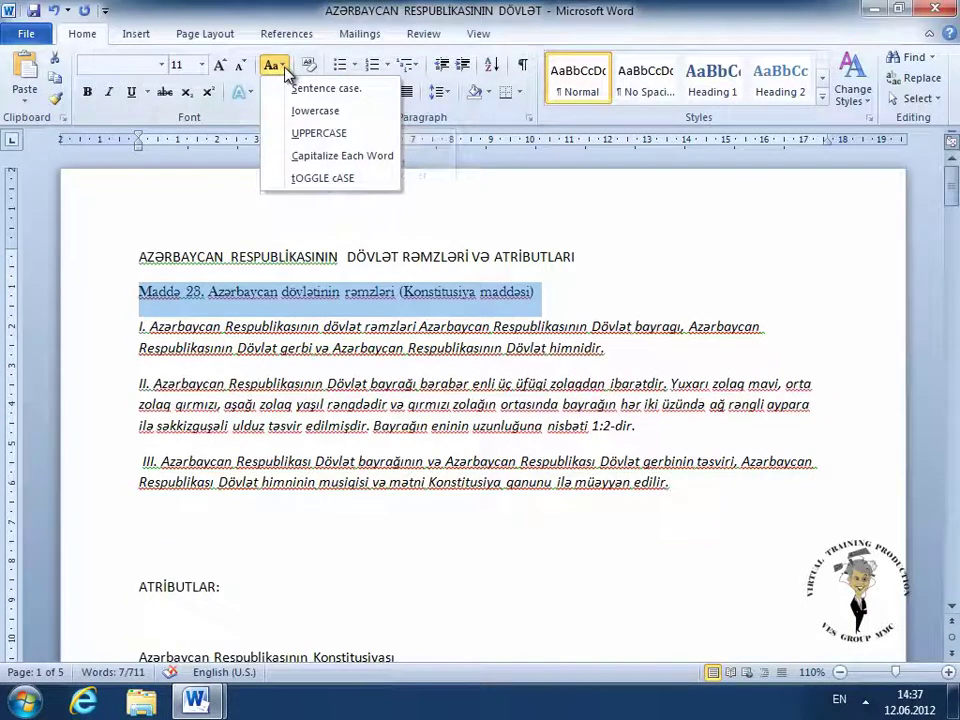
{"action": "left_click", "coordinate": [285, 67]}
{"action": "left_click", "coordinate": [285, 67]}
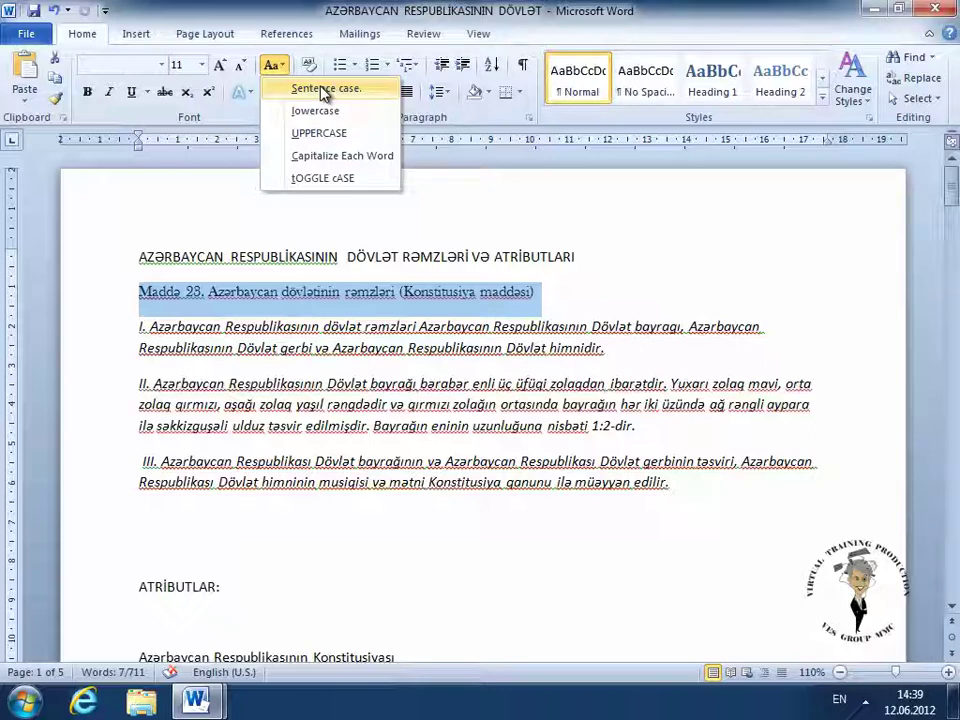
{"action": "left_click", "coordinate": [323, 90]}
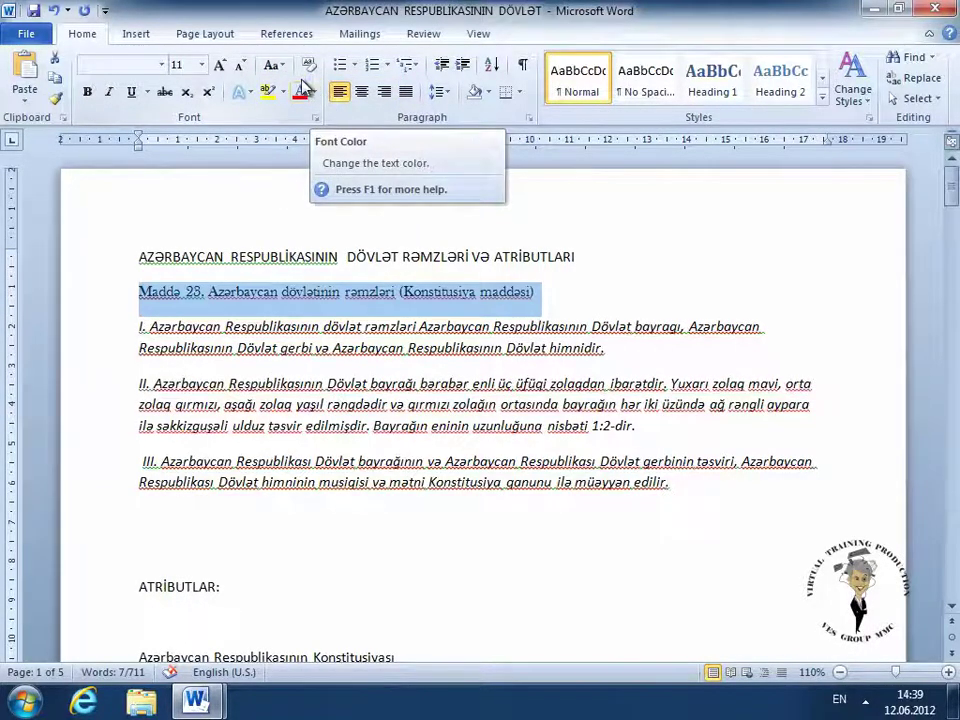
{"action": "left_click", "coordinate": [276, 65]}
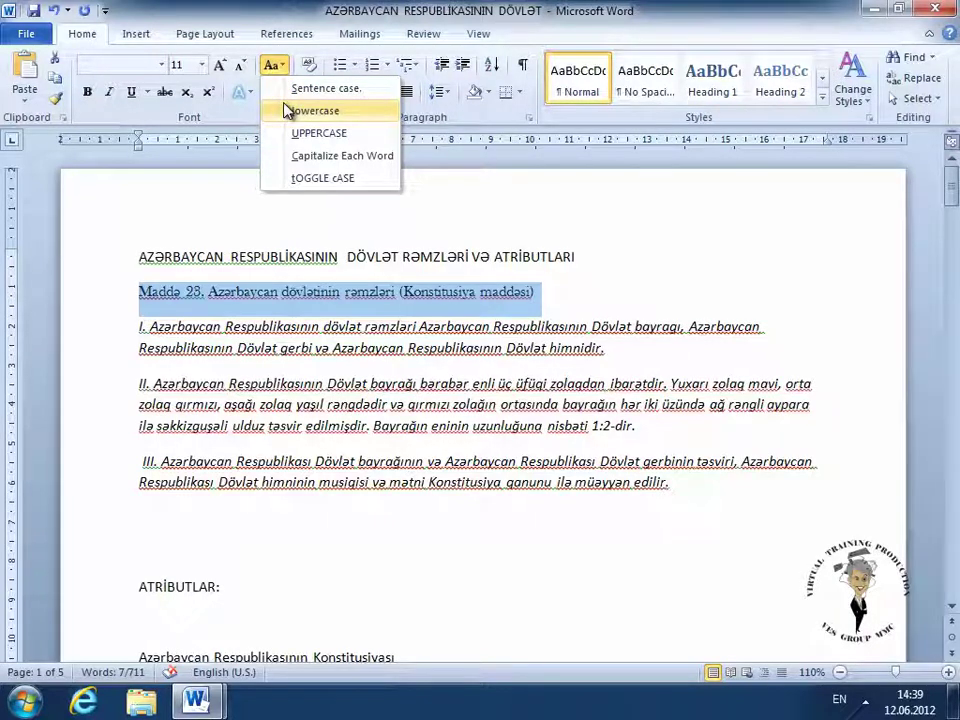
{"action": "left_click", "coordinate": [288, 110]}
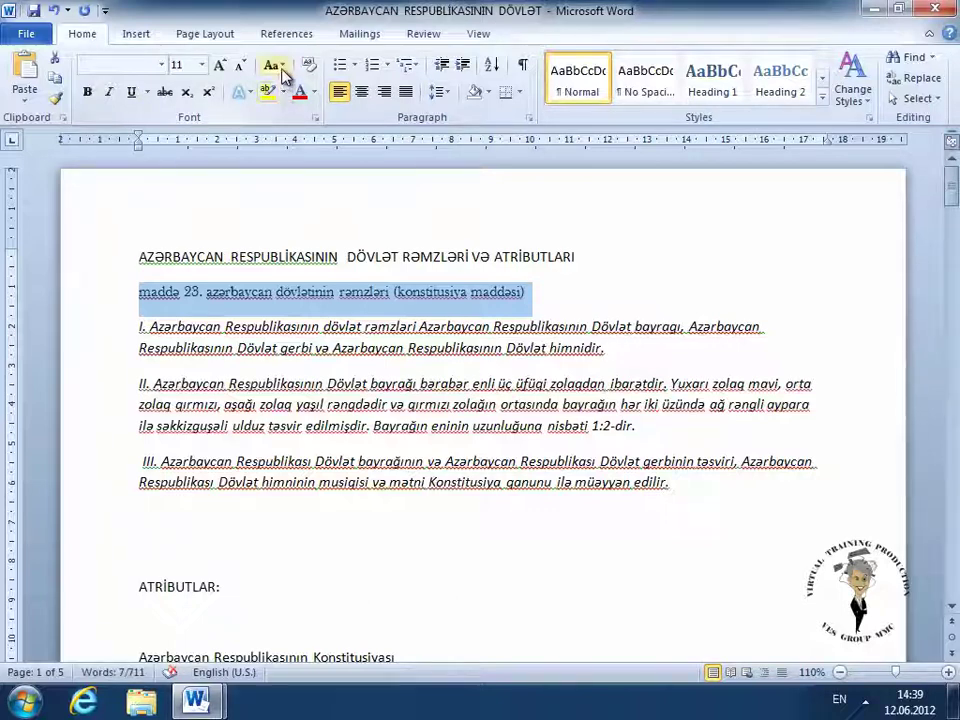
{"action": "left_click", "coordinate": [282, 68]}
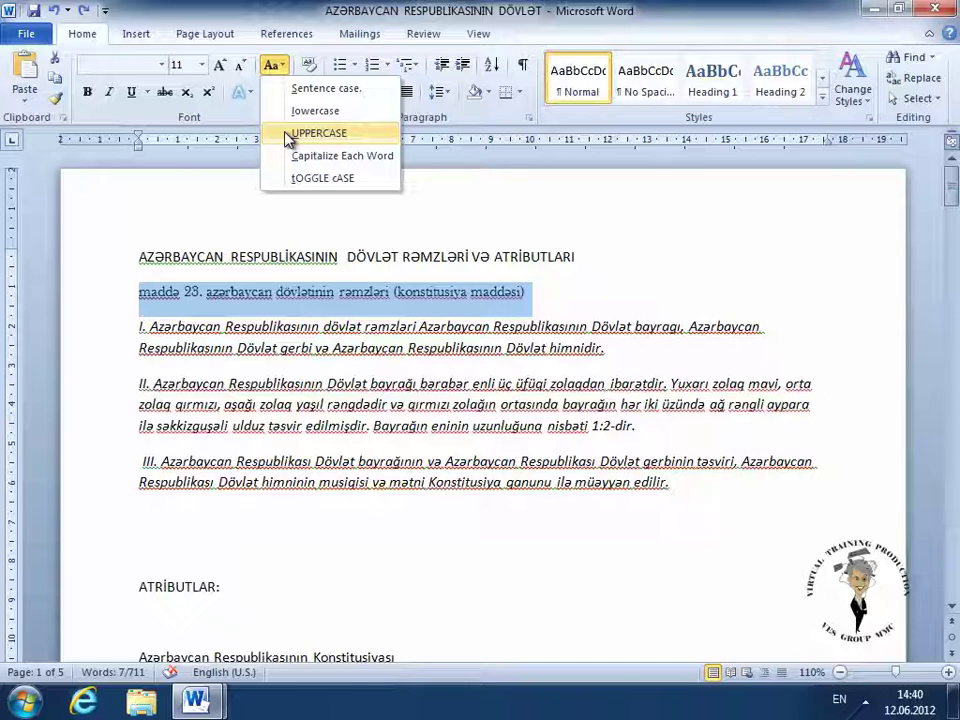
{"action": "left_click", "coordinate": [288, 133]}
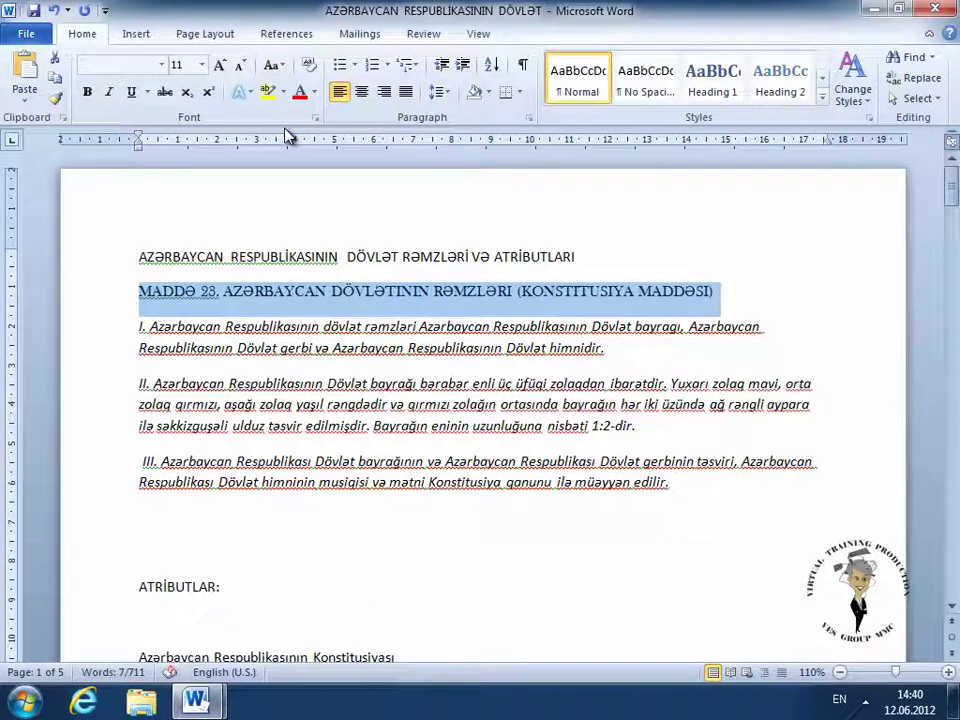
{"action": "left_click", "coordinate": [272, 65]}
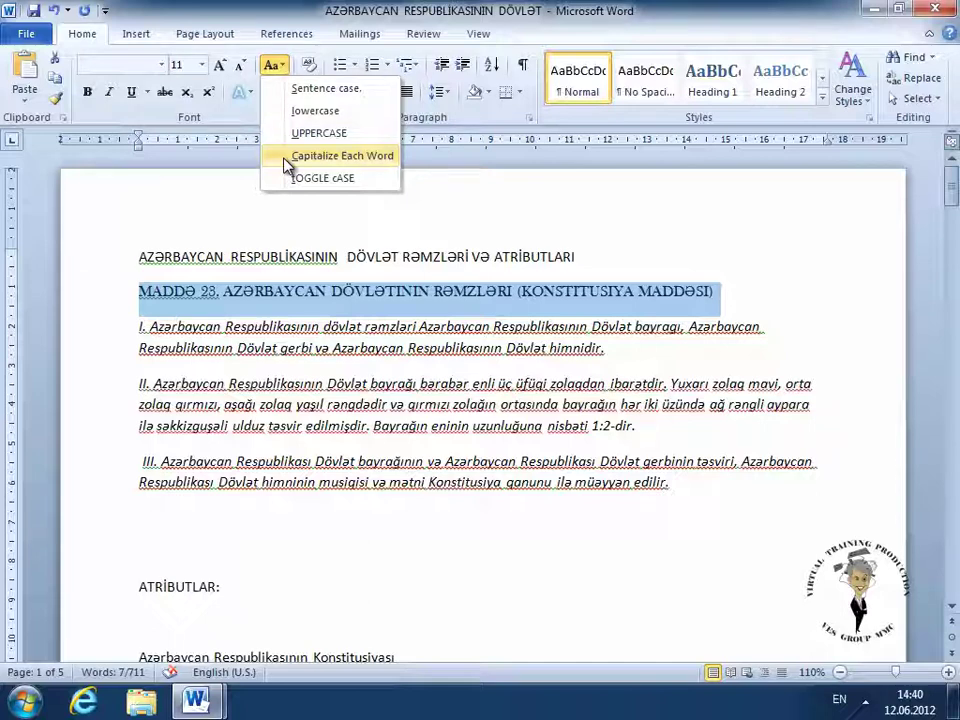
{"action": "left_click", "coordinate": [288, 160]}
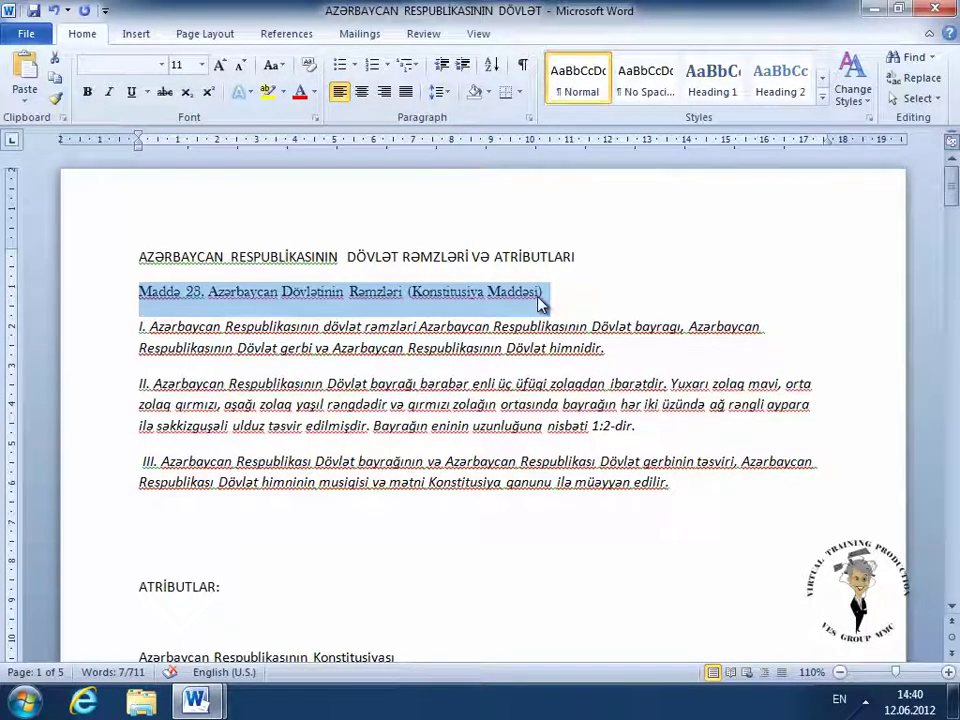
{"action": "left_click", "coordinate": [274, 66]}
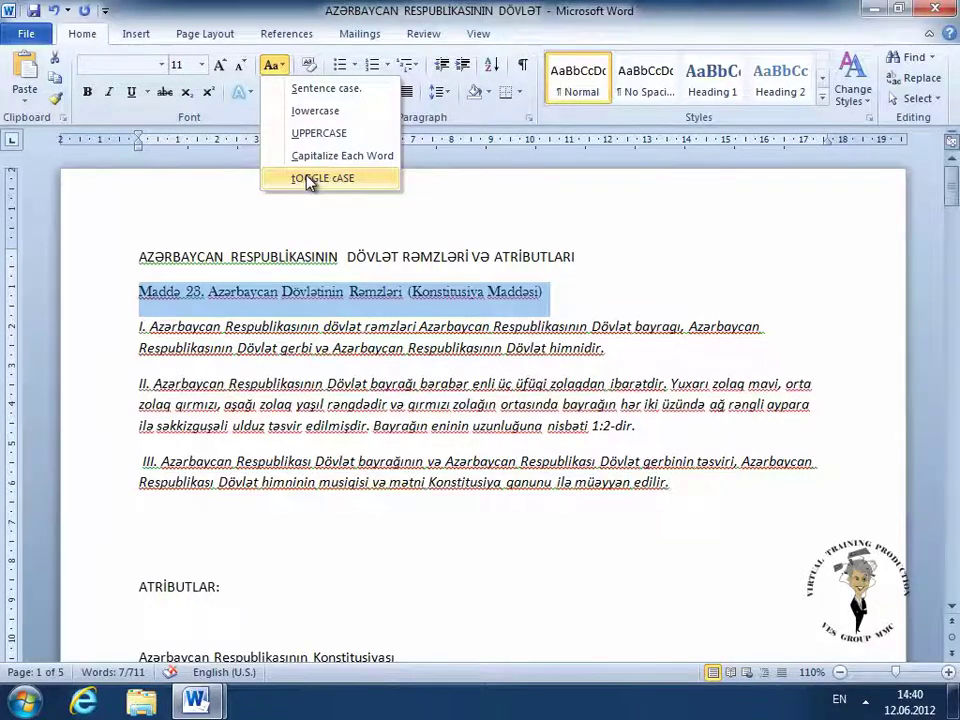
{"action": "left_click", "coordinate": [308, 181]}
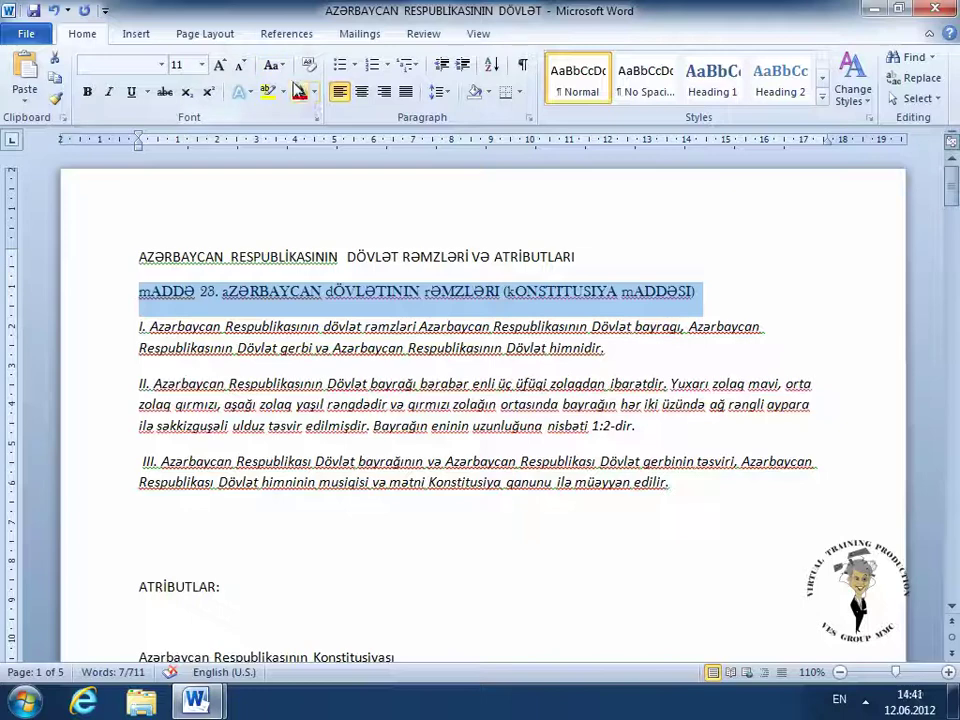
Cycle the heading's case with Shift+F3, ending in sentence case
{"action": "key", "text": "shift+F3"}
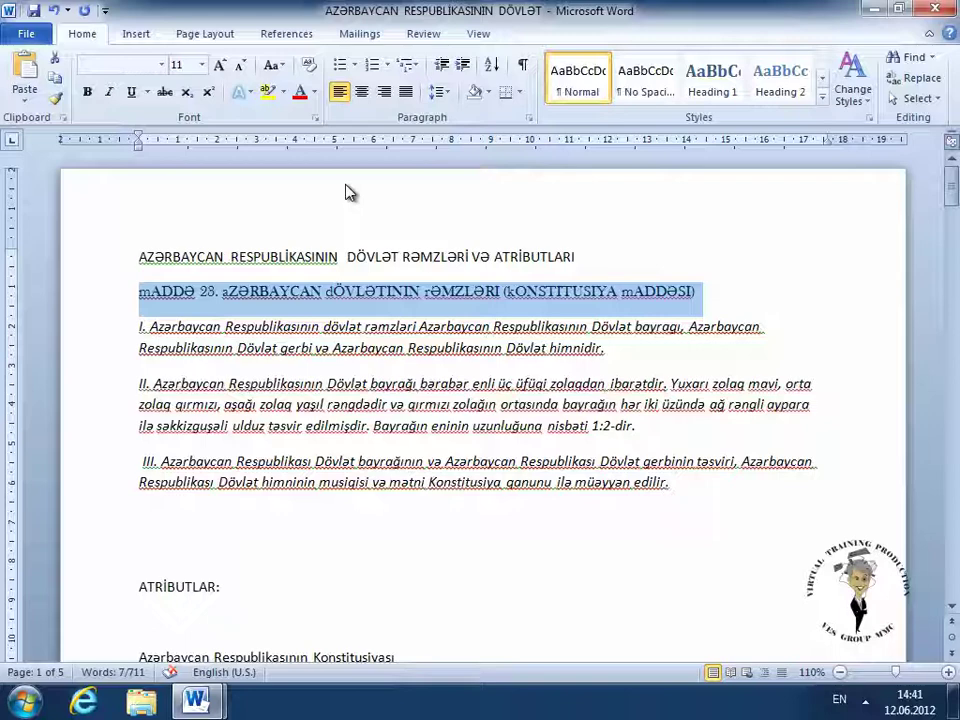
{"action": "key", "text": "shift+F3"}
{"action": "key", "text": "shift+F3"}
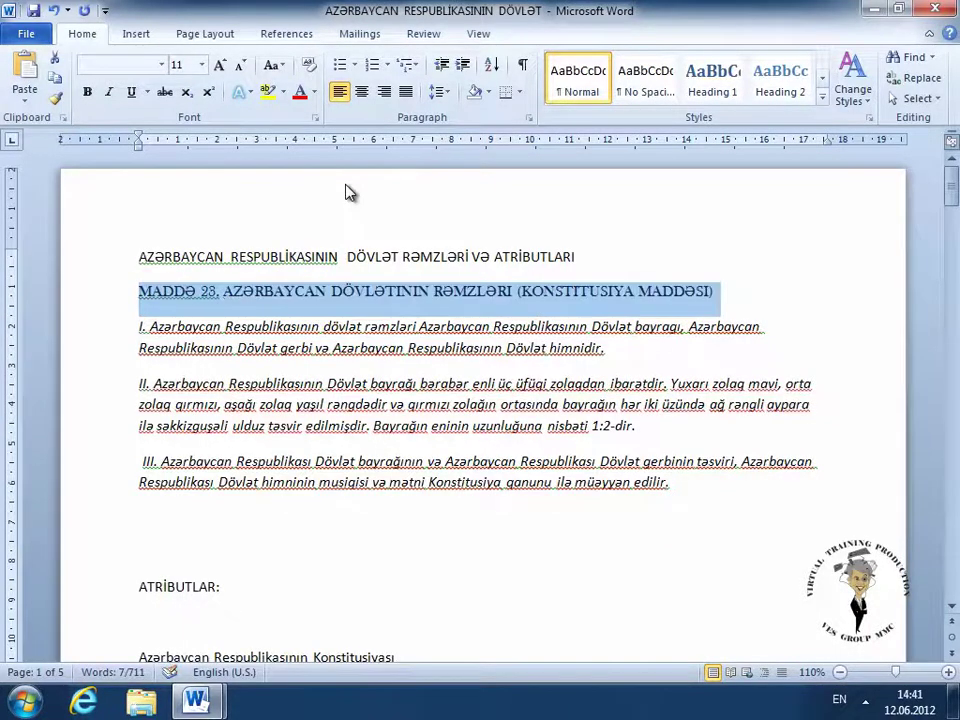
{"action": "key", "text": "shift+F3"}
{"action": "key", "text": "shift+F3"}
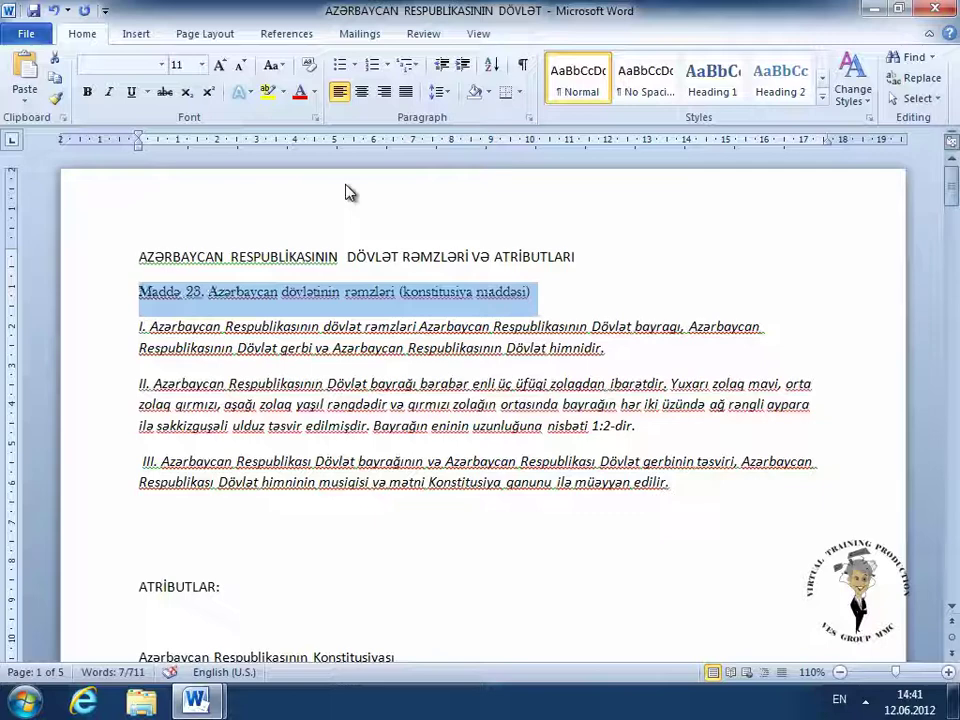
{"action": "key", "text": "shift+F3"}
{"action": "key", "text": "shift+F3"}
{"action": "key", "text": "shift+F3"}
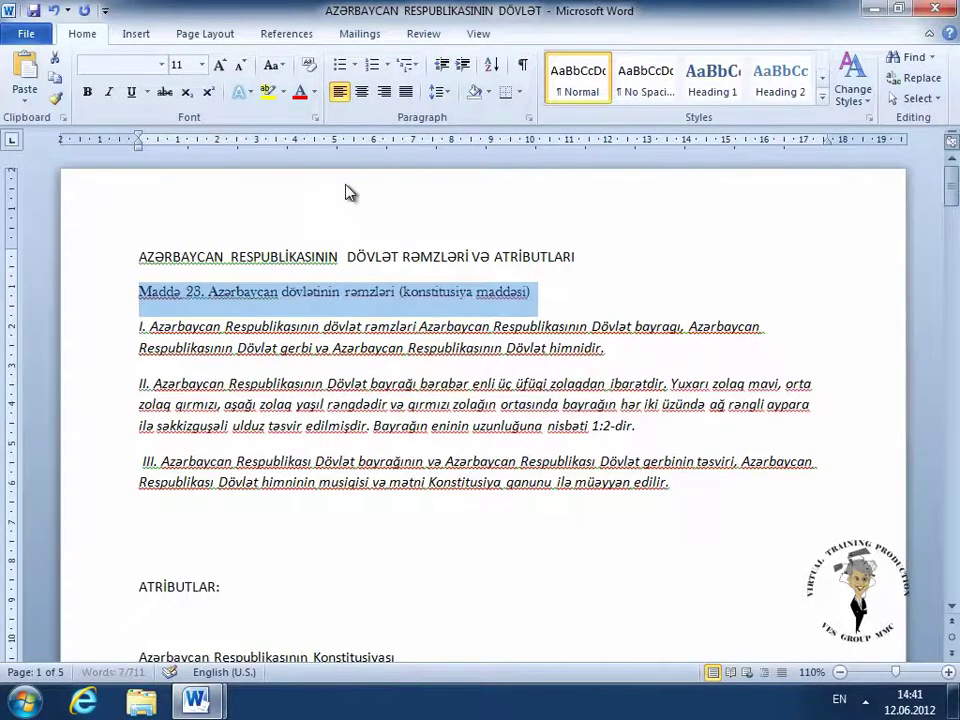
{"action": "key", "text": "shift+F3"}
{"action": "key", "text": "shift+F3"}
{"action": "key", "text": "shift+F3"}
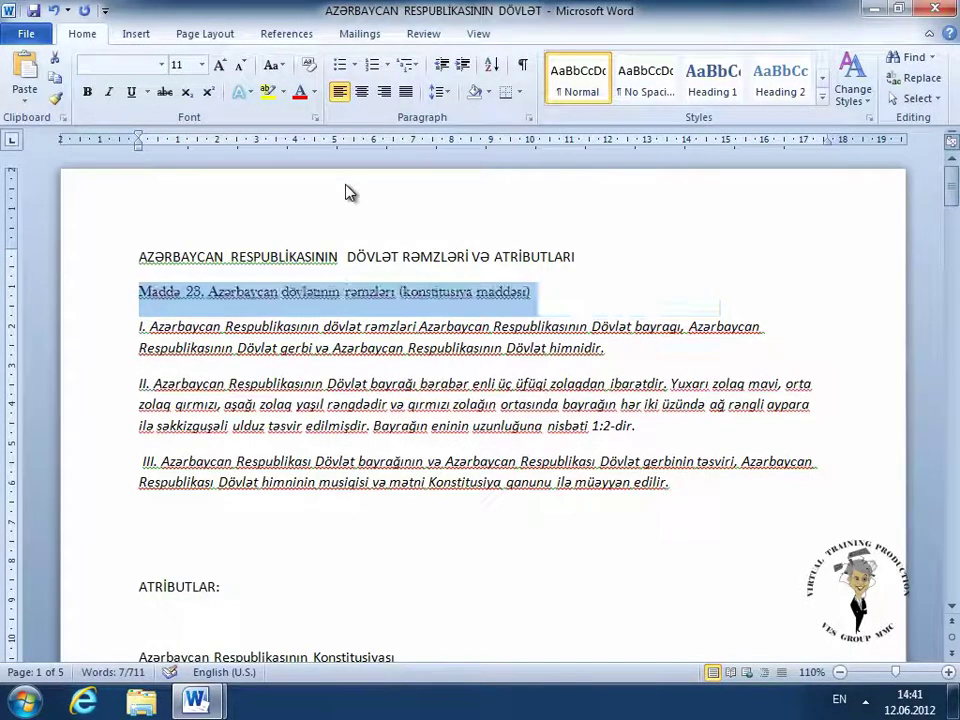
{"action": "key", "text": "shift+F3"}
{"action": "key", "text": "shift+F3"}
{"action": "key", "text": "shift+F3"}
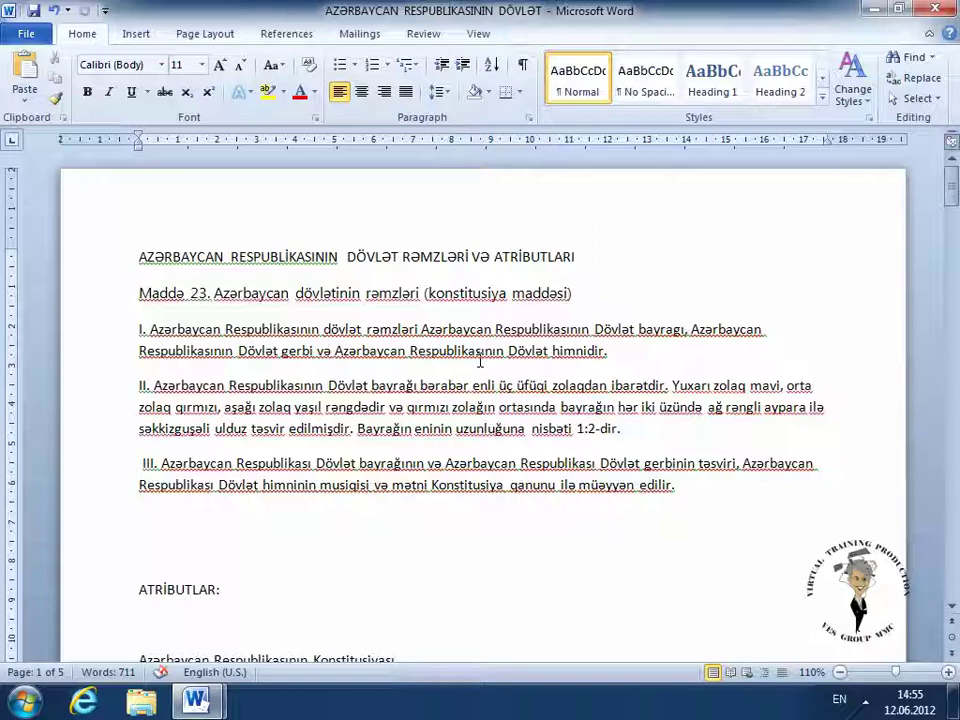
Make the Maddə 23 heading line bold
{"action": "left_click", "coordinate": [591, 293]}
{"action": "left_click_drag", "start_coordinate": [591, 293], "coordinate": [133, 300]}
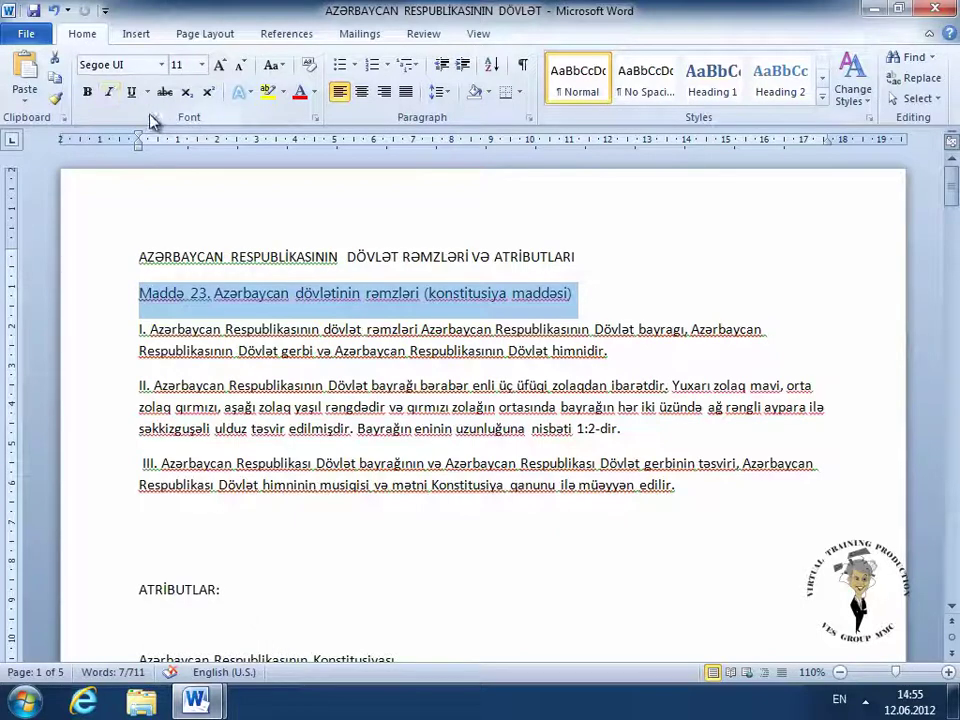
{"action": "left_click", "coordinate": [88, 92]}
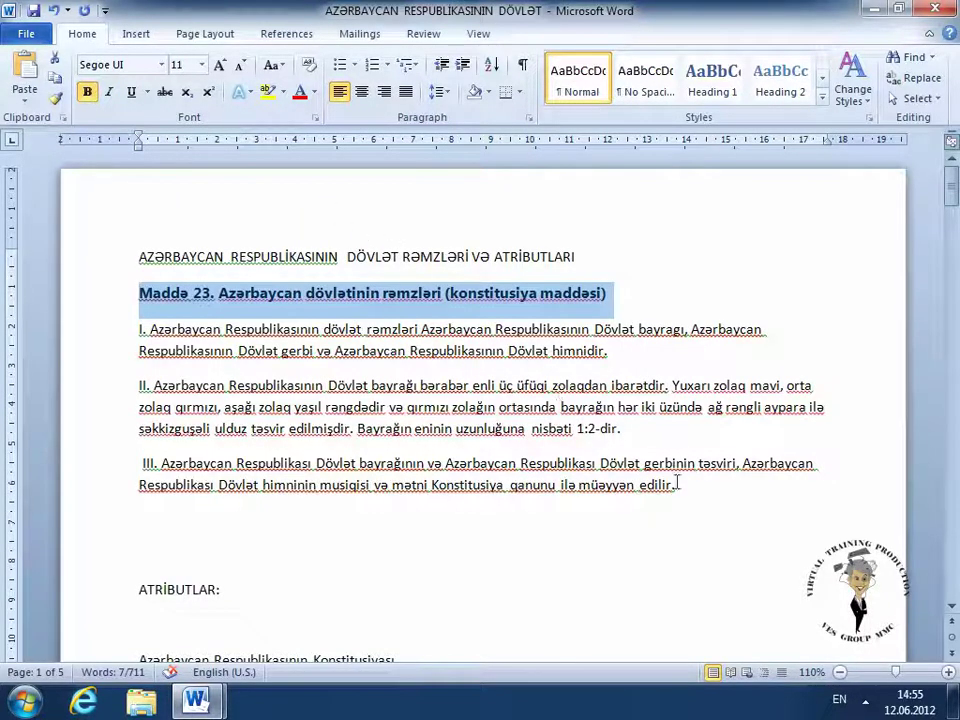
Italicise numbered paragraphs I to III beneath the heading
{"action": "mouse_move", "coordinate": [677, 483]}
{"action": "left_mouse_down"}
{"action": "mouse_move", "coordinate": [199, 365]}
{"action": "mouse_move", "coordinate": [137, 336]}
{"action": "left_mouse_up"}
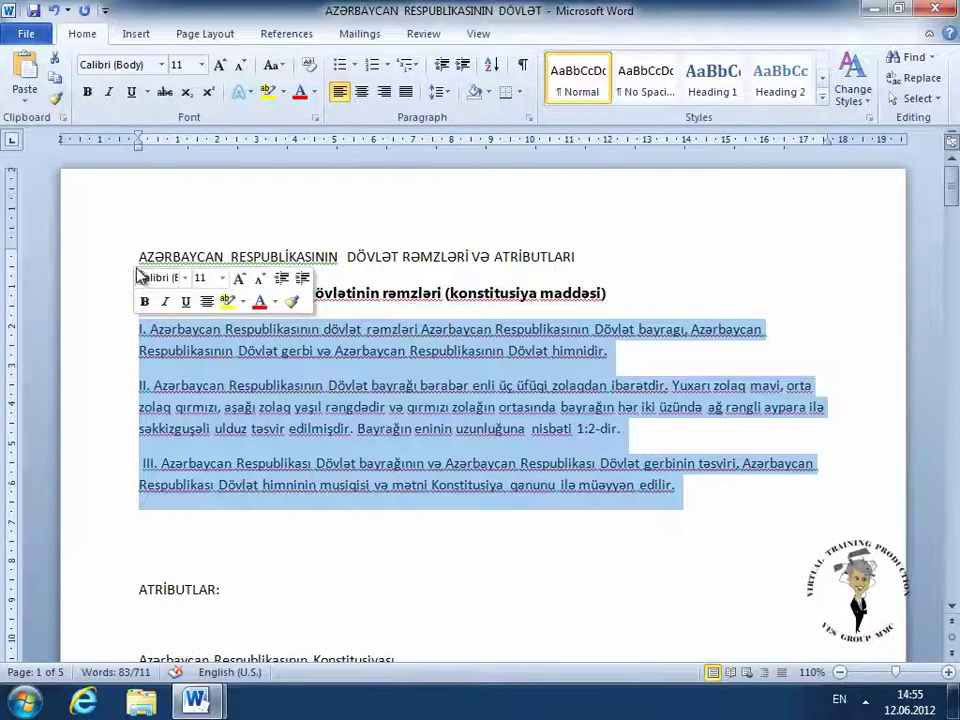
{"action": "left_click", "coordinate": [112, 93]}
{"action": "left_click", "coordinate": [214, 318]}
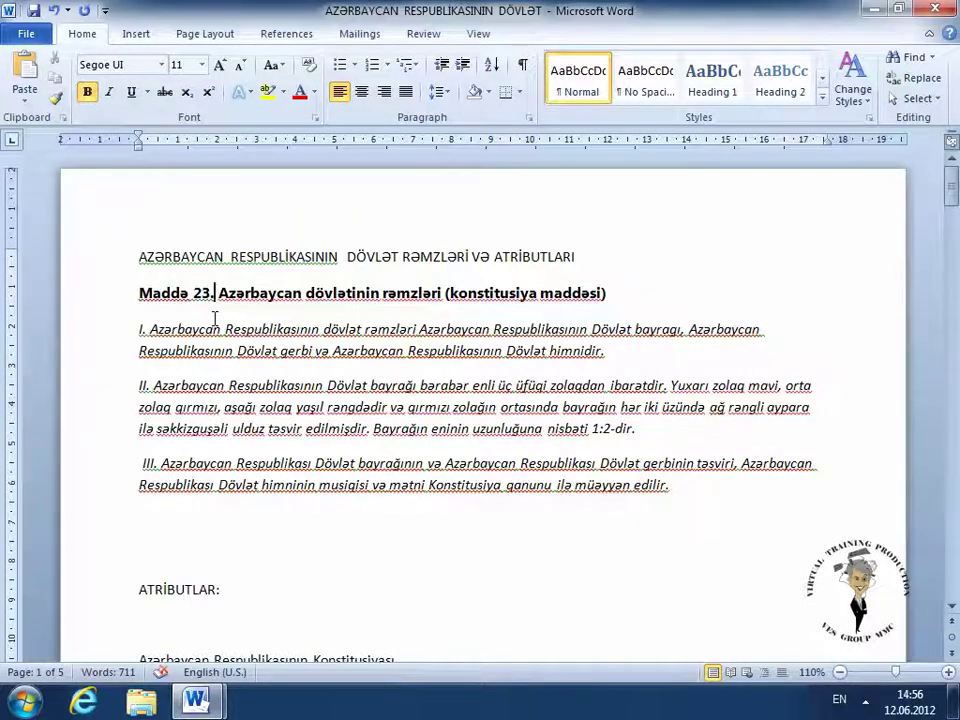
Underline the whole Maddə 23 heading line with a single solid underline
{"action": "left_click", "coordinate": [621, 288]}
{"action": "left_click_drag", "start_coordinate": [621, 288], "coordinate": [140, 290]}
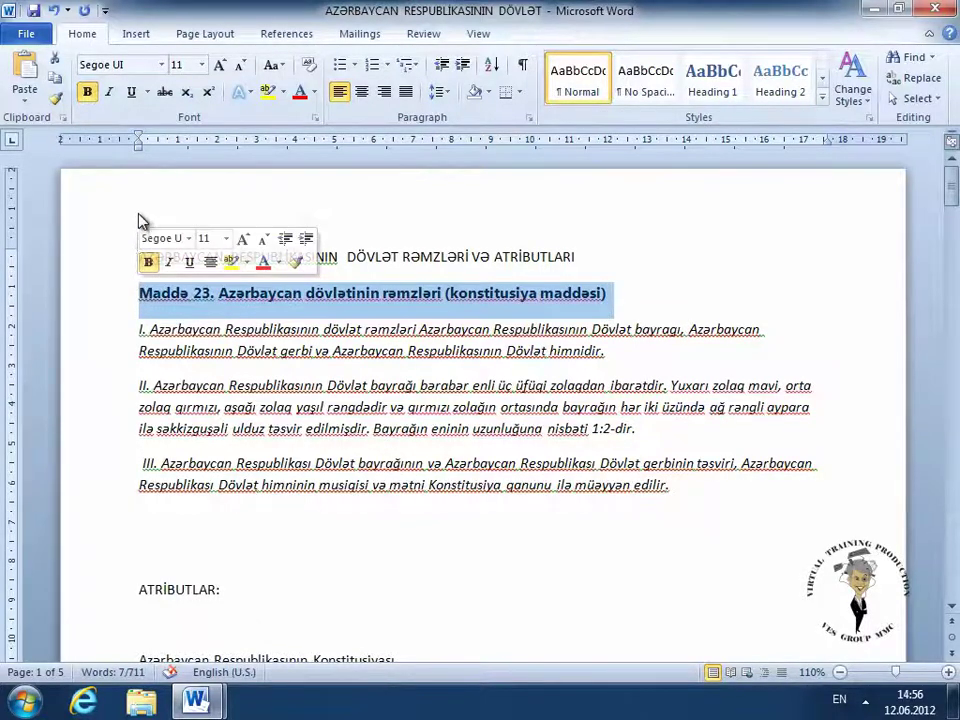
{"action": "left_click", "coordinate": [131, 92]}
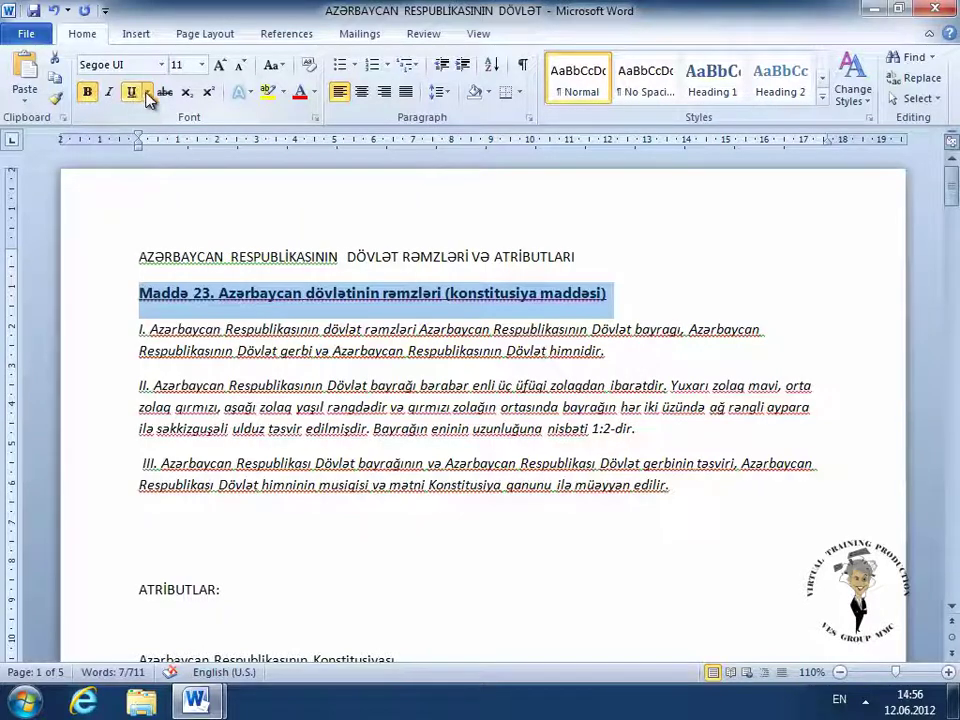
{"action": "left_click", "coordinate": [147, 92]}
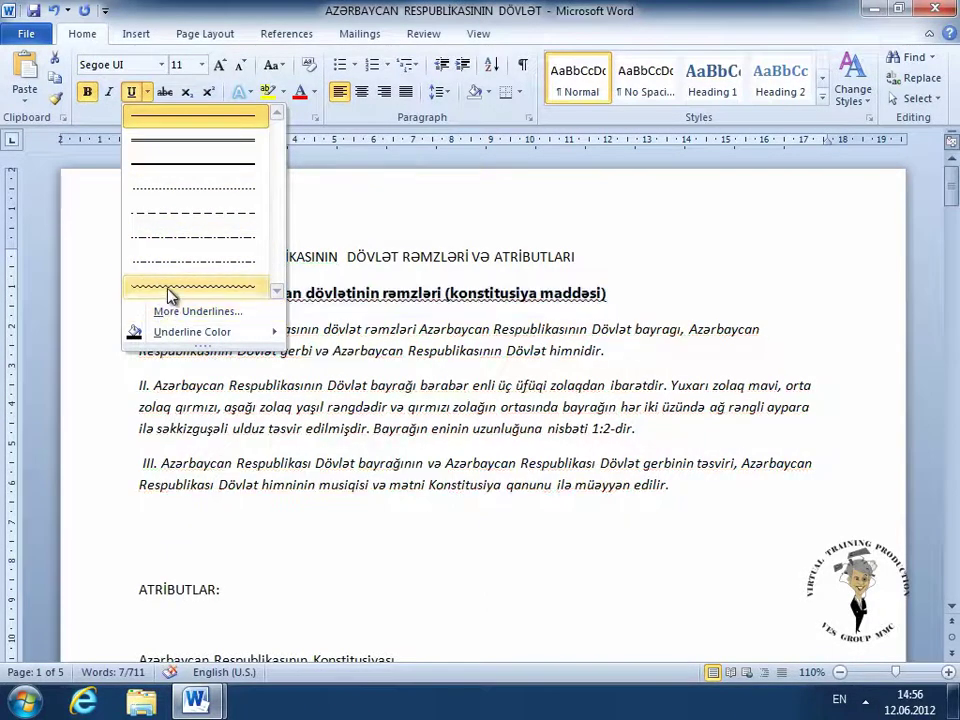
{"action": "left_click", "coordinate": [196, 118]}
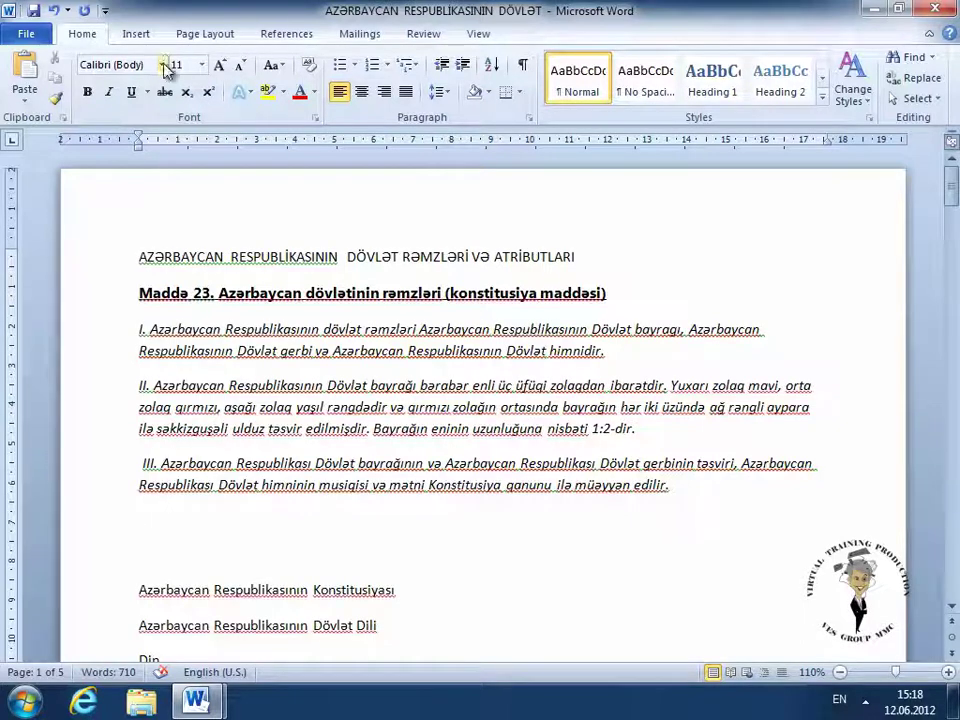
Type the heading ATRIBUTLAR in underlined 12-pt Segoe UI below clause III
{"action": "left_click", "coordinate": [161, 64]}
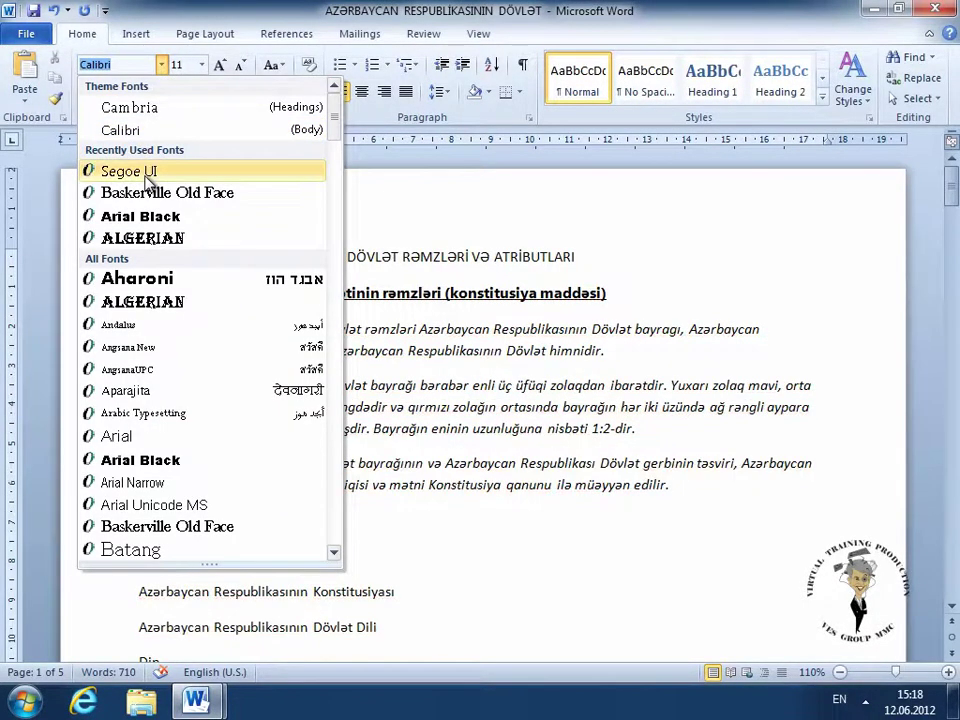
{"action": "left_click", "coordinate": [115, 171]}
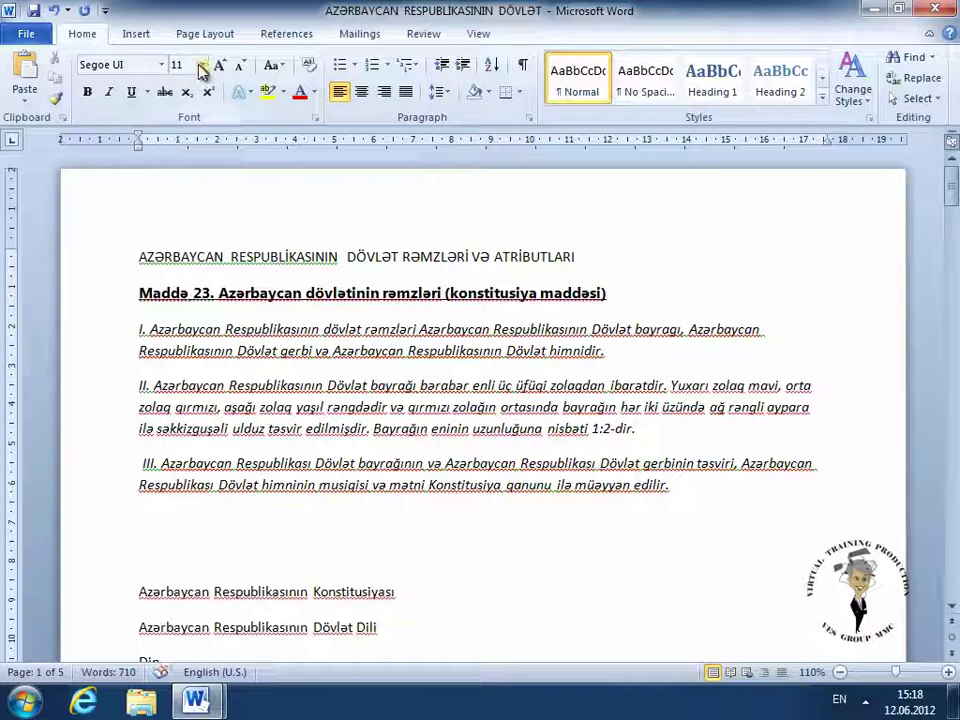
{"action": "left_click", "coordinate": [202, 65]}
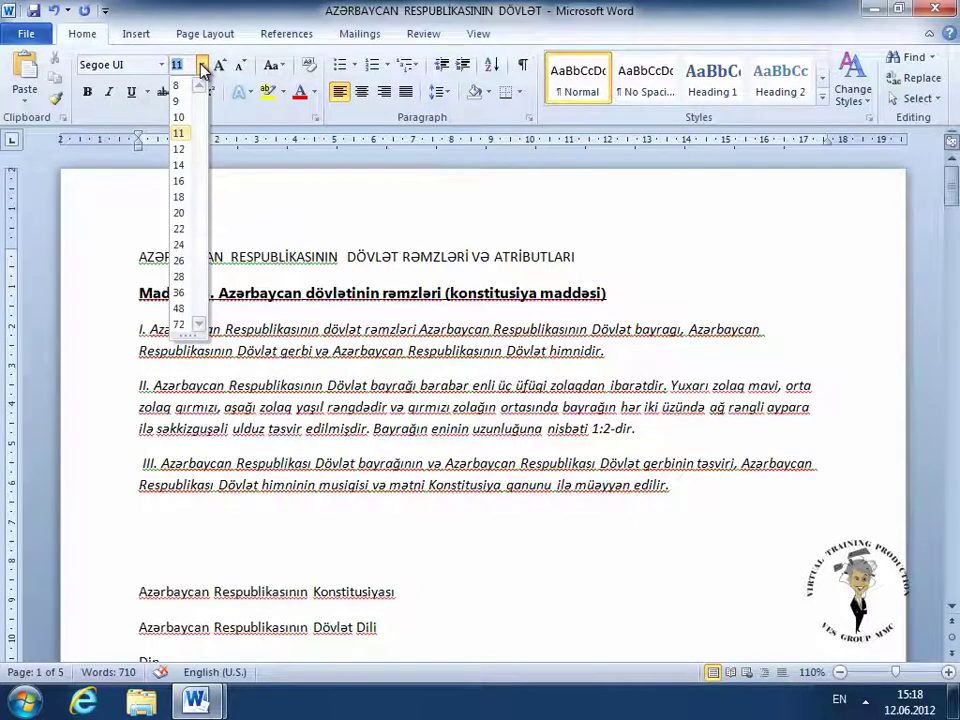
{"action": "left_click", "coordinate": [180, 150]}
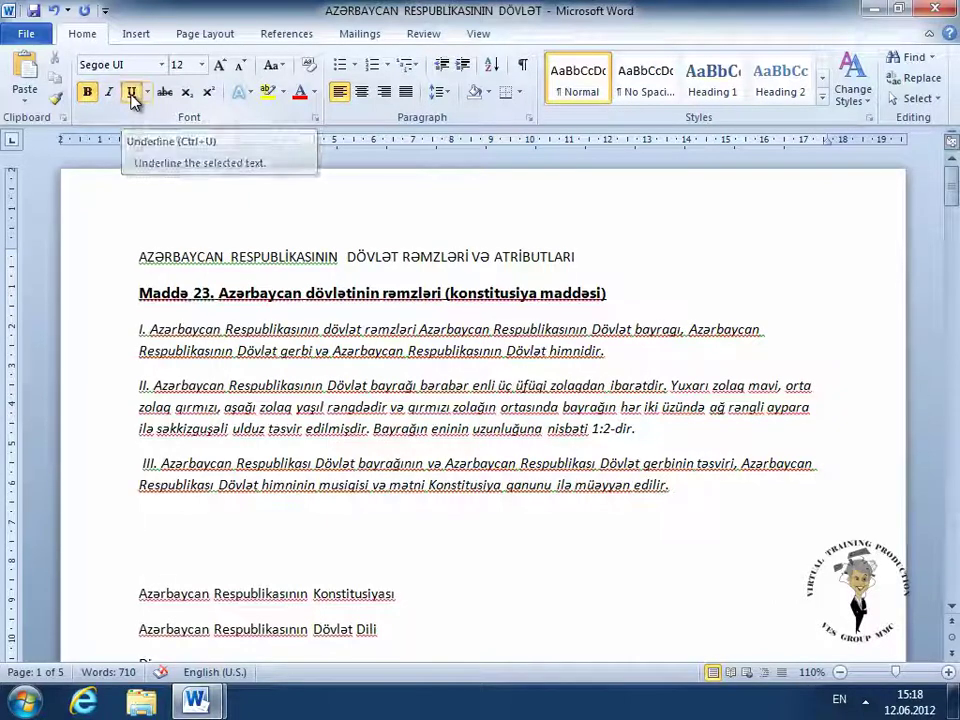
{"action": "left_click", "coordinate": [132, 95]}
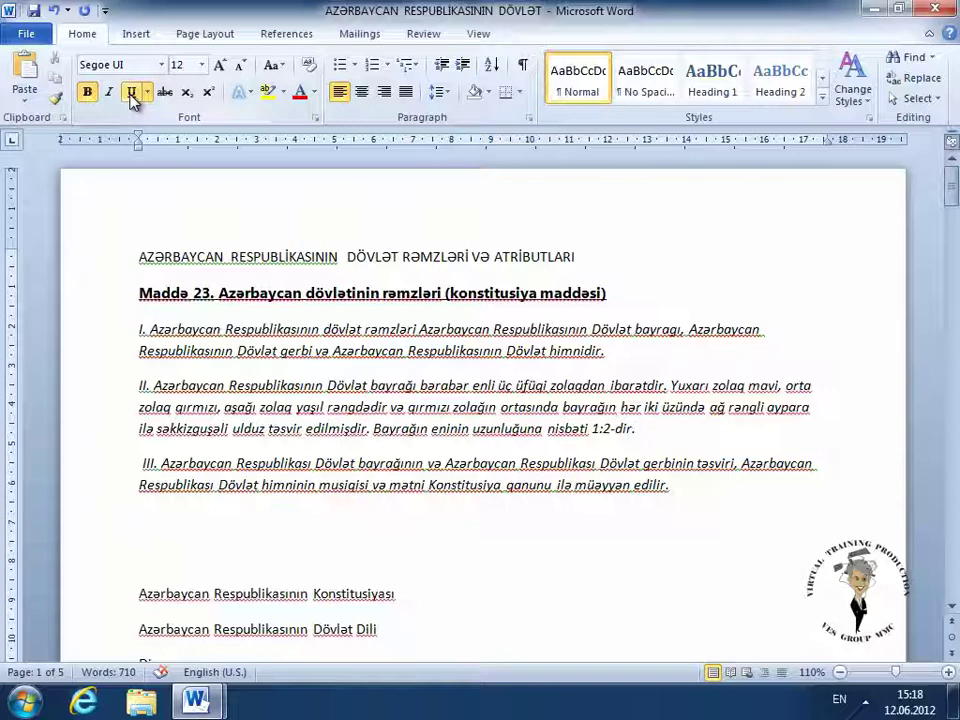
{"action": "type", "text": "A"}
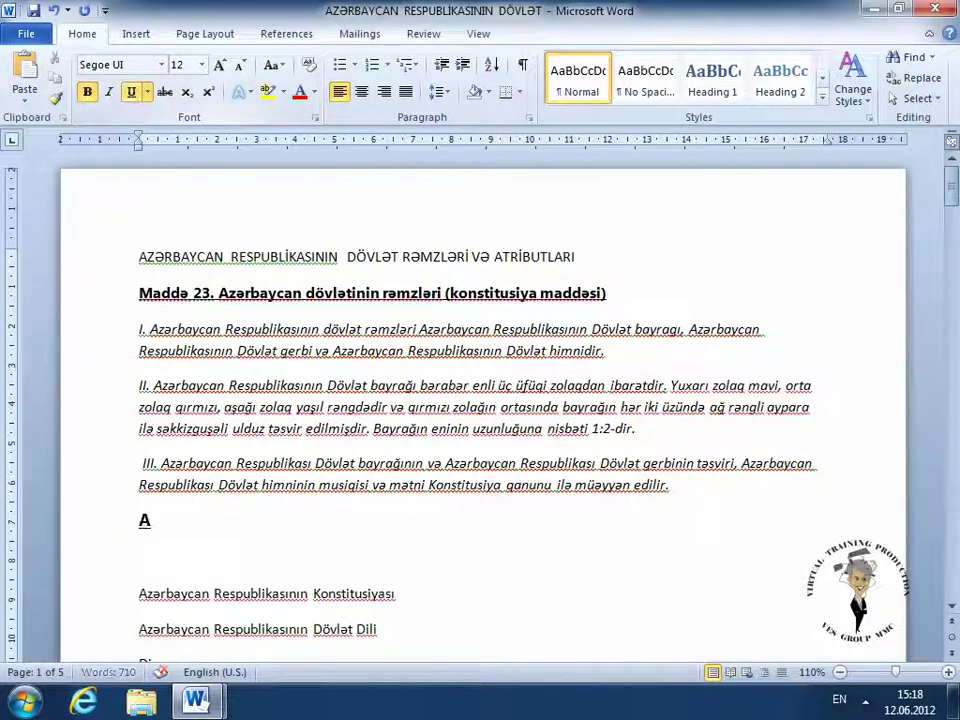
{"action": "type", "text": "TRIBU"}
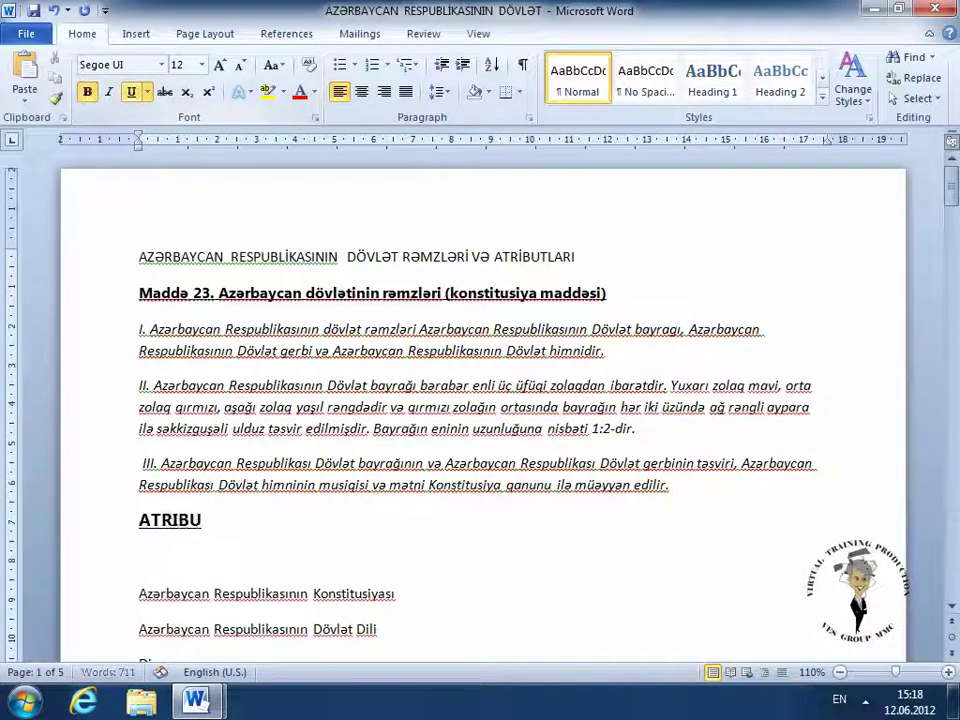
{"action": "type", "text": "TLAR"}
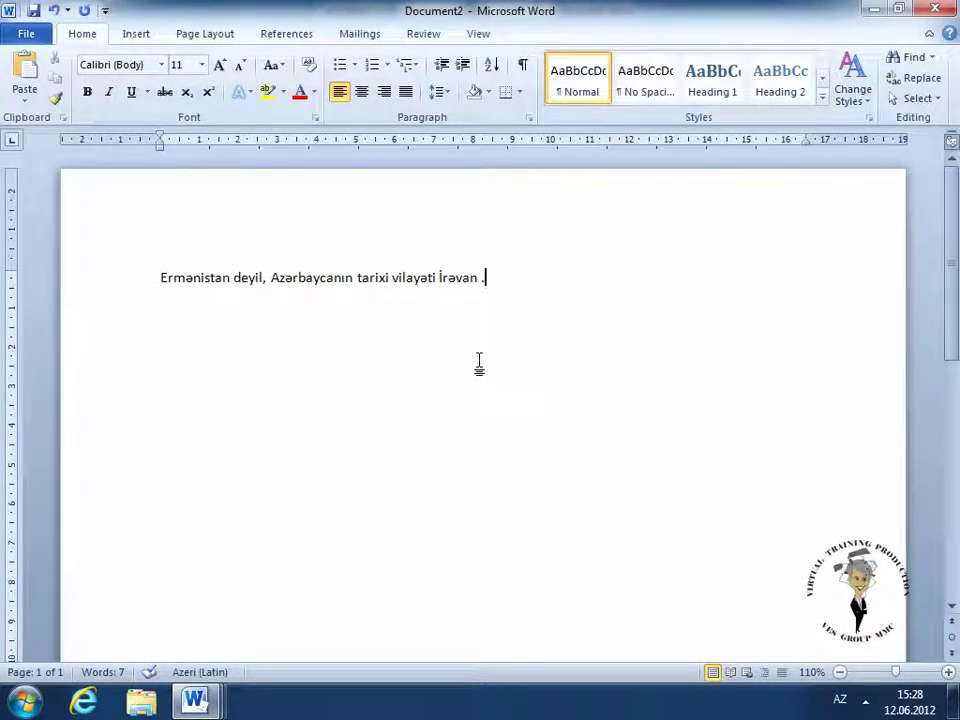
Strike through the word Ermənistan in the İrəvan sentence with a single line
{"action": "left_click", "coordinate": [218, 278]}
{"action": "double_click", "coordinate": [218, 278]}
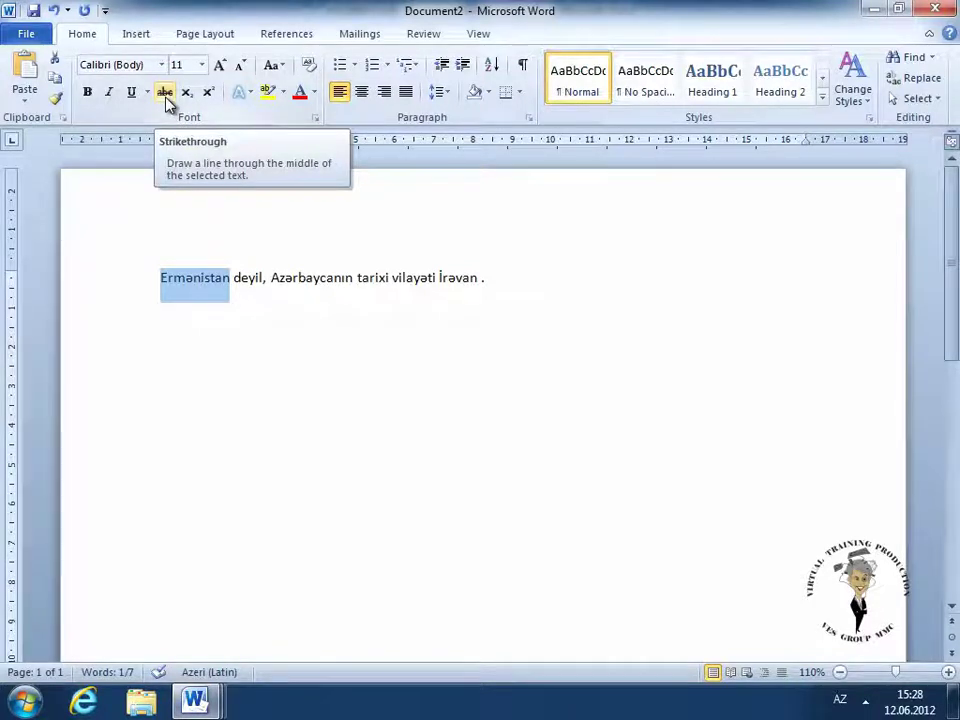
{"action": "left_click", "coordinate": [166, 97]}
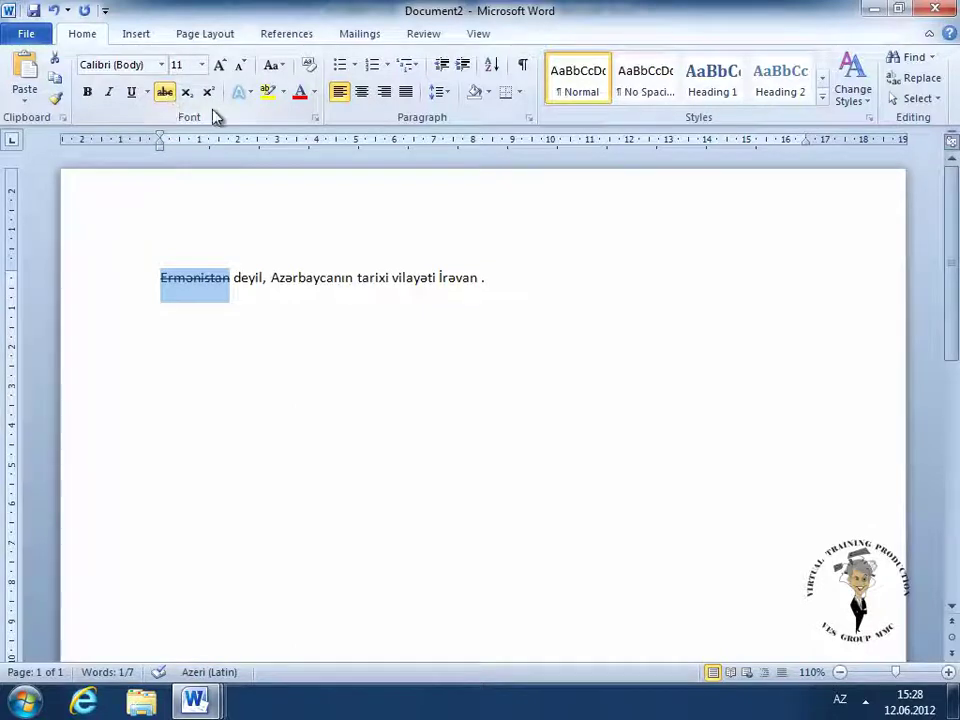
Change Ermənistan to a double strikethrough using the Font dialog
{"action": "left_click", "coordinate": [314, 120]}
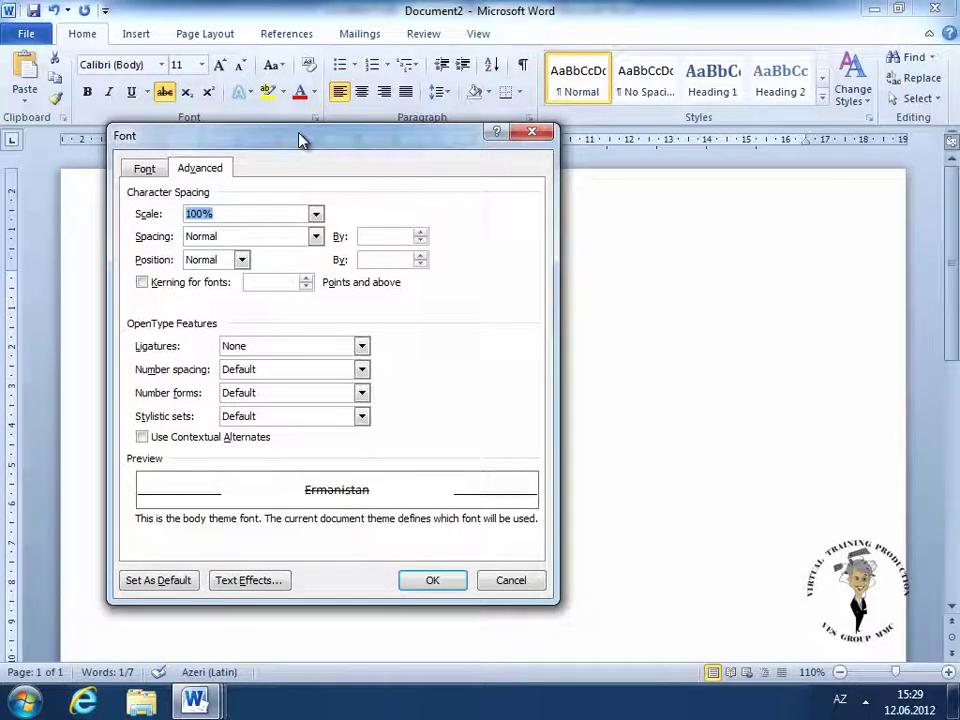
{"action": "left_click", "coordinate": [148, 169]}
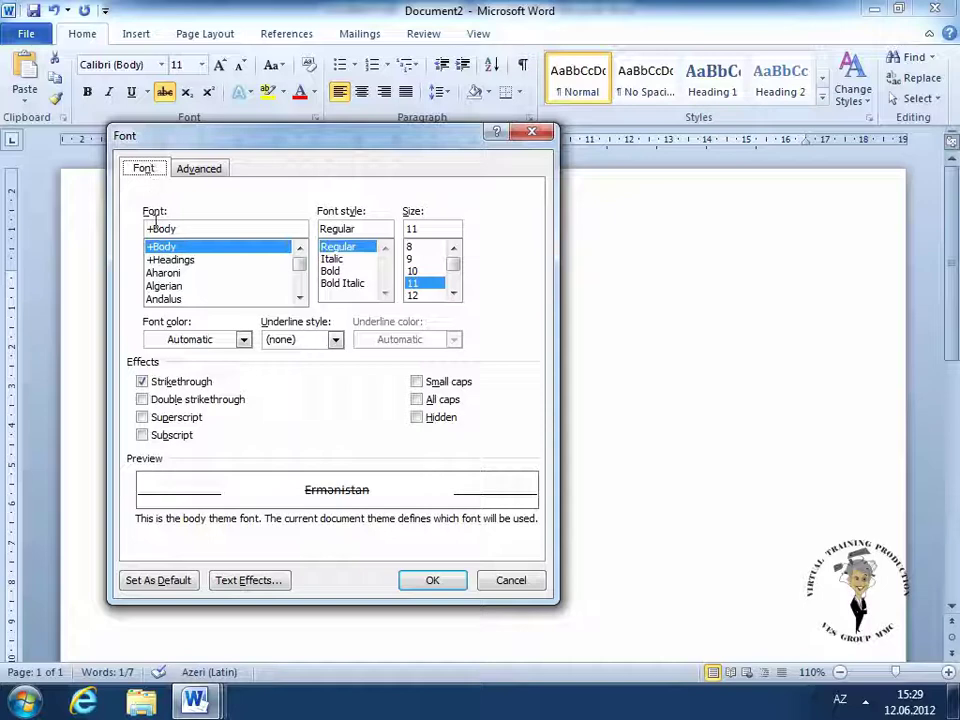
{"action": "left_click", "coordinate": [143, 382]}
{"action": "left_click", "coordinate": [142, 382]}
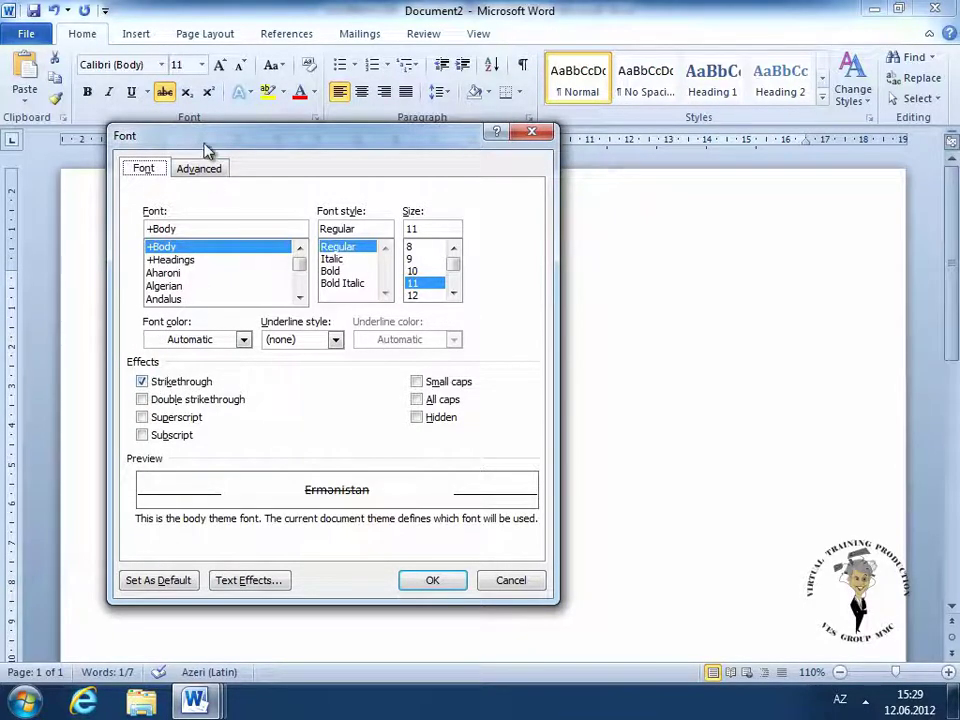
{"action": "left_click_drag", "start_coordinate": [207, 137], "coordinate": [467, 157]}
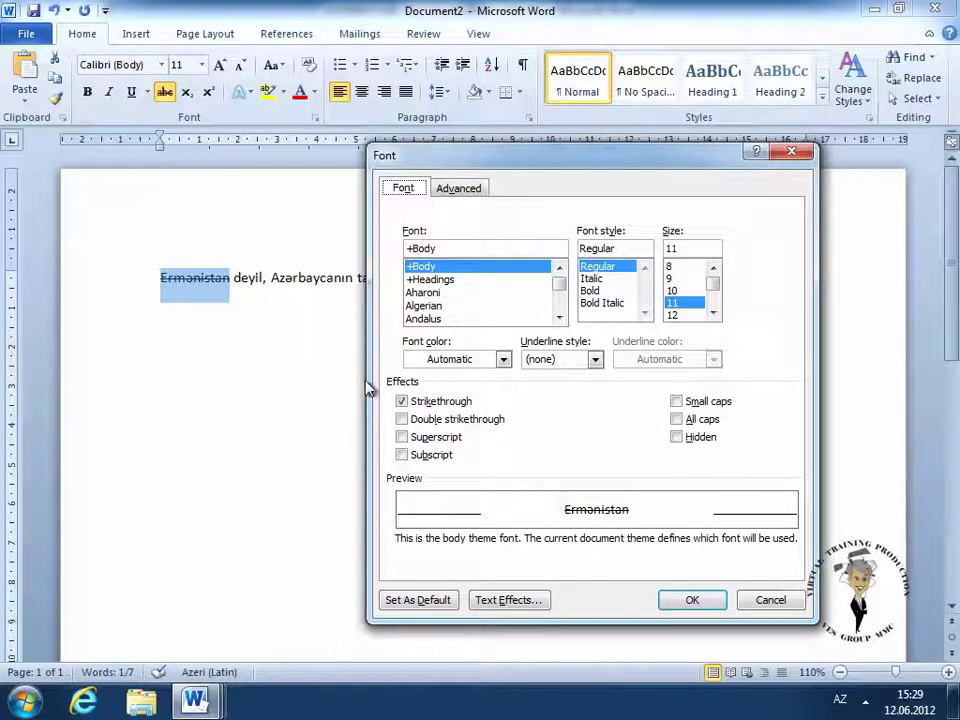
{"action": "left_click", "coordinate": [402, 424]}
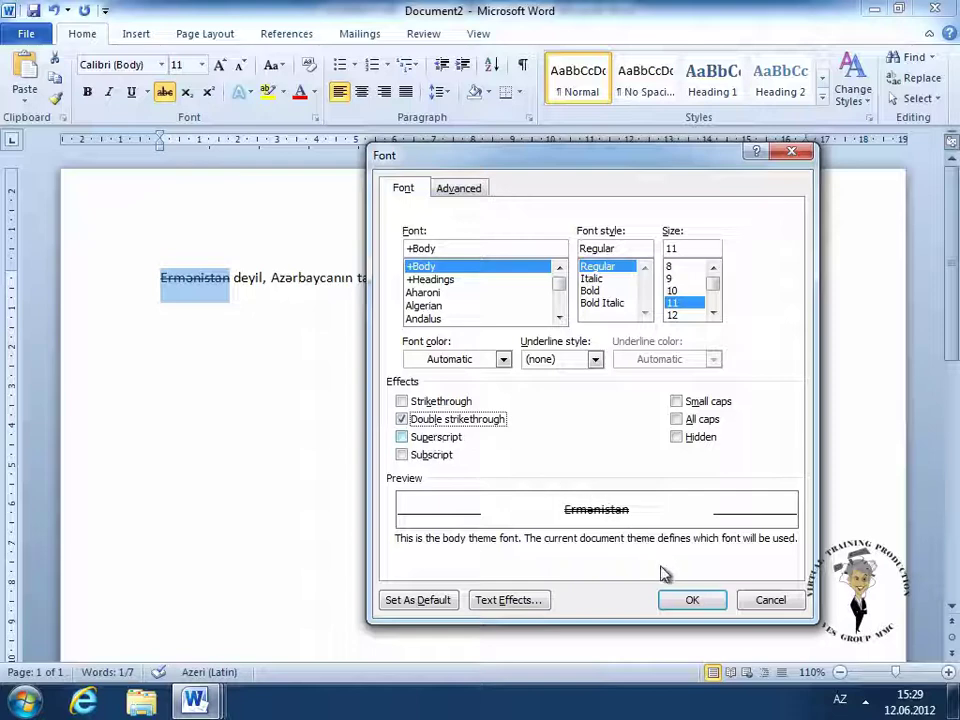
{"action": "left_click", "coordinate": [714, 603]}
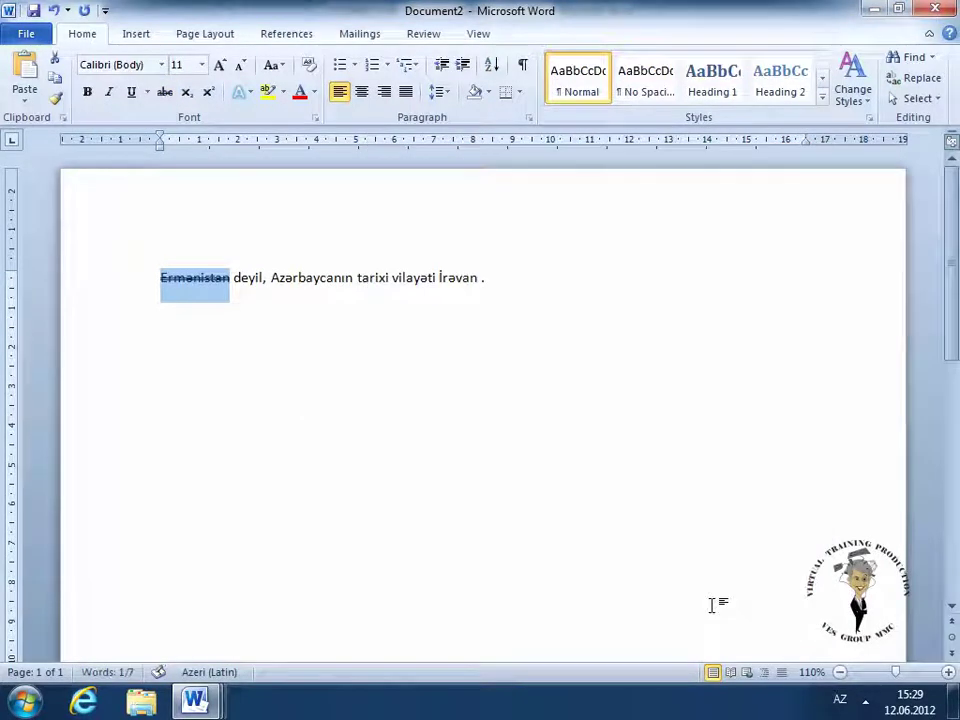
Highlight the words Maddə 23 in the article heading with yellow
{"action": "left_click", "coordinate": [471, 407]}
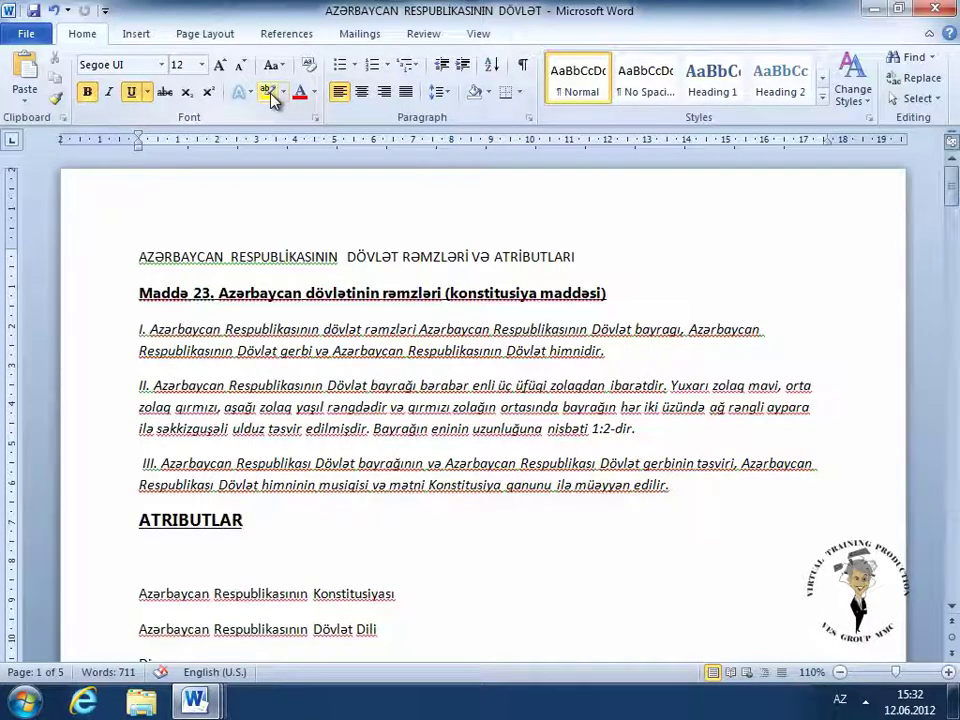
{"action": "left_click", "coordinate": [283, 92]}
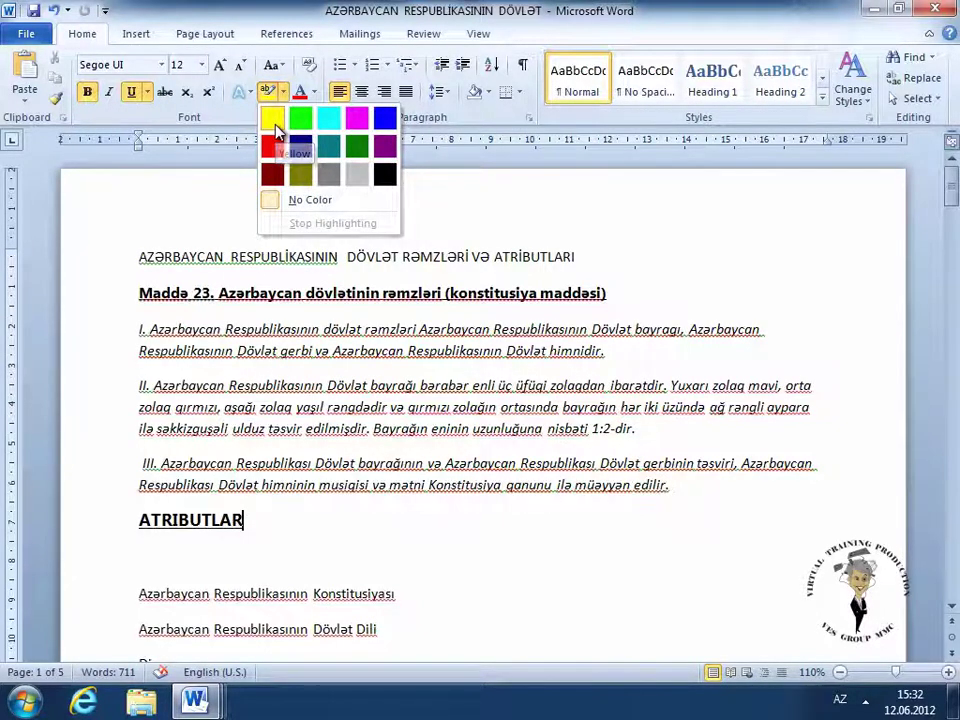
{"action": "left_click", "coordinate": [275, 127]}
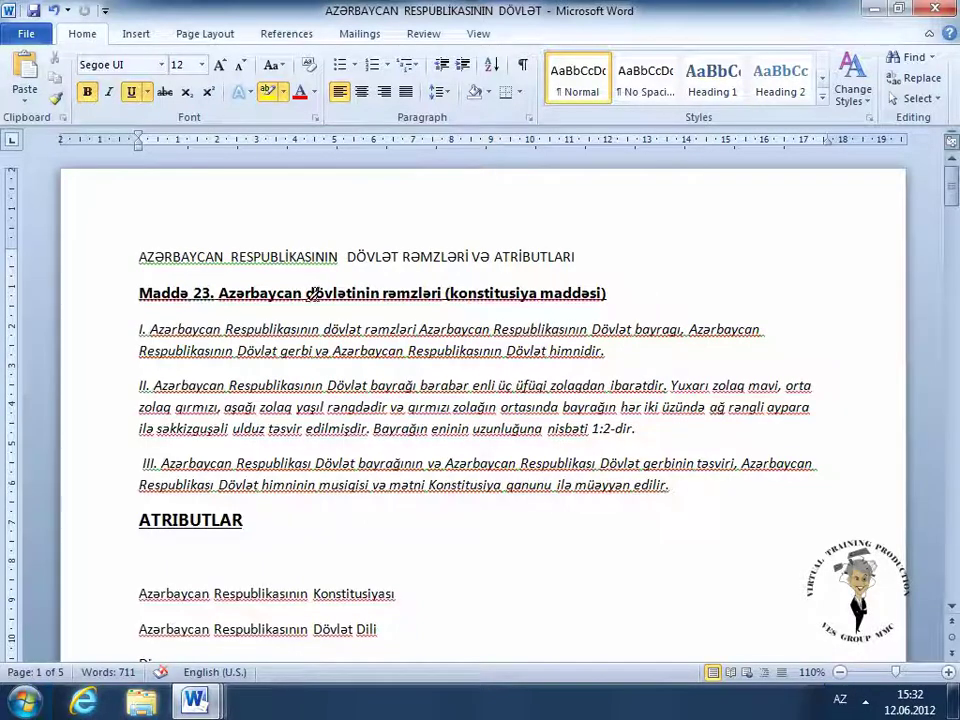
{"action": "left_click_drag", "start_coordinate": [205, 293], "coordinate": [140, 293]}
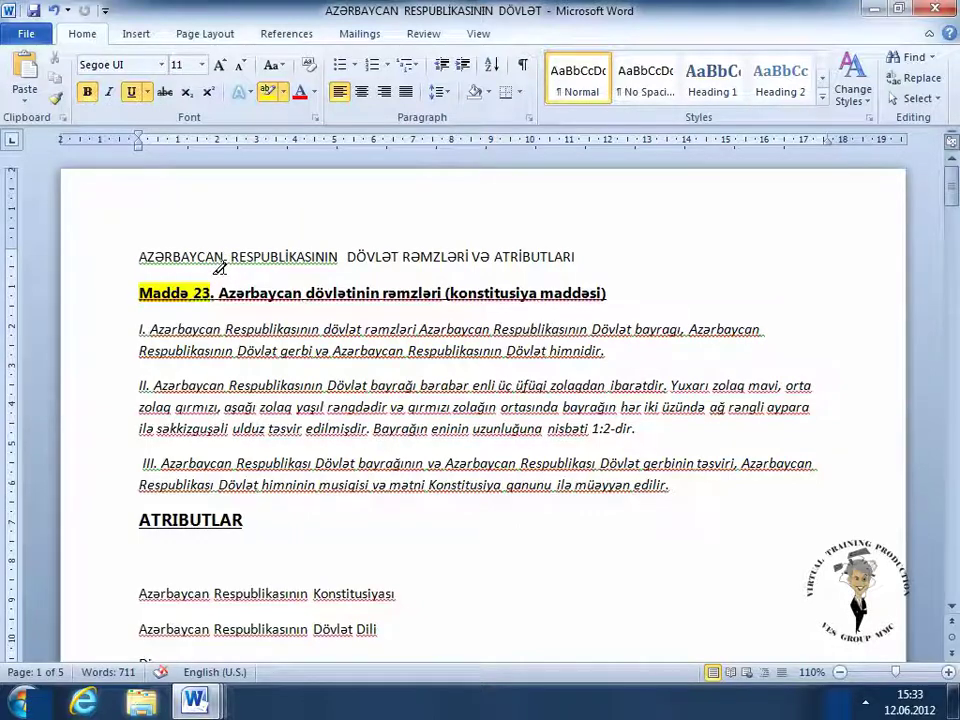
{"action": "key", "text": "Escape"}
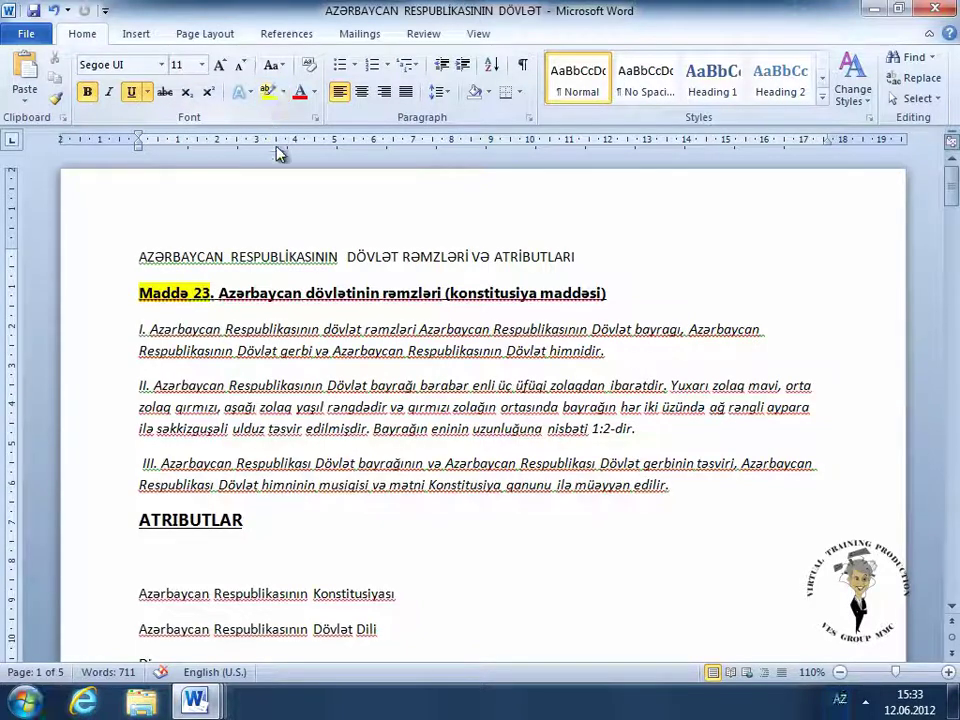
{"action": "key", "text": "alt+shift"}
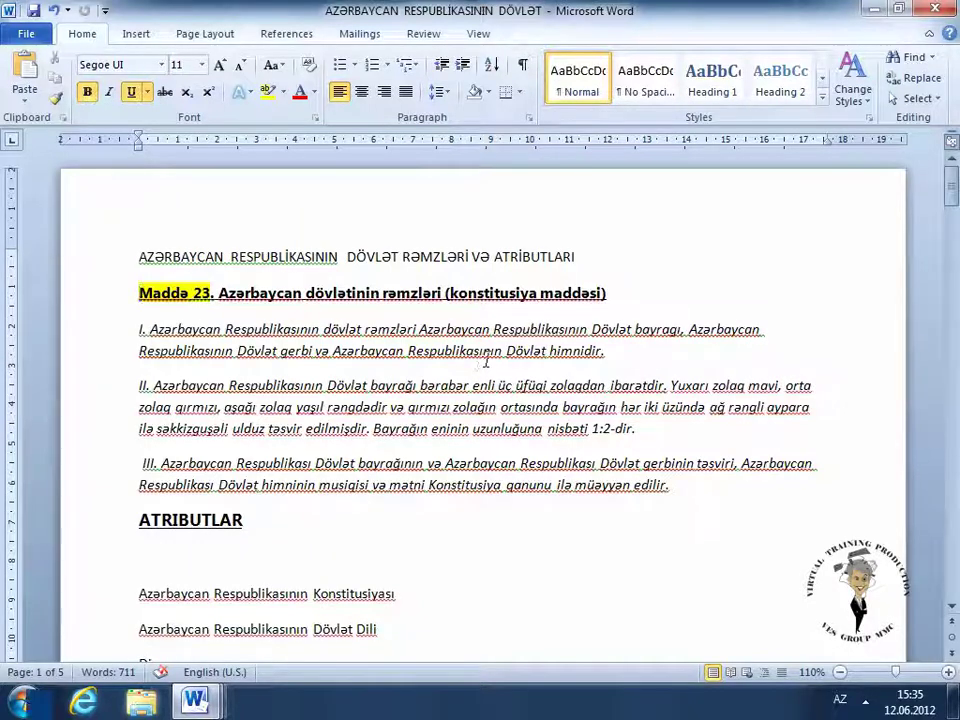
Select the title line and bring up the Custom colour spectrum for its text
{"action": "left_click_drag", "start_coordinate": [578, 256], "coordinate": [150, 266]}
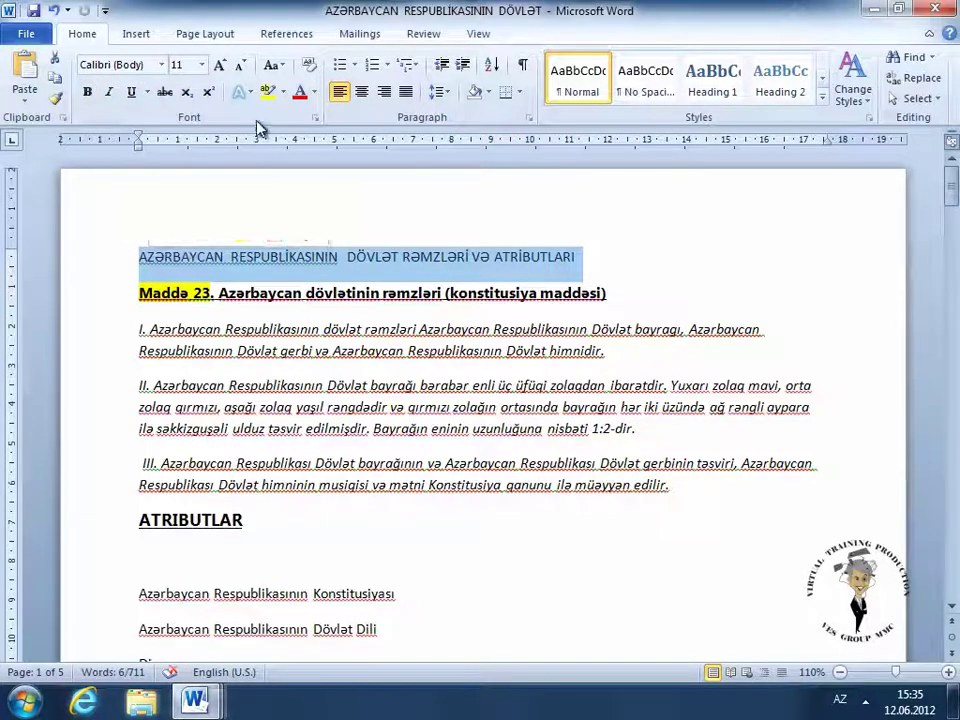
{"action": "left_click", "coordinate": [316, 93]}
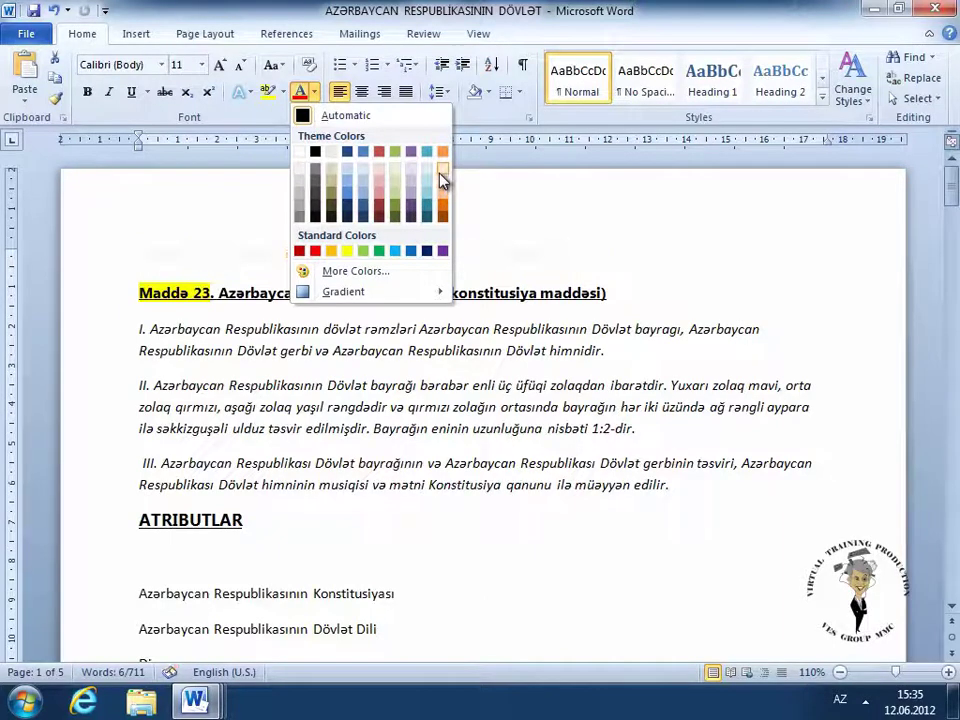
{"action": "left_click", "coordinate": [352, 280]}
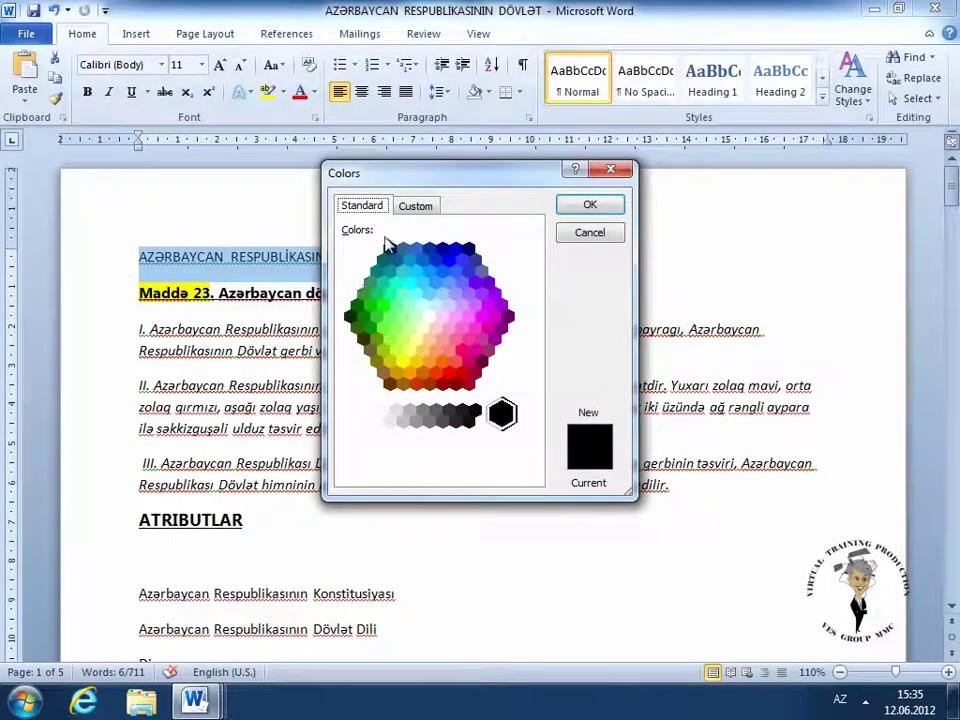
{"action": "left_click", "coordinate": [415, 207]}
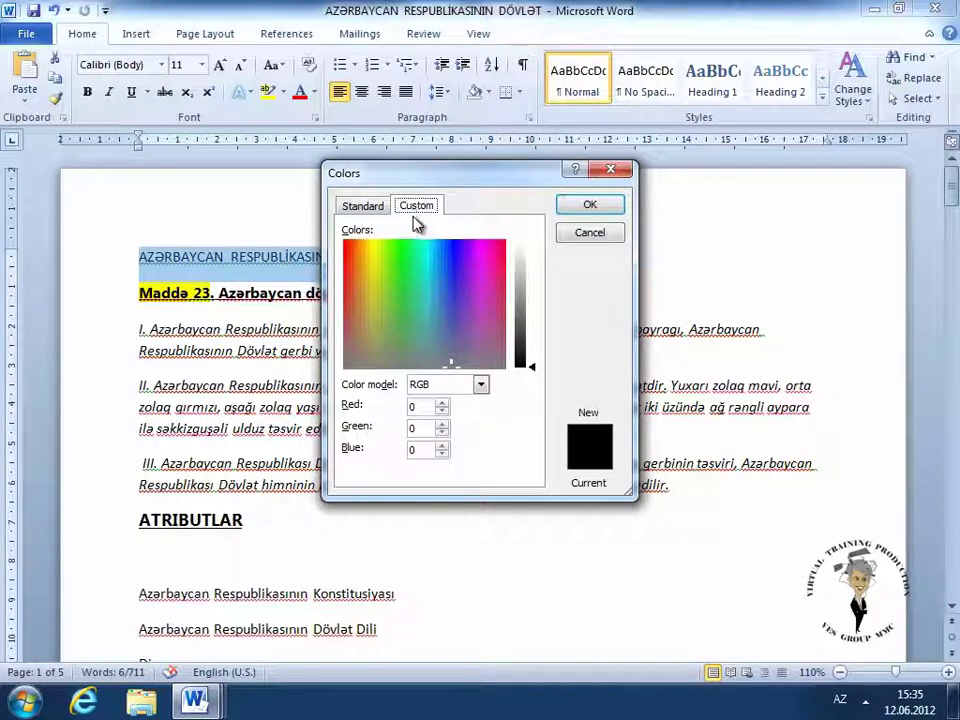
Colour the title a custom light blue, RGB 89, 109, 253
{"action": "left_click", "coordinate": [408, 297]}
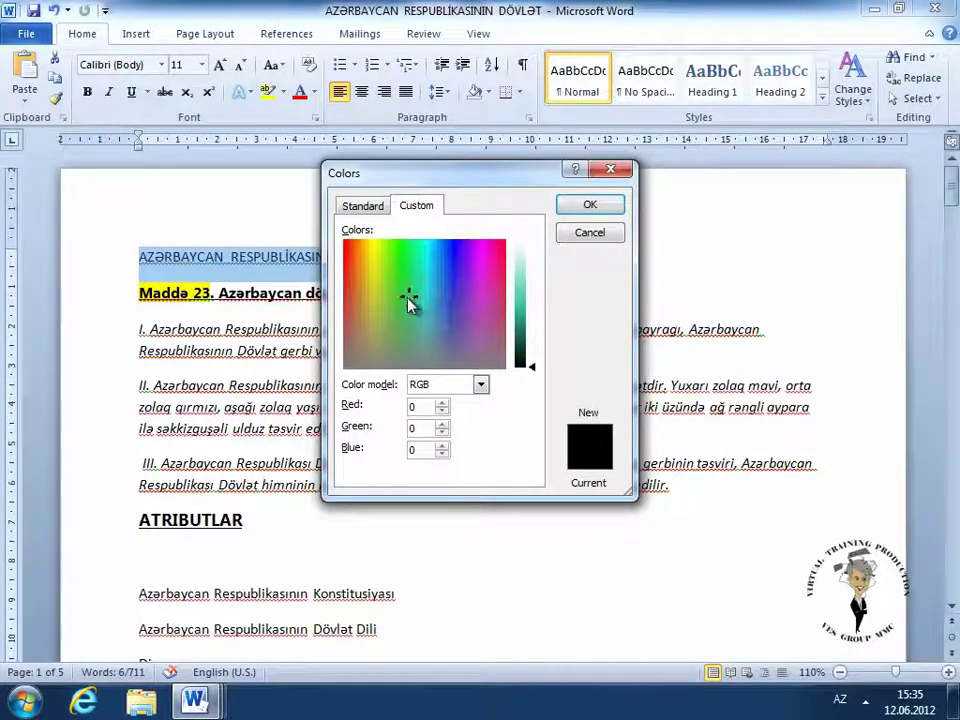
{"action": "left_click_drag", "start_coordinate": [389, 322], "coordinate": [420, 292]}
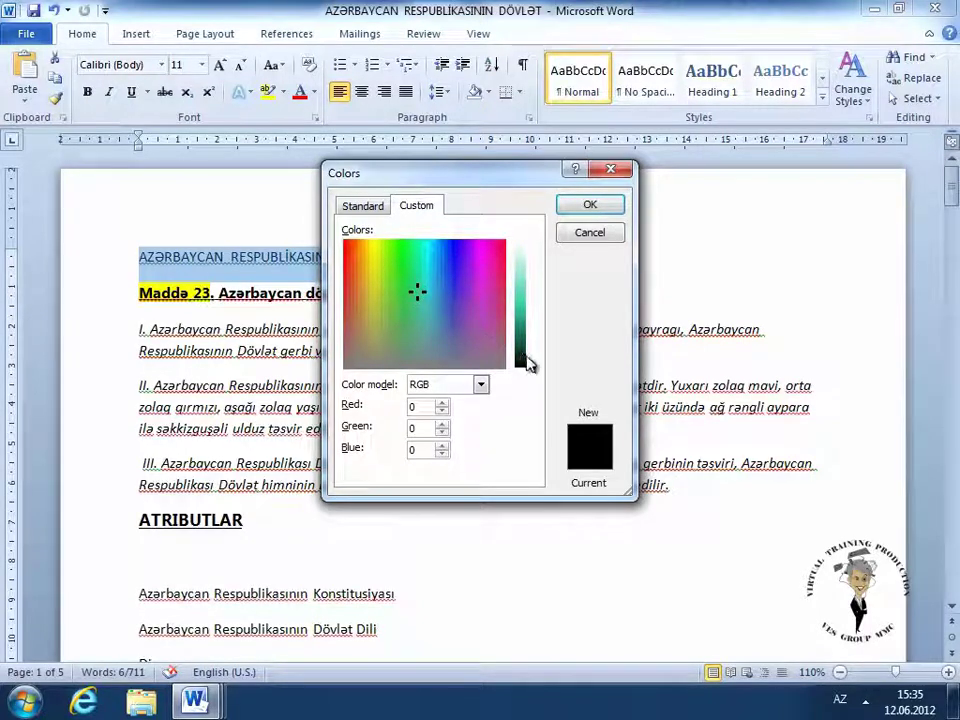
{"action": "left_click_drag", "start_coordinate": [535, 373], "coordinate": [533, 301]}
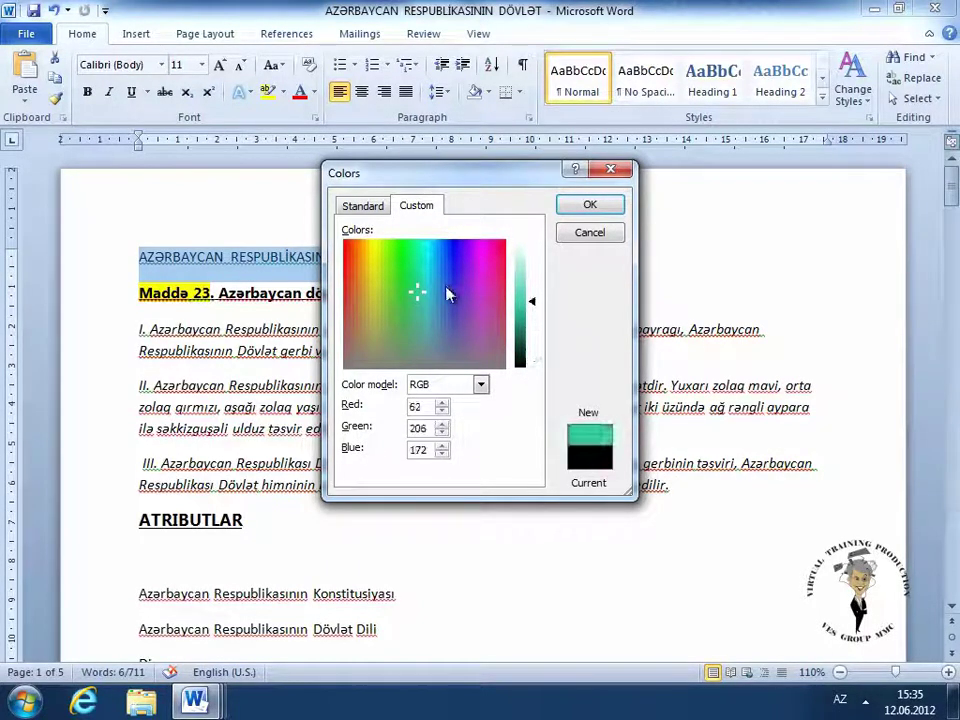
{"action": "left_click", "coordinate": [407, 275]}
{"action": "mouse_move", "coordinate": [408, 280]}
{"action": "left_mouse_down"}
{"action": "mouse_move", "coordinate": [381, 261]}
{"action": "mouse_move", "coordinate": [360, 284]}
{"action": "mouse_move", "coordinate": [368, 318]}
{"action": "mouse_move", "coordinate": [381, 326]}
{"action": "left_mouse_up"}
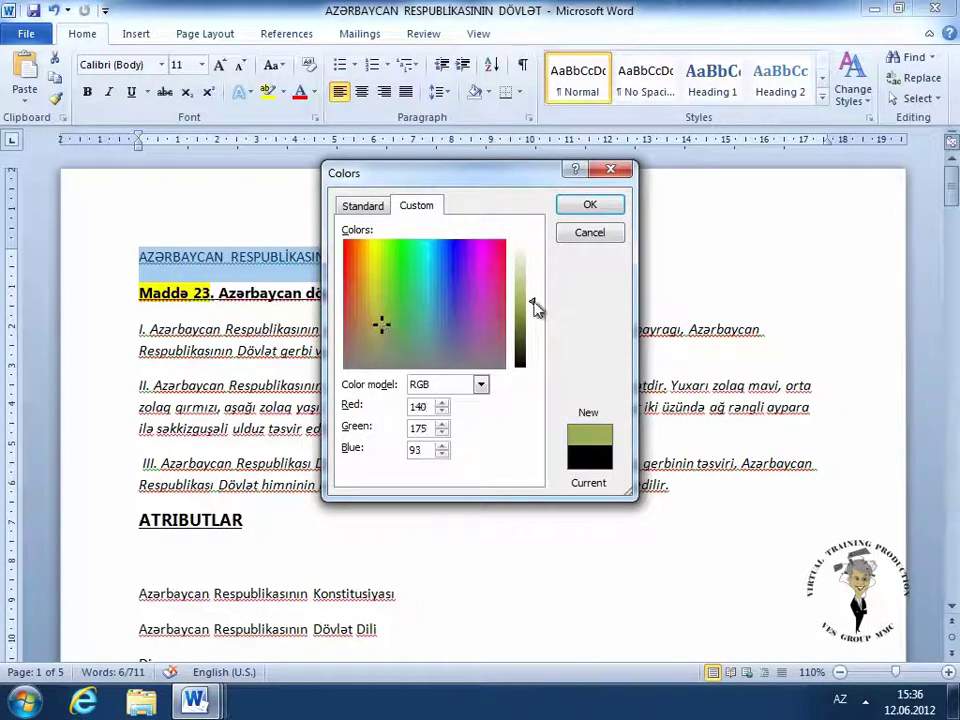
{"action": "mouse_move", "coordinate": [535, 308]}
{"action": "left_mouse_down"}
{"action": "mouse_move", "coordinate": [545, 268]}
{"action": "mouse_move", "coordinate": [541, 285]}
{"action": "left_mouse_up"}
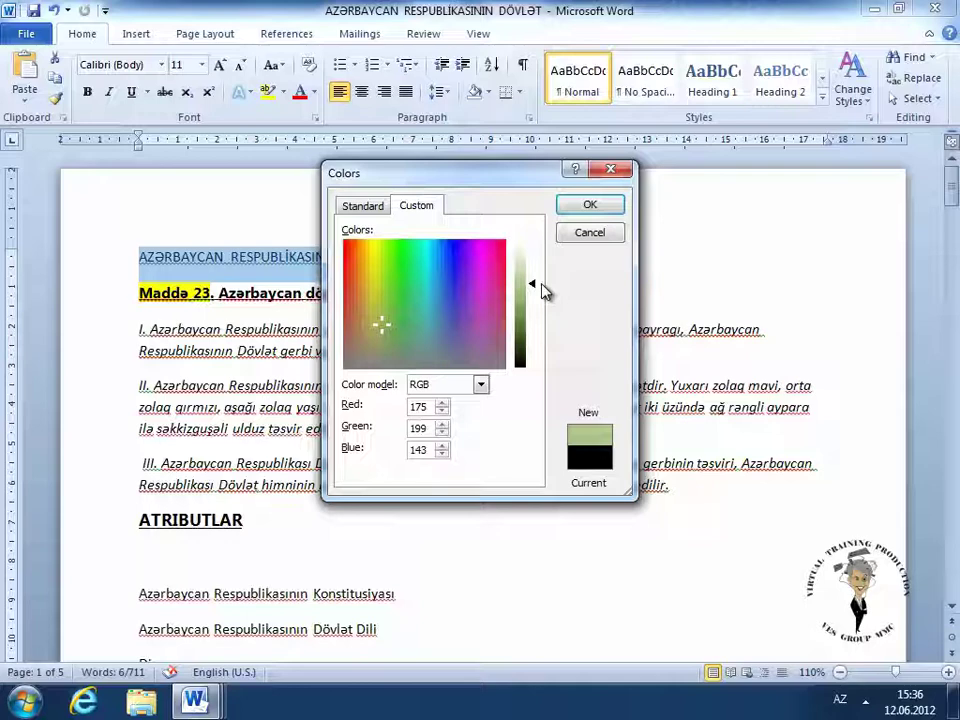
{"action": "left_click", "coordinate": [424, 305]}
{"action": "left_click_drag", "start_coordinate": [422, 304], "coordinate": [445, 245]}
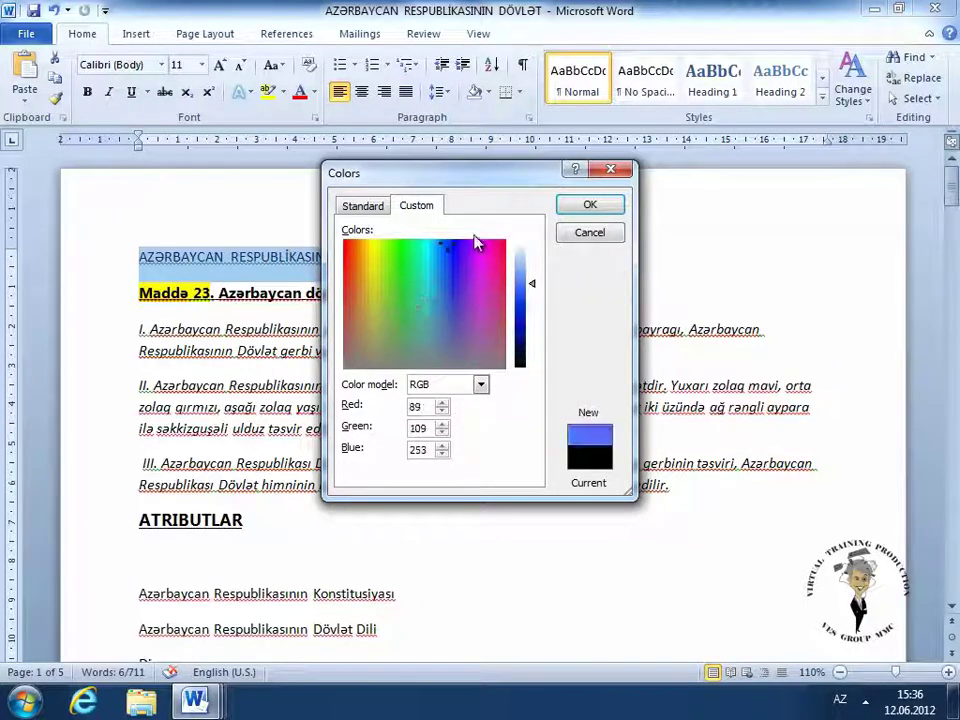
{"action": "left_click", "coordinate": [594, 207]}
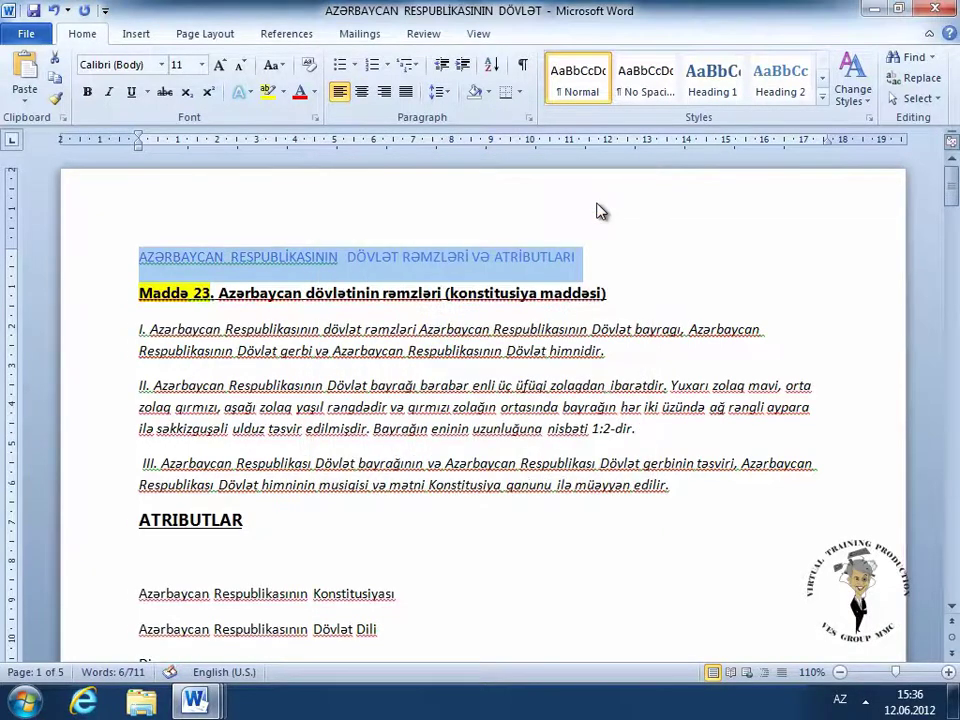
Reselect the title and switch its text to a radial gradient fill
{"action": "left_click", "coordinate": [576, 258]}
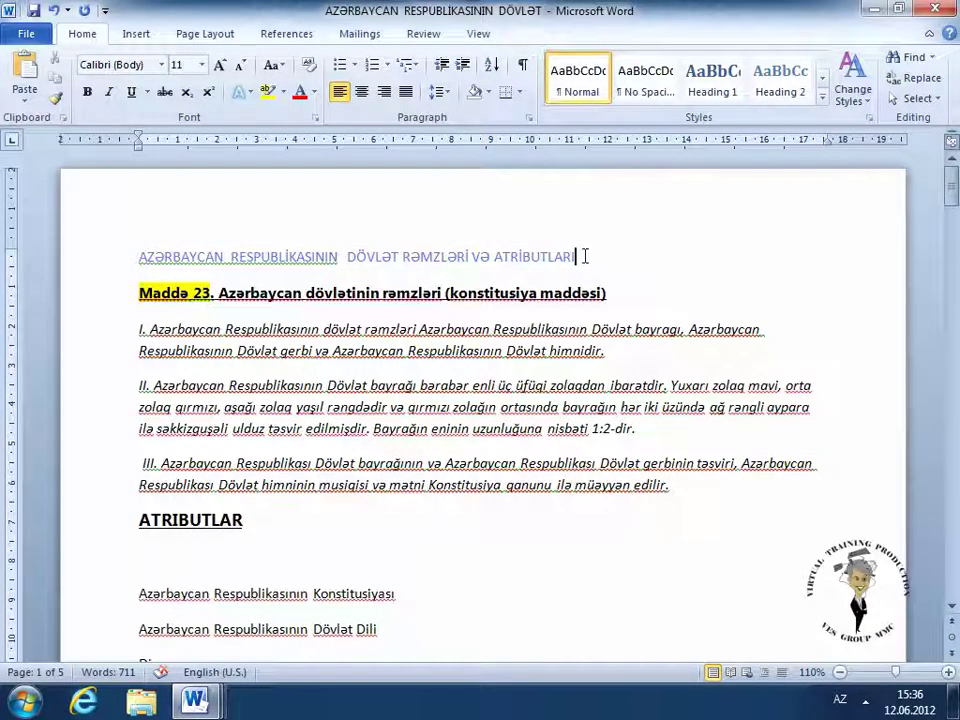
{"action": "left_click_drag", "start_coordinate": [583, 256], "coordinate": [210, 254]}
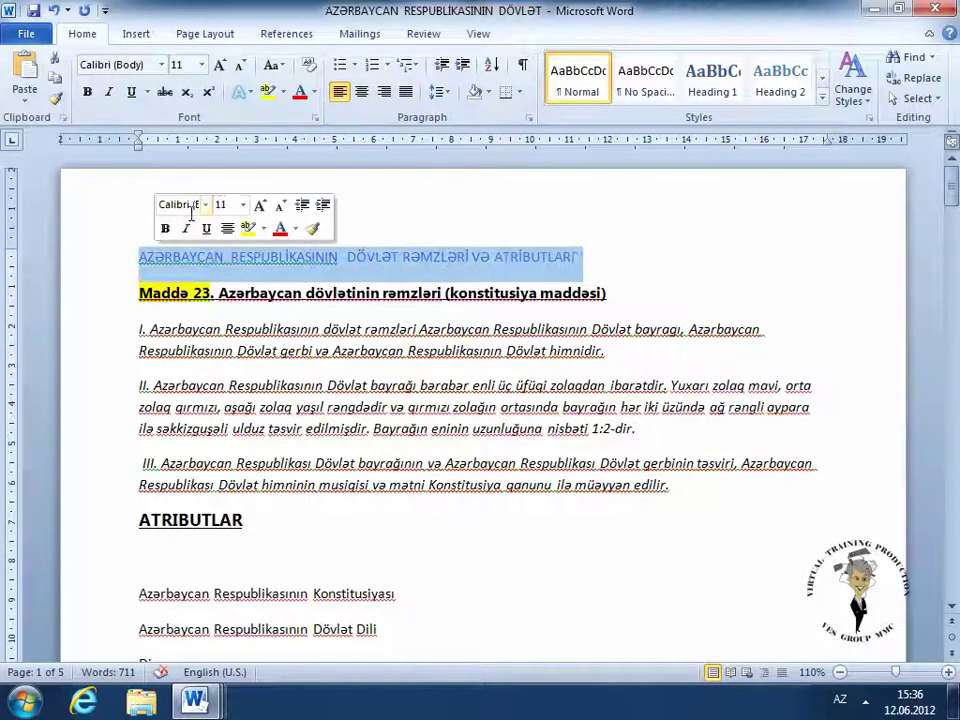
{"action": "left_click", "coordinate": [314, 92]}
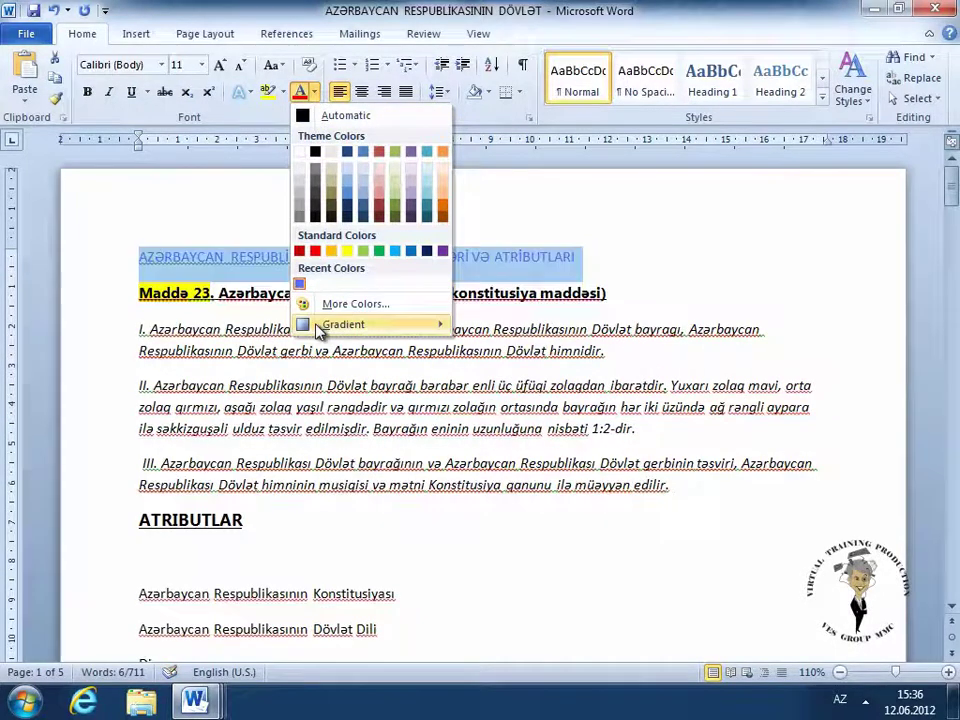
{"action": "mouse_move", "coordinate": [370, 324]}
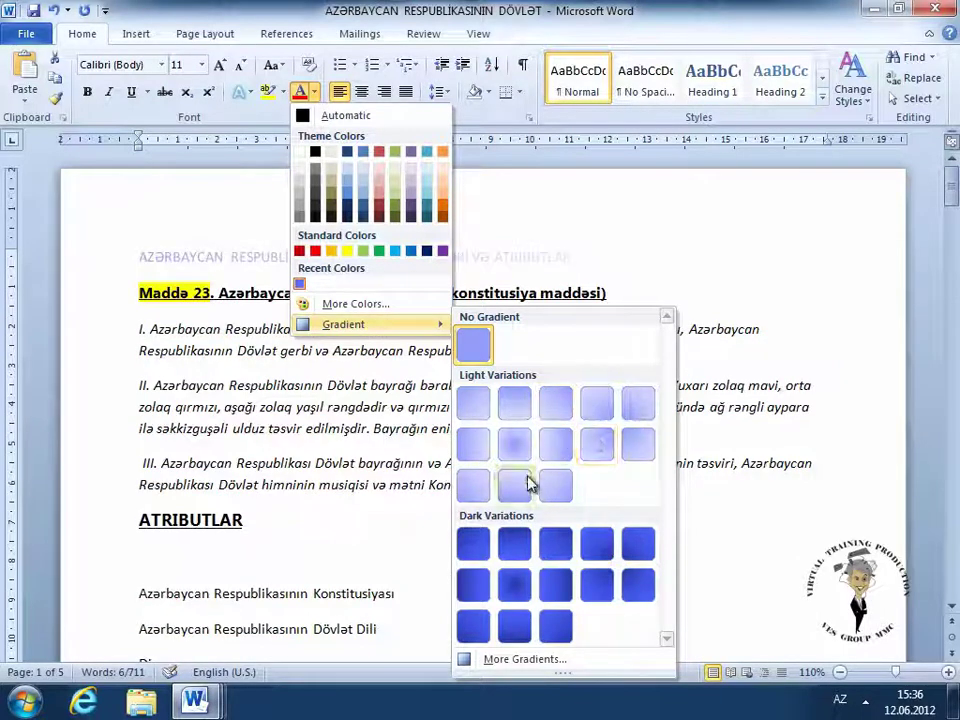
{"action": "left_click", "coordinate": [550, 660]}
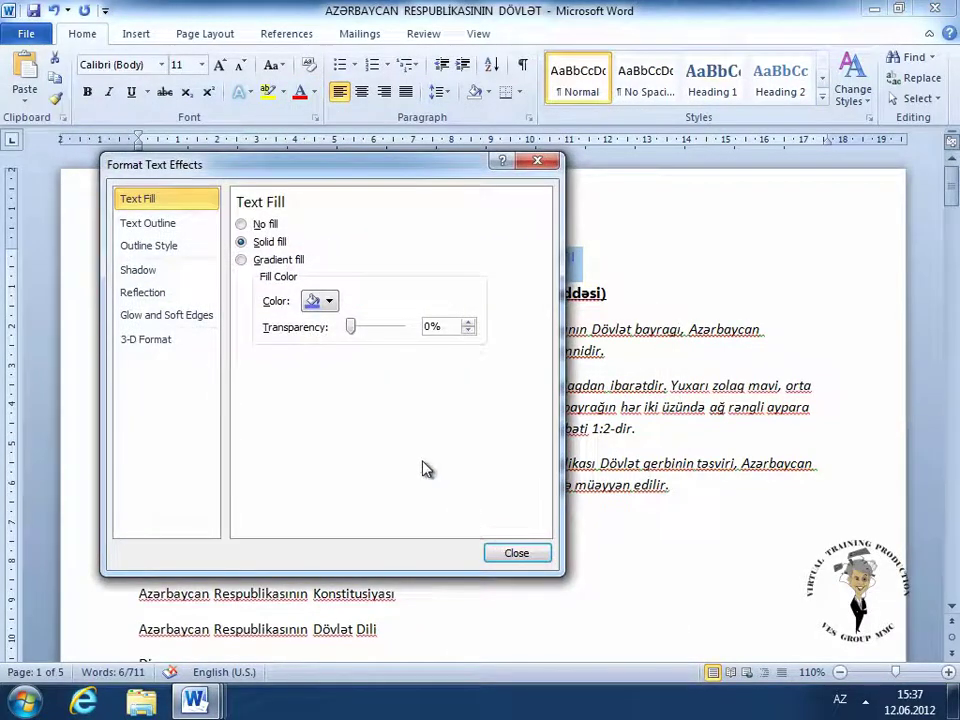
{"action": "left_click", "coordinate": [242, 260]}
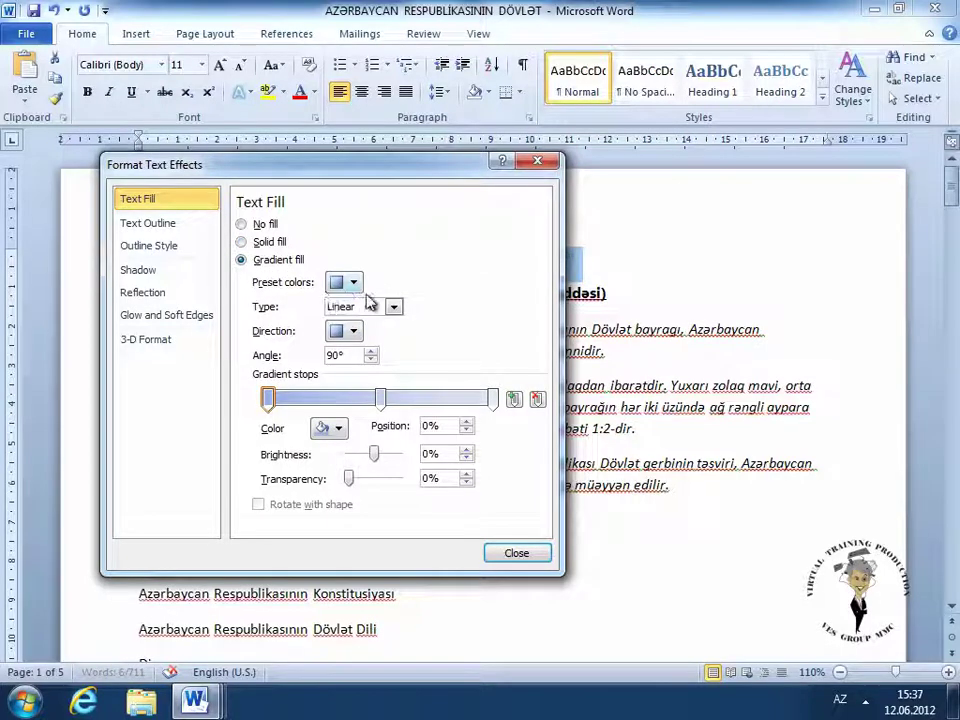
{"action": "left_click", "coordinate": [395, 308]}
{"action": "left_click", "coordinate": [360, 339]}
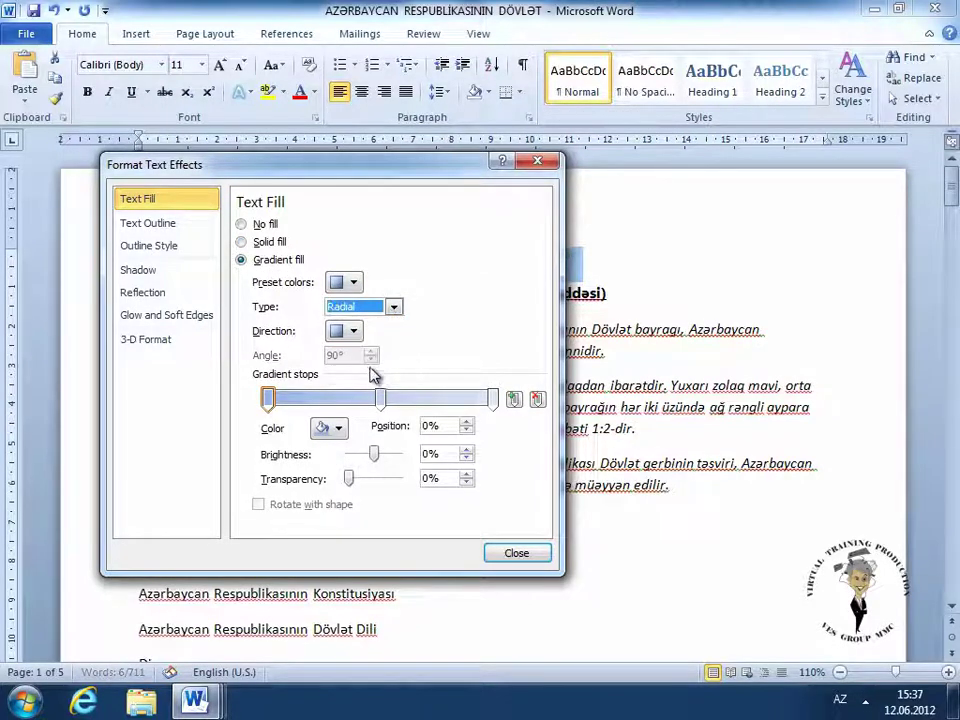
Adjust the middle gradient stop, then apply the blue-purple-red-orange preset gradient to the title
{"action": "left_click", "coordinate": [381, 399]}
{"action": "left_click_drag", "start_coordinate": [381, 399], "coordinate": [411, 399]}
{"action": "left_click", "coordinate": [353, 332]}
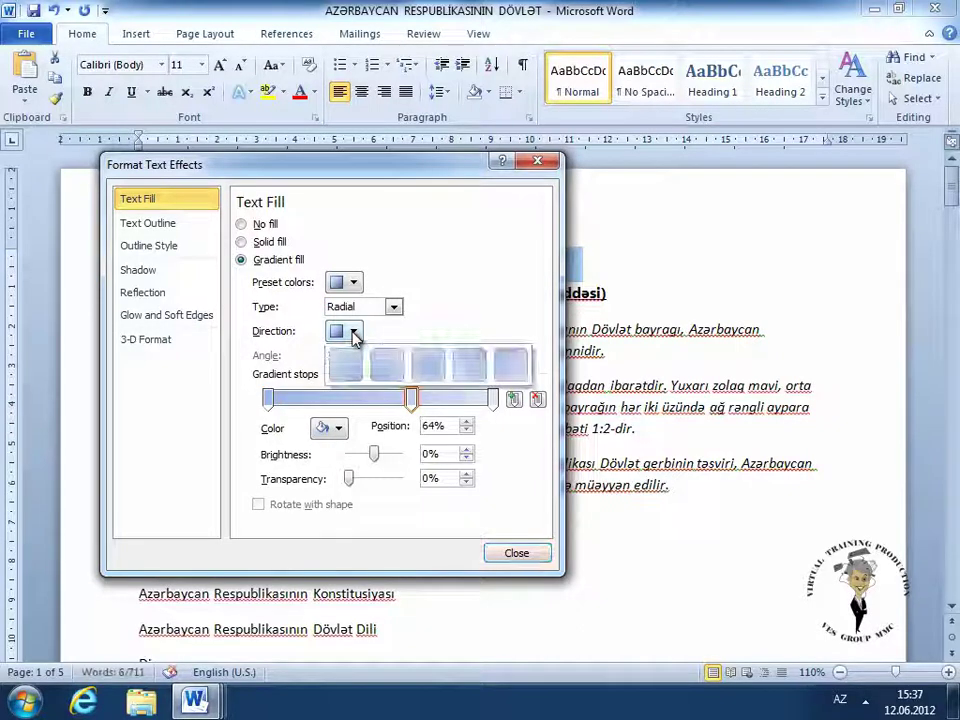
{"action": "left_click", "coordinate": [353, 336]}
{"action": "left_click", "coordinate": [335, 428]}
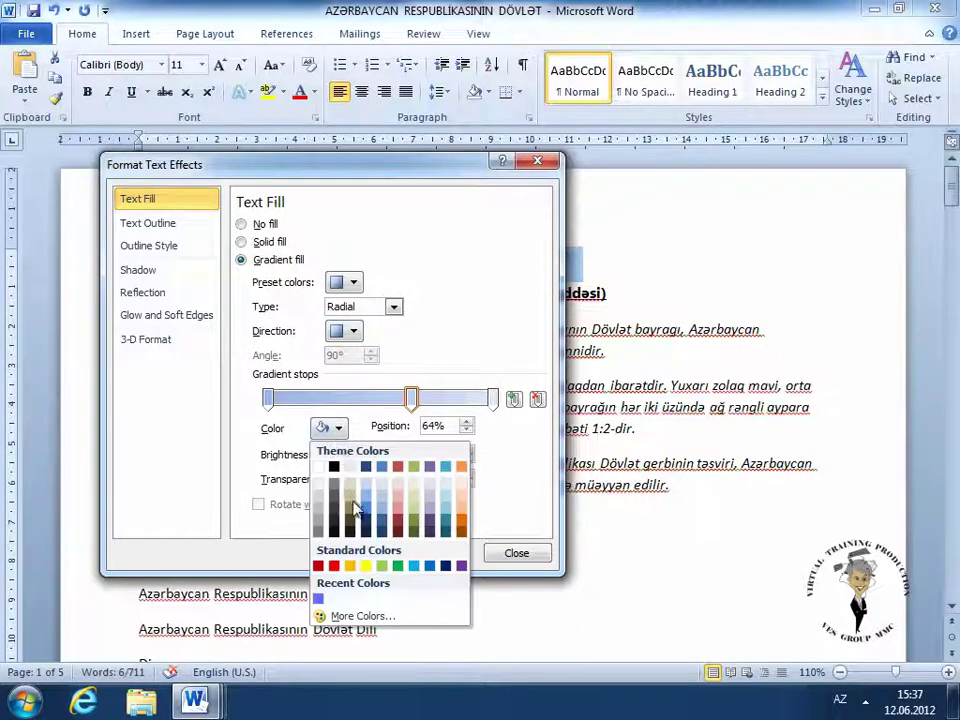
{"action": "left_click", "coordinate": [460, 520]}
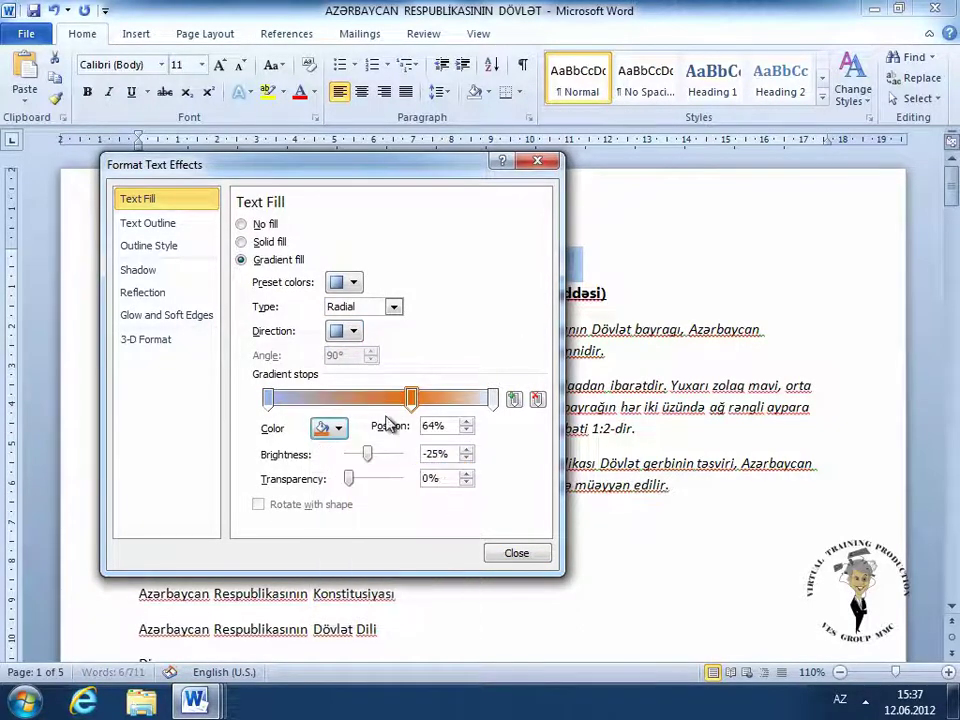
{"action": "left_click", "coordinate": [354, 284]}
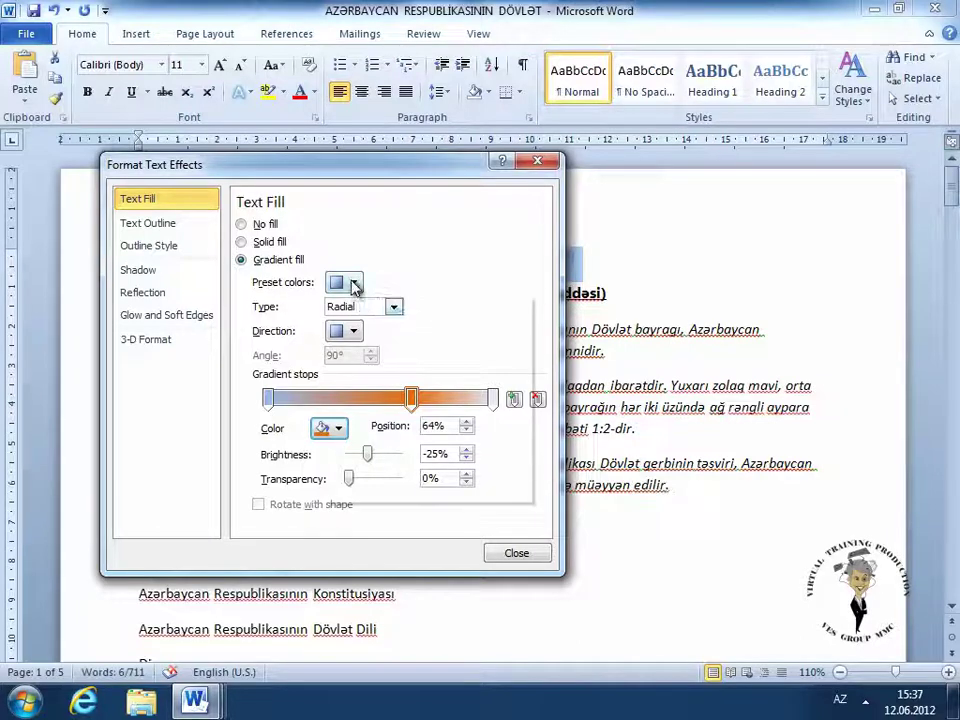
{"action": "left_click", "coordinate": [348, 318]}
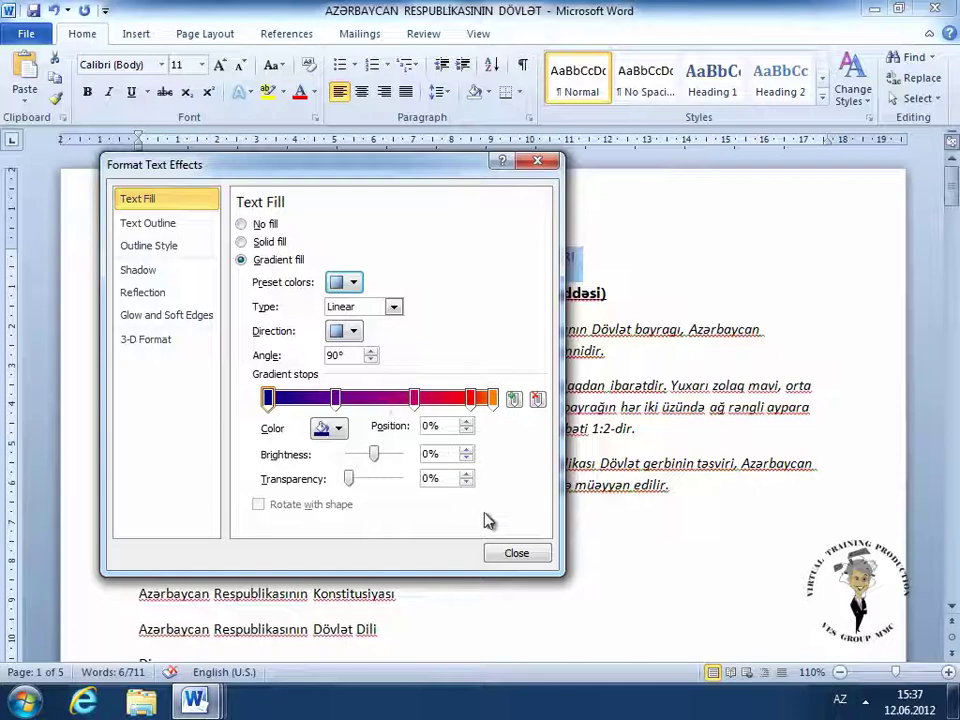
{"action": "left_click", "coordinate": [518, 556]}
Give the title line the gray gradient fill text effect
{"action": "left_click", "coordinate": [596, 262]}
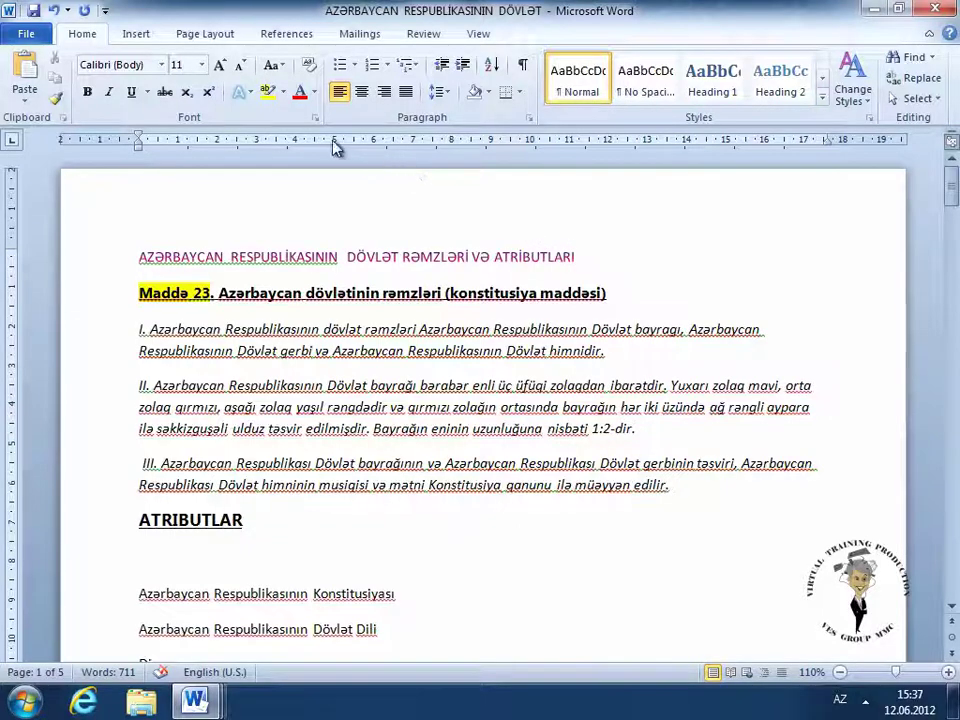
{"action": "left_click", "coordinate": [252, 92]}
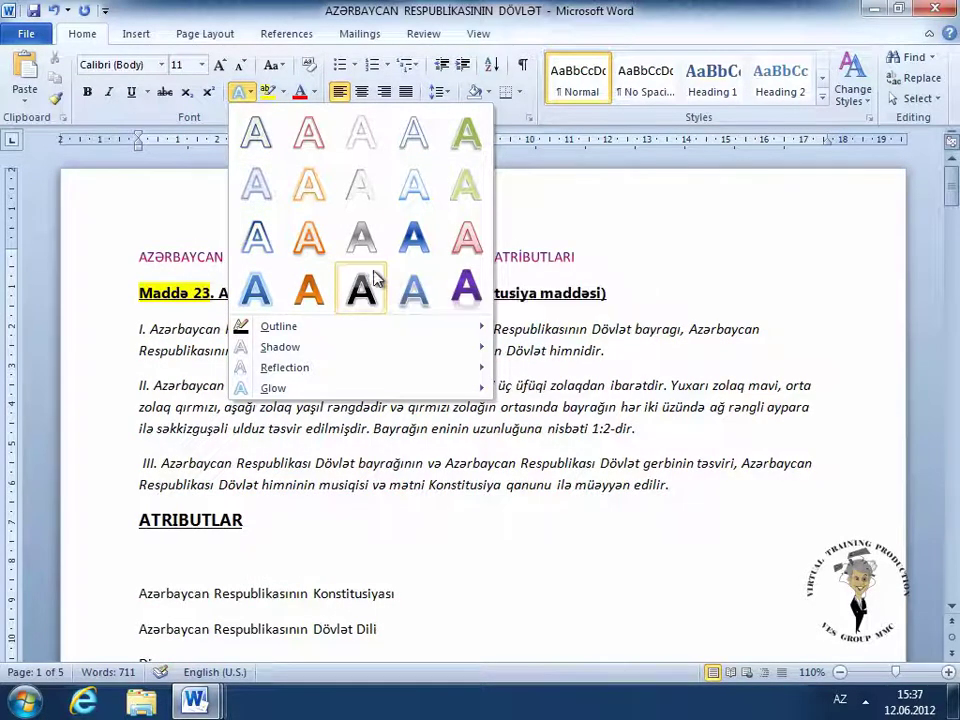
{"action": "left_click", "coordinate": [571, 256]}
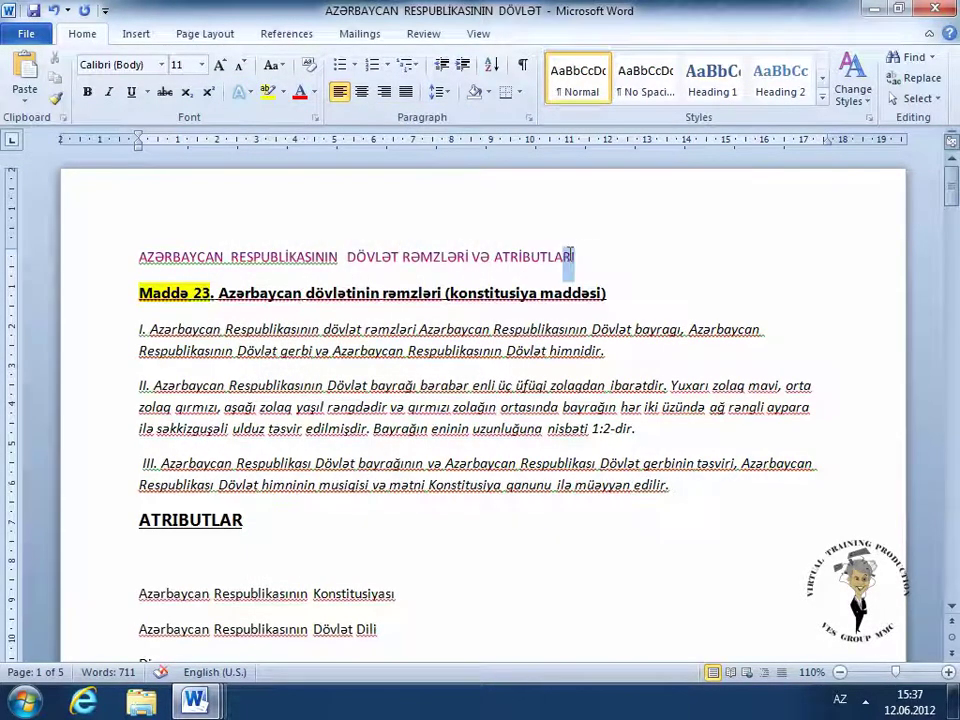
{"action": "left_click_drag", "start_coordinate": [571, 256], "coordinate": [160, 263]}
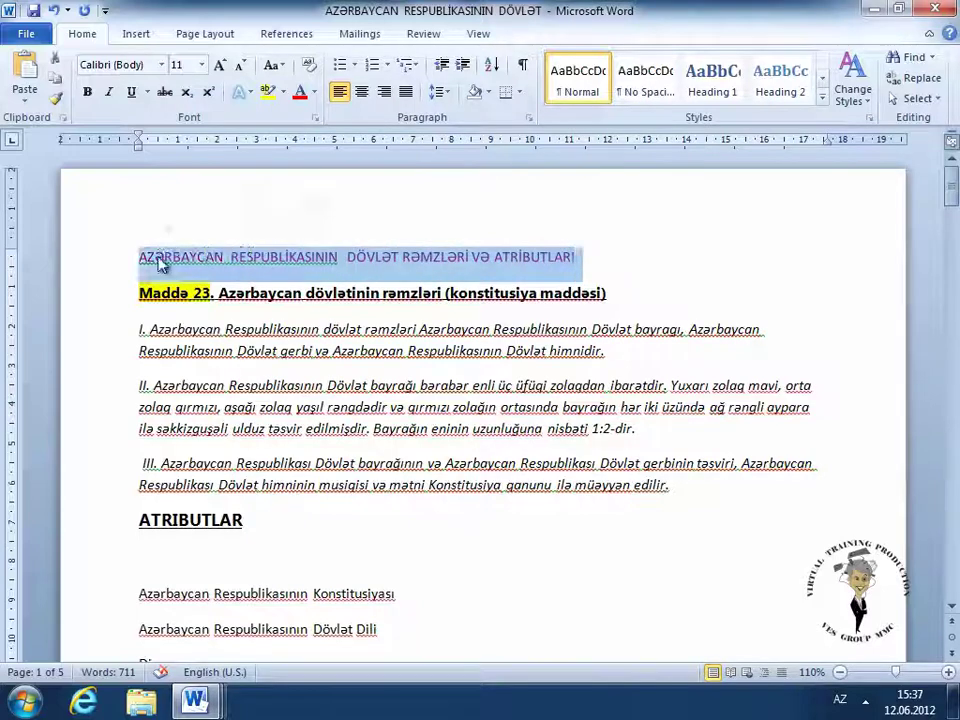
{"action": "left_click", "coordinate": [240, 92]}
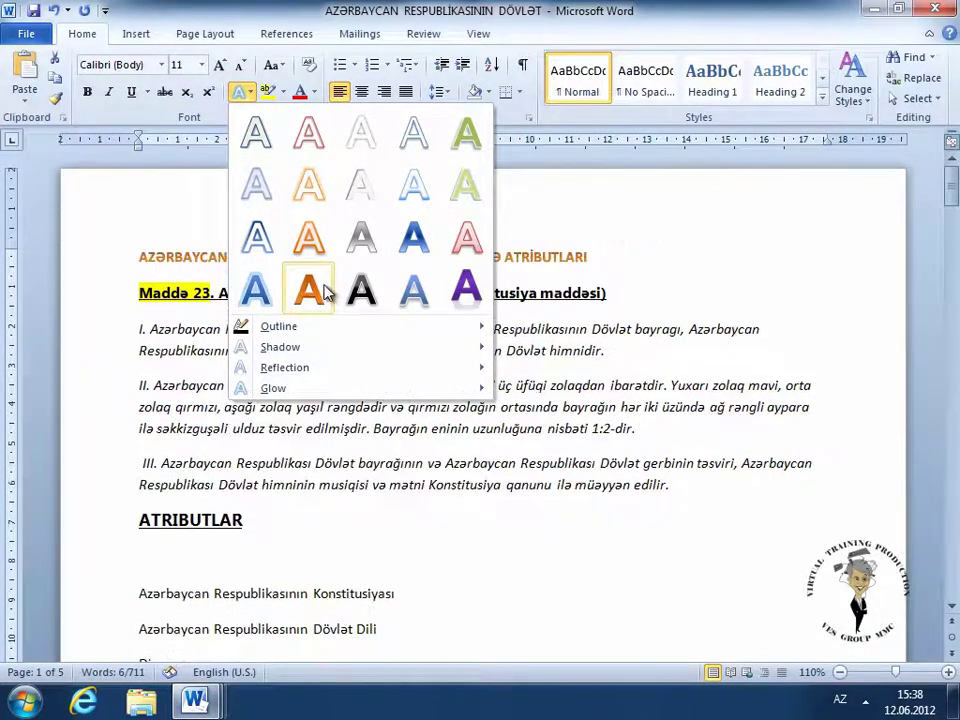
{"action": "left_click", "coordinate": [362, 236]}
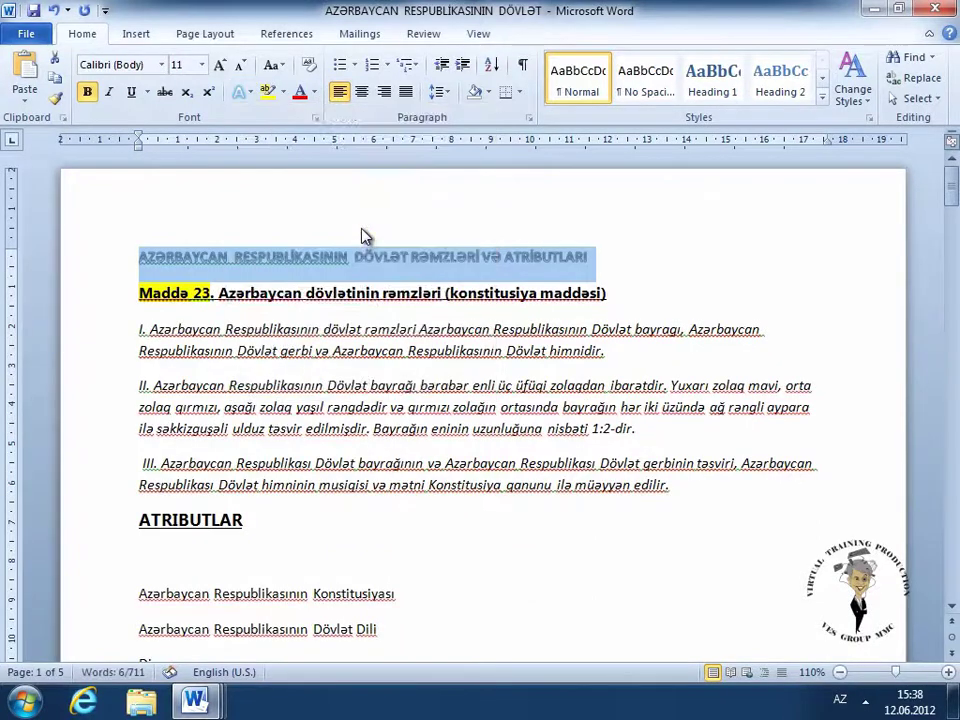
{"action": "left_click", "coordinate": [359, 258]}
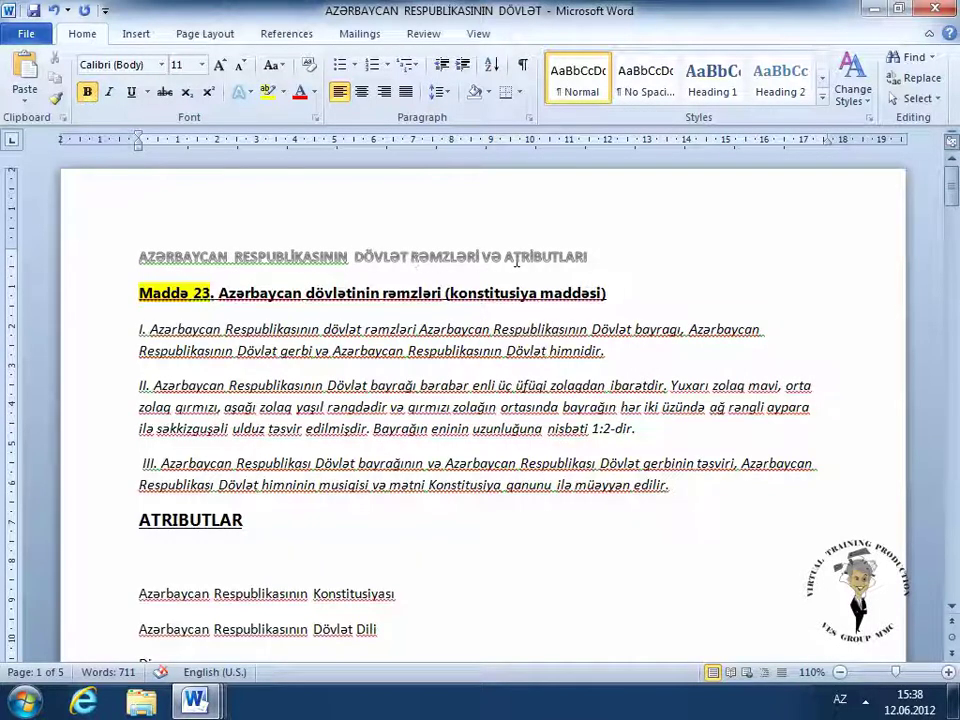
Select the whole title line again
{"action": "left_click_drag", "start_coordinate": [589, 257], "coordinate": [144, 262]}
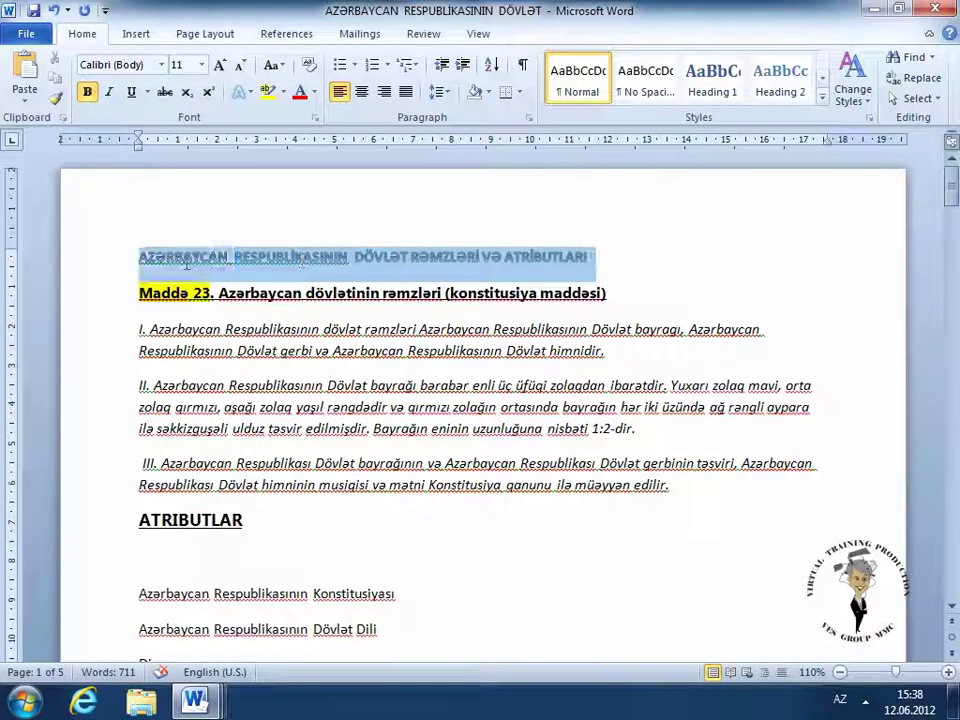
{"action": "left_click", "coordinate": [600, 251]}
{"action": "left_click_drag", "start_coordinate": [600, 251], "coordinate": [135, 253]}
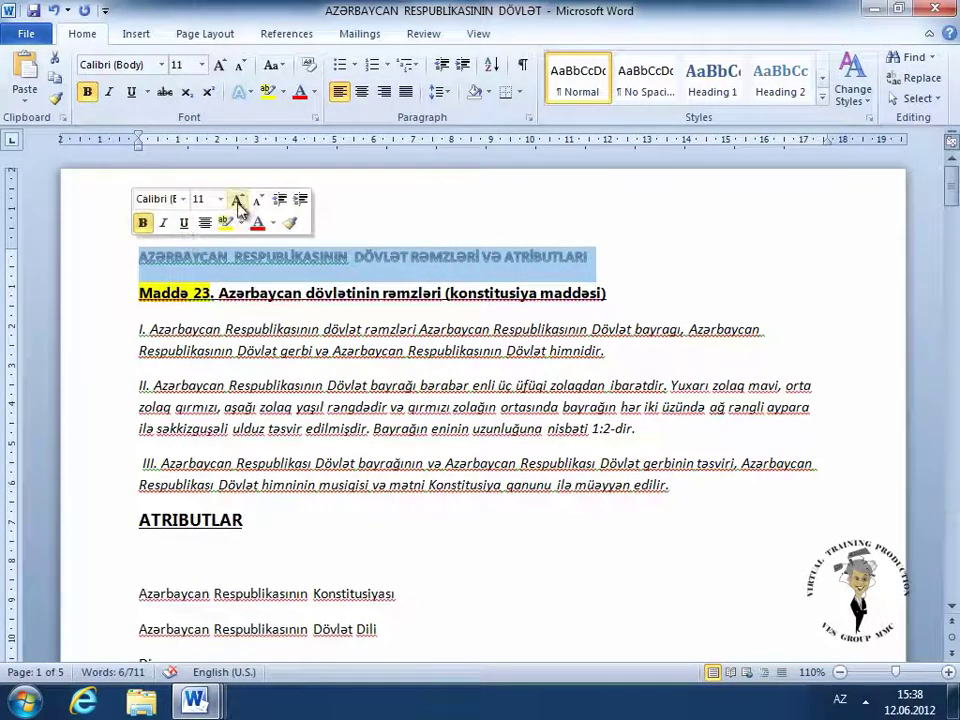
Make the title 16 pt in Black, Text 1, Lighter 25%
{"action": "left_click", "coordinate": [316, 92]}
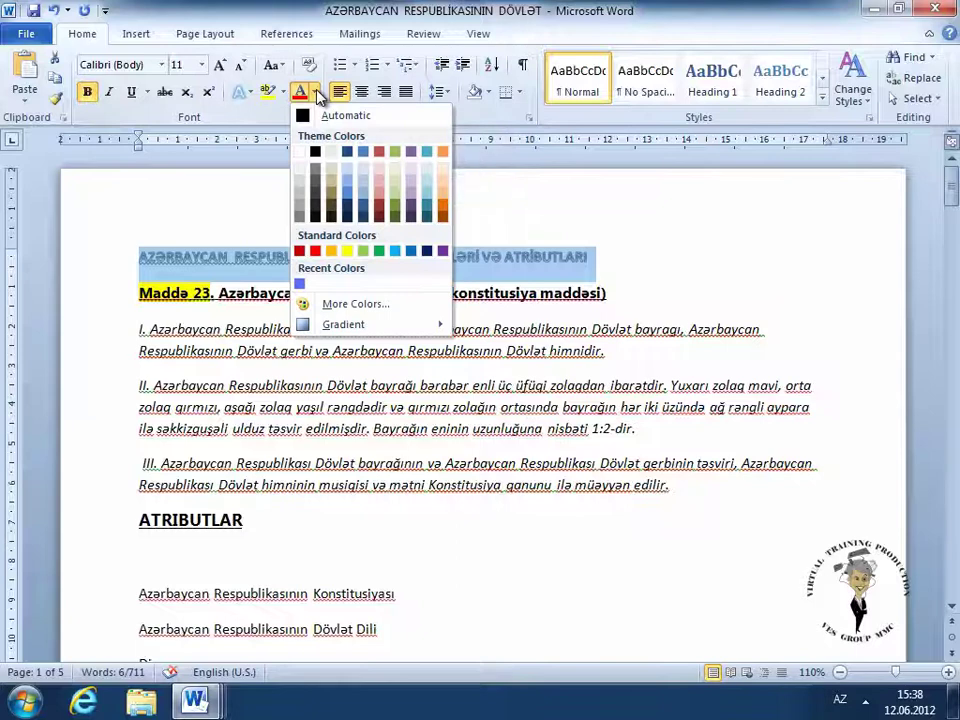
{"action": "left_click", "coordinate": [315, 195]}
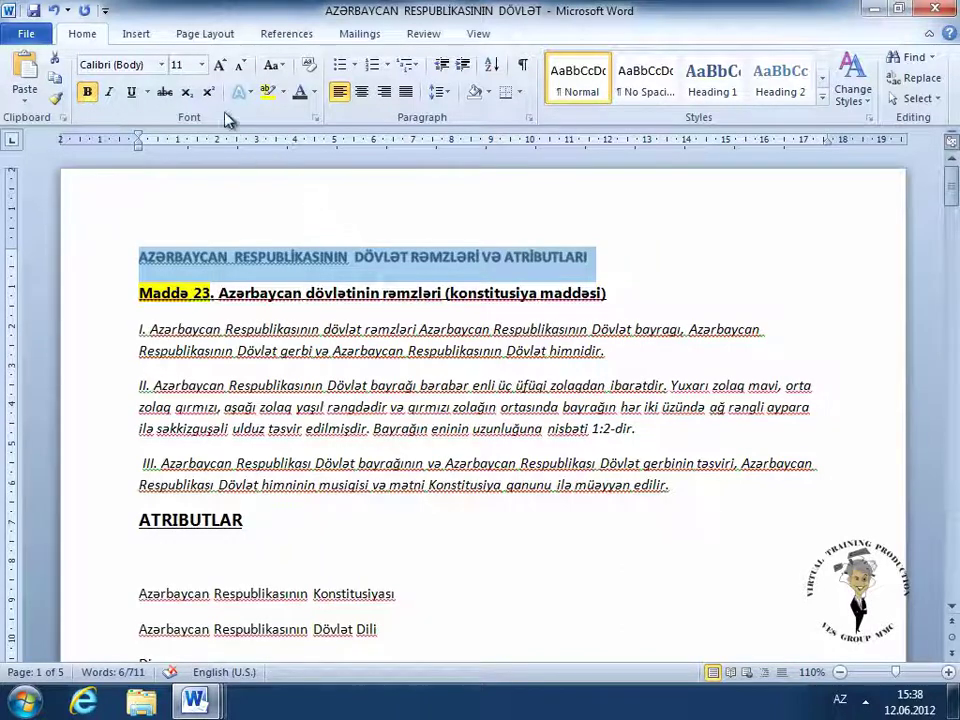
{"action": "left_click", "coordinate": [201, 66]}
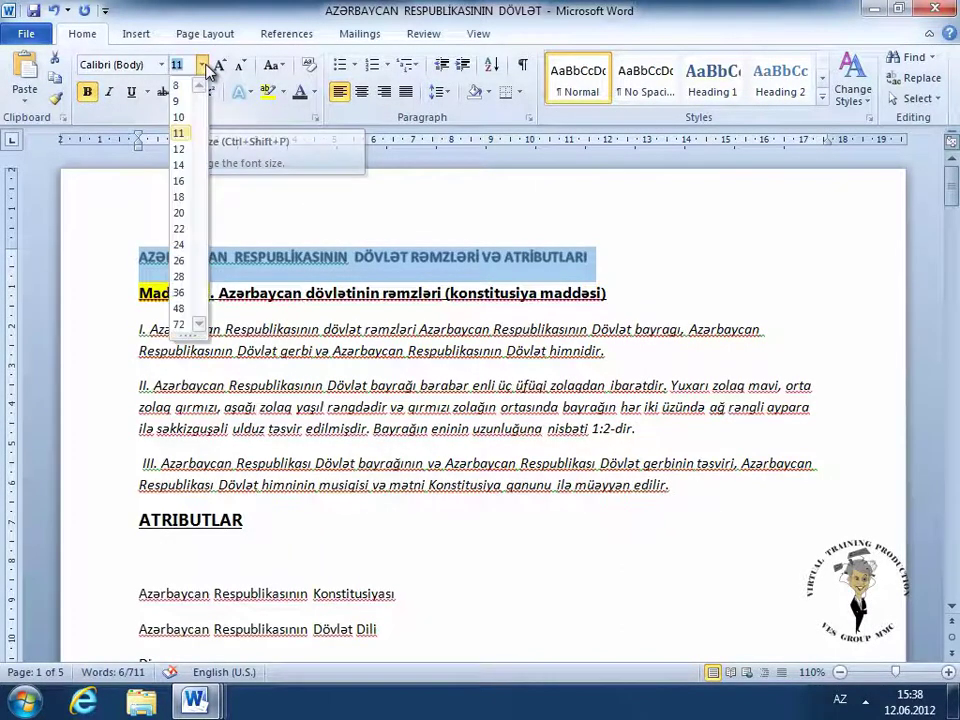
{"action": "left_click", "coordinate": [180, 182]}
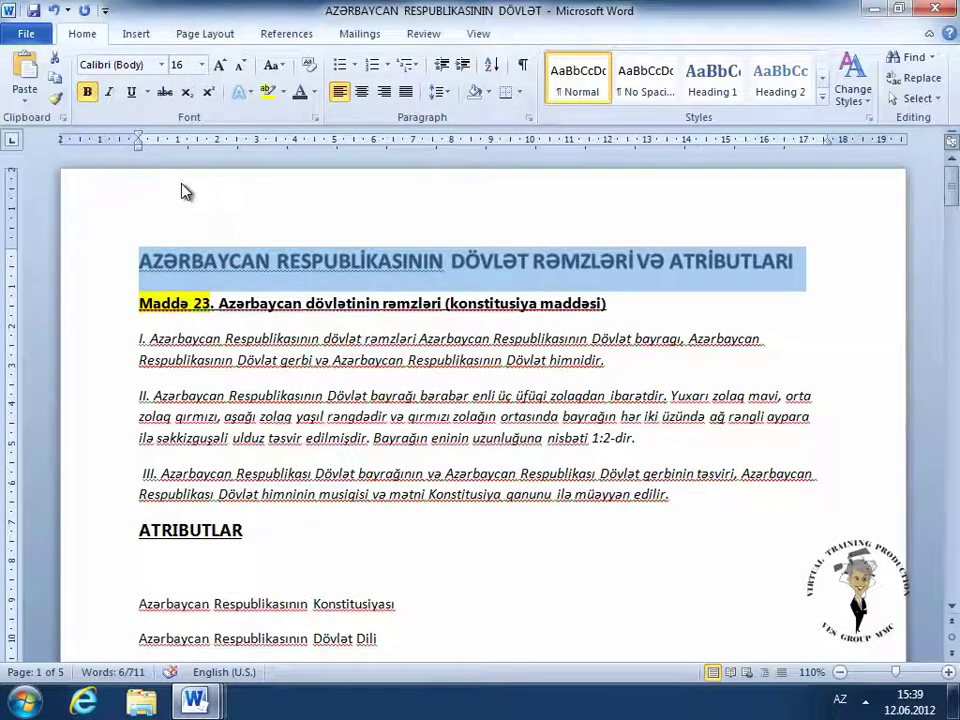
{"action": "left_click", "coordinate": [206, 262]}
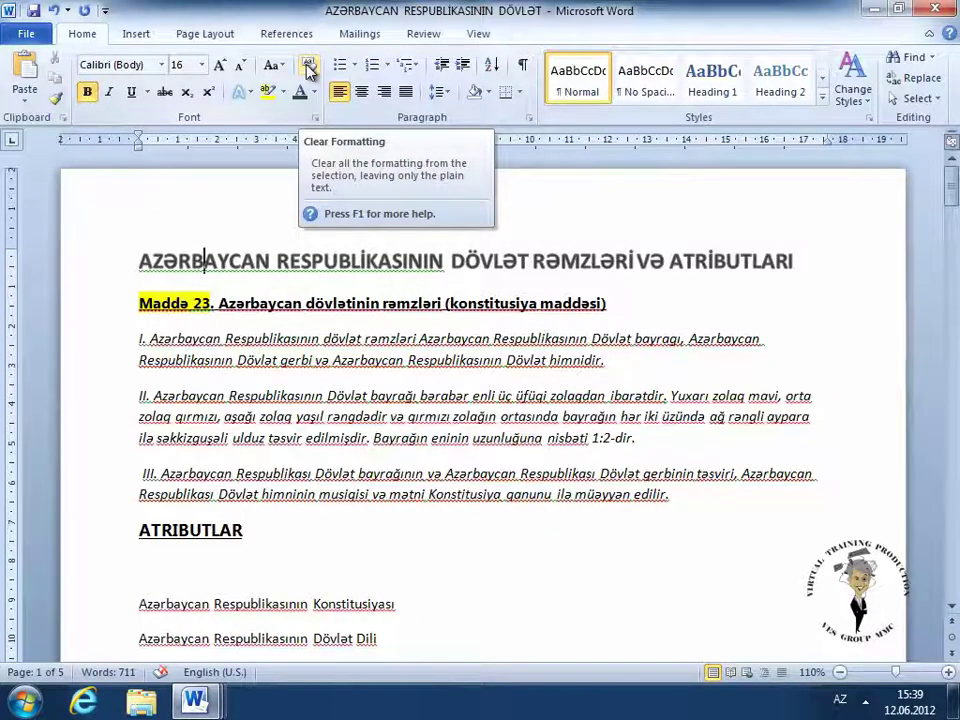
Clear all formatting from the title line, returning it to plain 11-pt text
{"action": "left_click", "coordinate": [823, 263]}
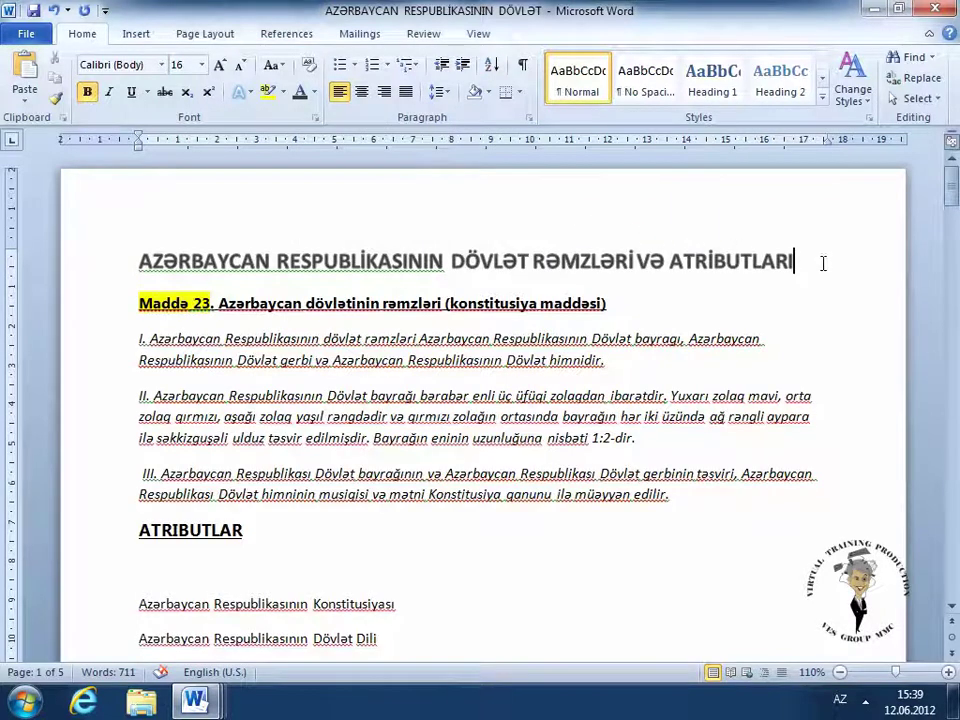
{"action": "left_click_drag", "start_coordinate": [823, 263], "coordinate": [165, 270]}
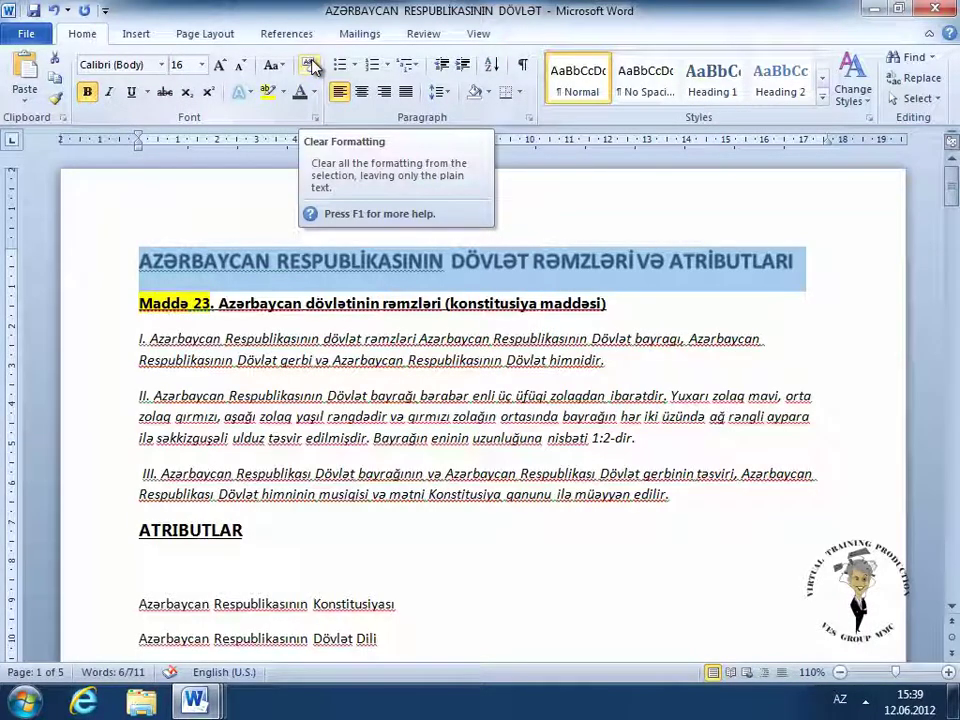
{"action": "left_click", "coordinate": [313, 66]}
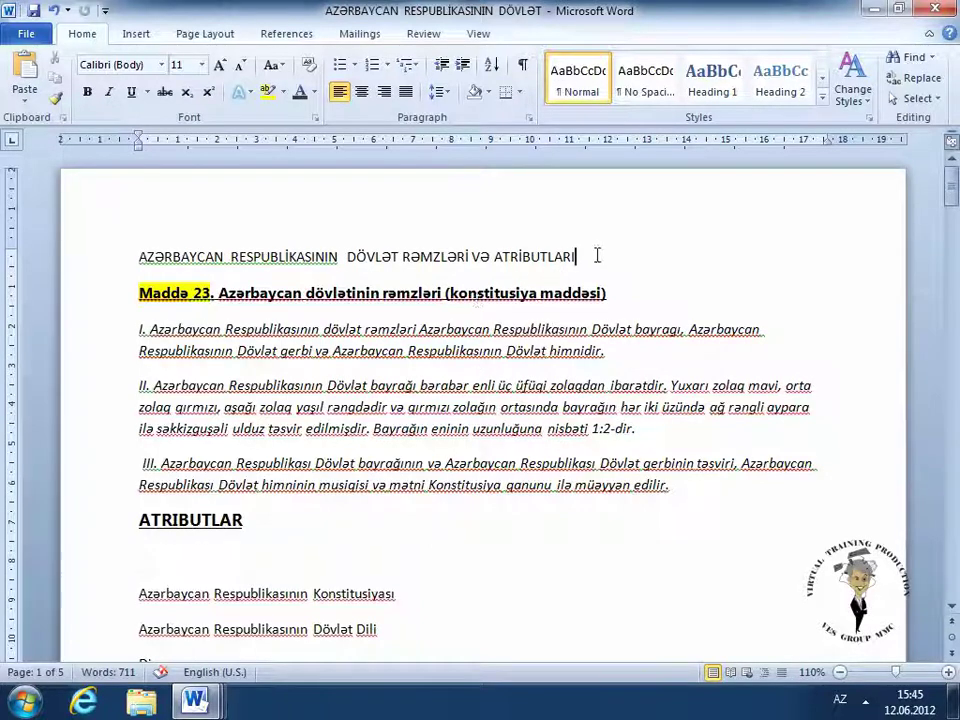
Apply the Heading 1 style to the title line from the full Styles gallery
{"action": "left_click_drag", "start_coordinate": [598, 256], "coordinate": [158, 261]}
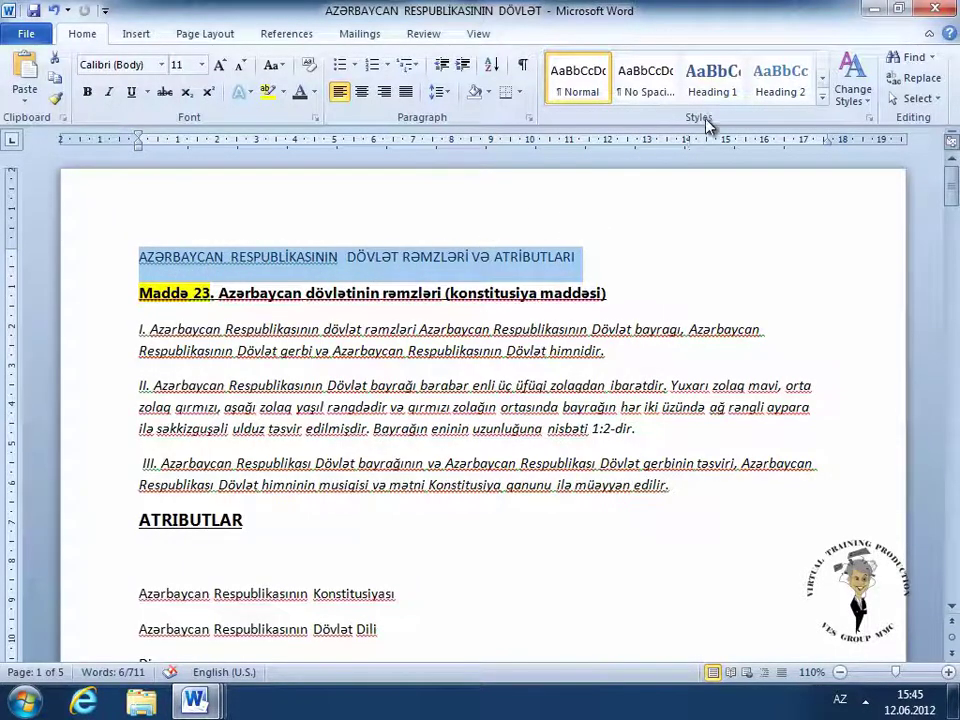
{"action": "left_click", "coordinate": [822, 100]}
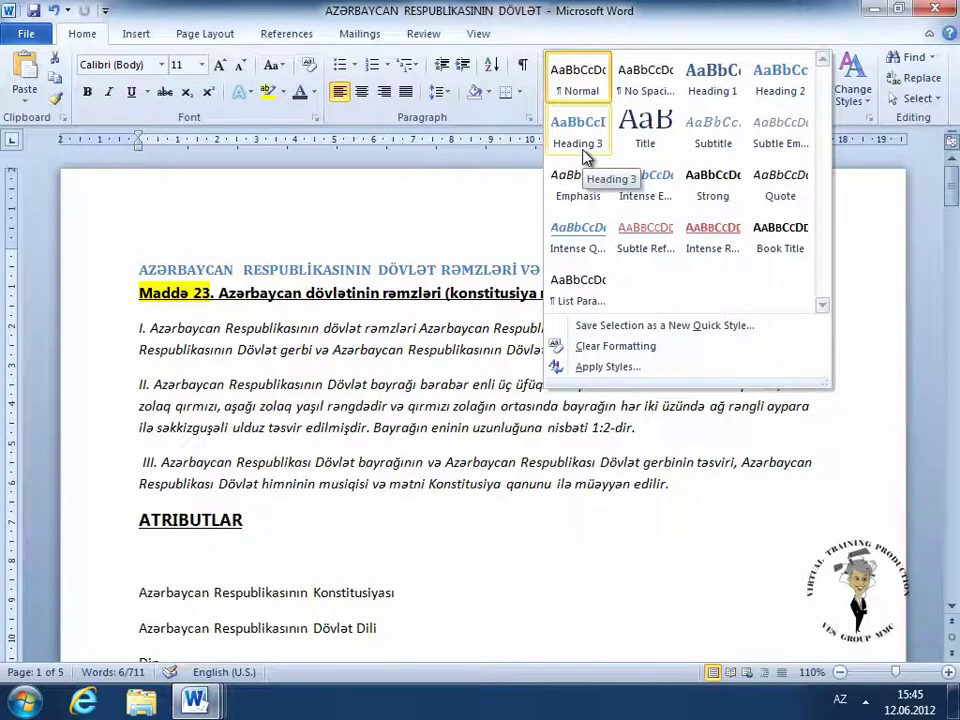
{"action": "left_click", "coordinate": [713, 92]}
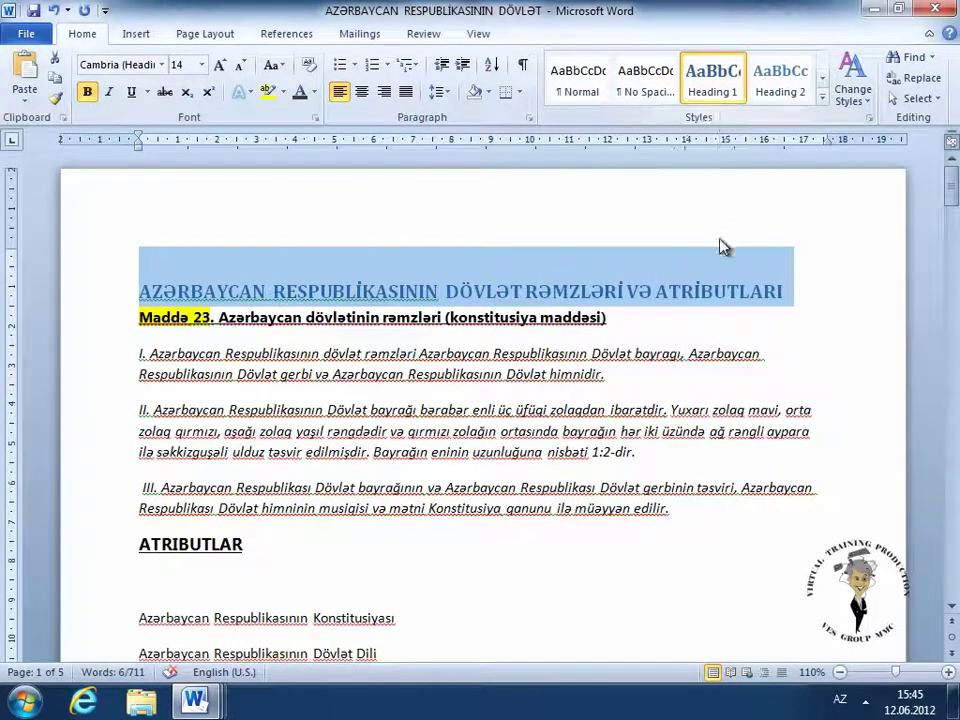
{"action": "left_click", "coordinate": [720, 320]}
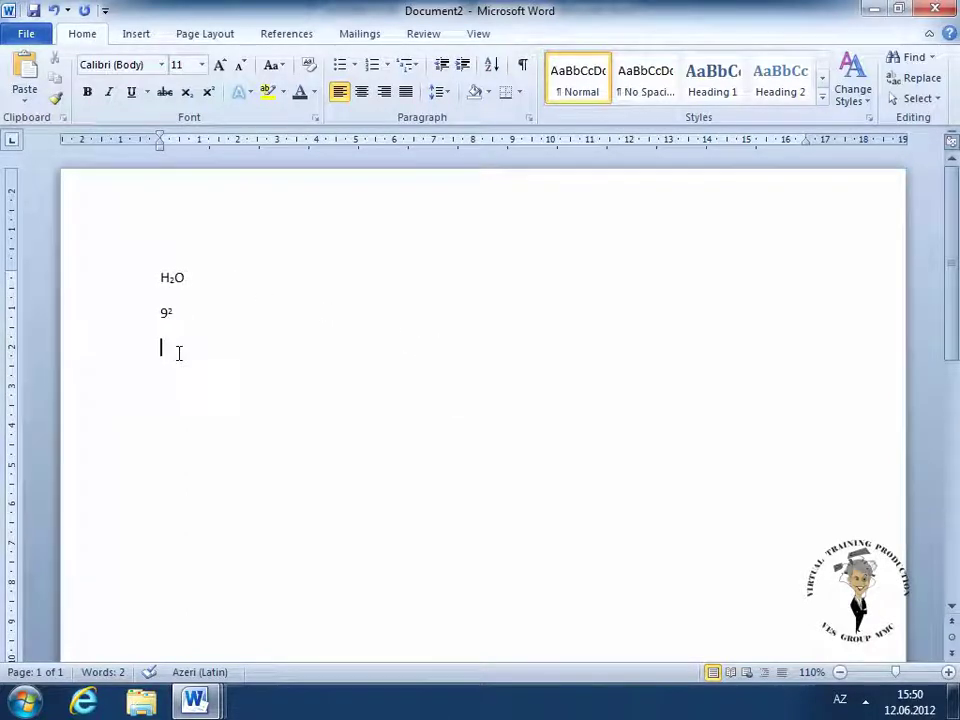
Type H₂O with a subscript 2 and start a new line
{"action": "type", "text": "H"}
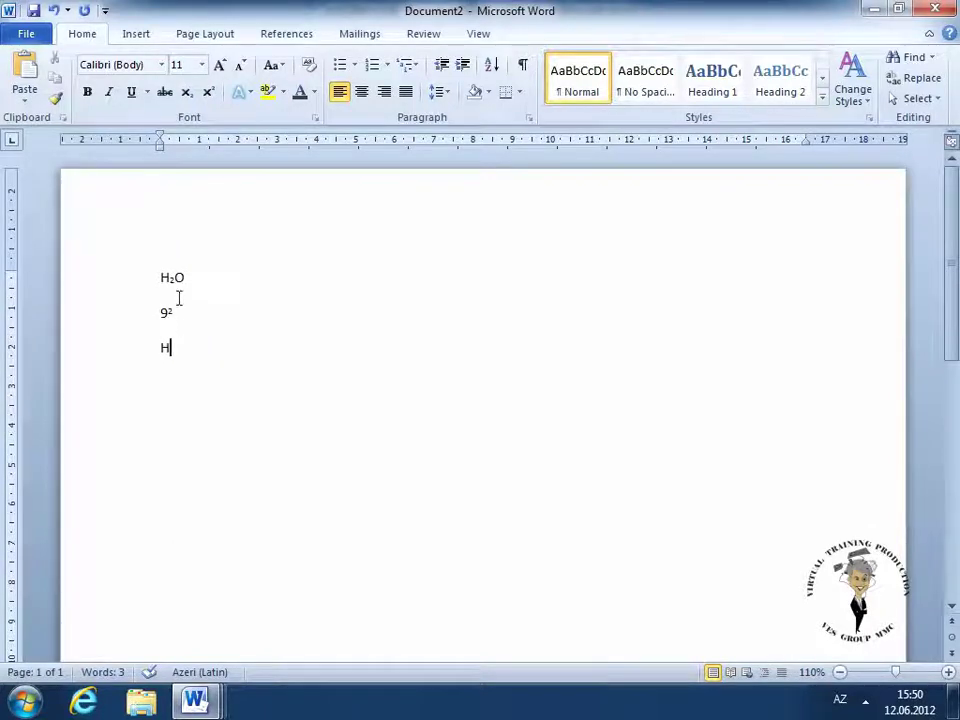
{"action": "left_click", "coordinate": [188, 95]}
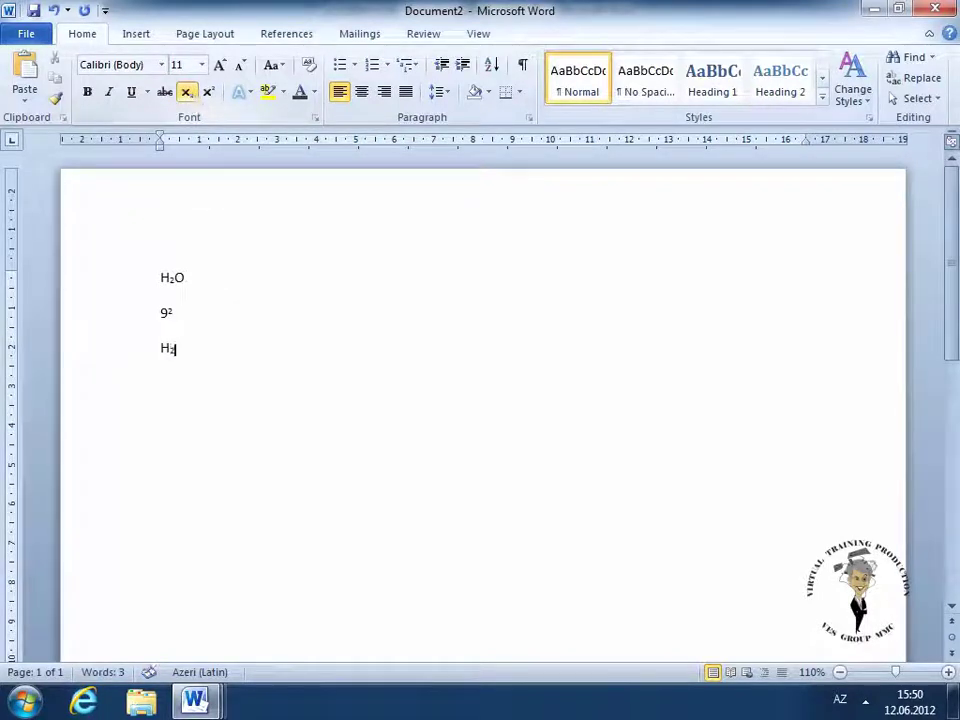
{"action": "type", "text": "2"}
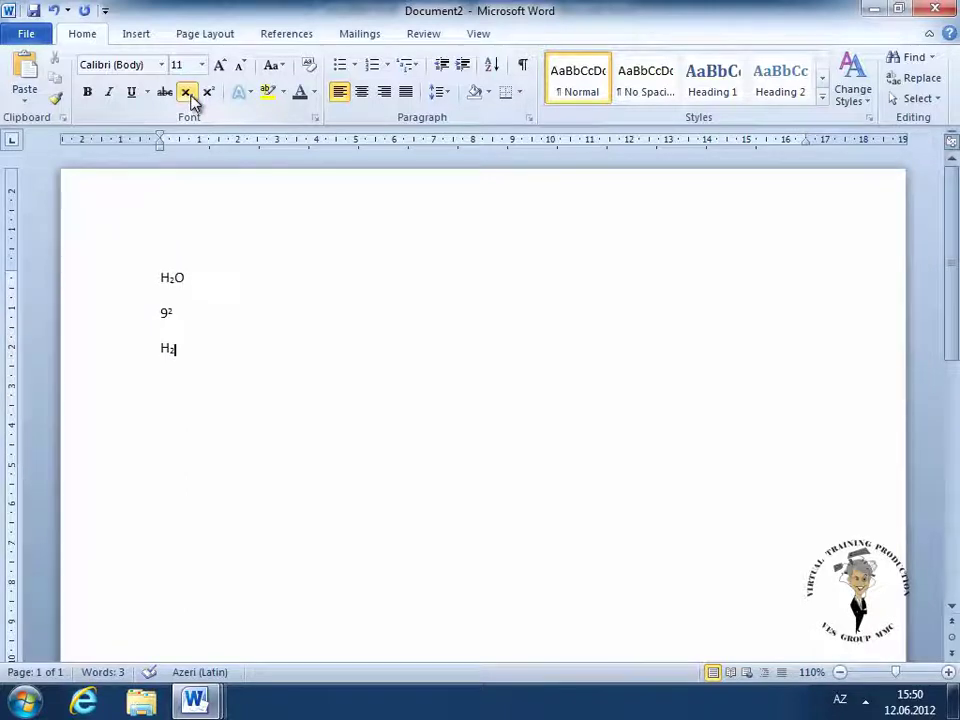
{"action": "left_click", "coordinate": [190, 96]}
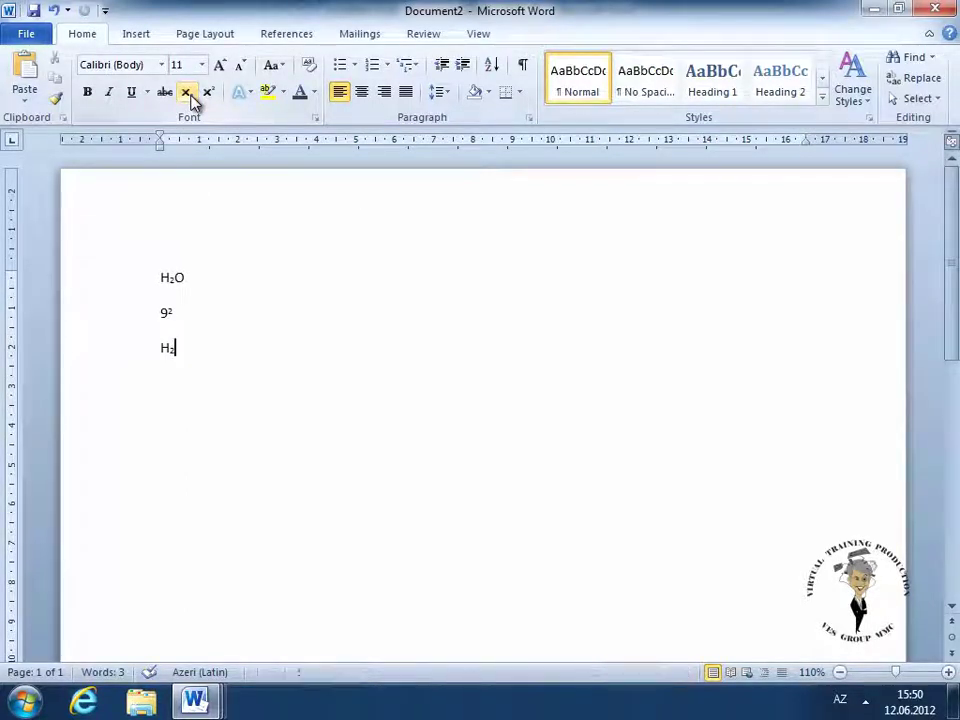
{"action": "type", "text": "O"}
{"action": "key", "text": "Return"}
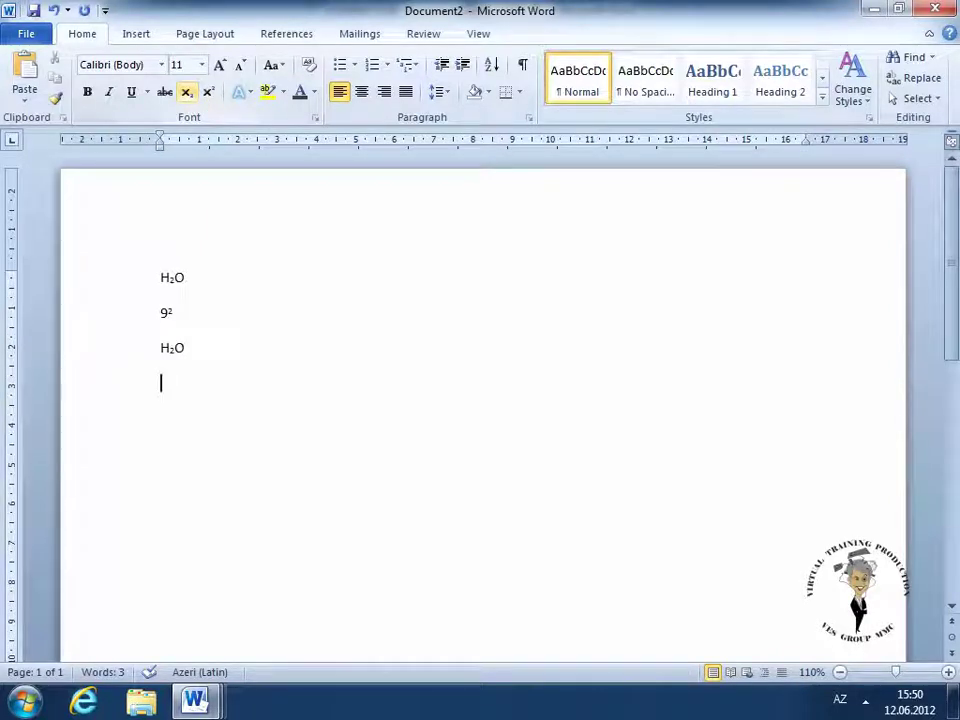
Type 9² with a superscript 2, then turn superscript off
{"action": "key", "text": "ctrl+equal"}
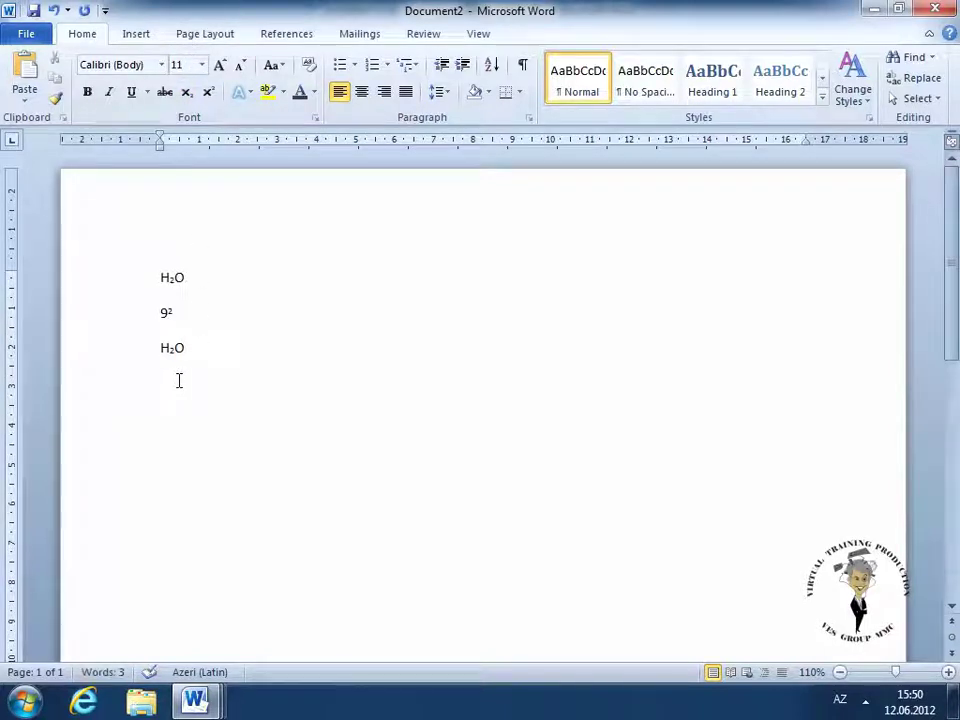
{"action": "type", "text": "9"}
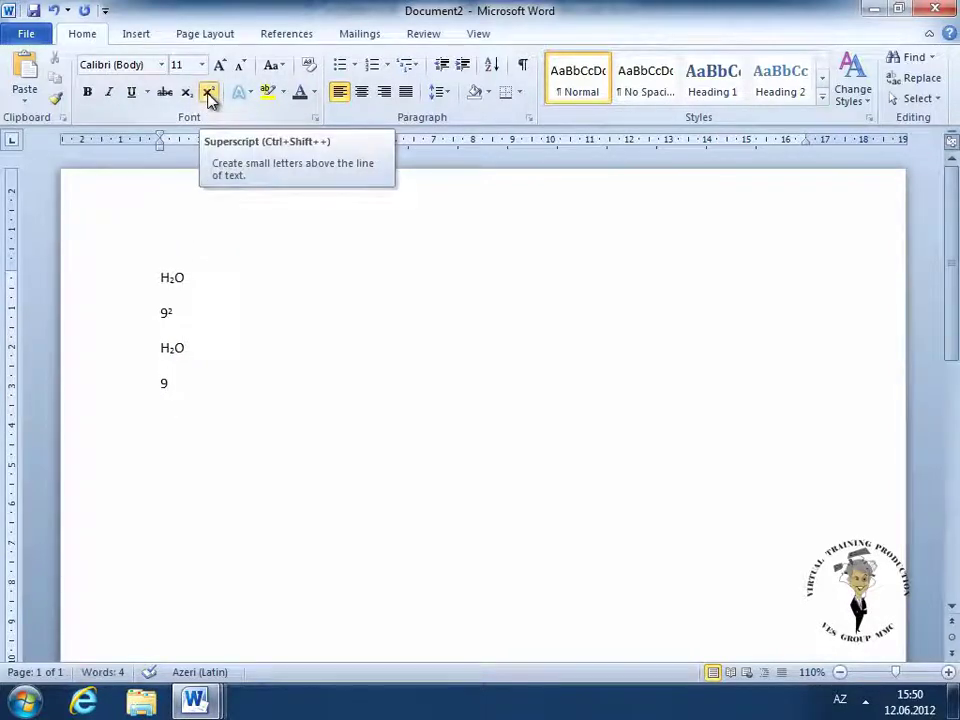
{"action": "left_click", "coordinate": [210, 93]}
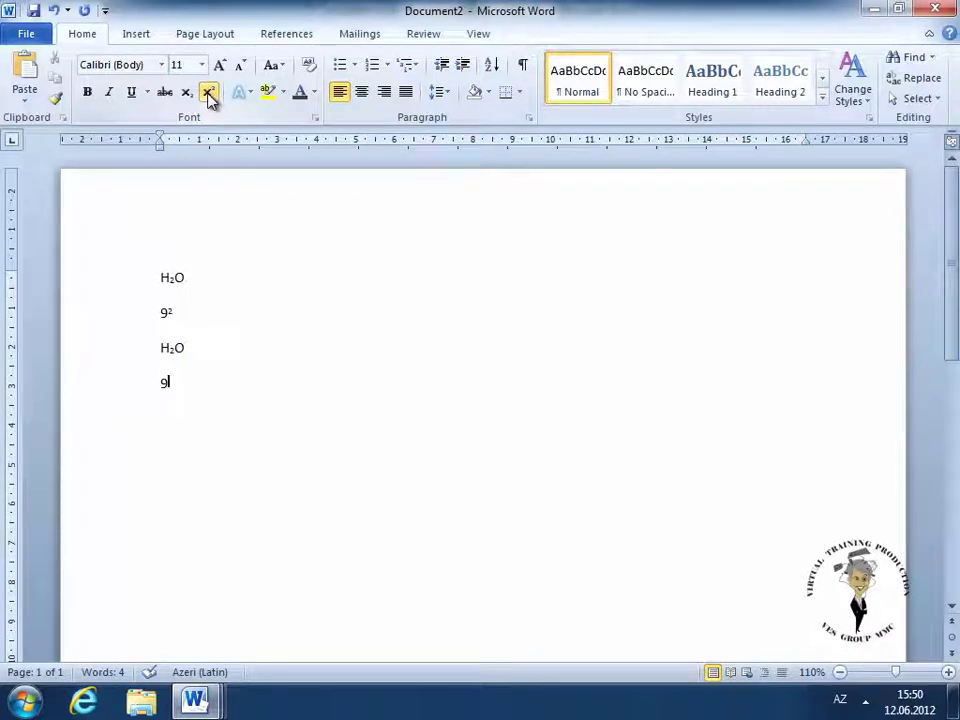
{"action": "type", "text": "2"}
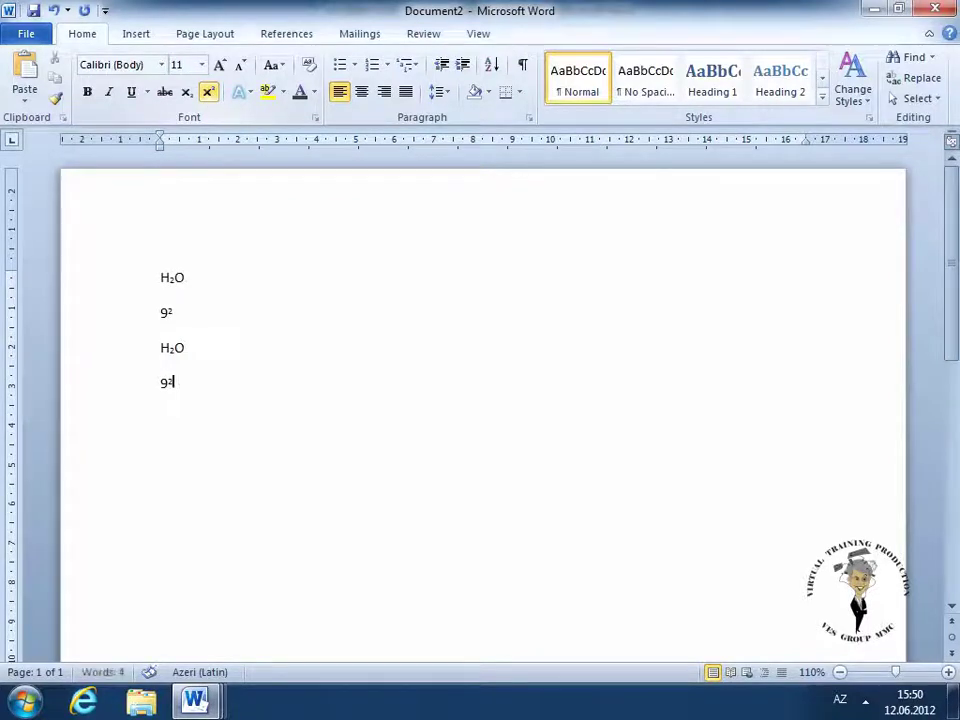
{"action": "left_click", "coordinate": [208, 93]}
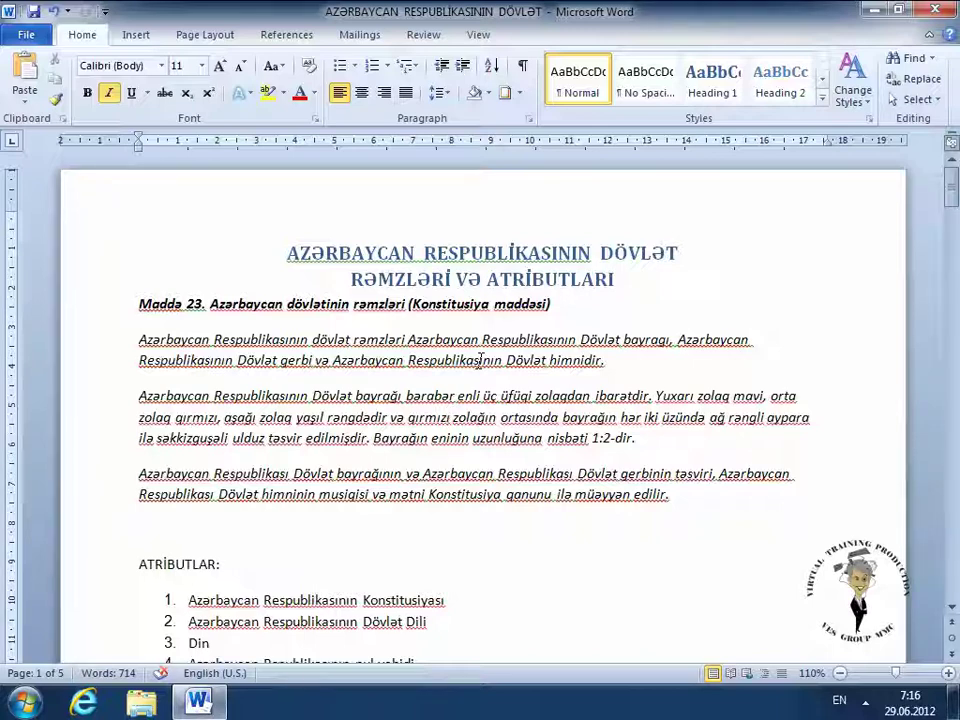
{"action": "key", "text": "Down"}
{"action": "key", "text": "Down"}
{"action": "key", "text": "Down"}
{"action": "left_click", "coordinate": [449, 417]}
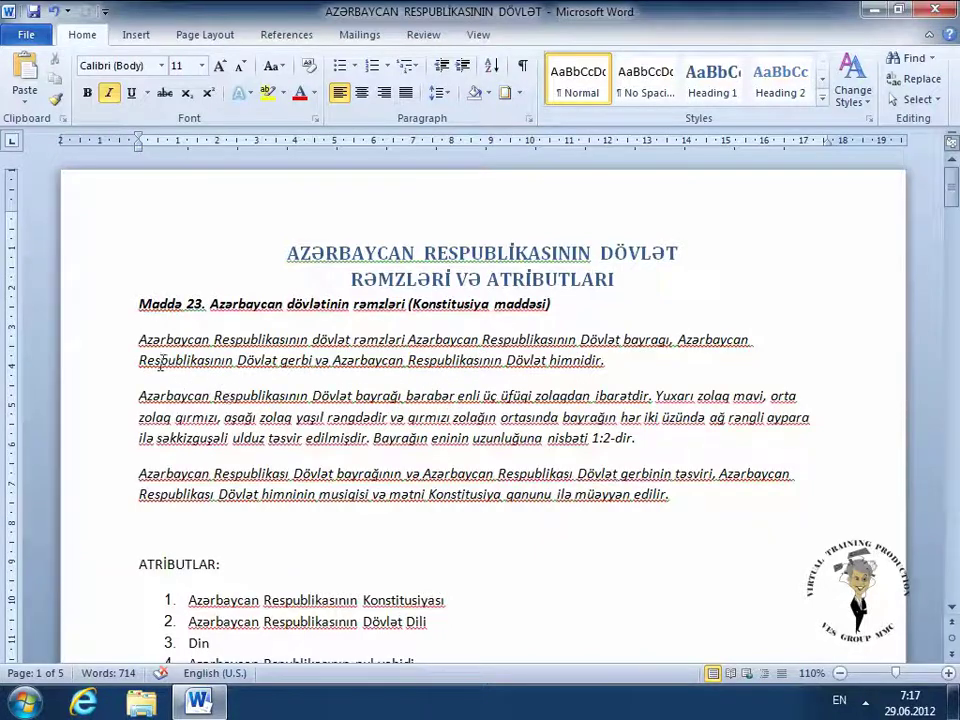
{"action": "left_click", "coordinate": [139, 340]}
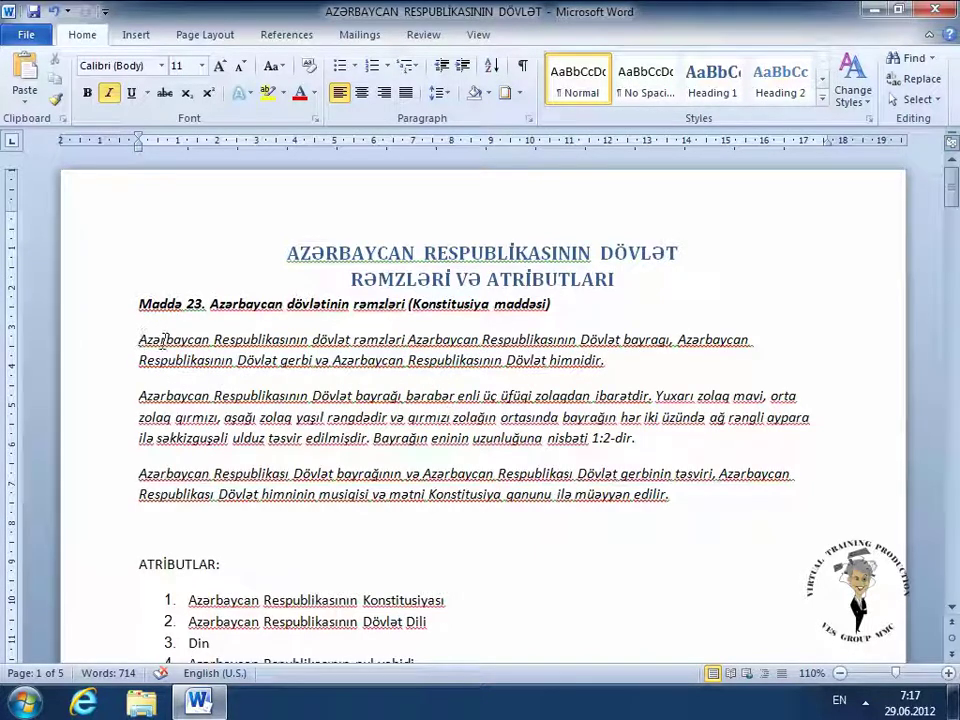
{"action": "key", "text": "shift"}
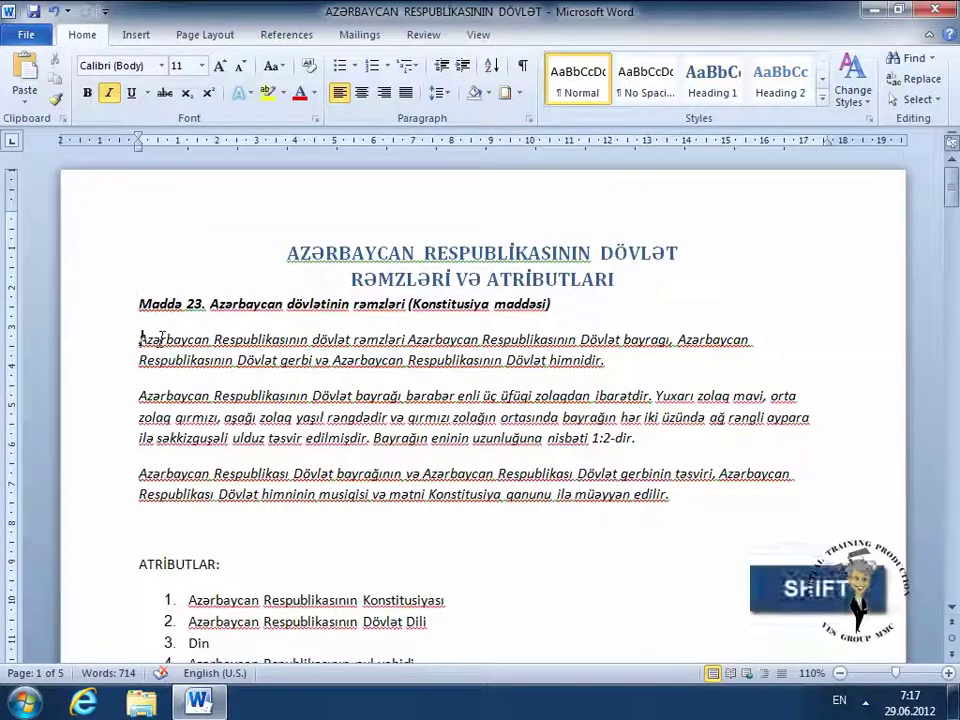
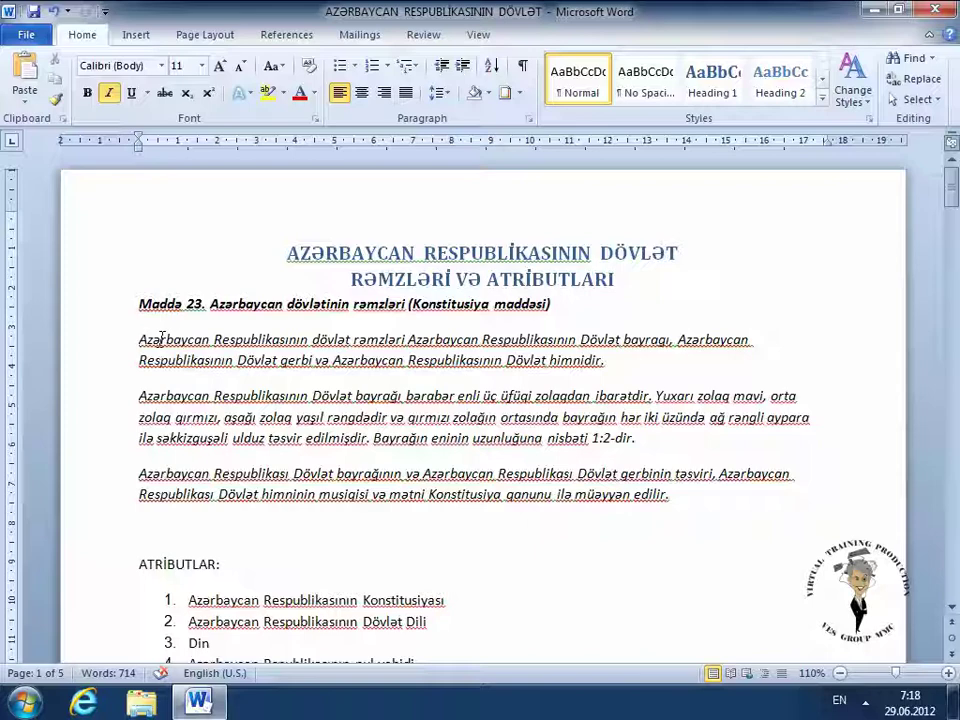
Select letters of Azərbaycan one at a time forwards, then backwards, with Shift+arrow keys
{"action": "key", "text": "shift"}
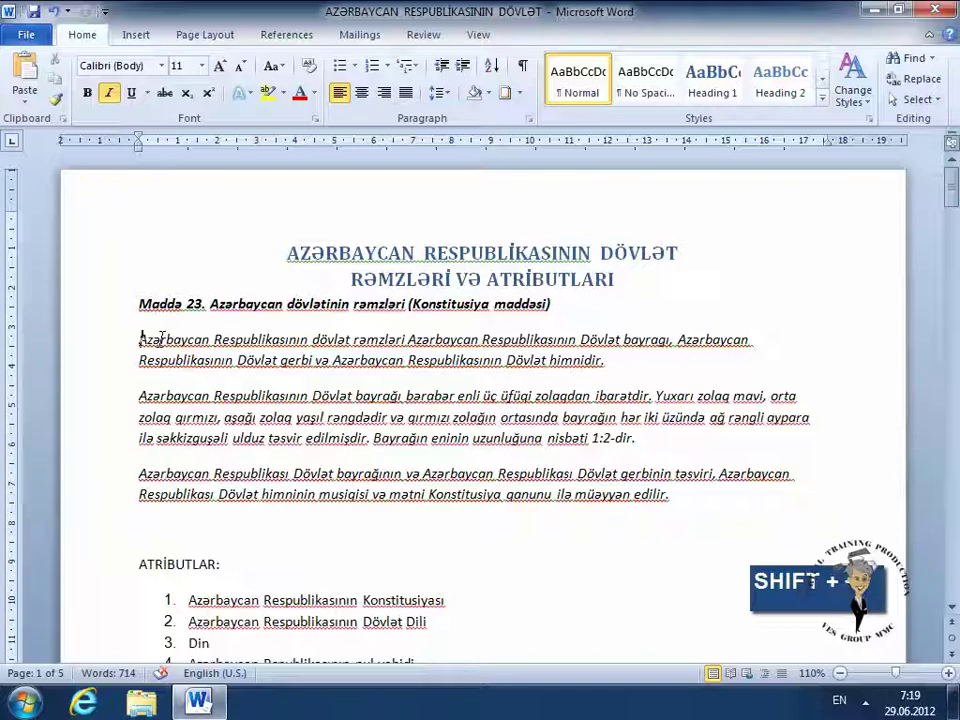
{"action": "key", "text": "shift+Right"}
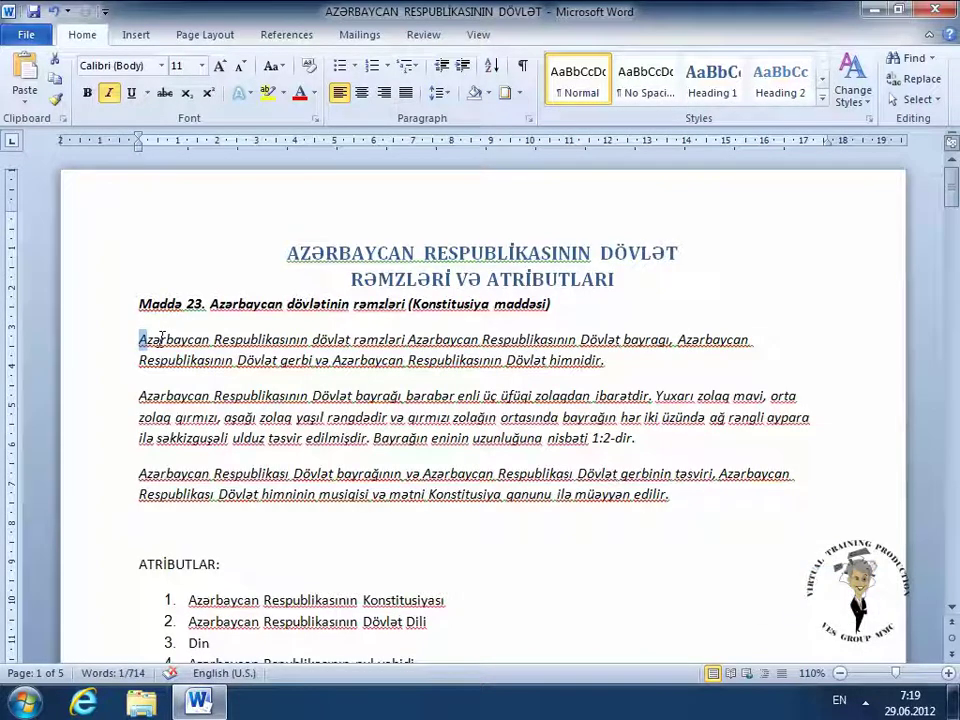
{"action": "key", "text": "shift+Right"}
{"action": "key", "text": "shift+Right"}
{"action": "key", "text": "shift+Right"}
{"action": "key", "text": "shift+Right"}
{"action": "key", "text": "shift+Right"}
{"action": "key", "text": "shift+Right"}
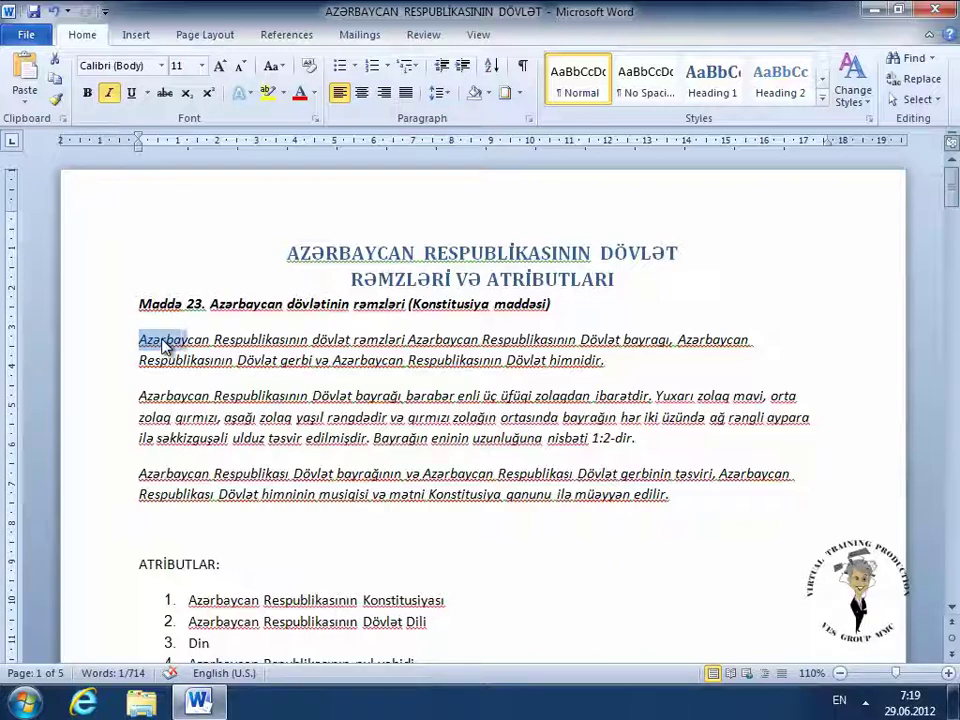
{"action": "key", "text": "shift+Right"}
{"action": "key", "text": "shift+Right"}
{"action": "key", "text": "shift+Right"}
{"action": "key", "text": "Right"}
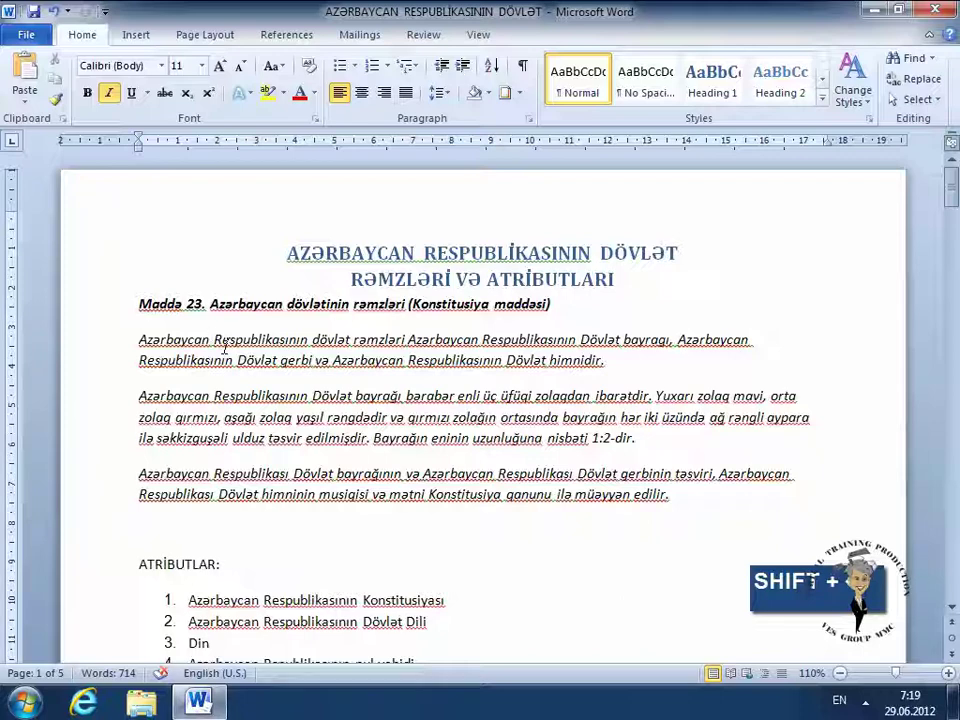
{"action": "key", "text": "shift+Left"}
{"action": "key", "text": "shift+Left"}
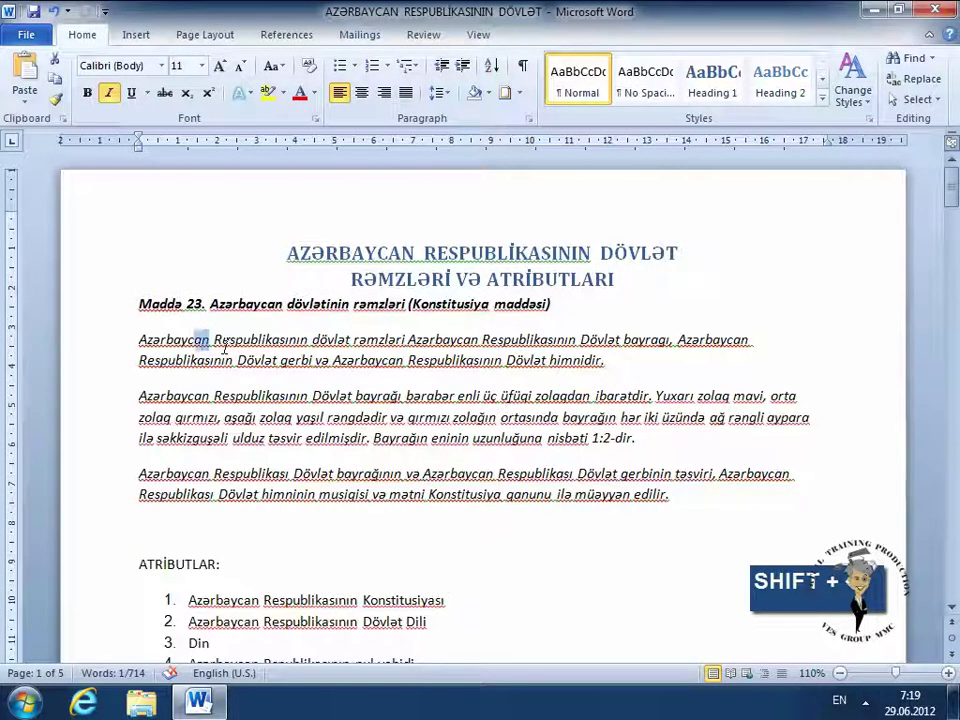
{"action": "key", "text": "shift+Left"}
{"action": "key", "text": "shift+Left"}
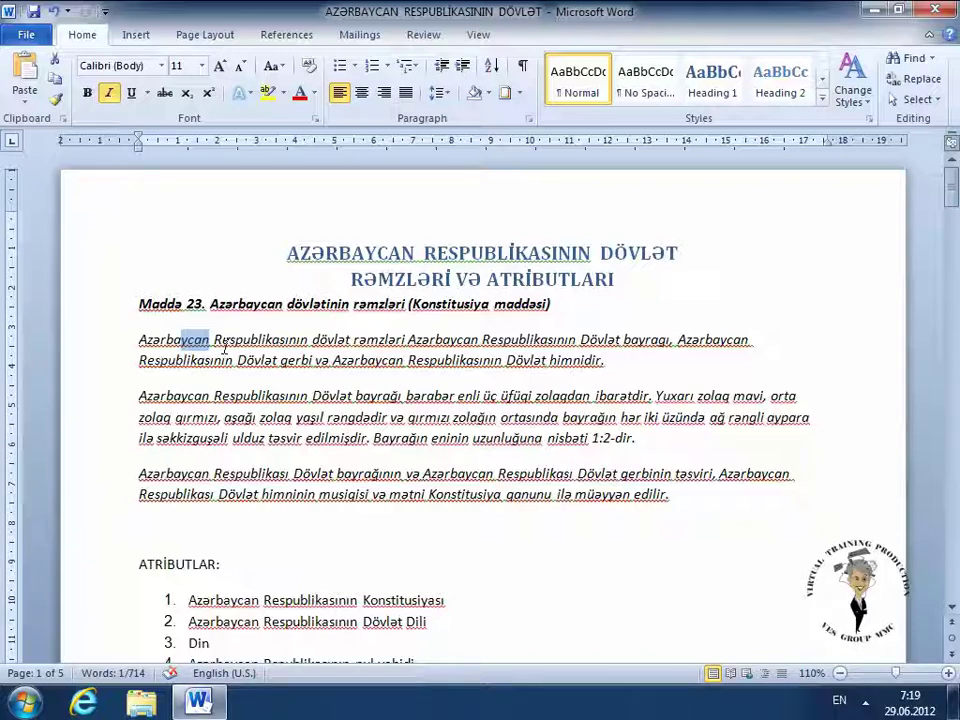
{"action": "key", "text": "shift+Left"}
{"action": "key", "text": "shift+Left"}
{"action": "key", "text": "shift+Left"}
{"action": "key", "text": "shift+Left"}
{"action": "key", "text": "shift+Left"}
{"action": "key", "text": "shift+Left"}
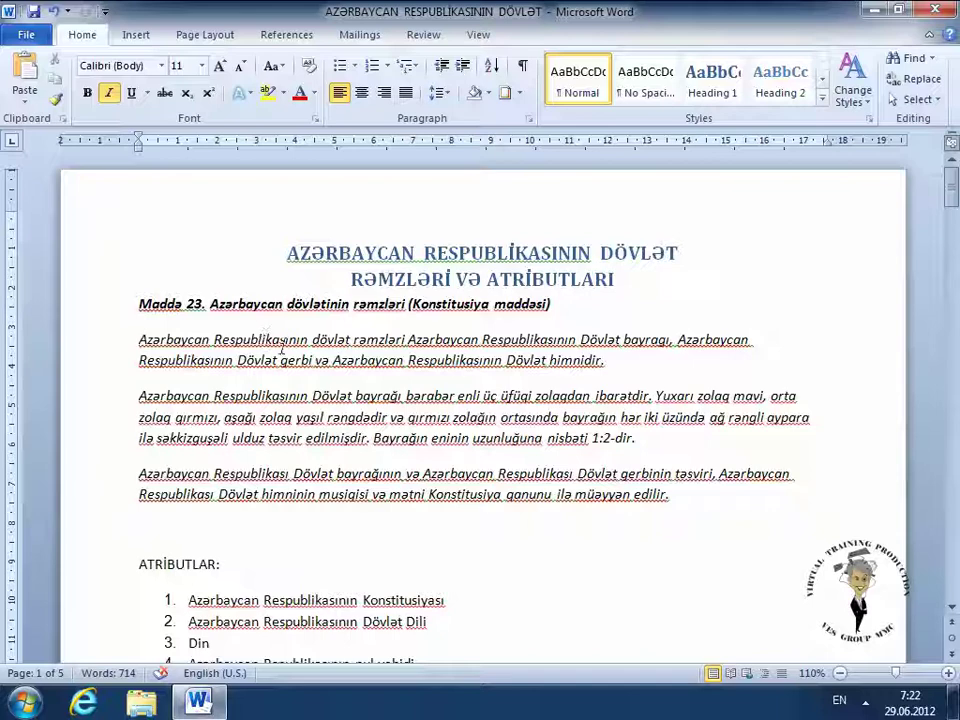
Select from mid-line to the first line's start, then to its end, with Shift+Home and Shift+End
{"action": "left_click", "coordinate": [752, 340]}
{"action": "left_click", "coordinate": [481, 340]}
{"action": "key", "text": "shift+Home"}
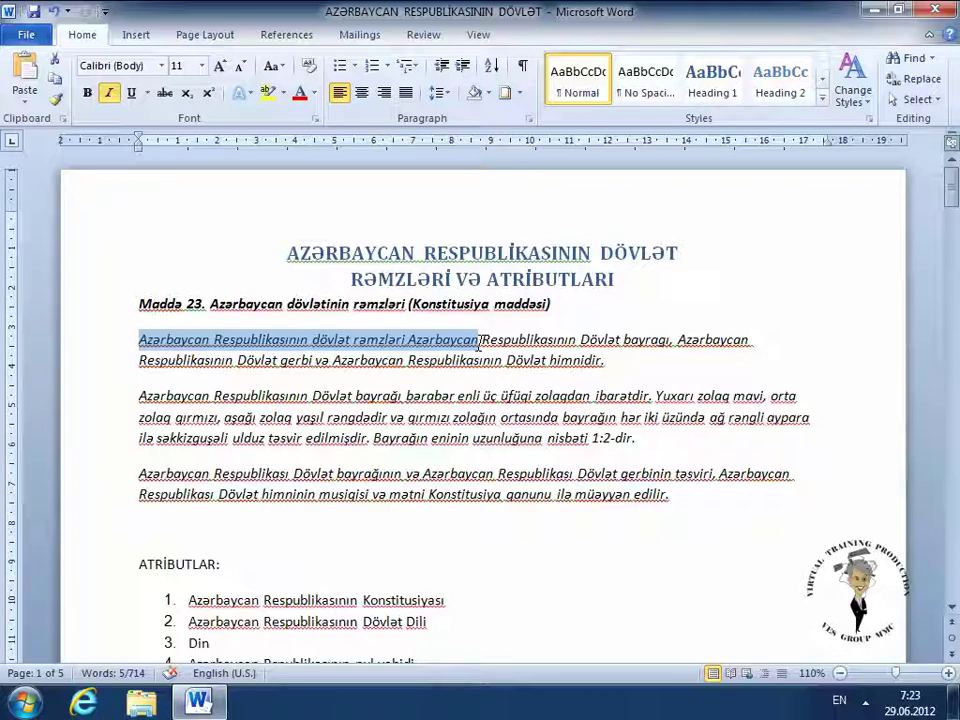
{"action": "left_click", "coordinate": [479, 342]}
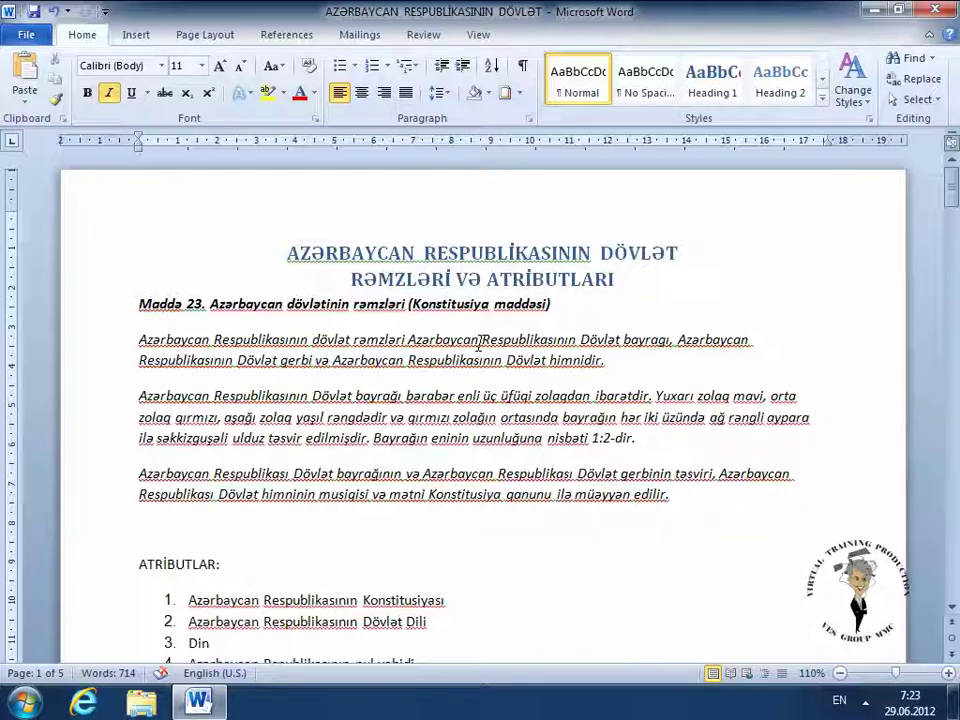
{"action": "left_click", "coordinate": [480, 341]}
{"action": "key", "text": "shift+End"}
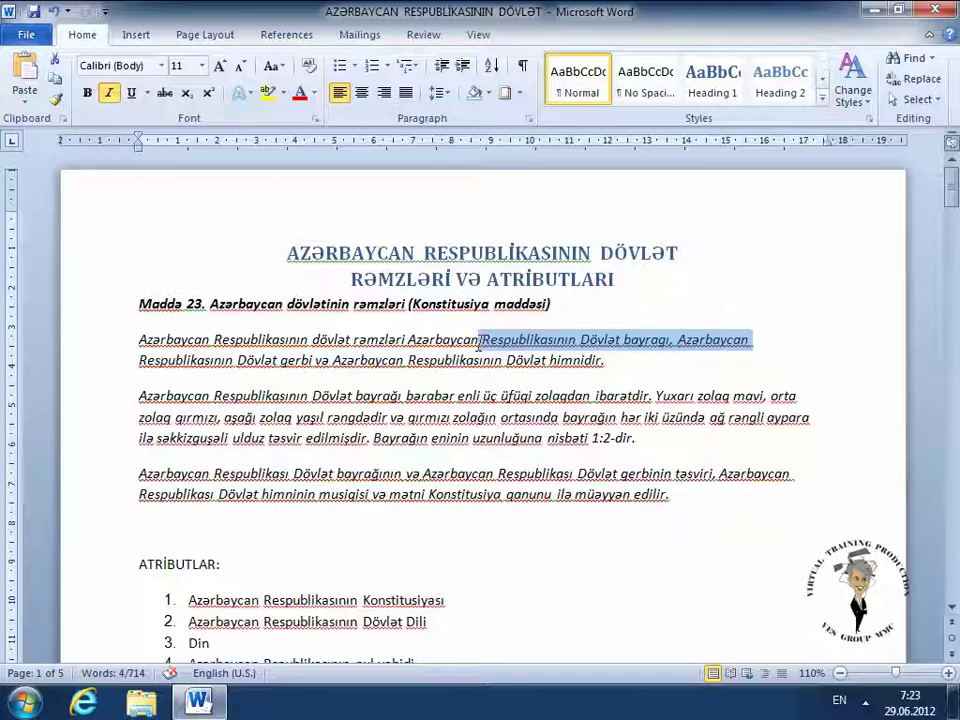
{"action": "left_click", "coordinate": [480, 341]}
Select from after 'himnidir.' back to the document start, then down to the document end
{"action": "left_click", "coordinate": [608, 360]}
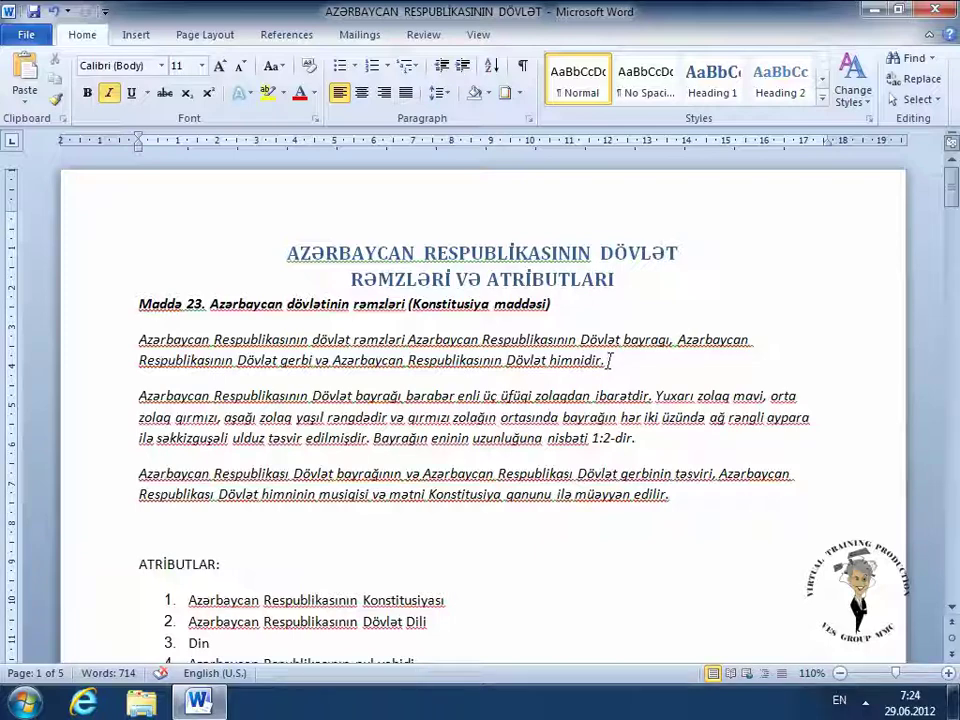
{"action": "key", "text": "ctrl+shift+Home"}
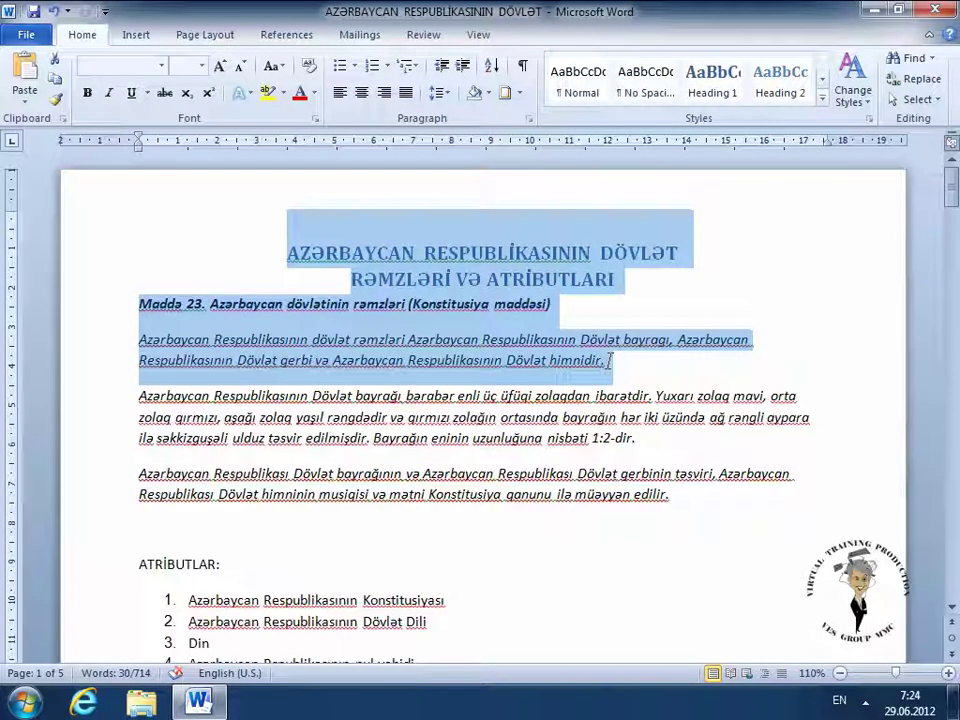
{"action": "left_click", "coordinate": [608, 360]}
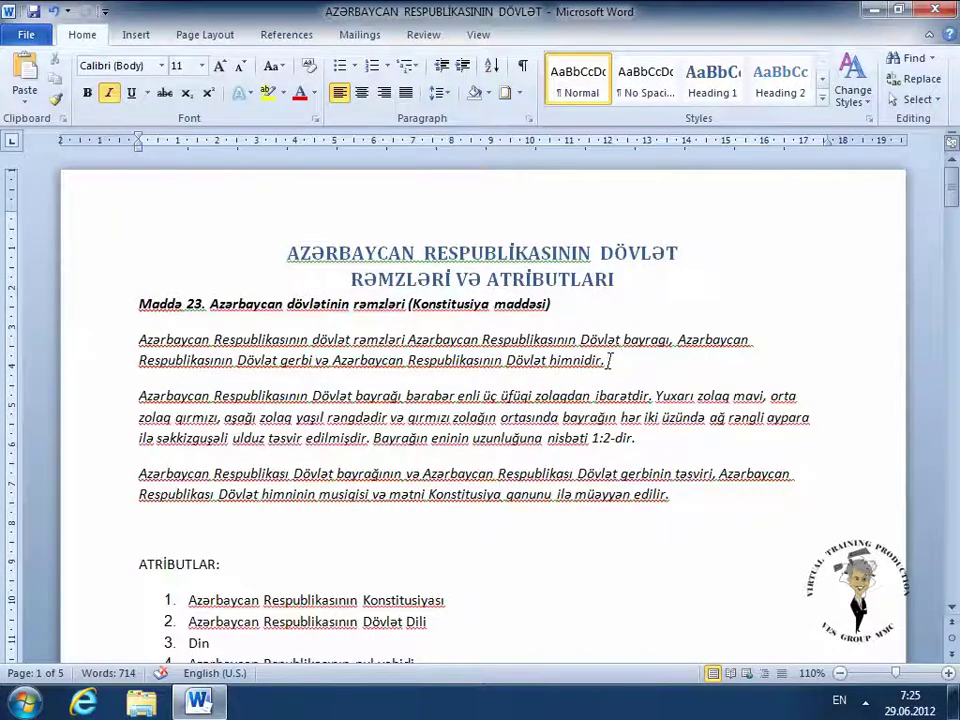
{"action": "key", "text": "shift+Page_Down"}
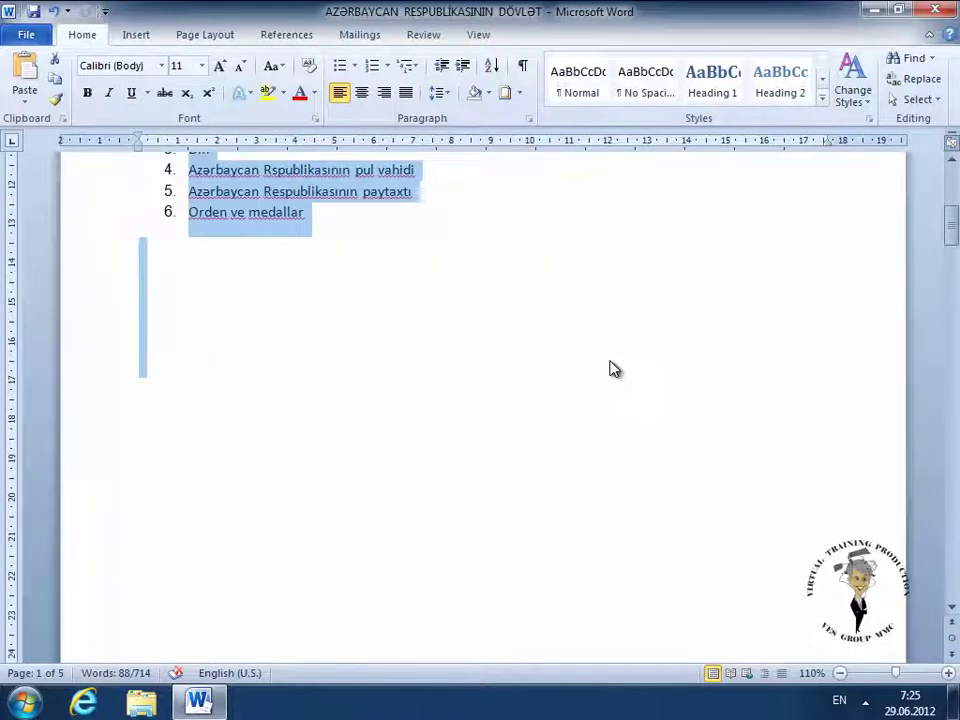
{"action": "mouse_move", "coordinate": [949, 236]}
{"action": "left_mouse_down"}
{"action": "mouse_move", "coordinate": [952, 195]}
{"action": "mouse_move", "coordinate": [952, 268]}
{"action": "mouse_move", "coordinate": [955, 195]}
{"action": "left_mouse_up"}
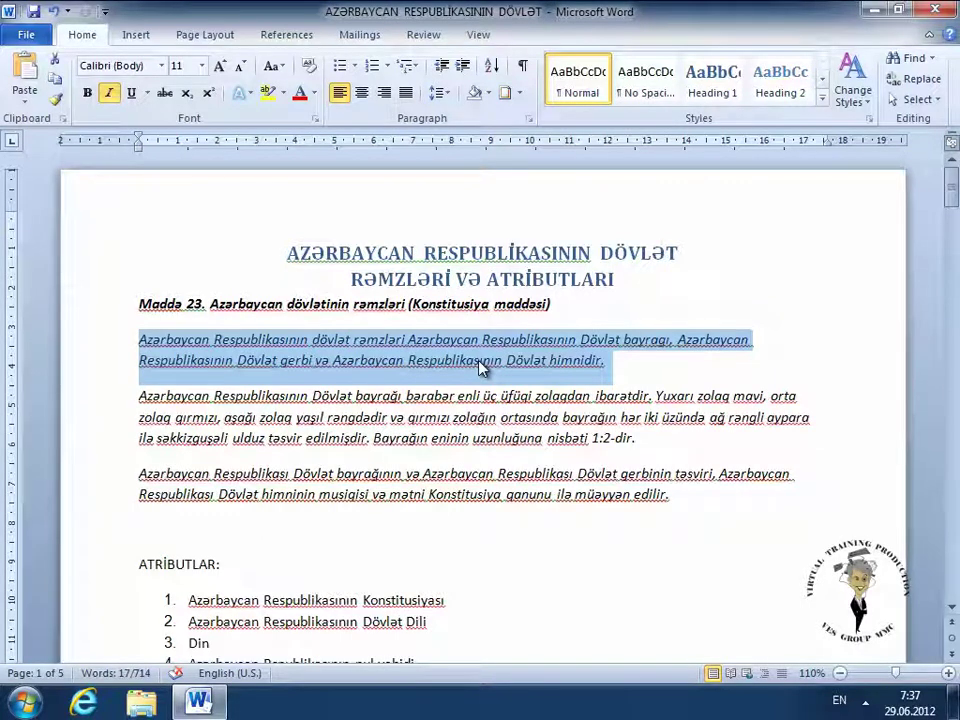
{"action": "left_click", "coordinate": [597, 400]}
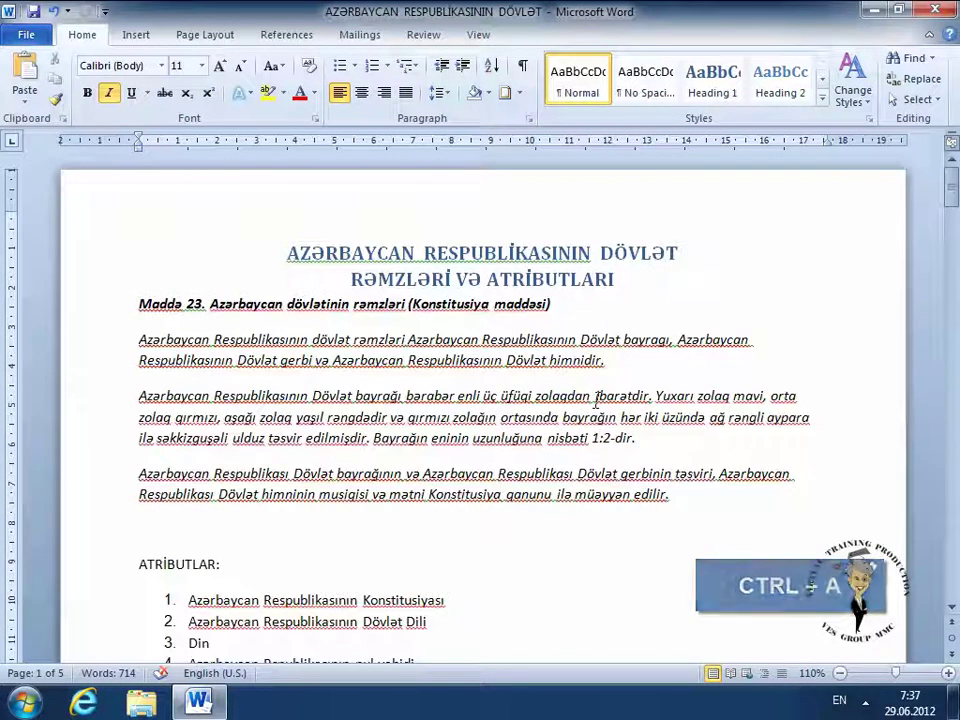
Select the entire document with Ctrl+A, twice
{"action": "key", "text": "ctrl+a"}
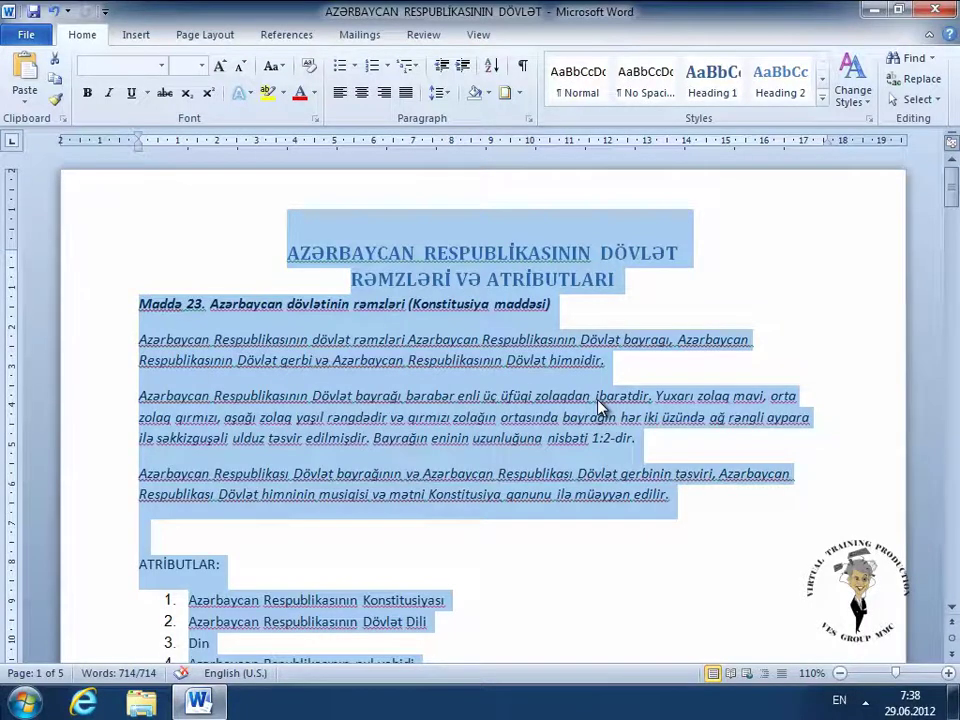
{"action": "left_click", "coordinate": [598, 403]}
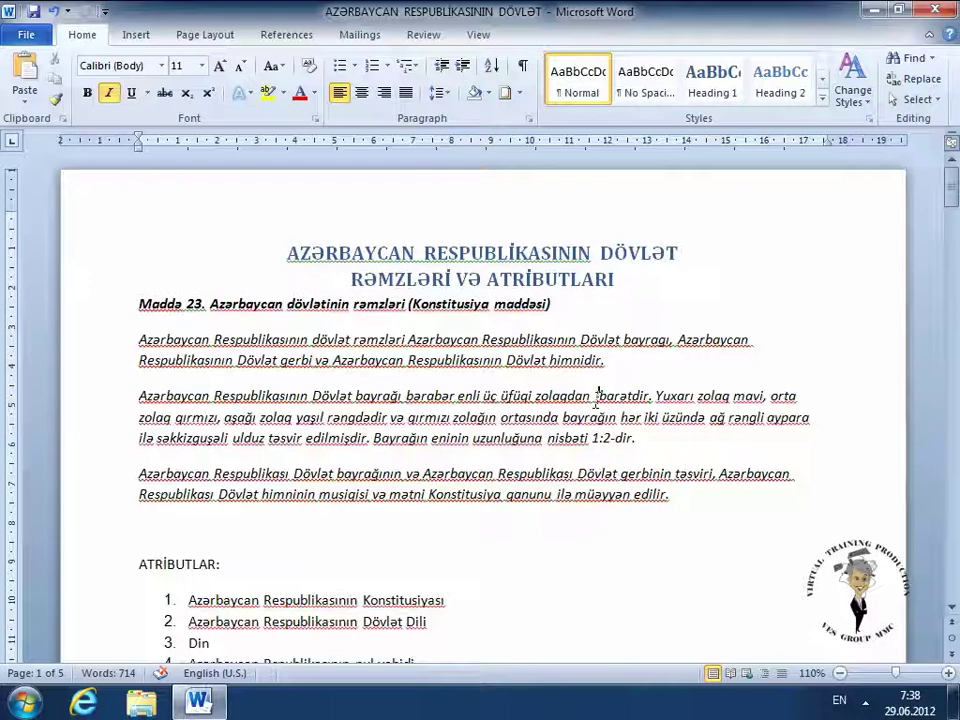
{"action": "key", "text": "ctrl+a"}
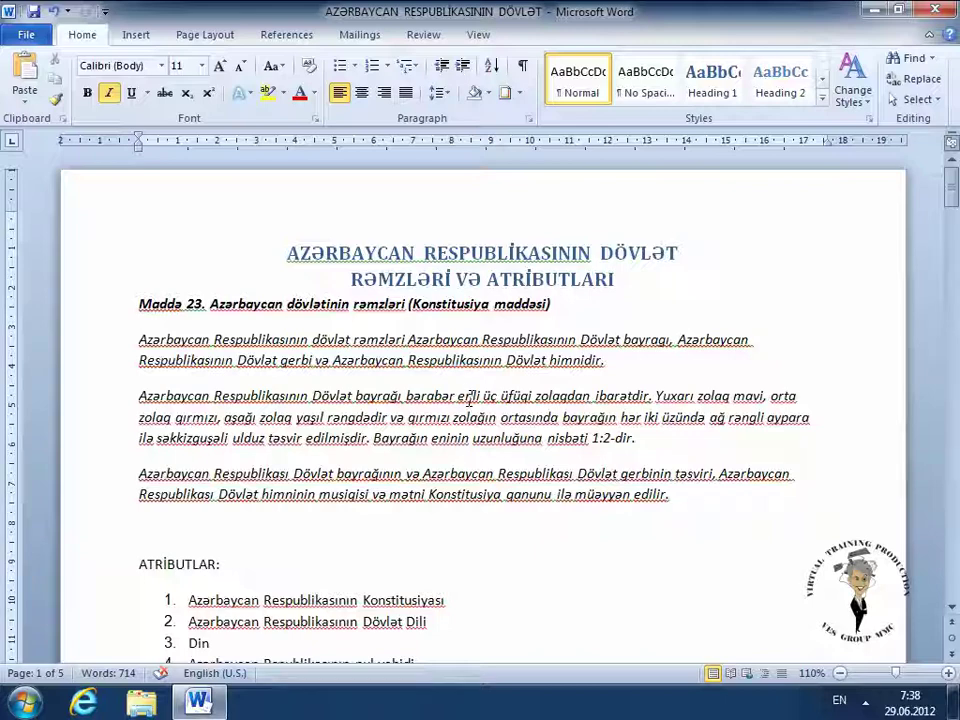
Drag to select Azərbaycan, then extend the selection through 'dövlət rəmzləri'
{"action": "left_click", "coordinate": [138, 340]}
{"action": "left_click_drag", "start_coordinate": [137, 340], "coordinate": [209, 340]}
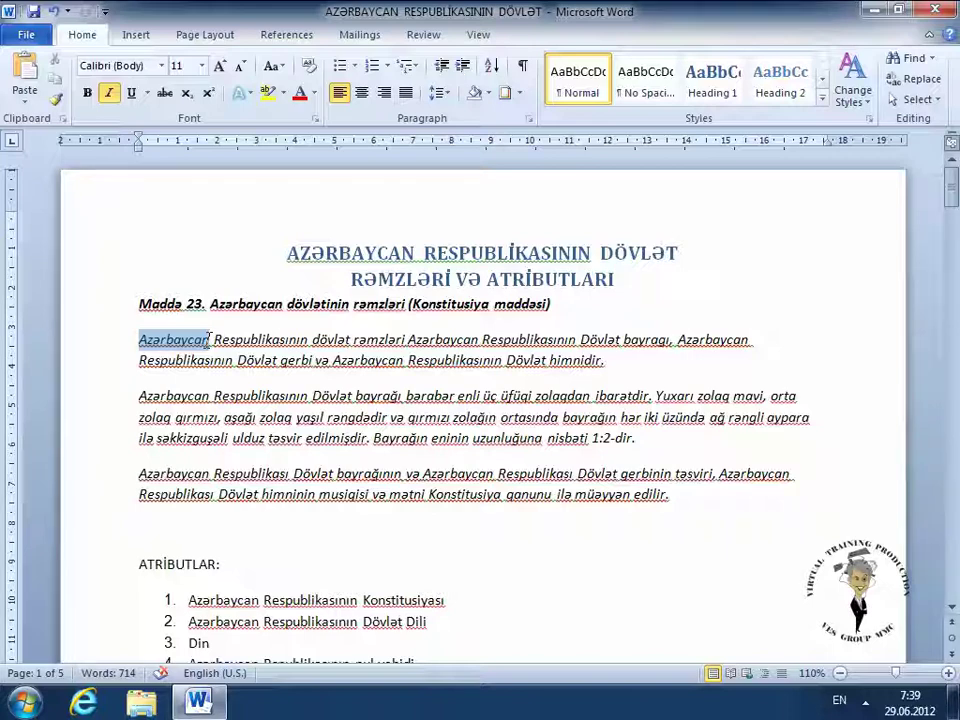
{"action": "left_click_drag", "start_coordinate": [209, 340], "coordinate": [735, 347]}
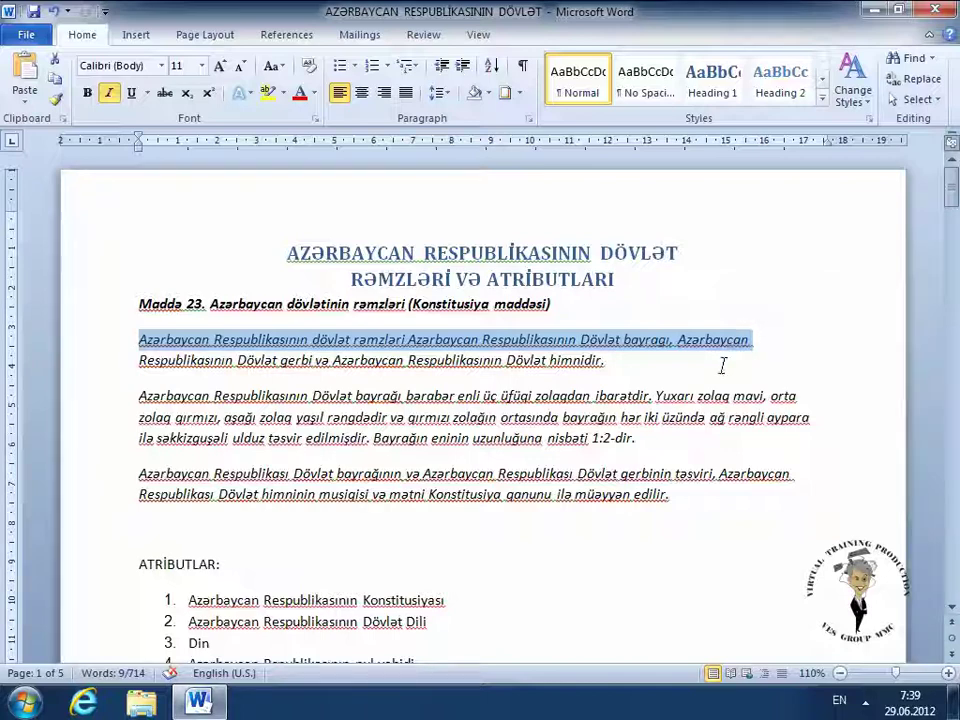
{"action": "left_click", "coordinate": [721, 367]}
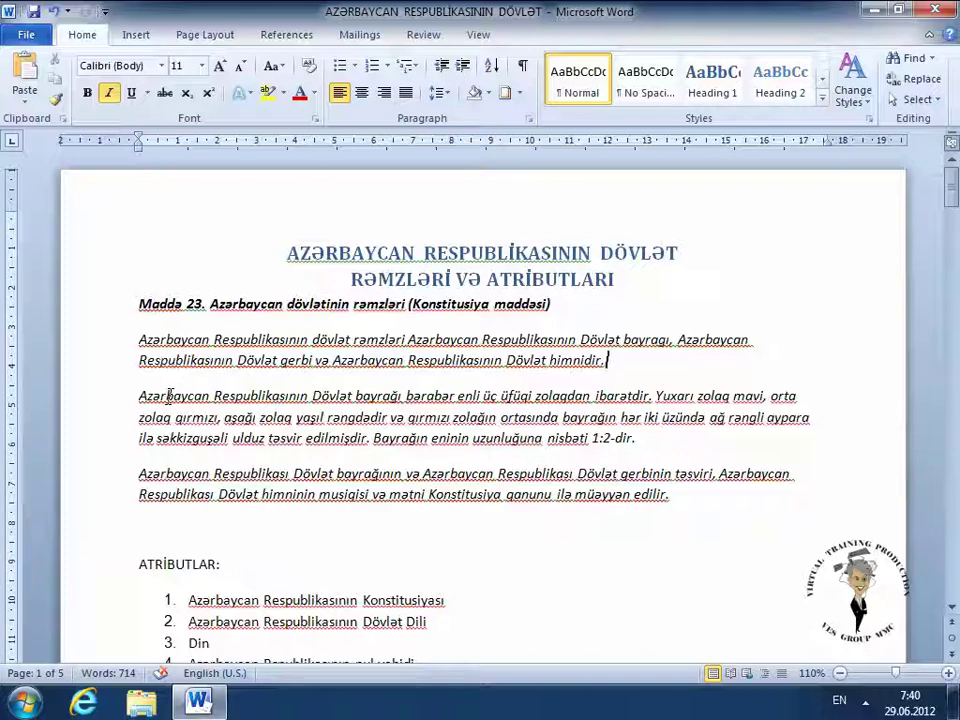
Double-click to select the word Azərbaycan, then triple-click to select the whole flag paragraph
{"action": "double_click", "coordinate": [170, 395]}
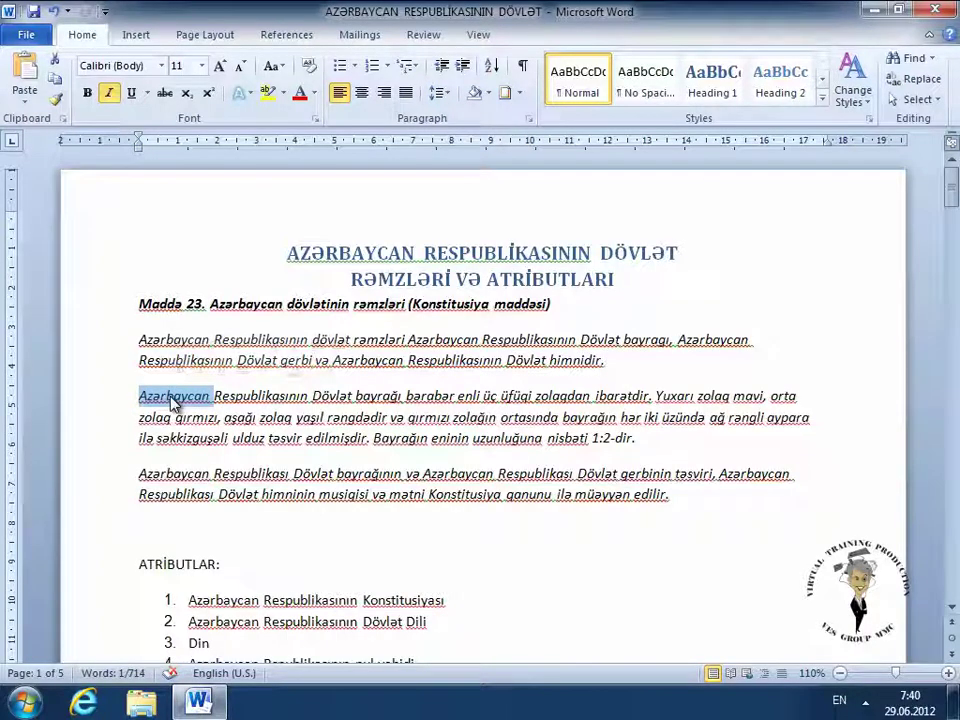
{"action": "left_click", "coordinate": [170, 393]}
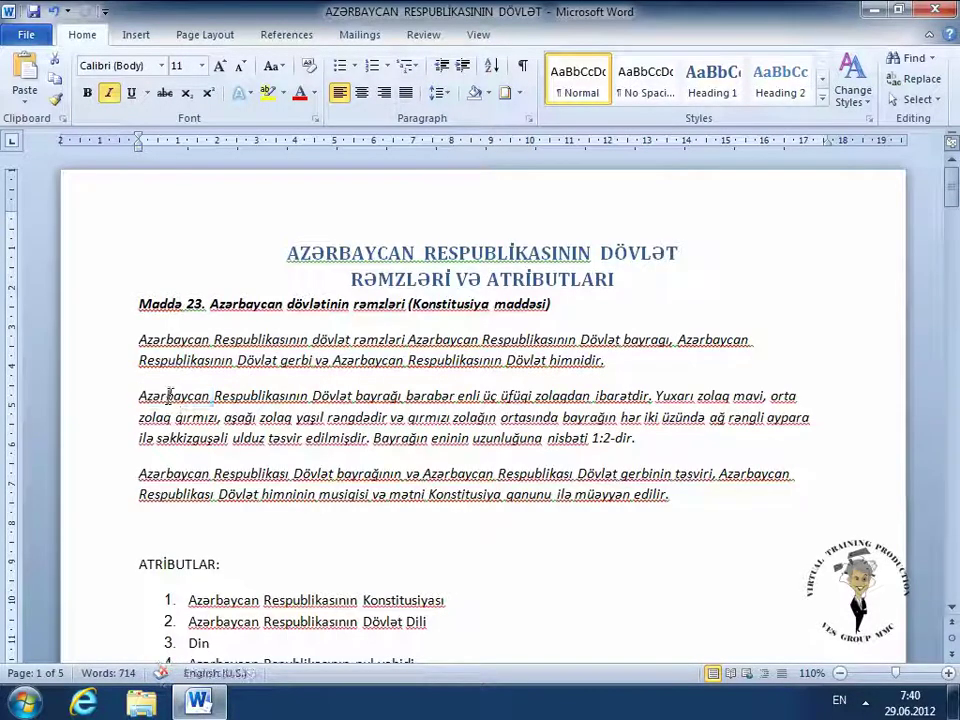
{"action": "triple_click", "coordinate": [171, 397]}
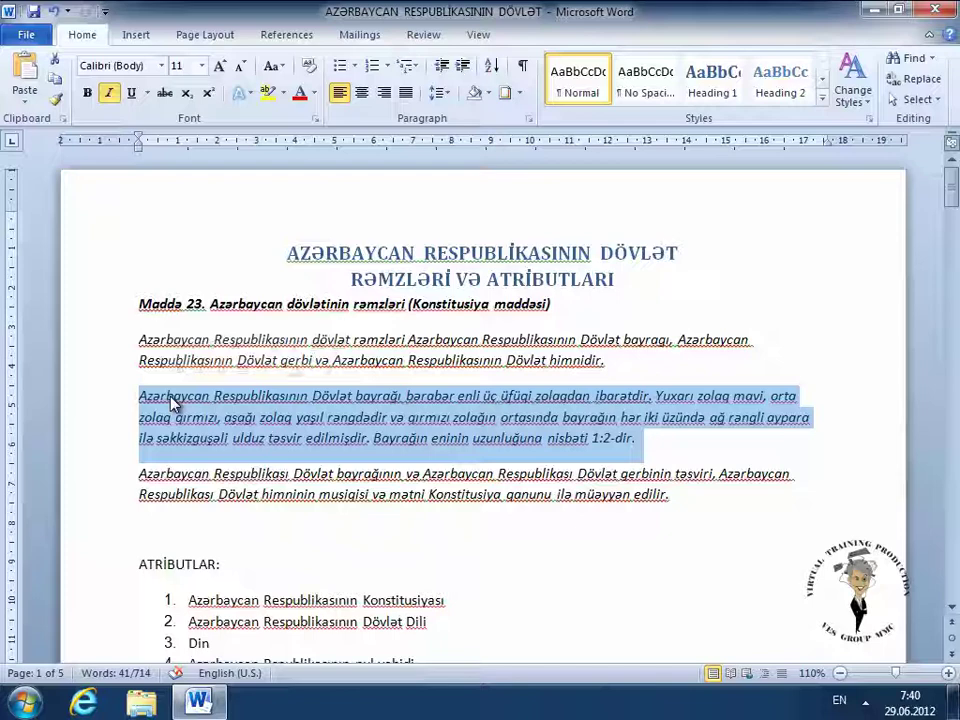
{"action": "left_click", "coordinate": [172, 400]}
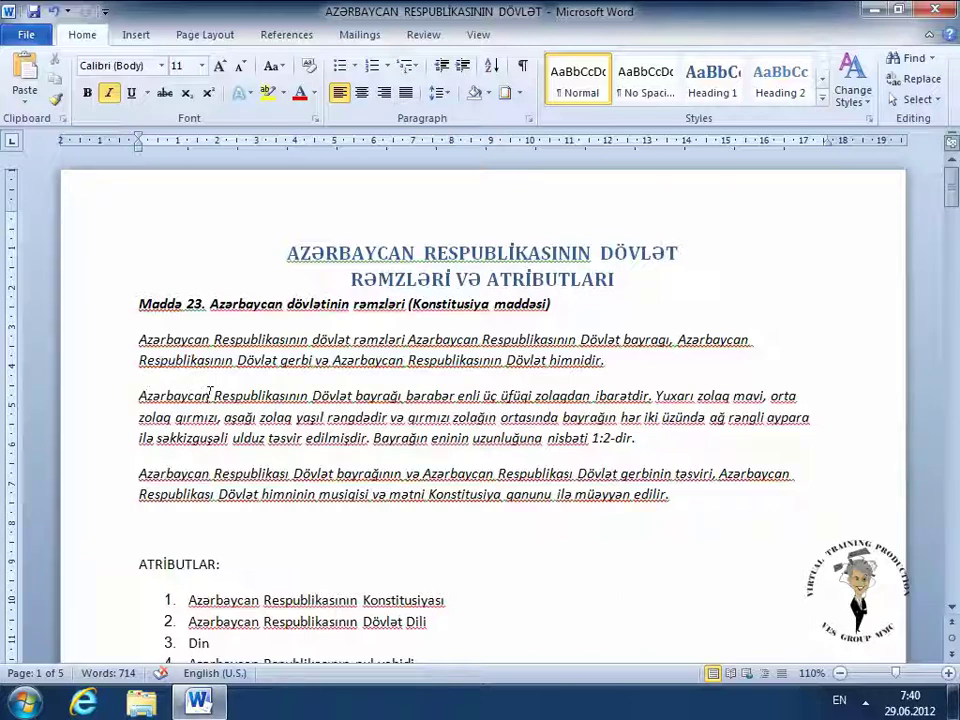
Select the letters 'Azər' from a caret placed before Azərbaycan
{"action": "left_click", "coordinate": [210, 392], "text": "shift"}
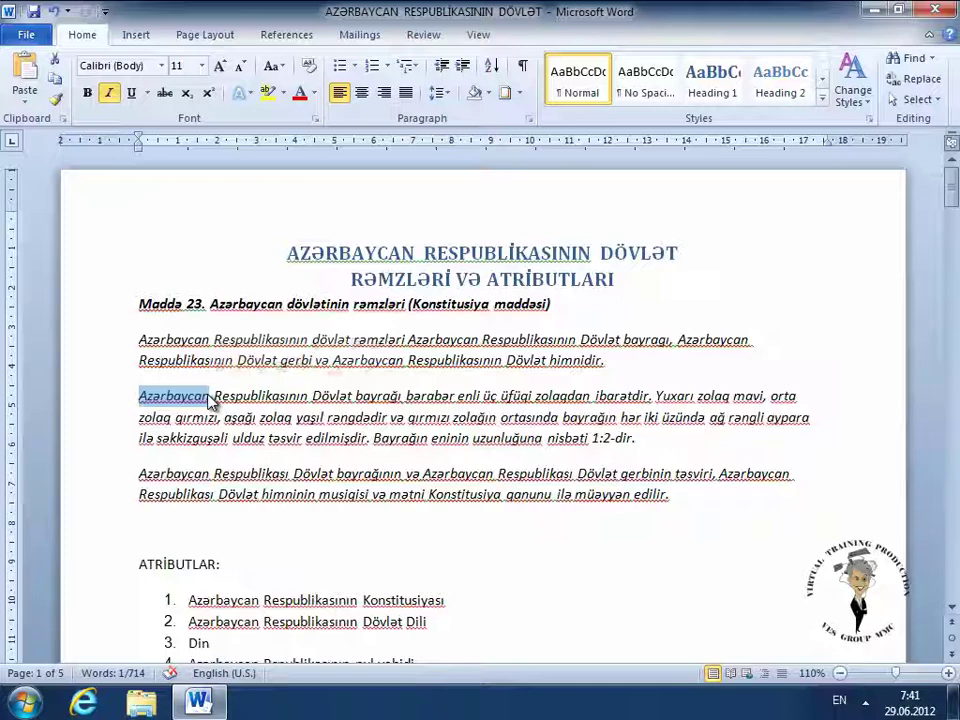
{"action": "left_click", "coordinate": [139, 400]}
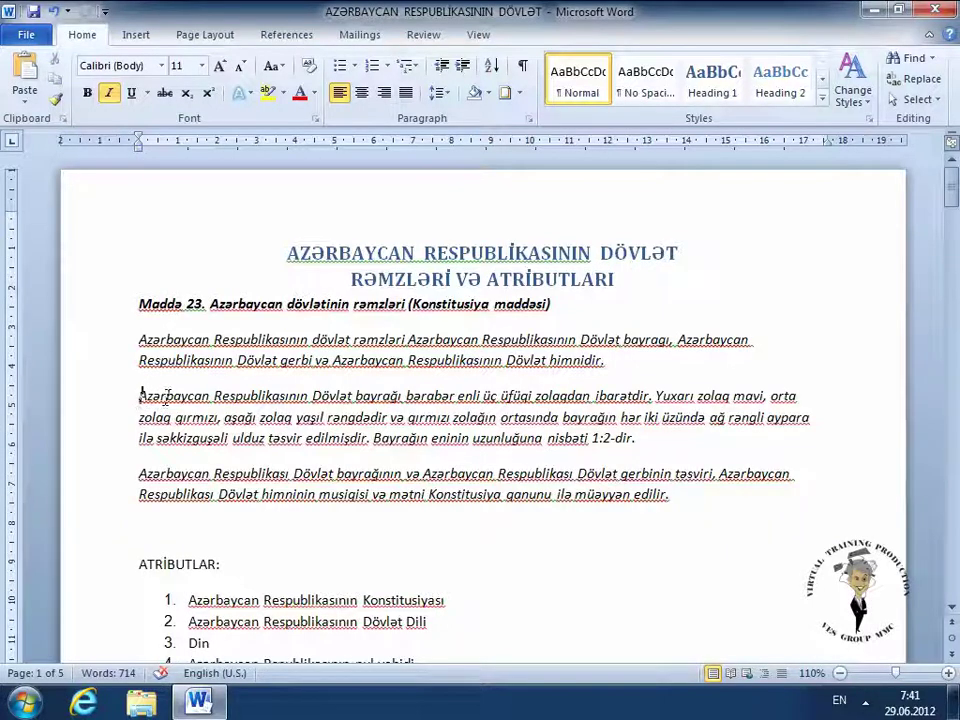
{"action": "left_click", "coordinate": [166, 396], "text": "shift"}
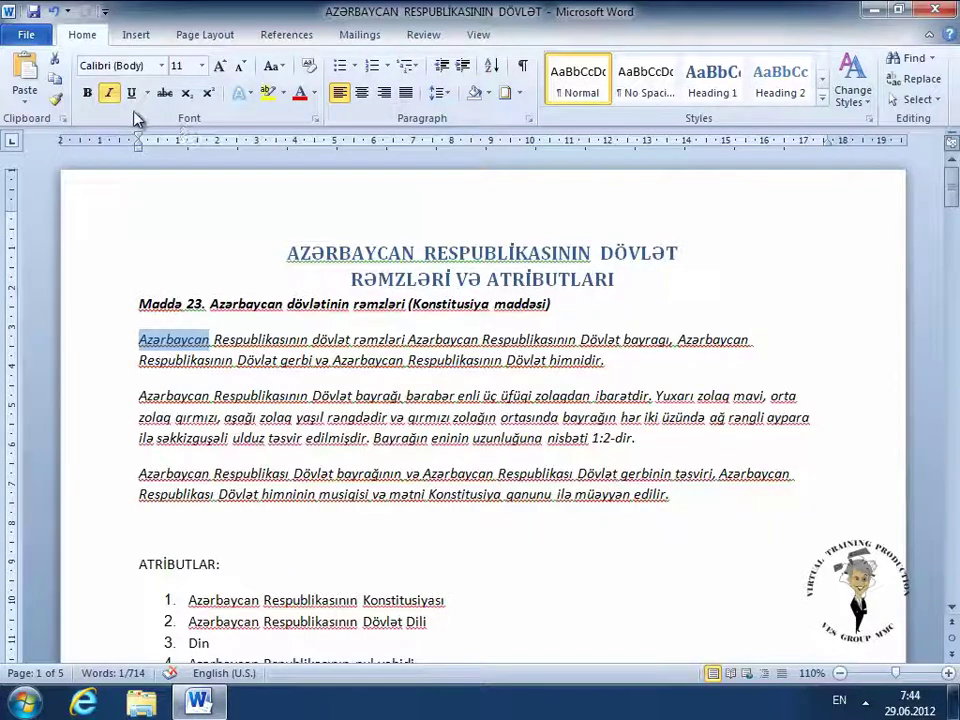
Make the selected word Azərbaycan bold and deselect it
{"action": "left_click", "coordinate": [89, 97]}
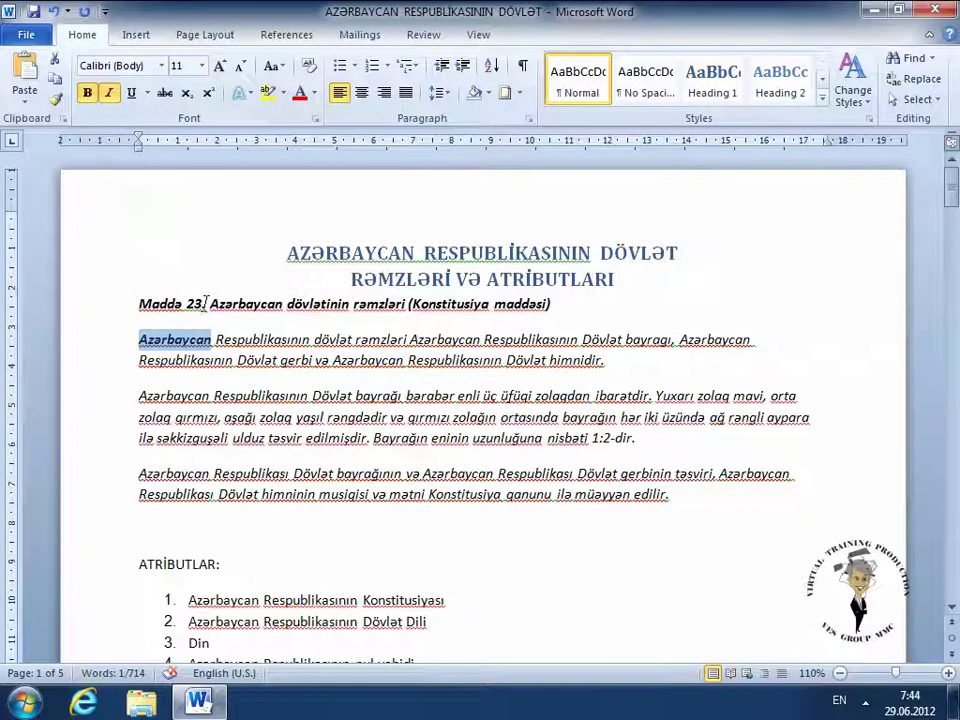
{"action": "left_click", "coordinate": [224, 360]}
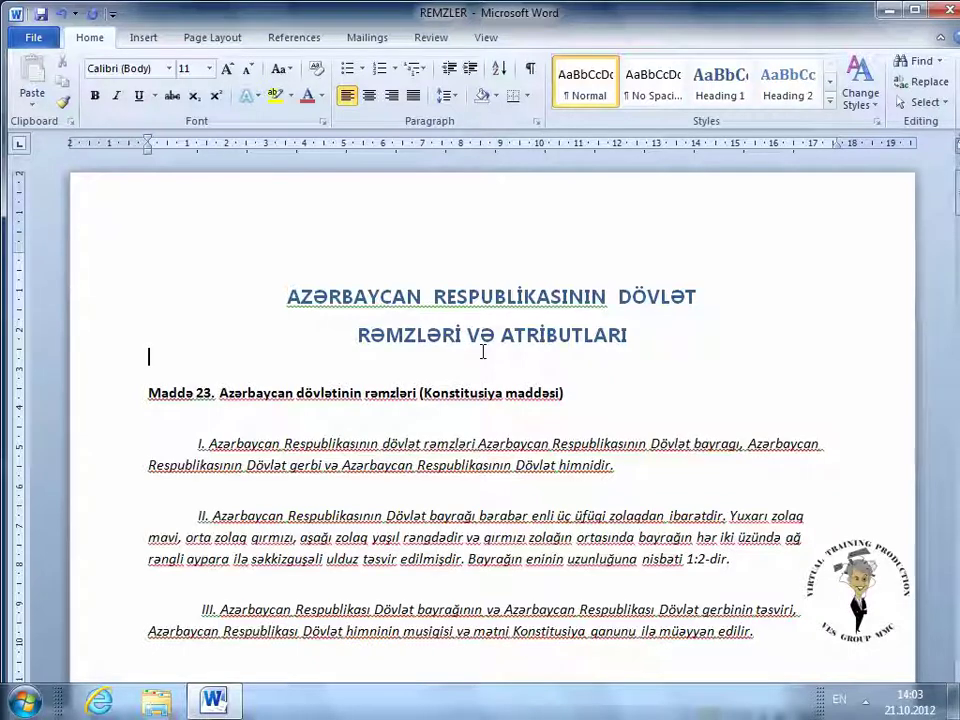
Select the red constitution heading in the ATRİBUTLAR list
{"action": "scroll", "coordinate": [483, 352], "scroll_direction": "down", "scroll_amount": 3}
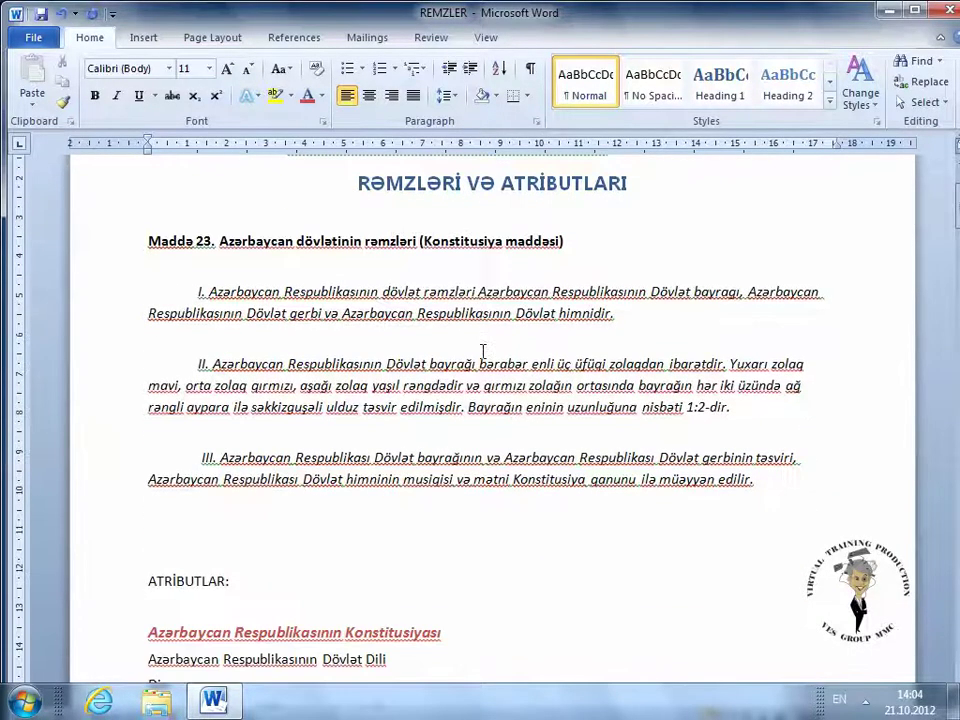
{"action": "scroll", "coordinate": [483, 352], "scroll_direction": "down", "scroll_amount": 2}
{"action": "scroll", "coordinate": [482, 349], "scroll_direction": "down", "scroll_amount": 2}
{"action": "scroll", "coordinate": [482, 349], "scroll_direction": "down", "scroll_amount": 1}
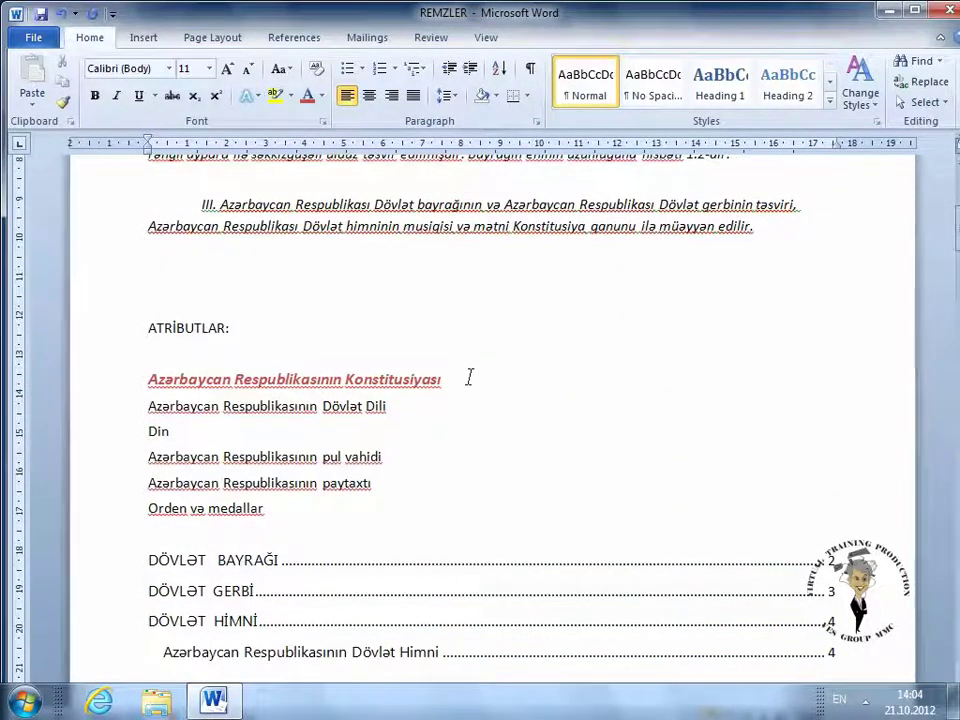
{"action": "left_click_drag", "start_coordinate": [469, 377], "coordinate": [201, 368]}
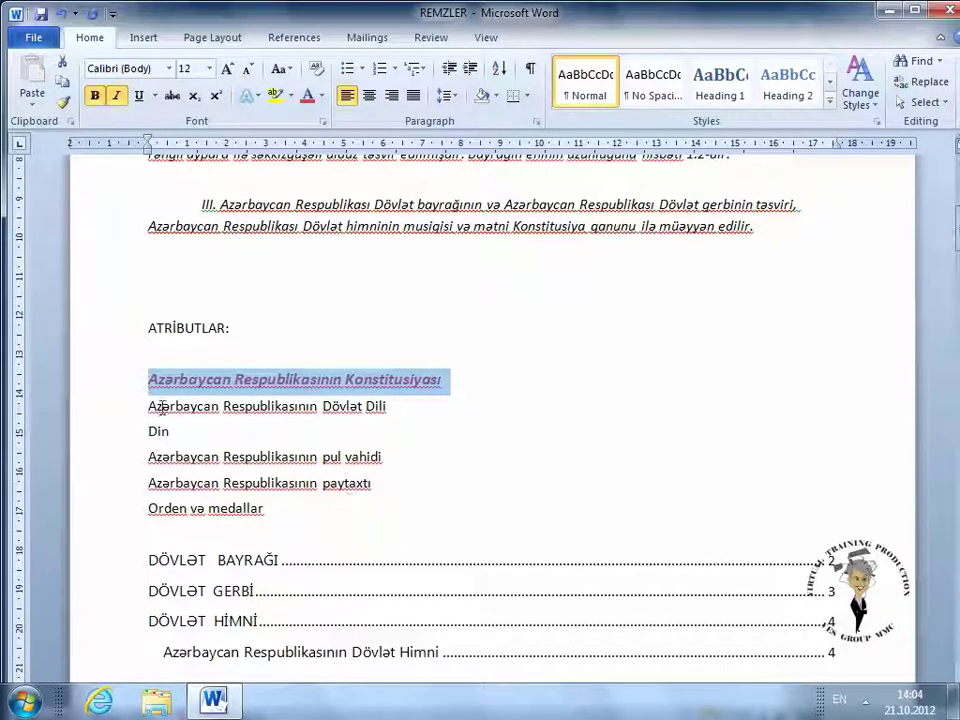
{"action": "left_click", "coordinate": [414, 406]}
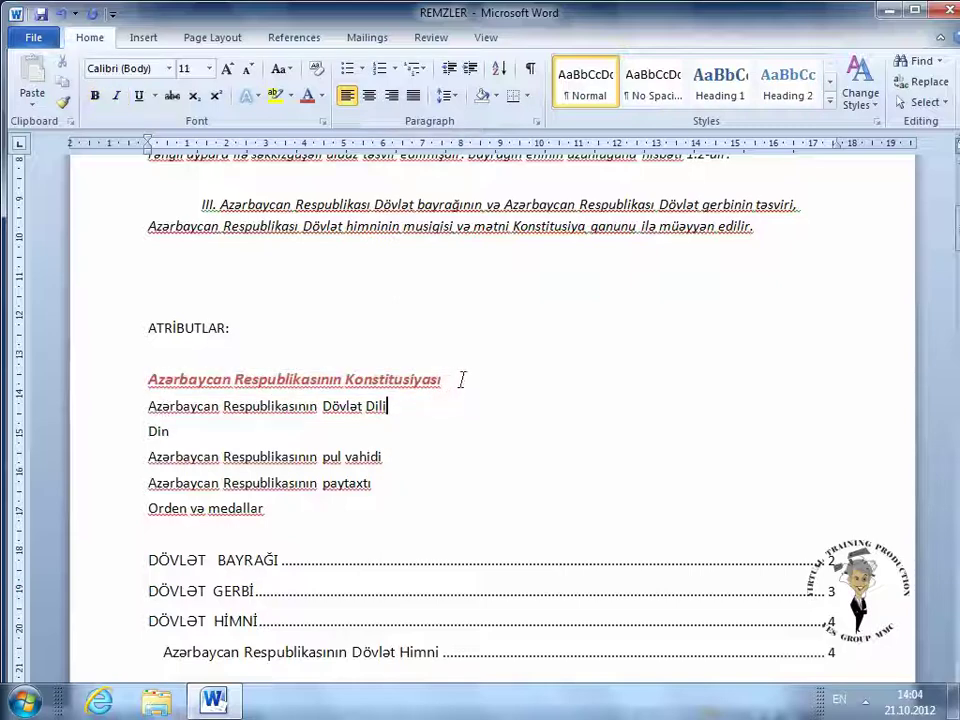
{"action": "left_click_drag", "start_coordinate": [462, 379], "coordinate": [146, 381]}
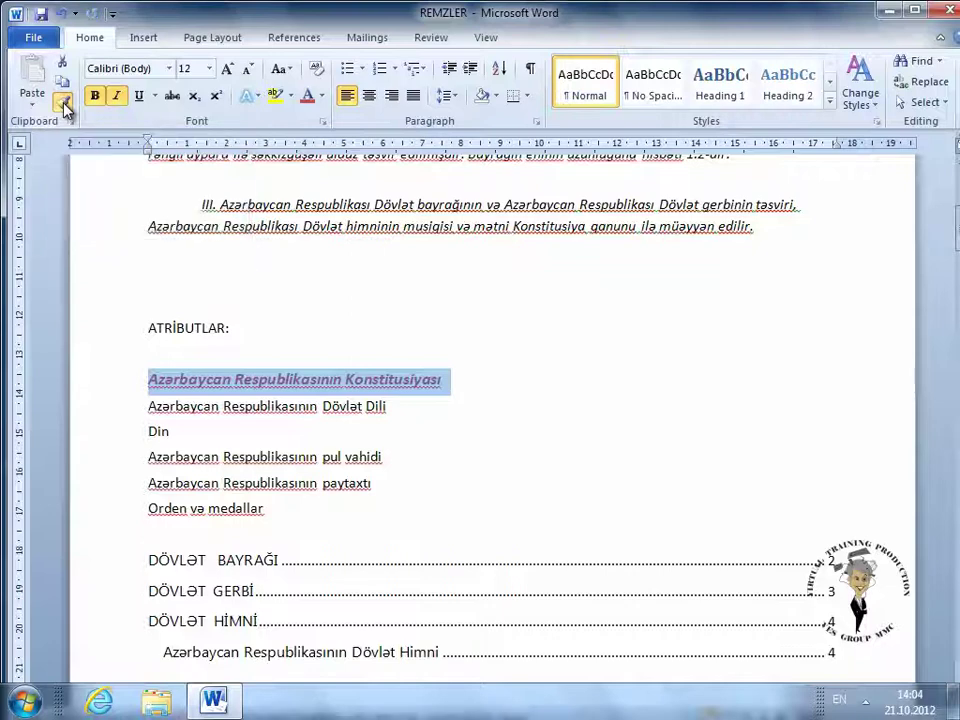
Apply the heading's red bold italic formatting to the remaining list items with Format Painter
{"action": "left_click", "coordinate": [64, 104]}
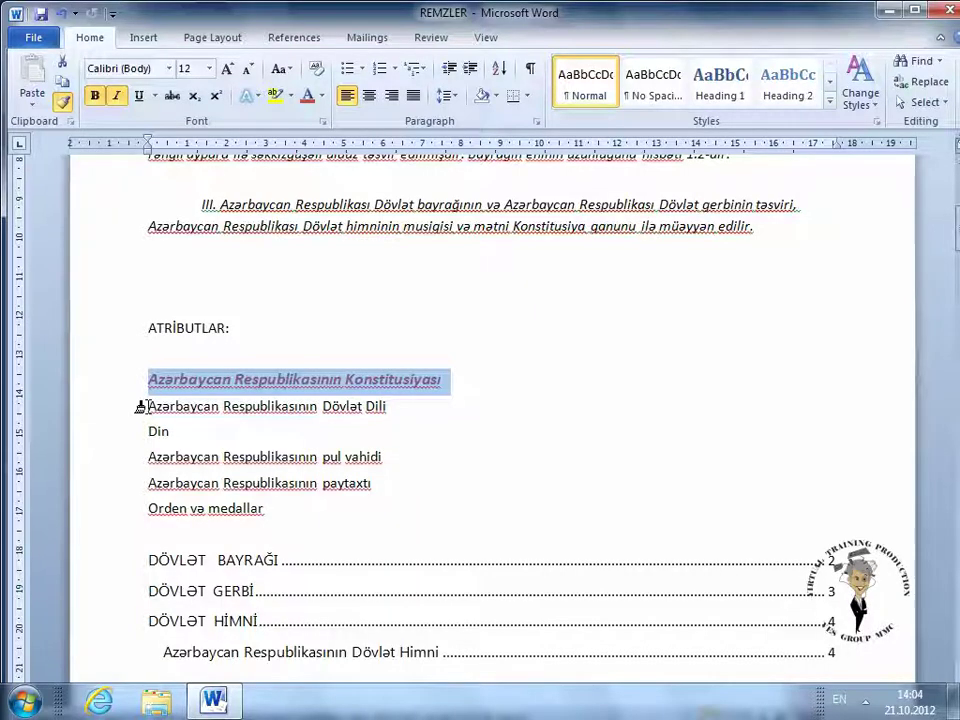
{"action": "mouse_move", "coordinate": [142, 406]}
{"action": "left_mouse_down"}
{"action": "mouse_move", "coordinate": [250, 501]}
{"action": "mouse_move", "coordinate": [283, 515]}
{"action": "left_mouse_up"}
{"action": "left_click", "coordinate": [311, 528]}
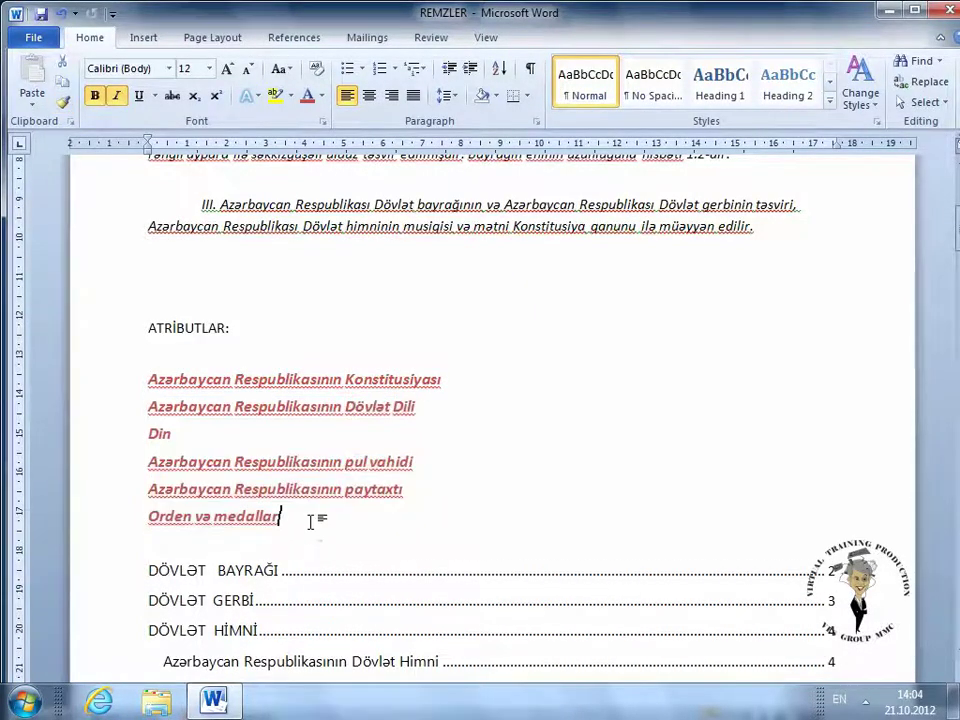
{"action": "left_click_drag", "start_coordinate": [288, 380], "coordinate": [150, 379]}
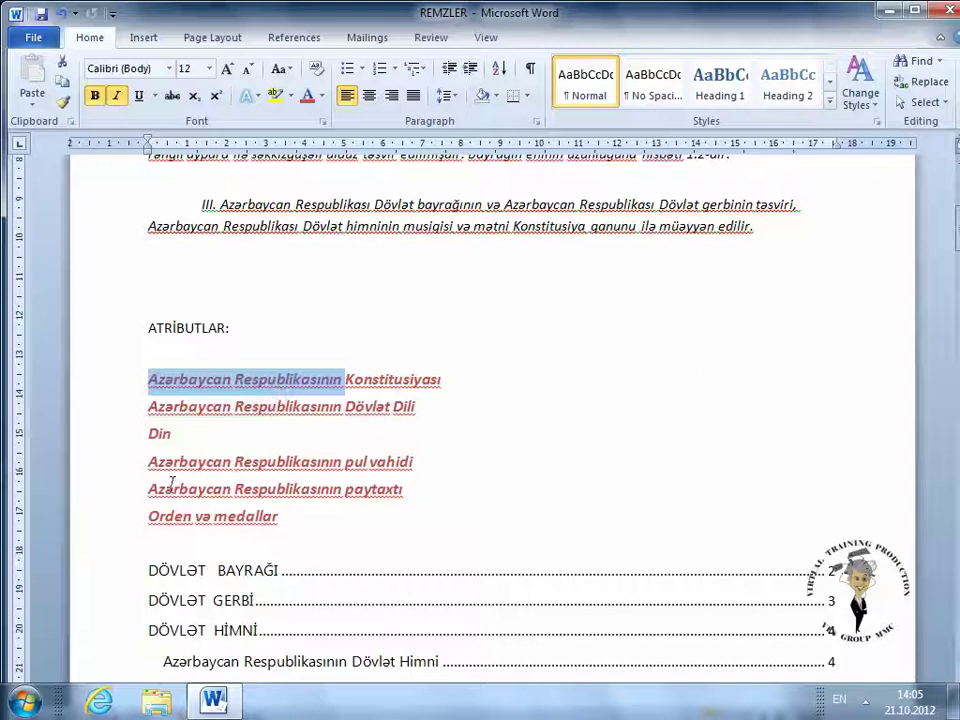
{"action": "left_click", "coordinate": [417, 496]}
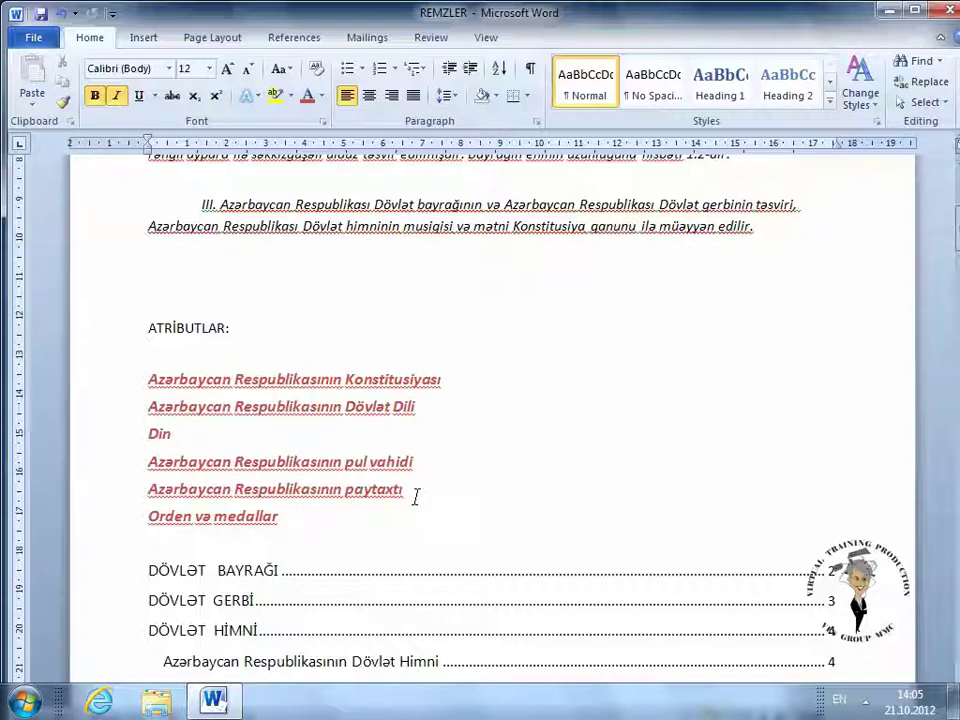
Clear all formatting from the items 'Dövlət Dili' through 'Orden və medallar'
{"action": "mouse_move", "coordinate": [296, 514]}
{"action": "left_mouse_down"}
{"action": "mouse_move", "coordinate": [194, 497]}
{"action": "mouse_move", "coordinate": [128, 407]}
{"action": "left_mouse_up"}
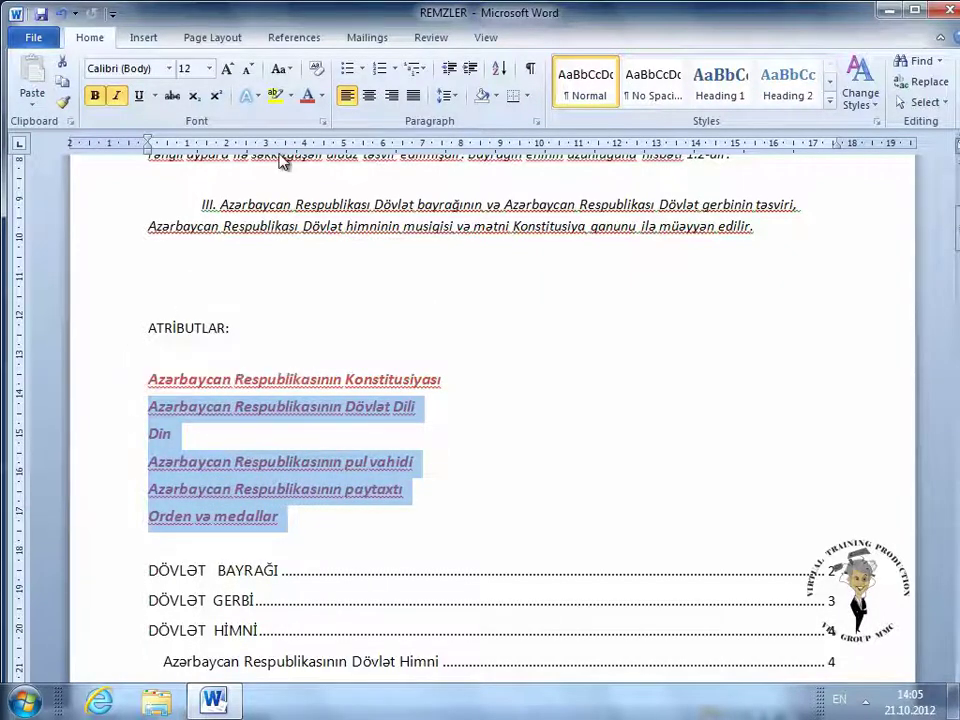
{"action": "left_click", "coordinate": [316, 69]}
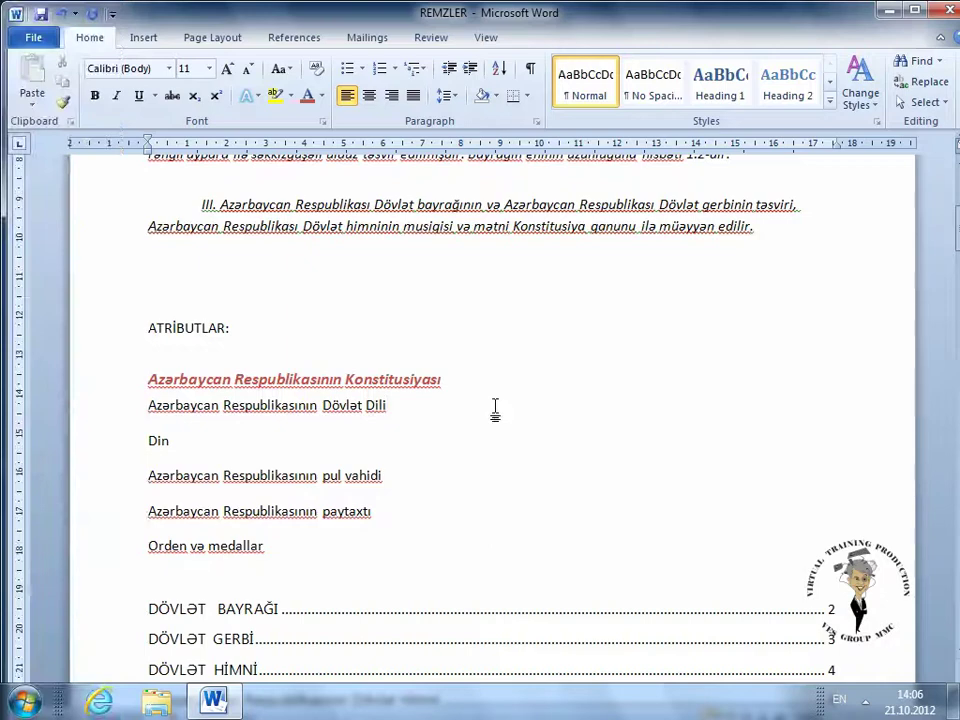
{"action": "left_click", "coordinate": [494, 410]}
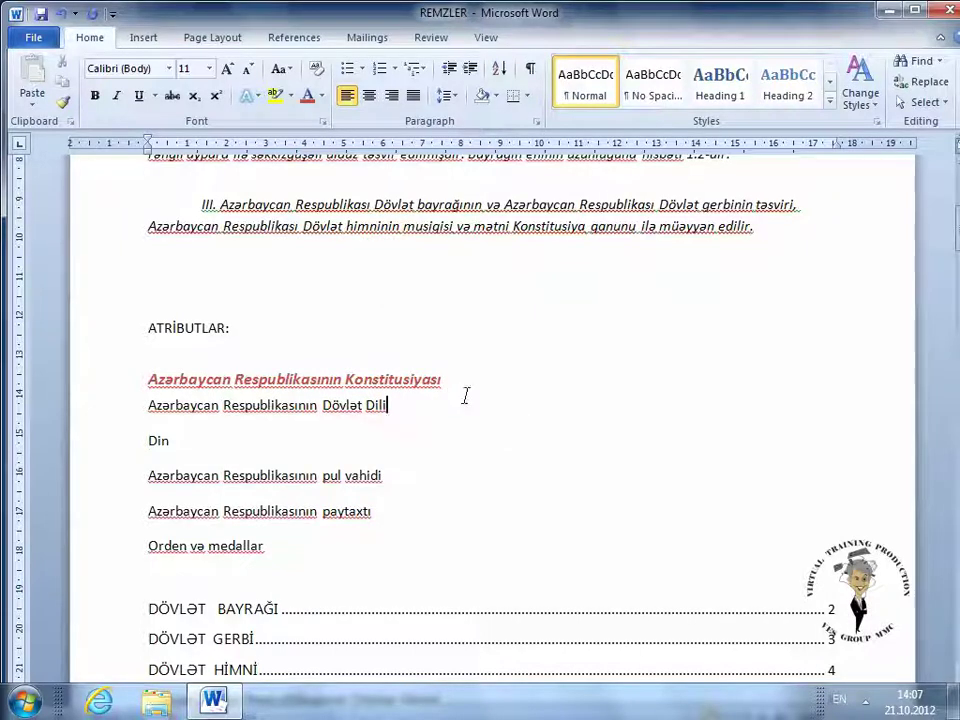
{"action": "left_click_drag", "start_coordinate": [441, 381], "coordinate": [175, 390]}
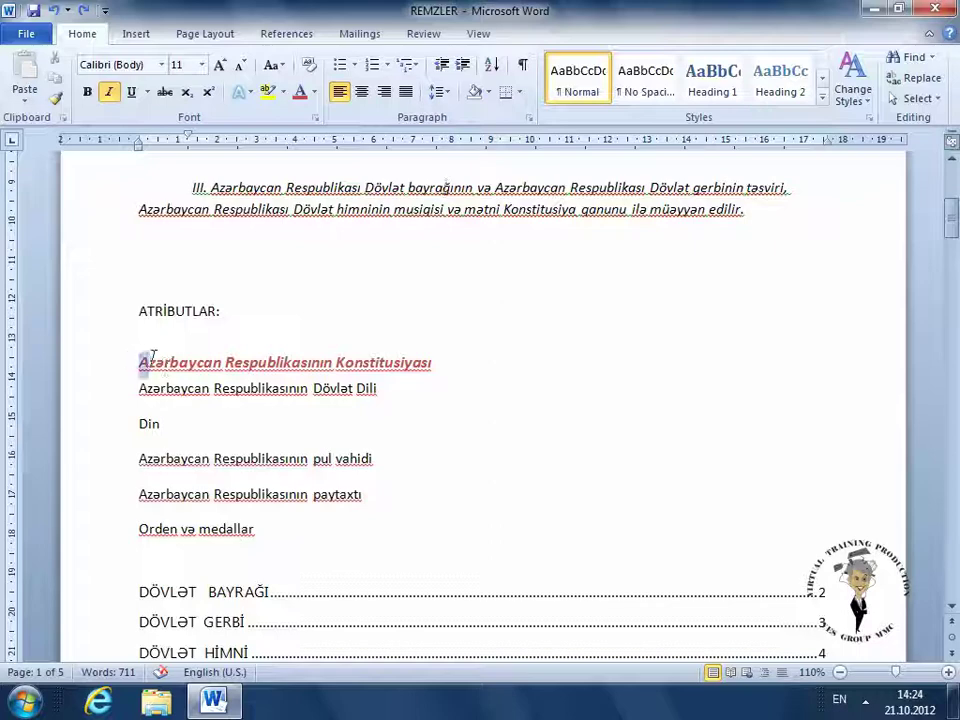
Copy the 'Azərbaycan Respublikasının Konstitusiyası' heading with Ctrl+C
{"action": "mouse_move", "coordinate": [140, 363]}
{"action": "left_mouse_down"}
{"action": "mouse_move", "coordinate": [278, 387]}
{"action": "mouse_move", "coordinate": [428, 369]}
{"action": "left_mouse_up"}
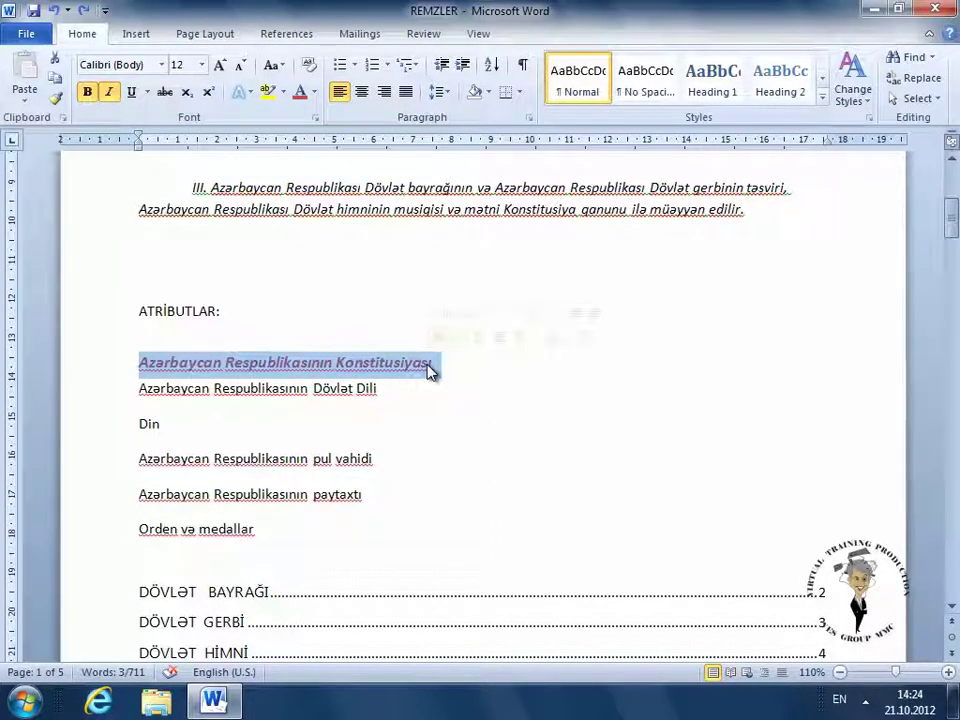
{"action": "right_click", "coordinate": [428, 369]}
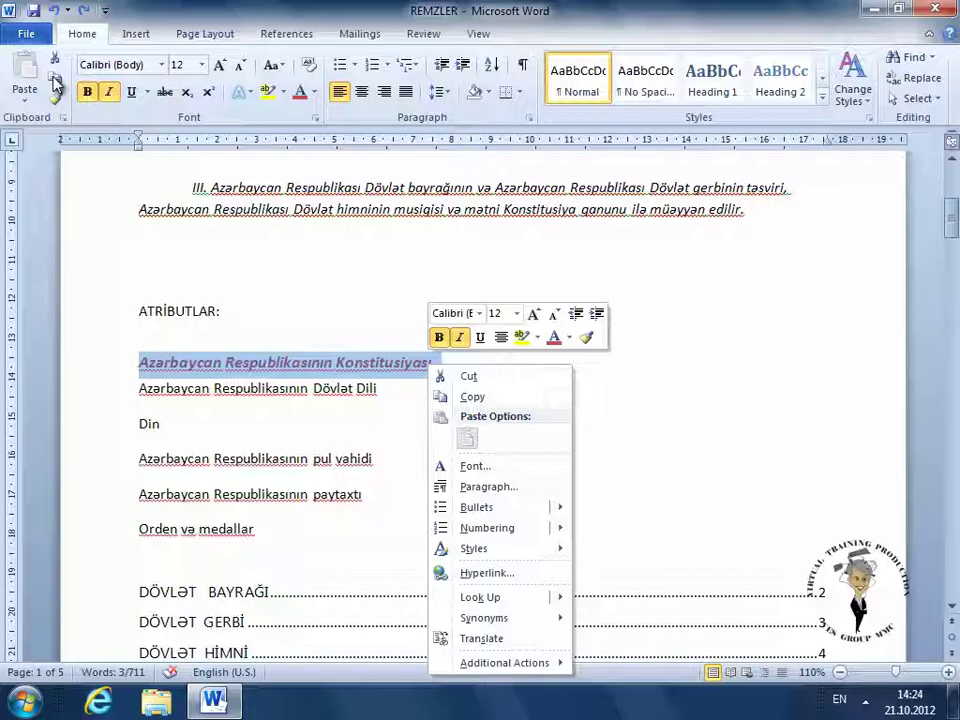
{"action": "key", "text": "ctrl+c"}
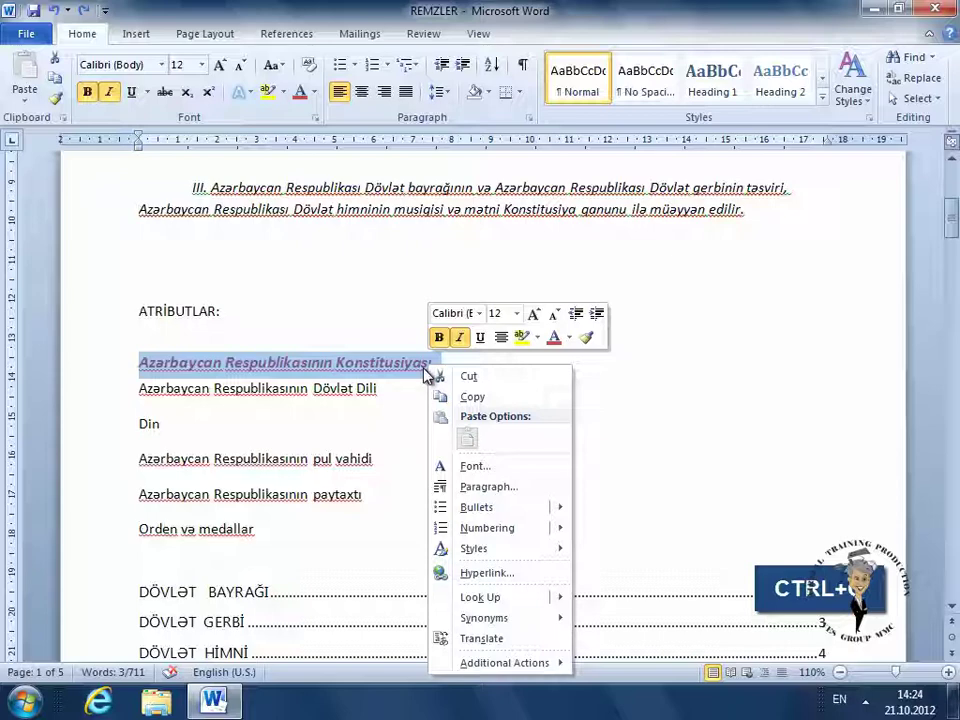
{"action": "key", "text": "Escape"}
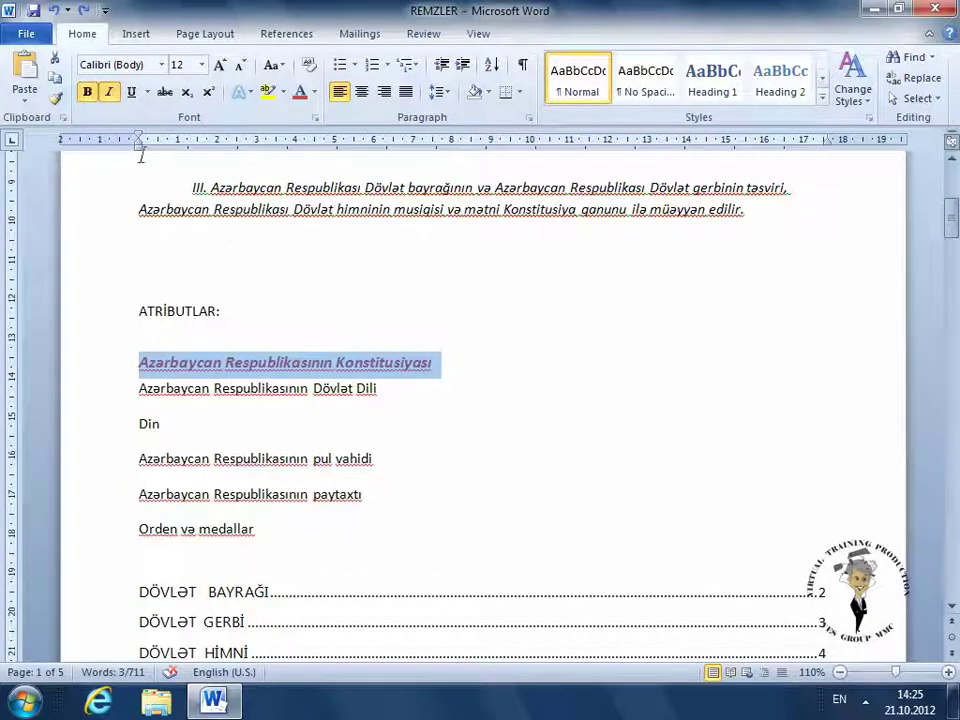
Show the Office Clipboard pane and scroll down to the anthem's closing lines
{"action": "left_click", "coordinate": [62, 119]}
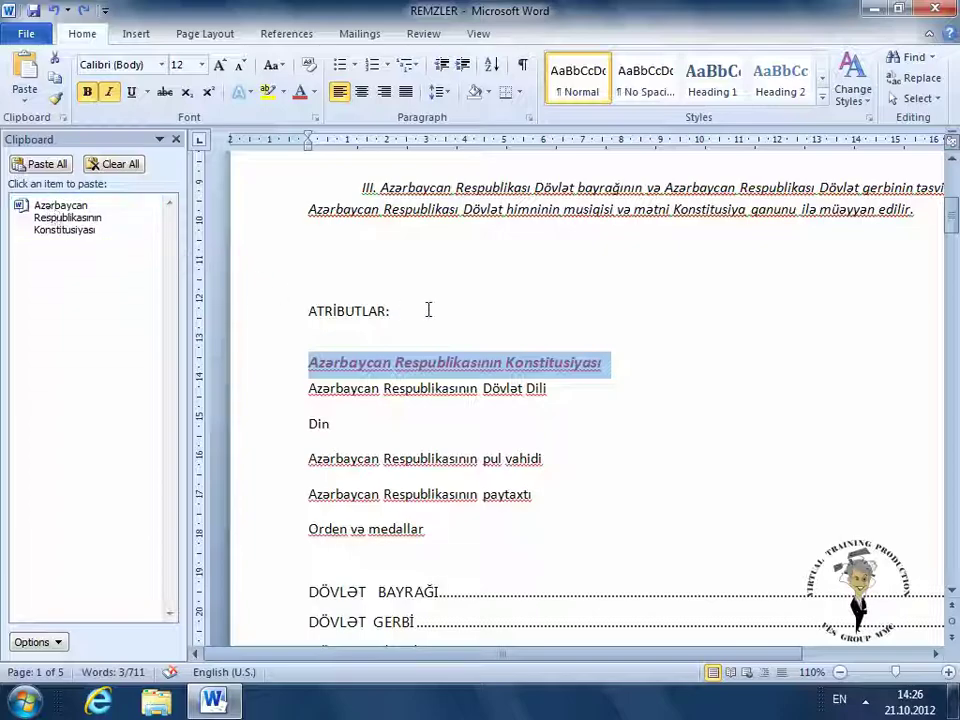
{"action": "left_click_drag", "start_coordinate": [951, 215], "coordinate": [954, 516]}
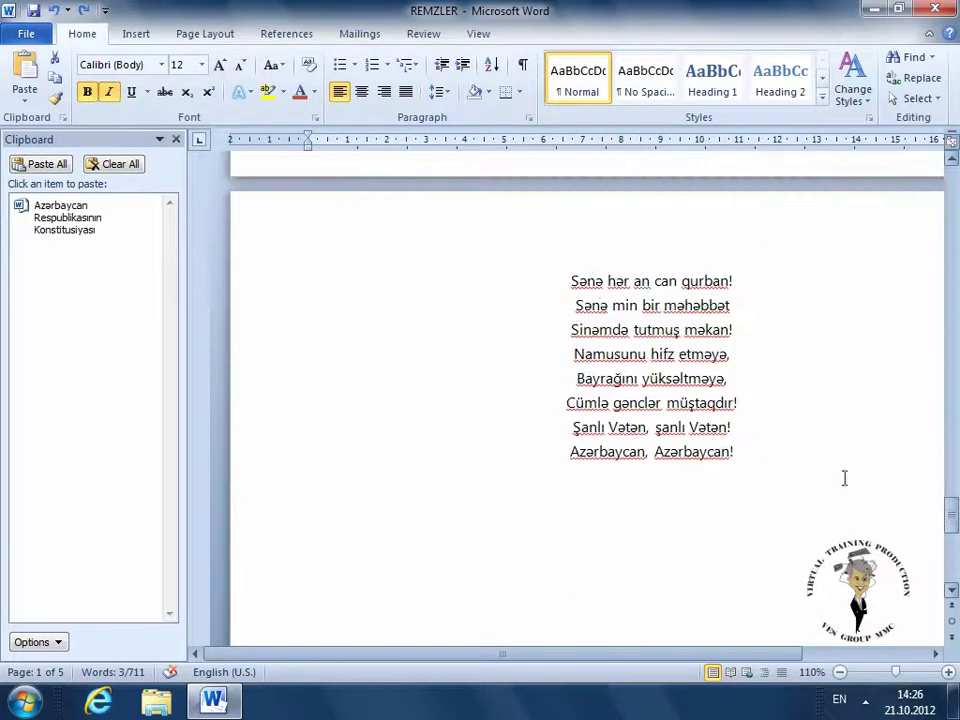
Add a left-aligned empty paragraph below the anthem and paste the constitution heading twice
{"action": "left_click", "coordinate": [793, 454]}
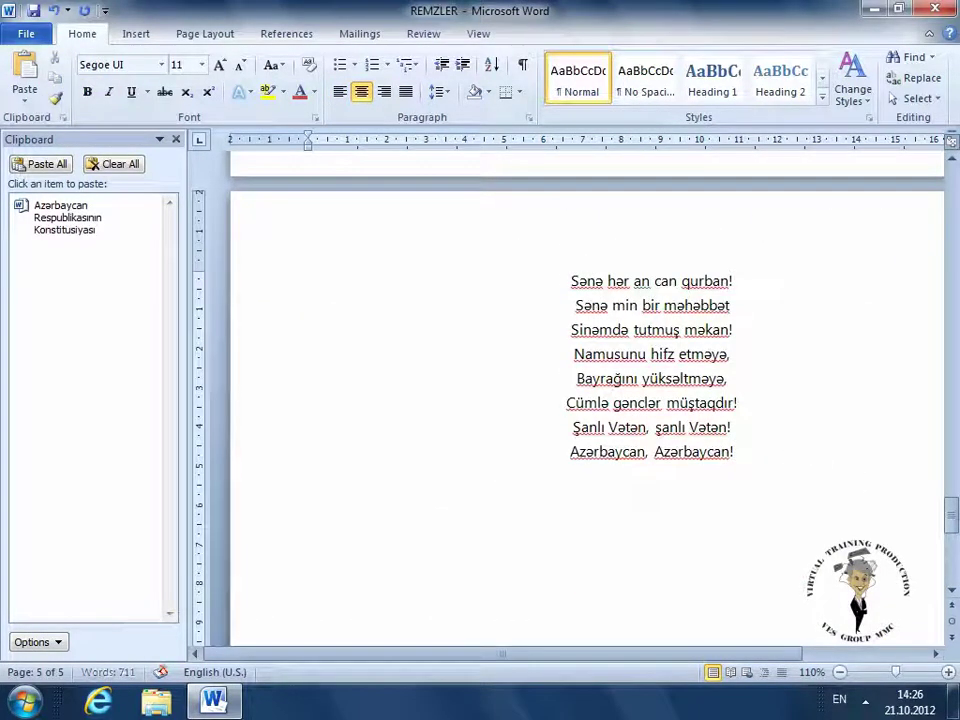
{"action": "key", "text": "Return"}
{"action": "left_click", "coordinate": [340, 92]}
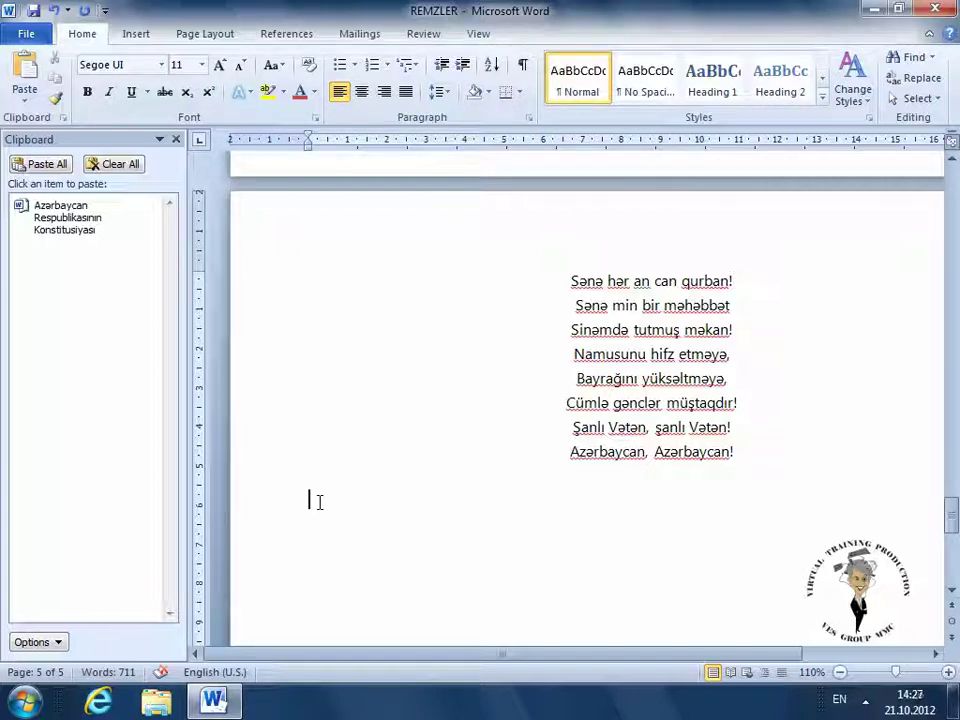
{"action": "right_click", "coordinate": [320, 502]}
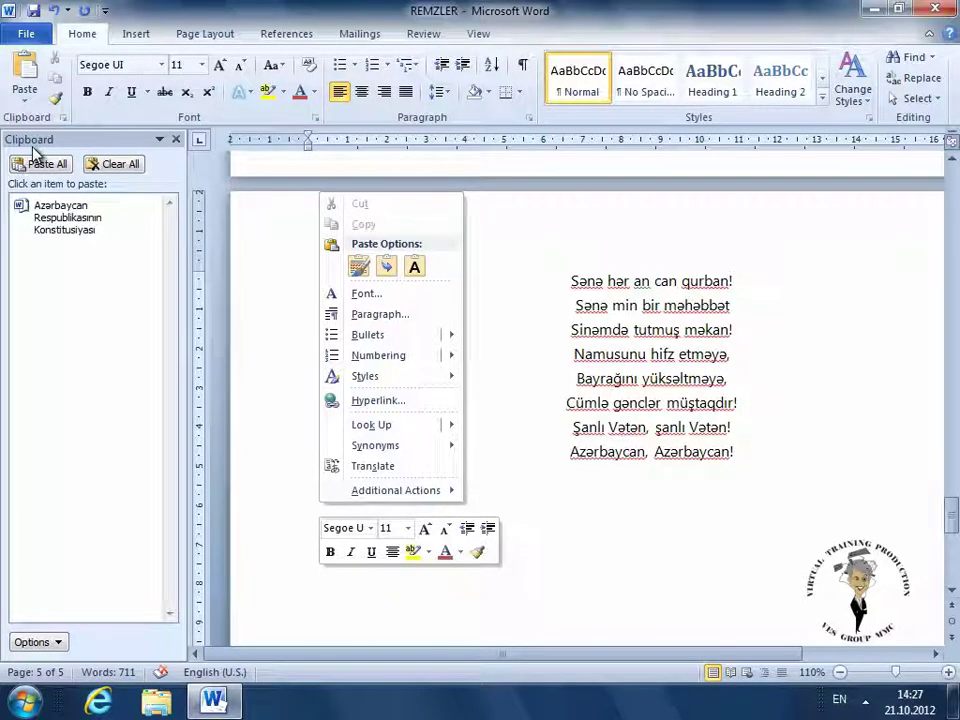
{"action": "left_click", "coordinate": [58, 226]}
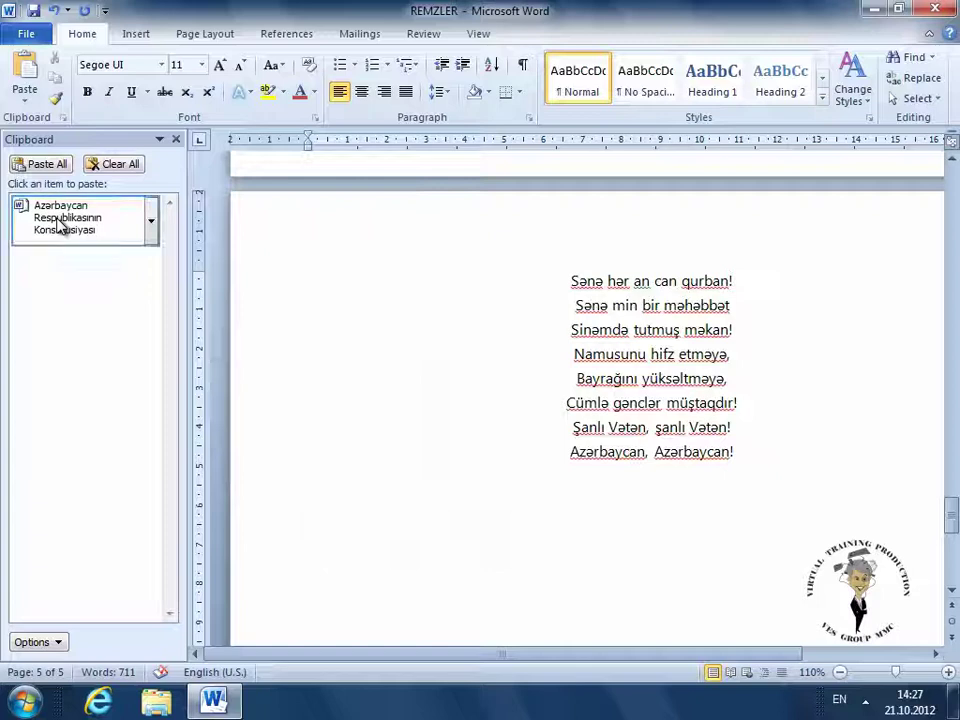
{"action": "left_click", "coordinate": [58, 226]}
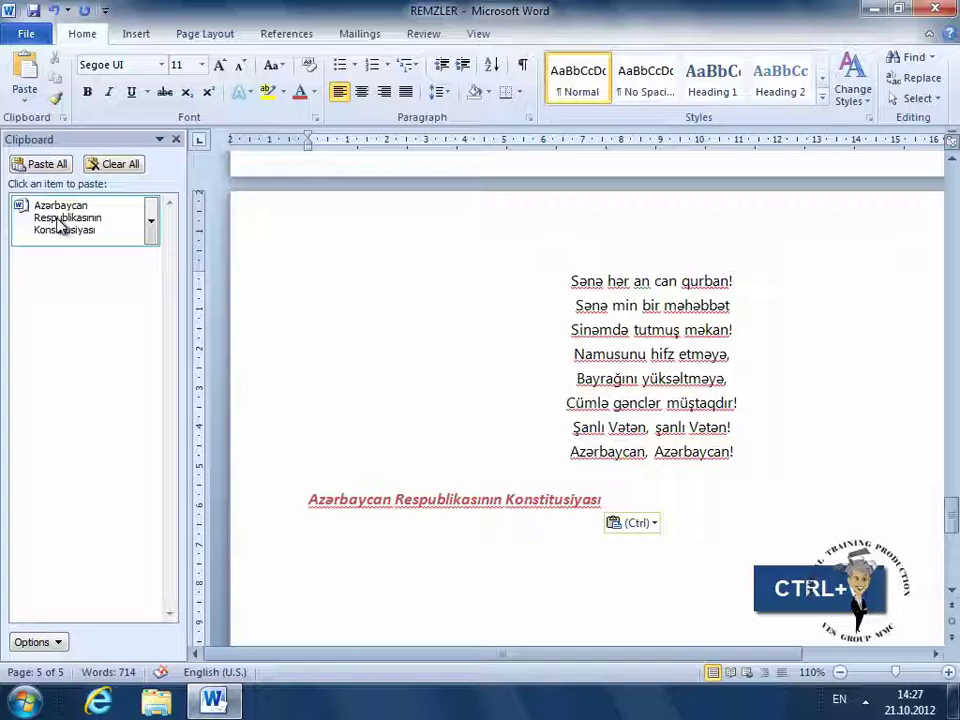
{"action": "key", "text": "ctrl+v"}
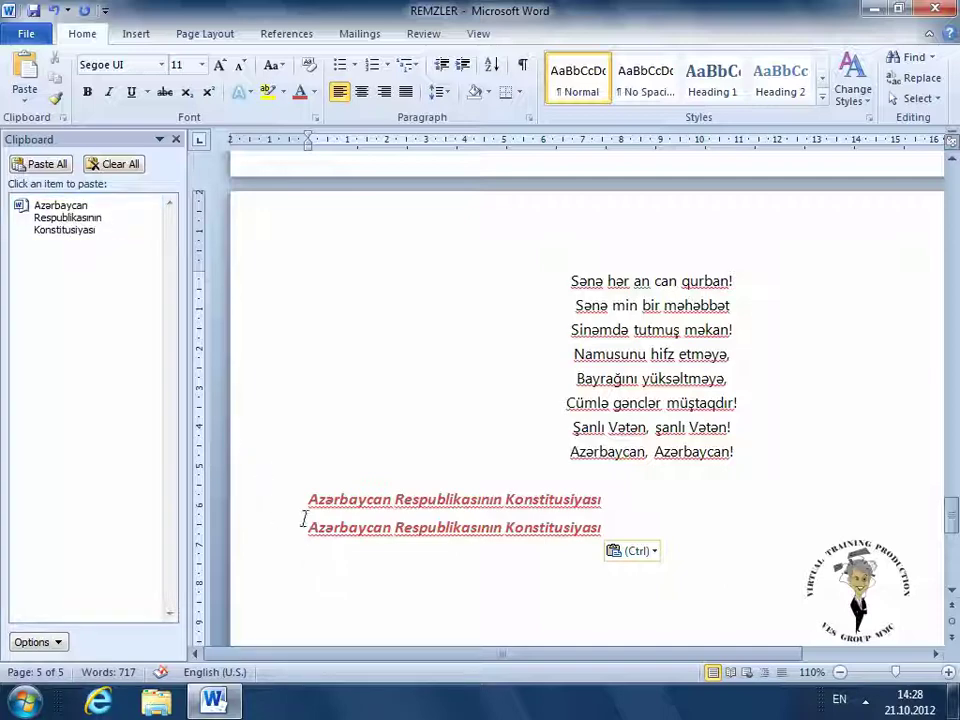
Cut the second, duplicate constitution heading with Ctrl+X
{"action": "left_click_drag", "start_coordinate": [308, 527], "coordinate": [541, 537]}
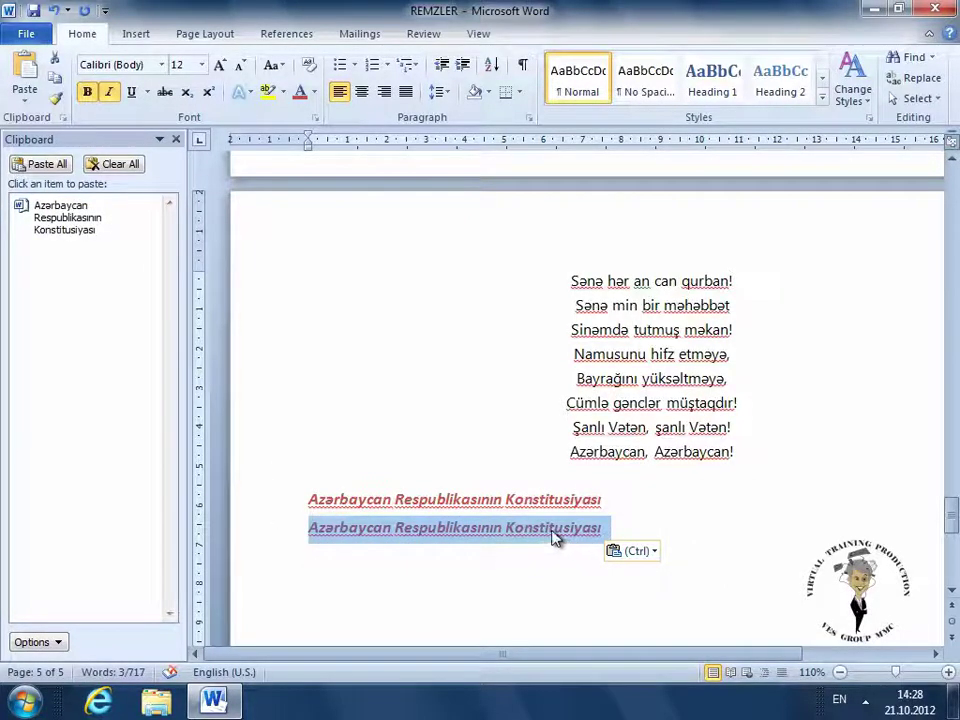
{"action": "right_click", "coordinate": [553, 537]}
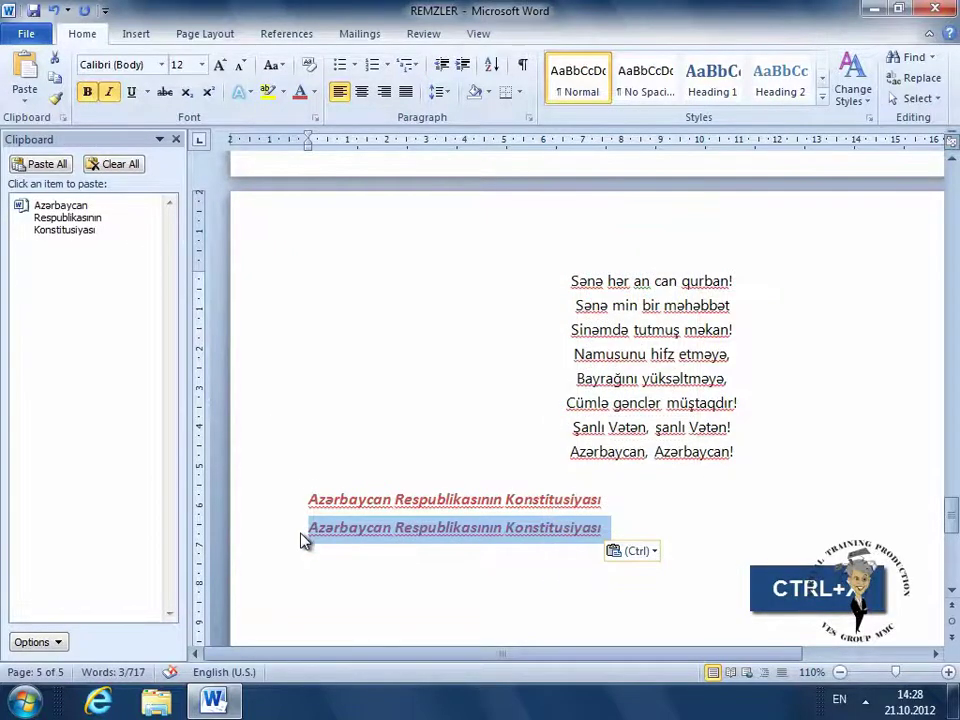
{"action": "key", "text": "ctrl+x"}
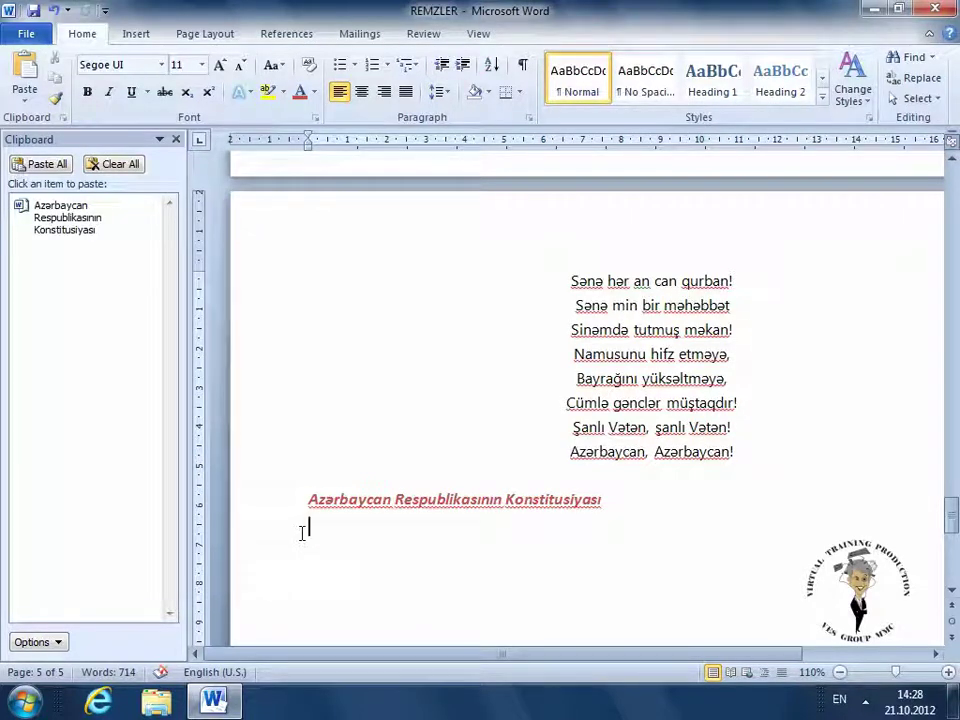
Paste the clipboard's Constitution title onto the empty line below 'Orden və medallar'
{"action": "scroll", "coordinate": [301, 533], "scroll_direction": "up", "scroll_amount": 6}
{"action": "scroll", "coordinate": [301, 533], "scroll_direction": "up", "scroll_amount": 15}
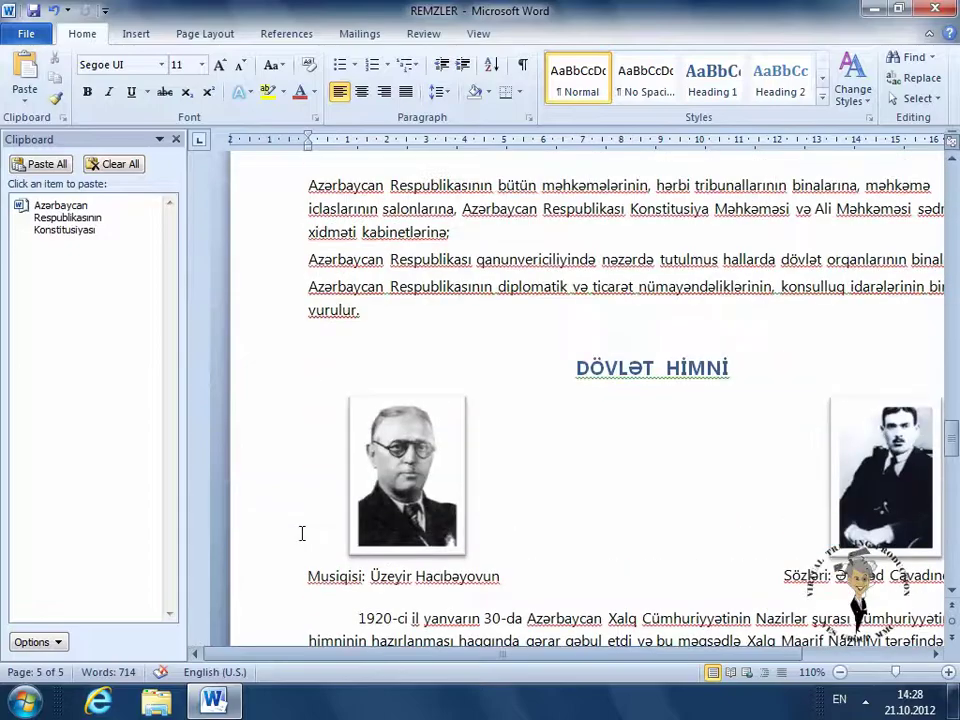
{"action": "scroll", "coordinate": [301, 533], "scroll_direction": "up", "scroll_amount": 5}
{"action": "scroll", "coordinate": [301, 533], "scroll_direction": "up", "scroll_amount": 8}
{"action": "scroll", "coordinate": [301, 533], "scroll_direction": "up", "scroll_amount": 4}
{"action": "scroll", "coordinate": [301, 533], "scroll_direction": "up", "scroll_amount": 6}
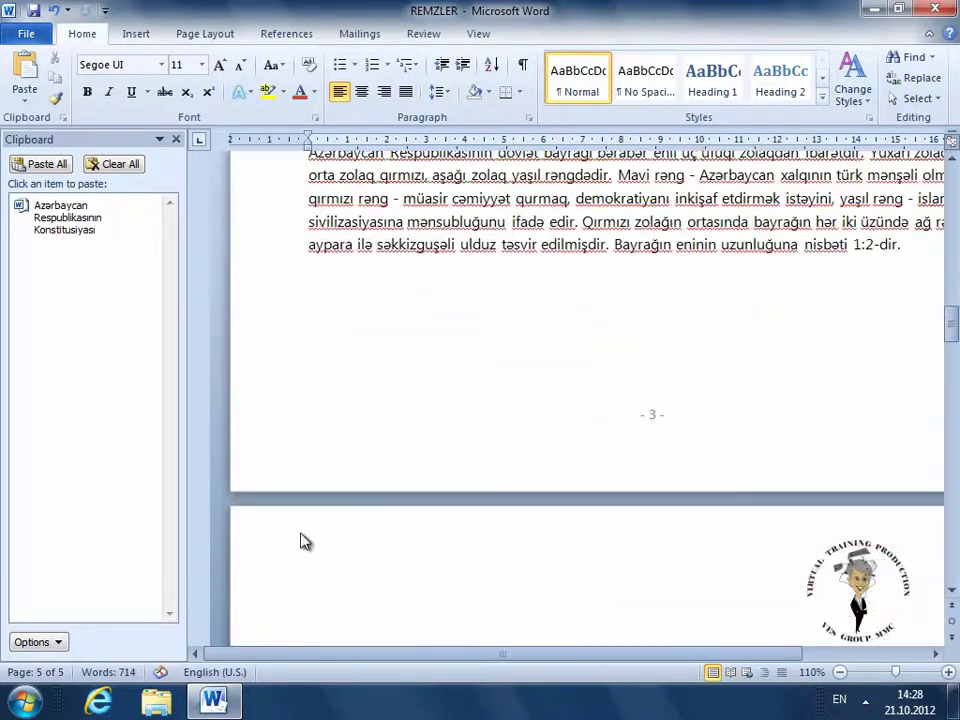
{"action": "scroll", "coordinate": [301, 533], "scroll_direction": "up", "scroll_amount": 5}
{"action": "scroll", "coordinate": [301, 533], "scroll_direction": "up", "scroll_amount": 12}
{"action": "scroll", "coordinate": [301, 533], "scroll_direction": "up", "scroll_amount": 4}
{"action": "scroll", "coordinate": [301, 533], "scroll_direction": "up", "scroll_amount": 2}
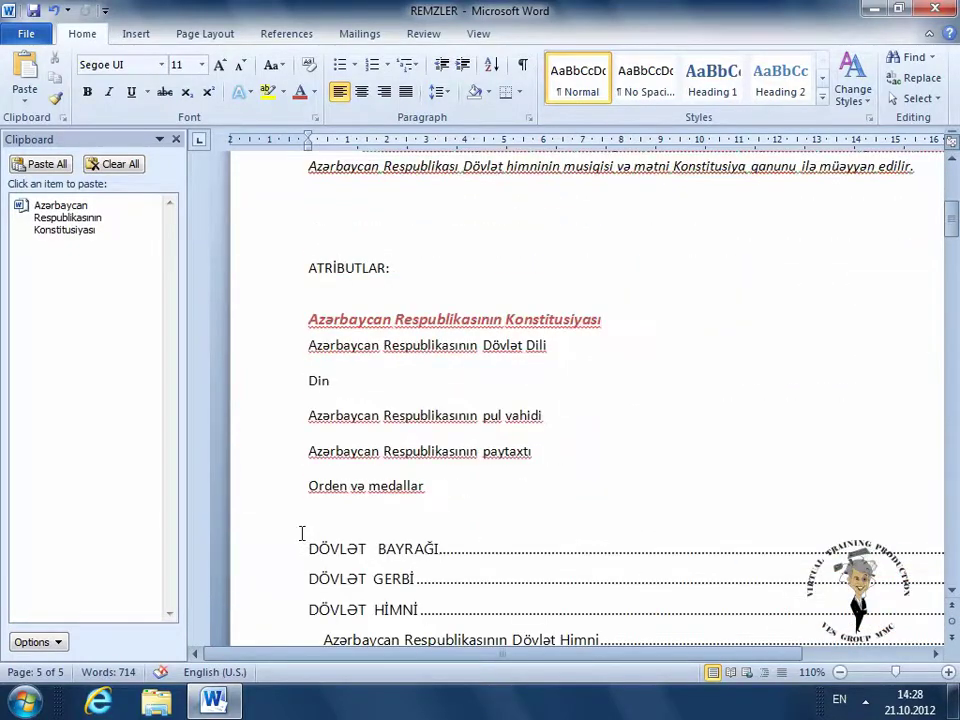
{"action": "scroll", "coordinate": [301, 533], "scroll_direction": "down", "scroll_amount": 2}
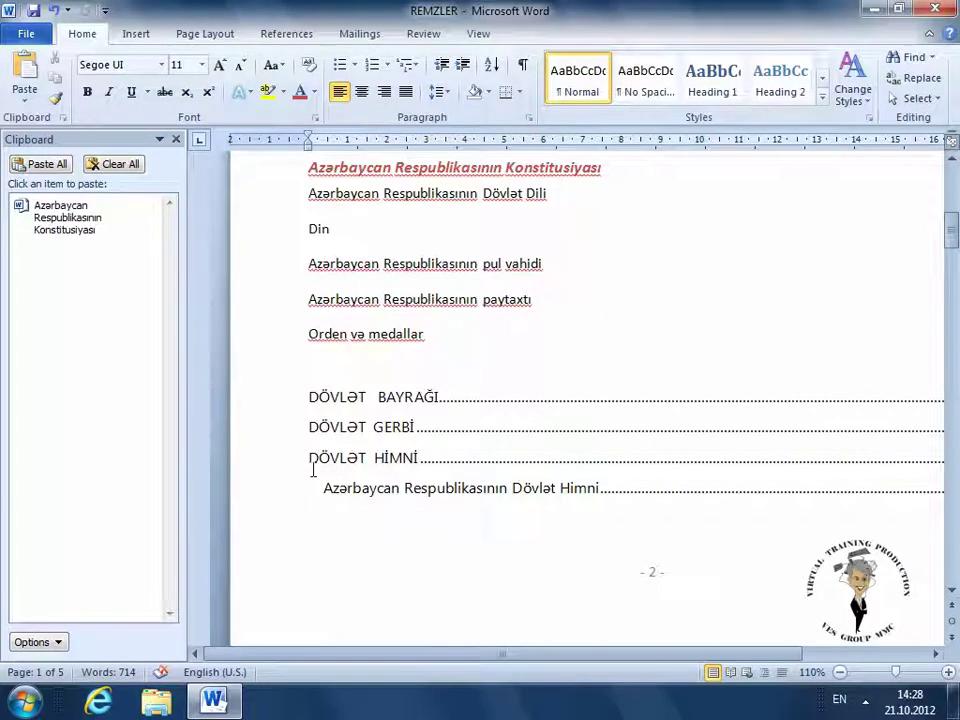
{"action": "left_click", "coordinate": [321, 365]}
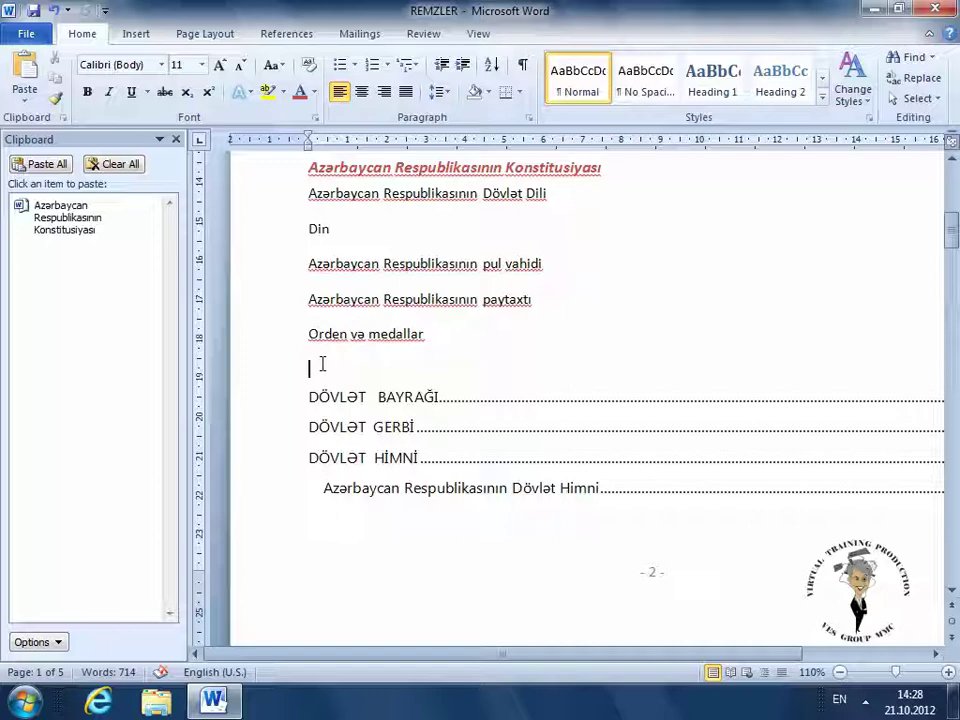
{"action": "right_click", "coordinate": [322, 365]}
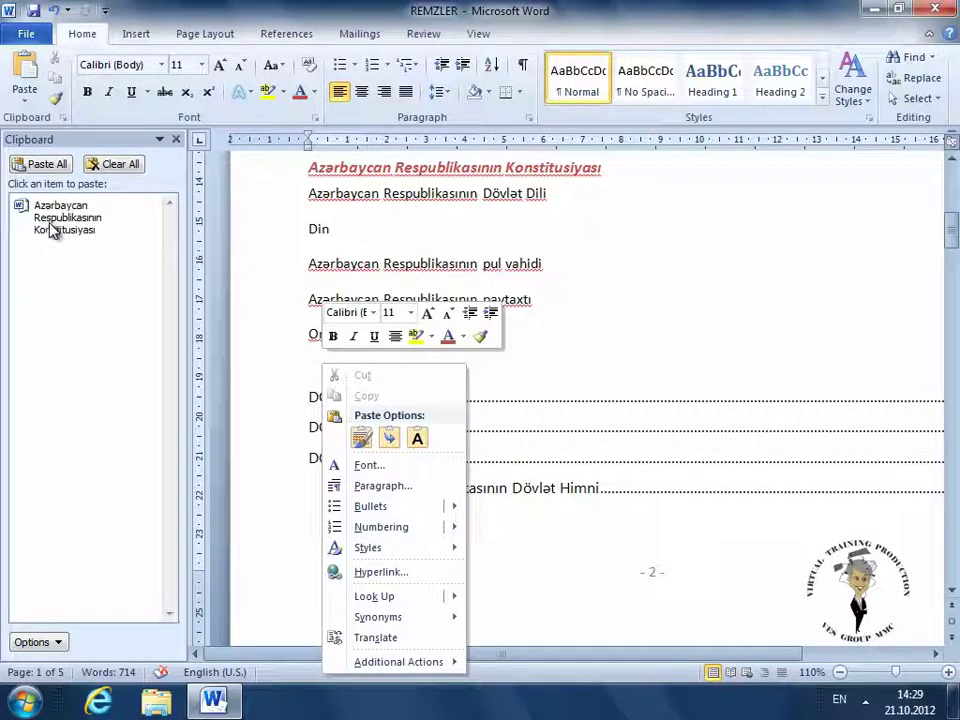
{"action": "left_click", "coordinate": [67, 222]}
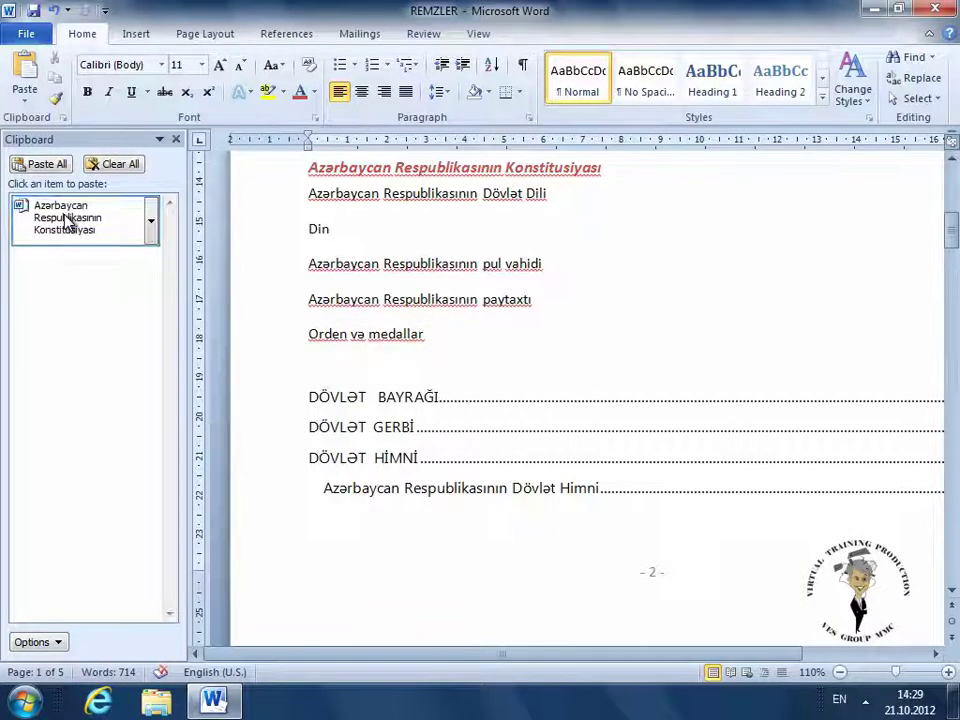
{"action": "left_click", "coordinate": [67, 222]}
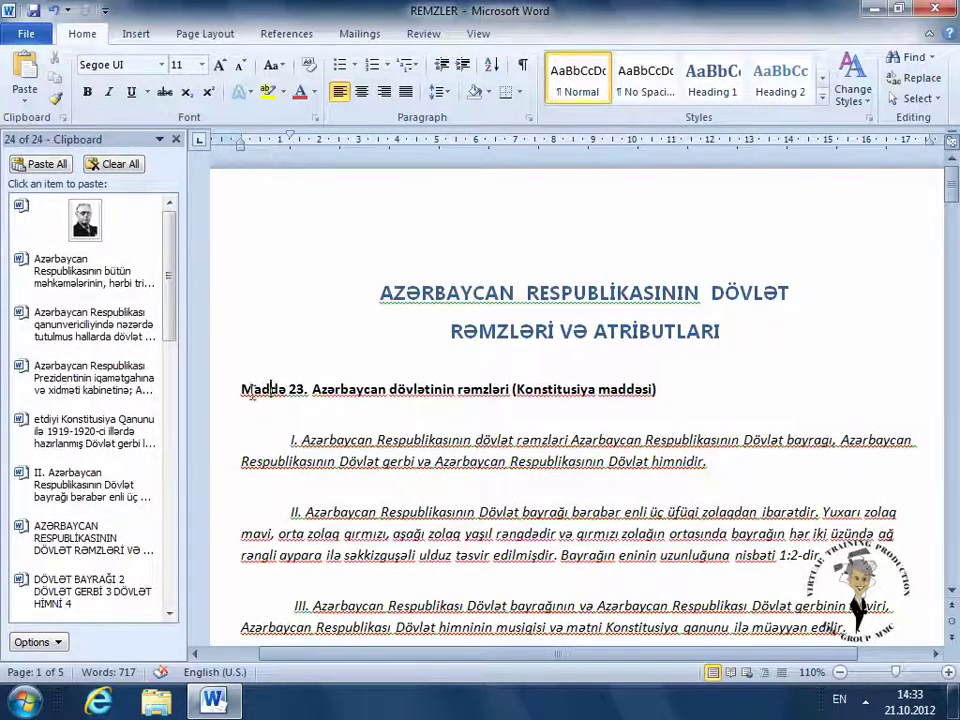
Copy the 'Maddə 23' heading line into the clipboard collection
{"action": "left_click_drag", "start_coordinate": [281, 390], "coordinate": [665, 392]}
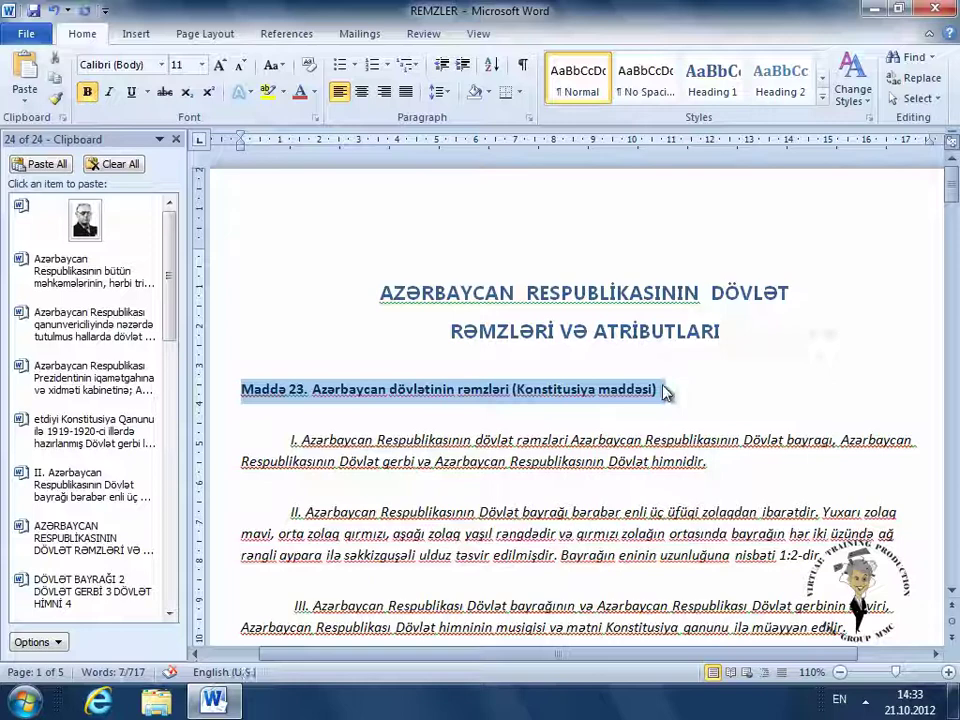
{"action": "left_click", "coordinate": [55, 80]}
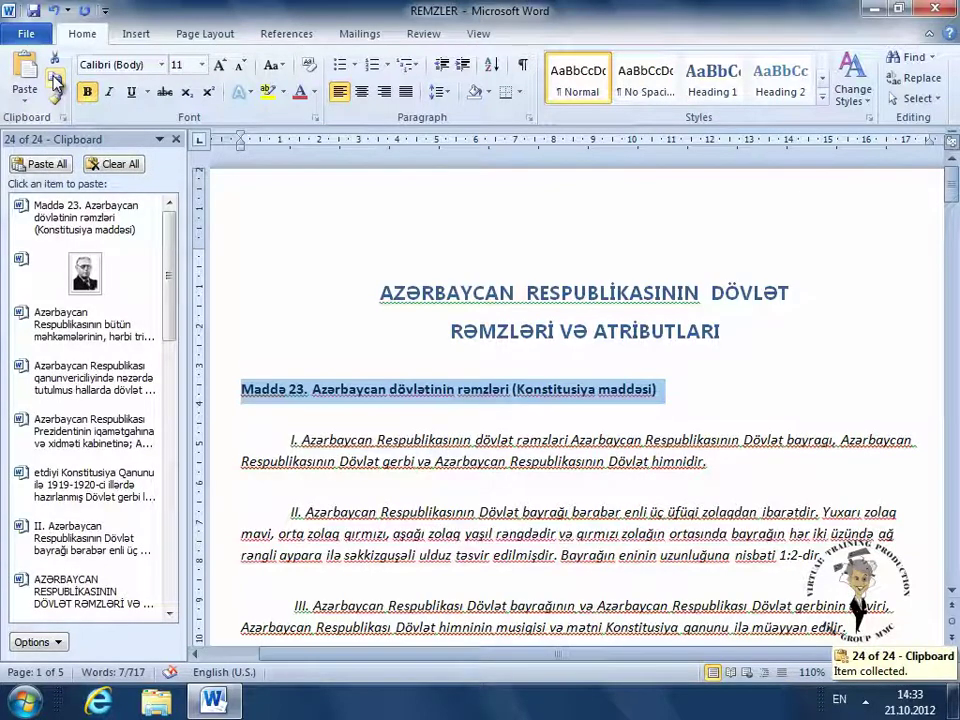
{"action": "left_click_drag", "start_coordinate": [169, 262], "coordinate": [167, 562]}
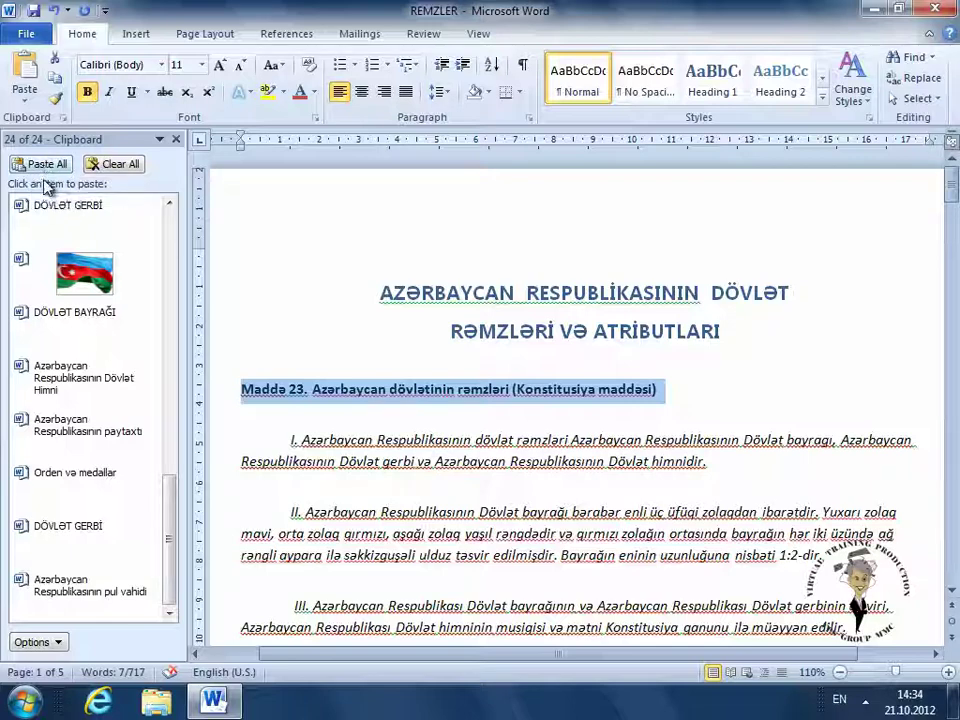
{"action": "mouse_move", "coordinate": [85, 378]}
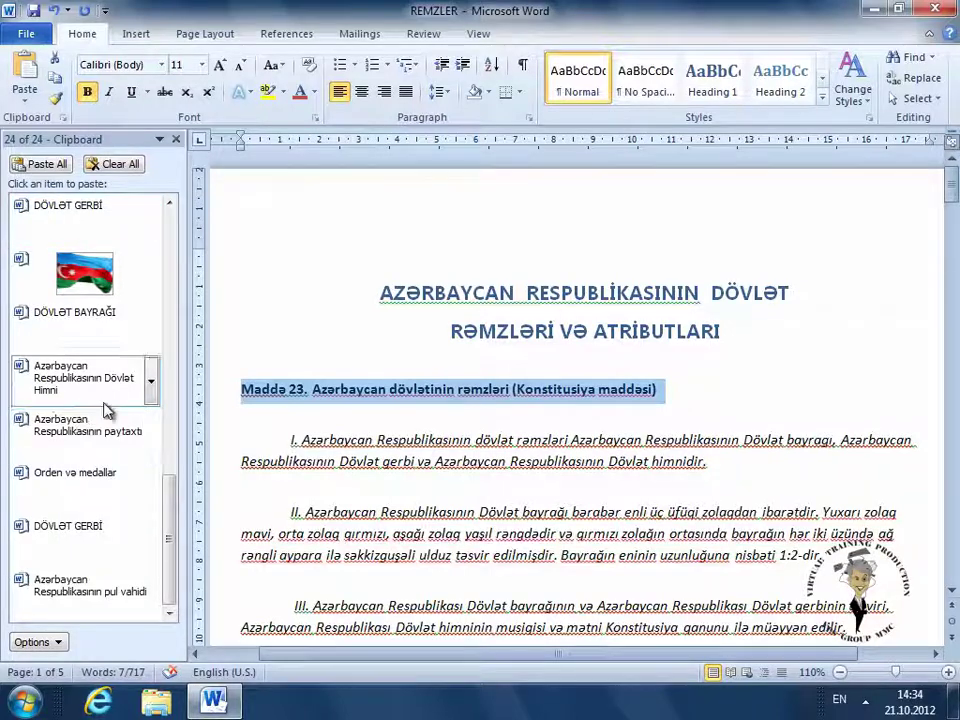
{"action": "left_click", "coordinate": [306, 350]}
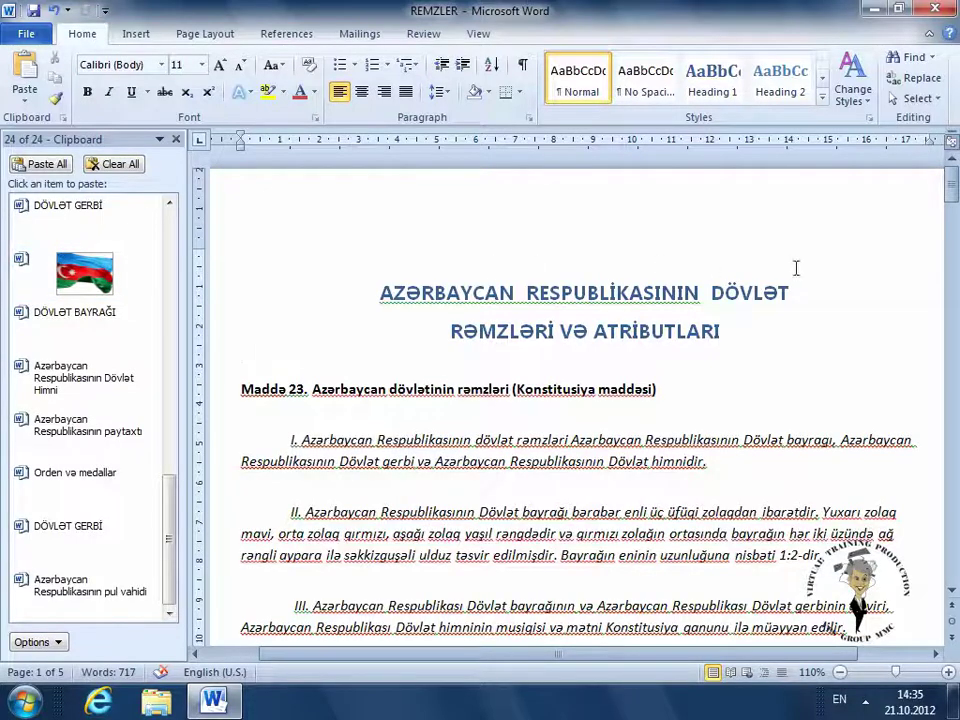
Paste the flag image from the clipboard onto a new line below the red Constitution line
{"action": "left_click_drag", "start_coordinate": [952, 195], "coordinate": [953, 537]}
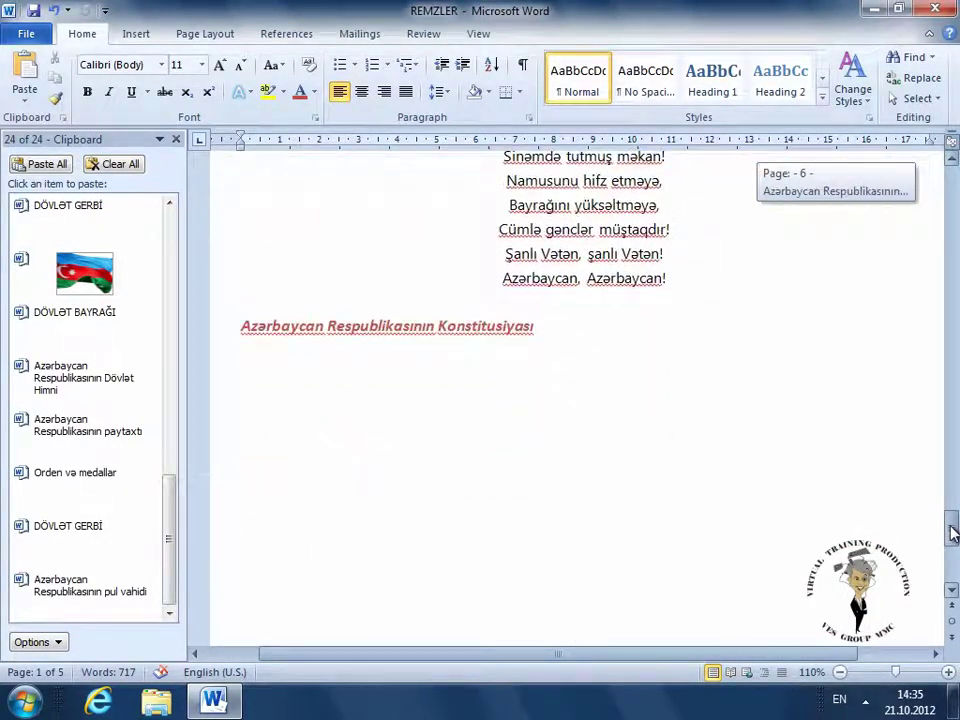
{"action": "left_click", "coordinate": [653, 343]}
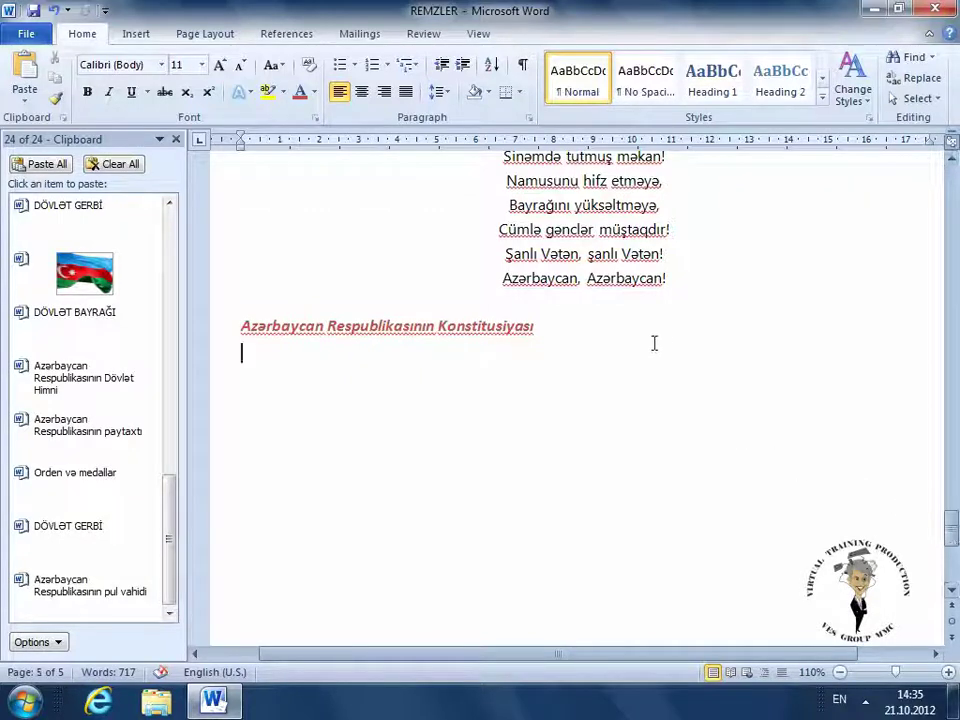
{"action": "key", "text": "Return"}
{"action": "key", "text": "Return"}
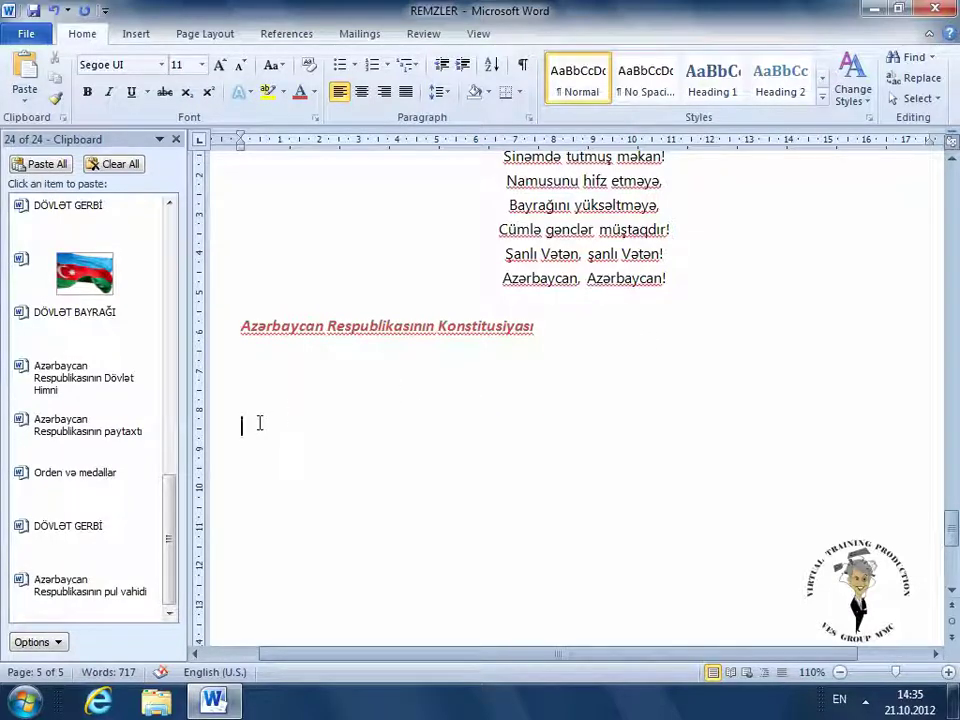
{"action": "mouse_move", "coordinate": [85, 273]}
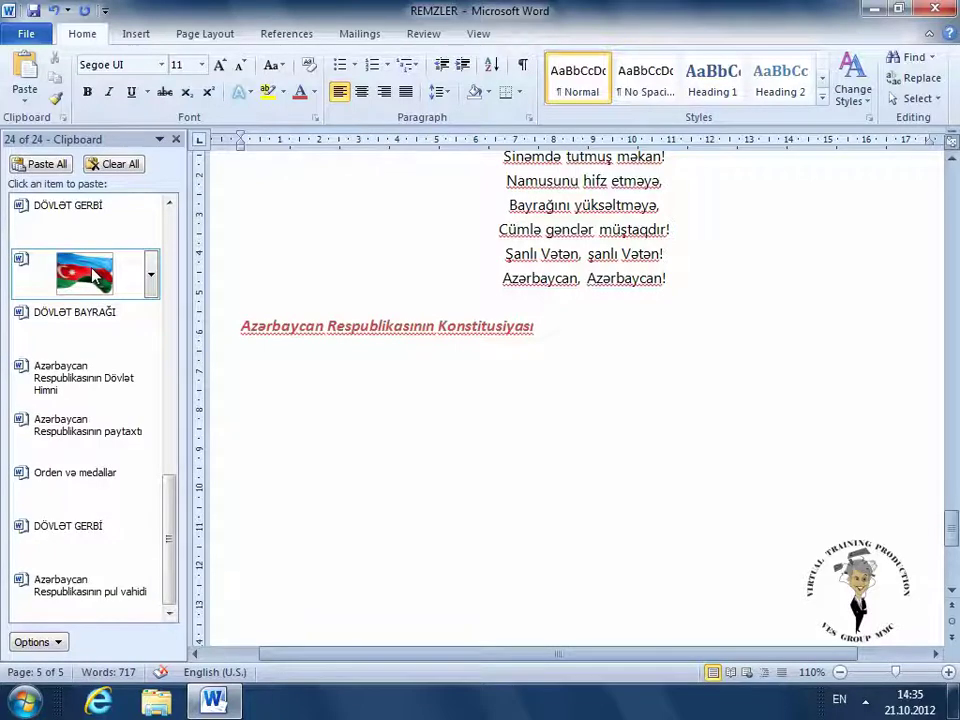
{"action": "left_click", "coordinate": [90, 280]}
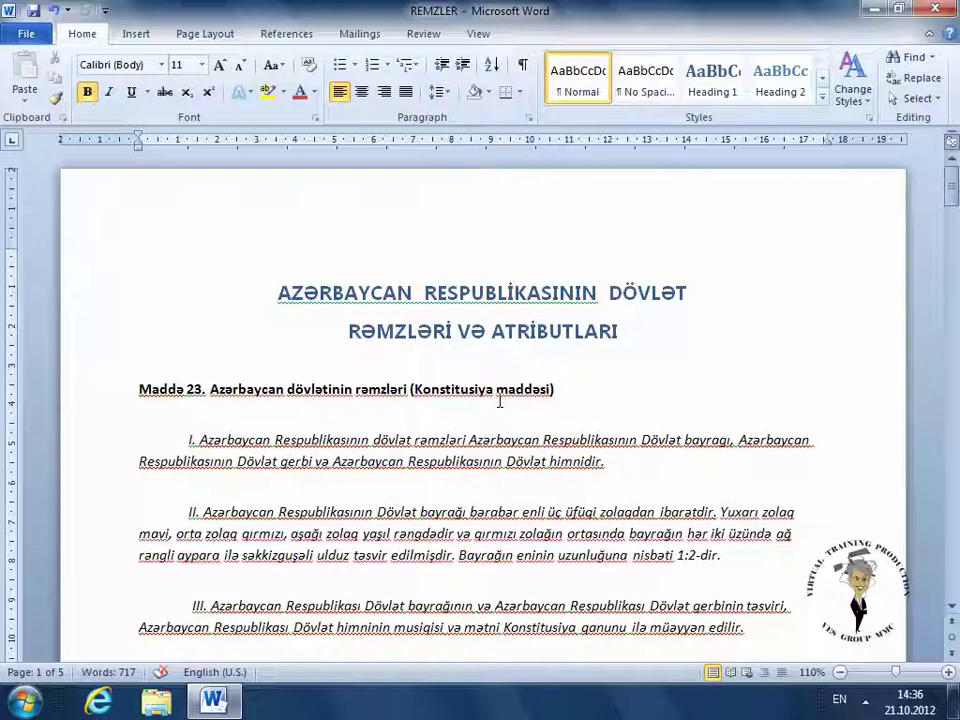
{"action": "left_click_drag", "start_coordinate": [566, 390], "coordinate": [282, 391]}
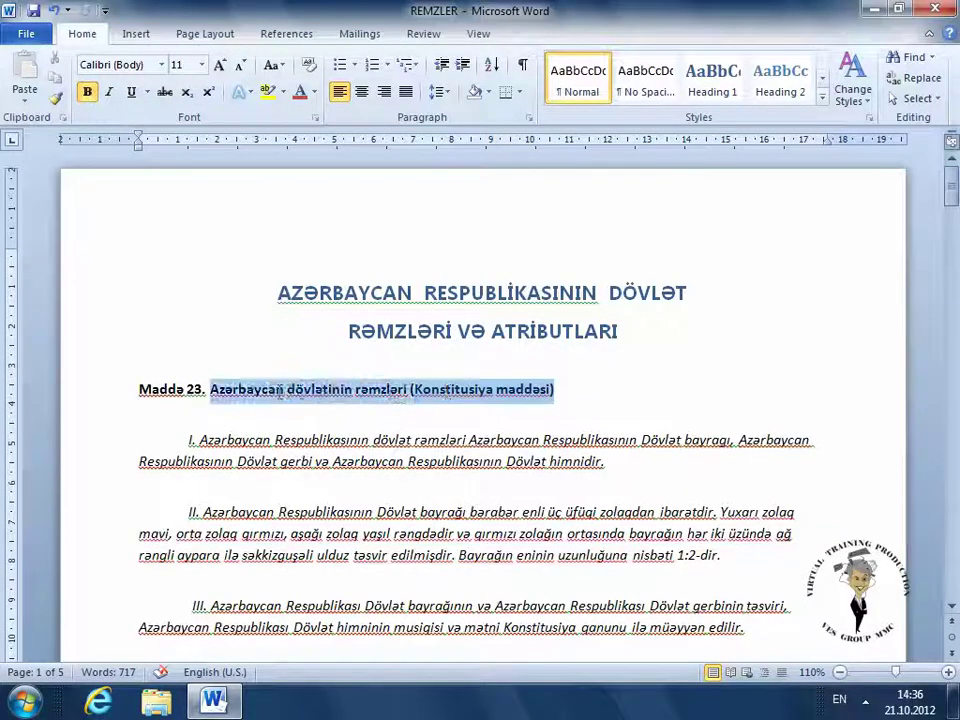
{"action": "left_click_drag", "start_coordinate": [210, 391], "coordinate": [145, 391]}
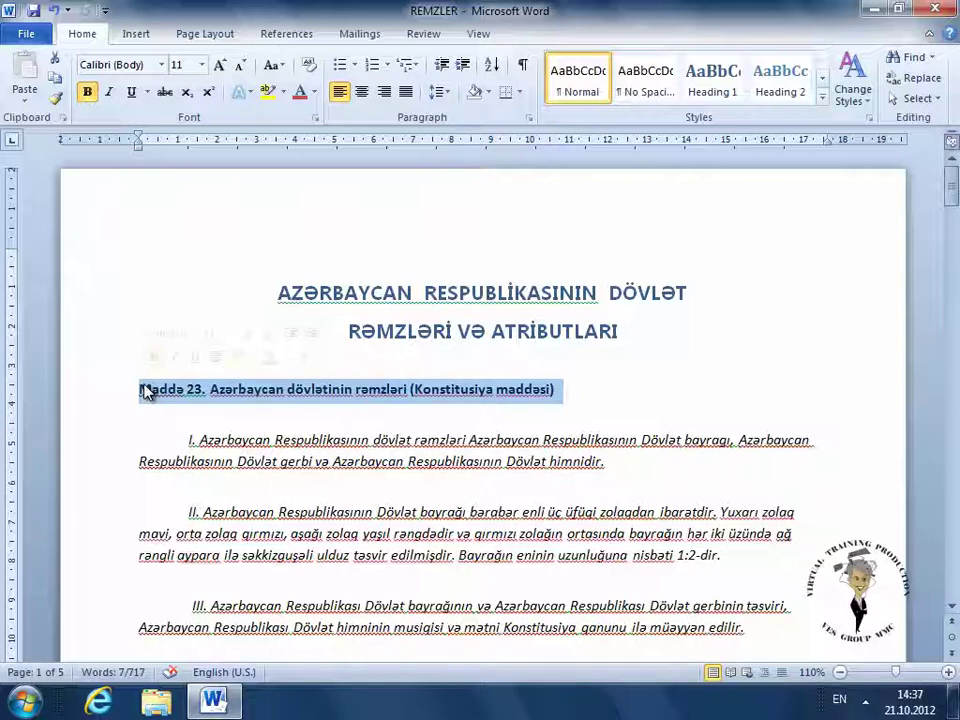
{"action": "key", "text": "Delete"}
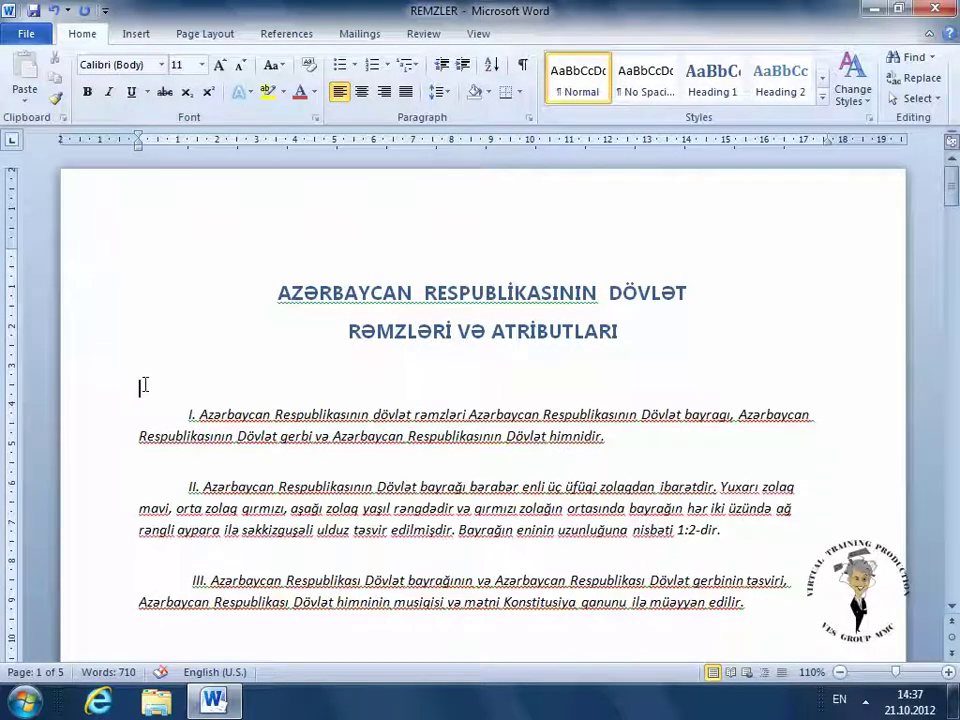
{"action": "left_click", "coordinate": [52, 12]}
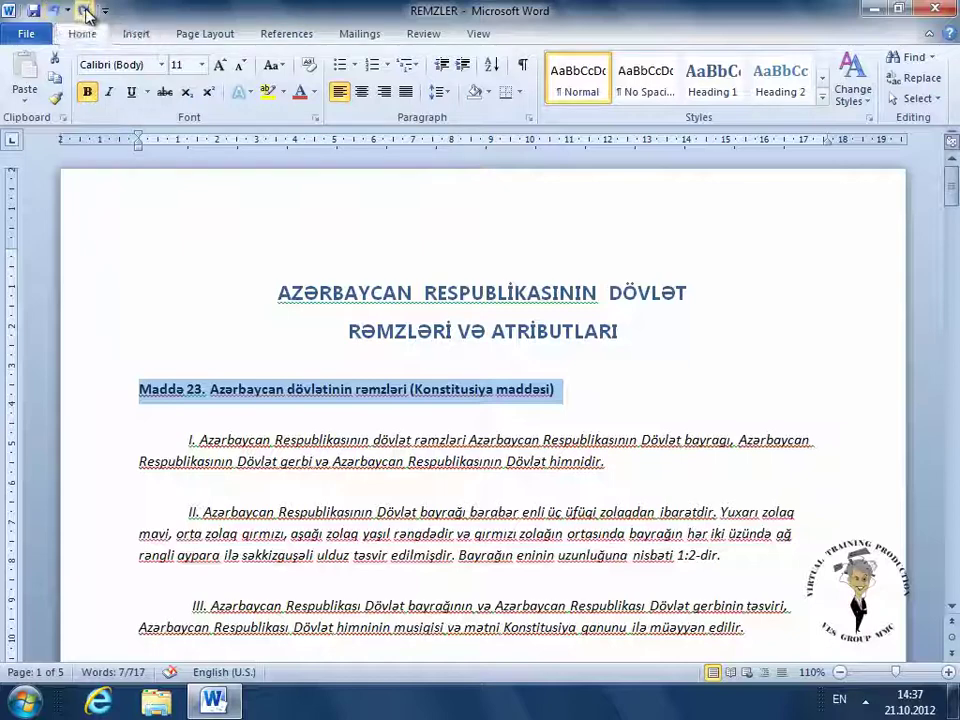
{"action": "left_click", "coordinate": [86, 12]}
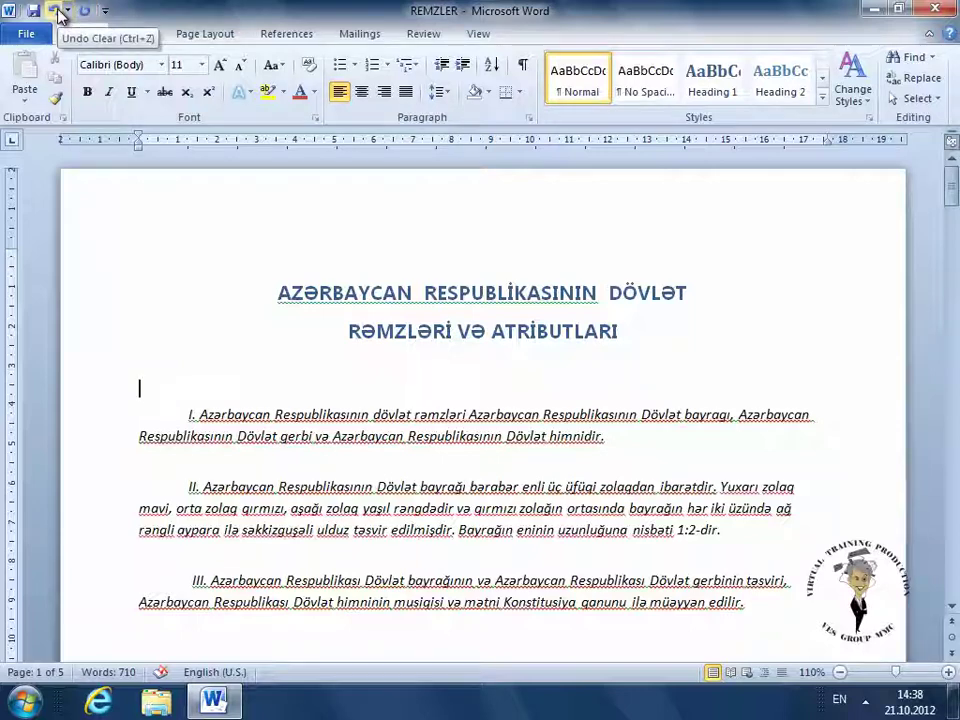
{"action": "key", "text": "ctrl+z"}
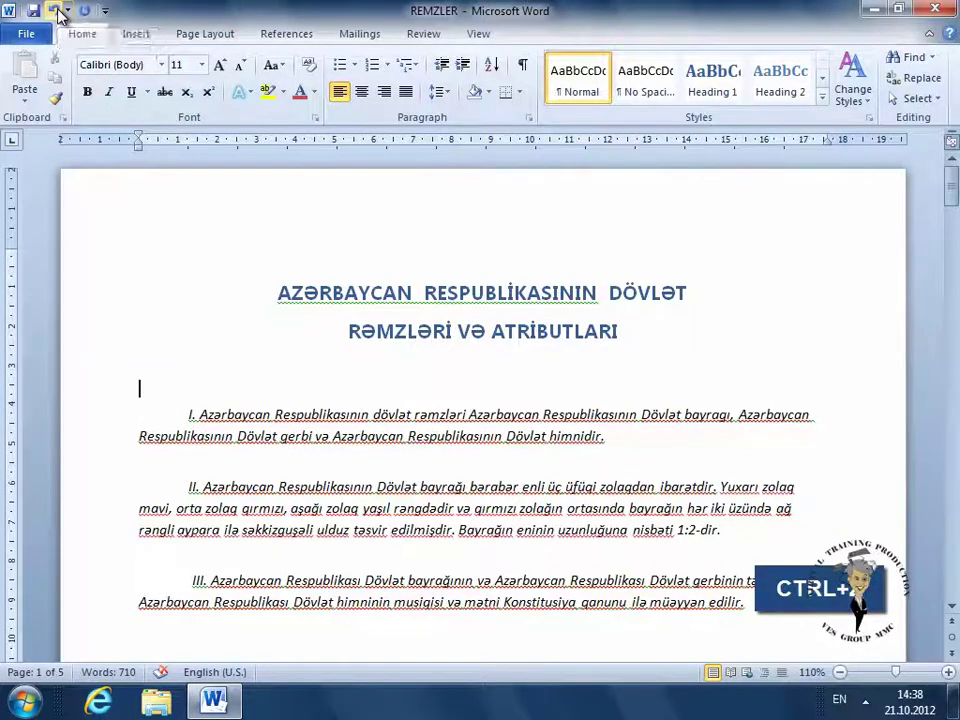
{"action": "left_click", "coordinate": [58, 12]}
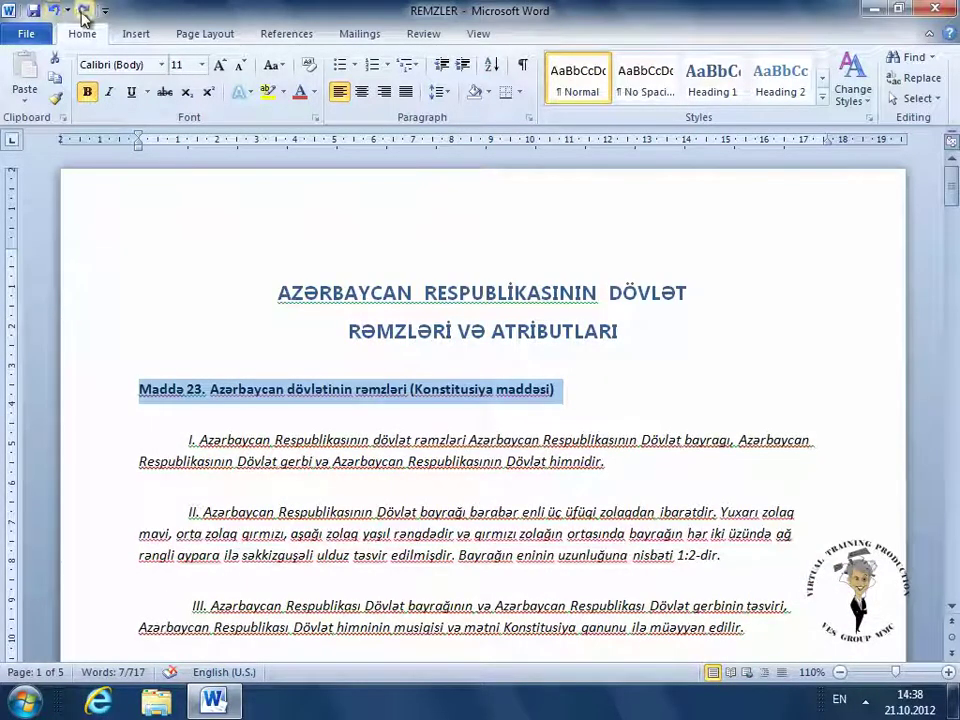
{"action": "key", "text": "ctrl"}
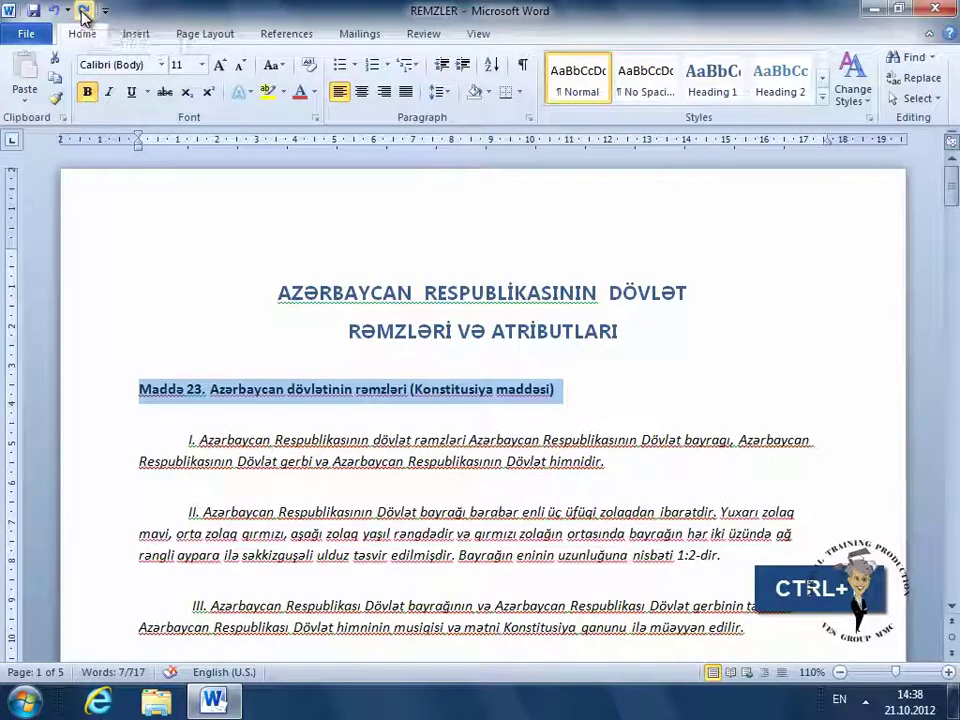
Redo the deletion of the 'Maddə 23' heading, bringing the count to 710 words
{"action": "left_click", "coordinate": [84, 12]}
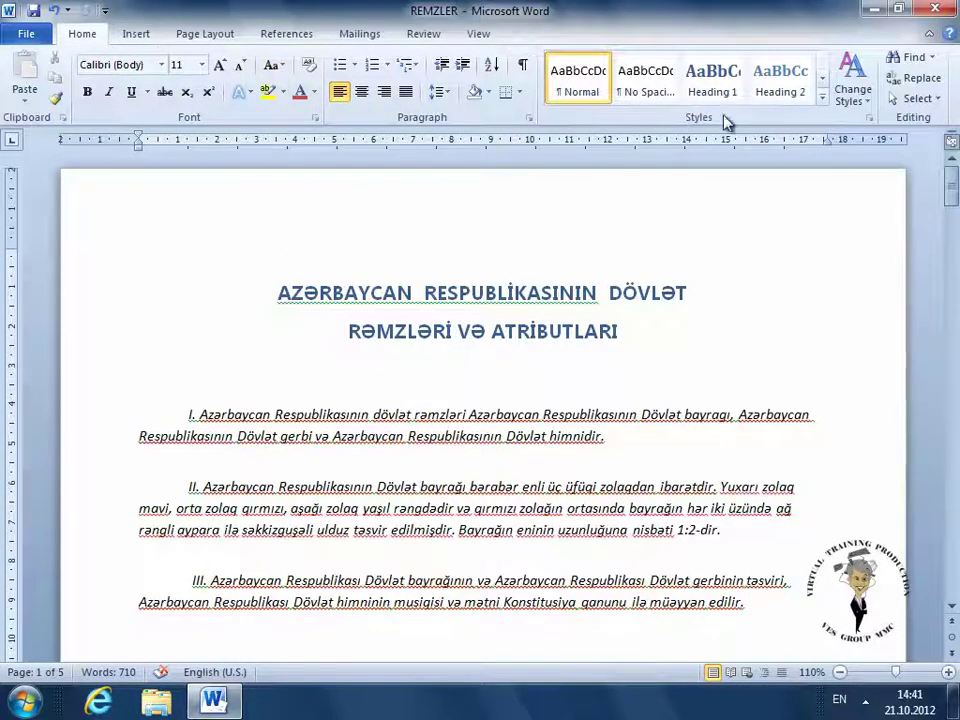
Search the document for 'Azərbaycan' (52 matches) and visit the fourth and sixth results
{"action": "left_click", "coordinate": [914, 58]}
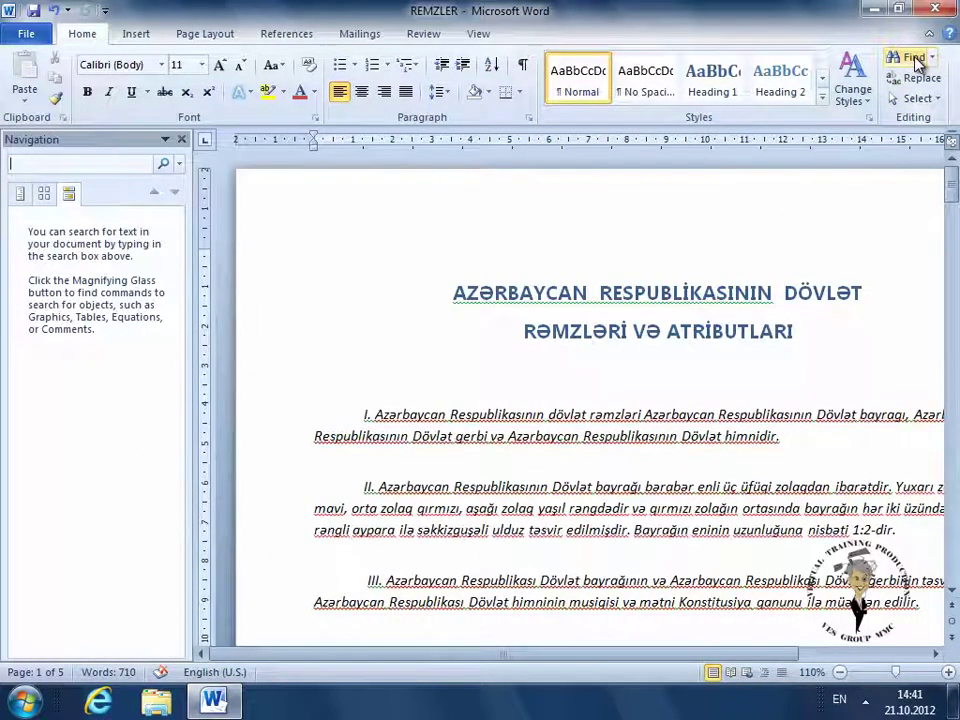
{"action": "key", "text": "F7"}
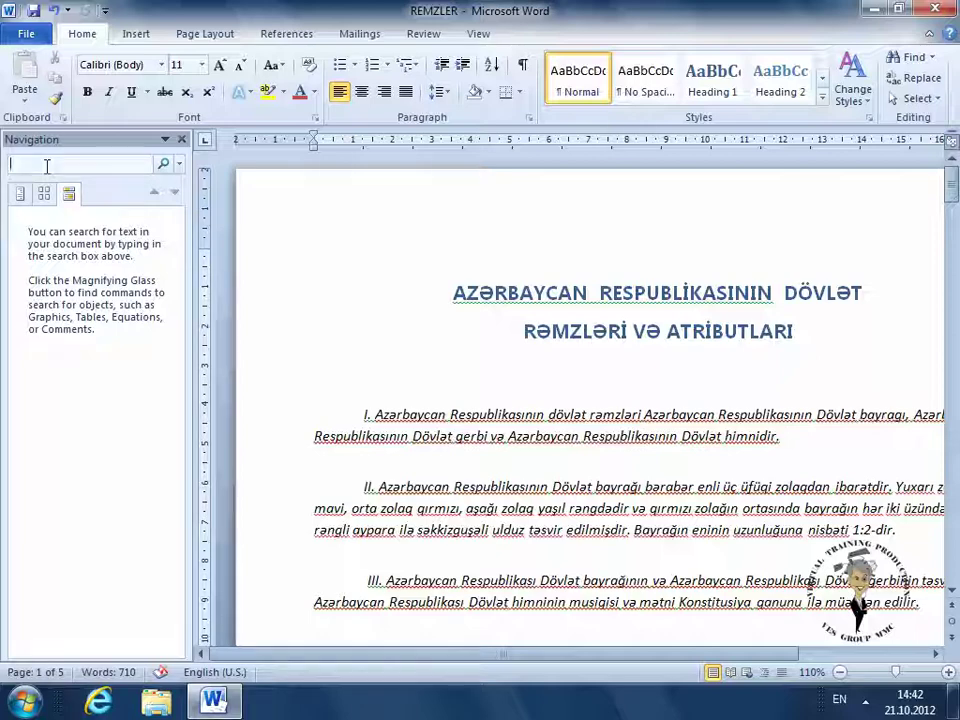
{"action": "key", "text": "alt+shift"}
{"action": "type", "text": "Az"}
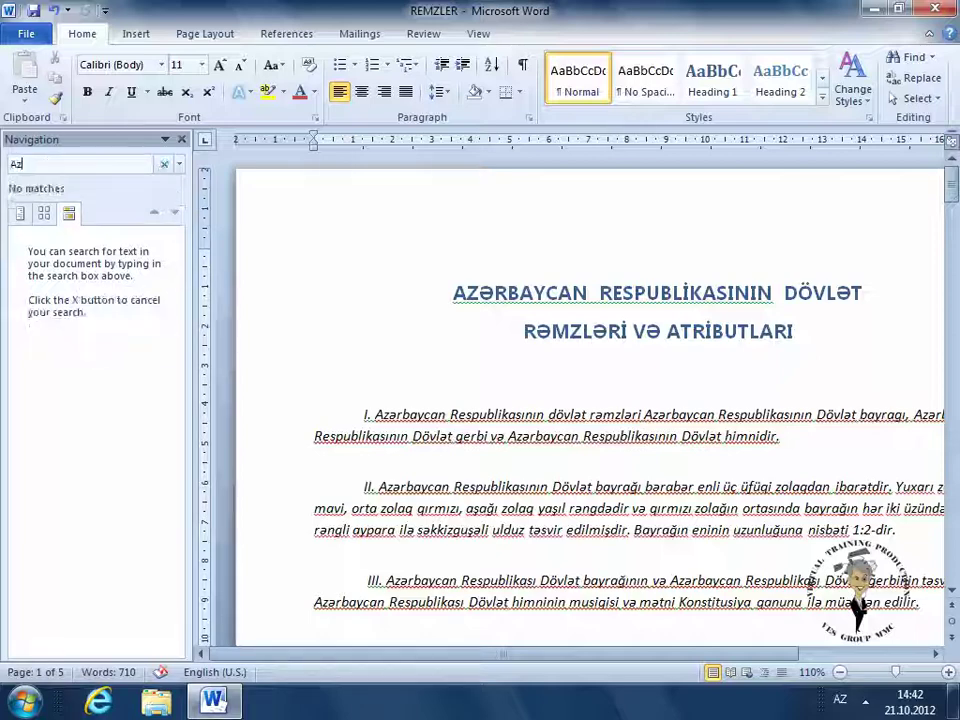
{"action": "type", "text": "ərbaycan"}
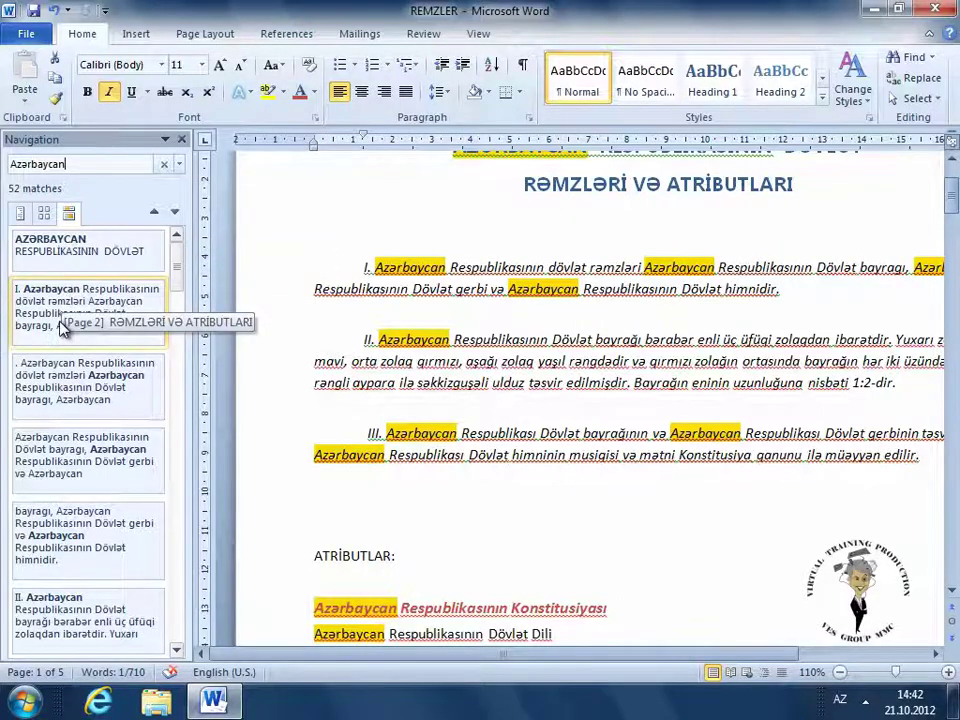
{"action": "left_click", "coordinate": [75, 456]}
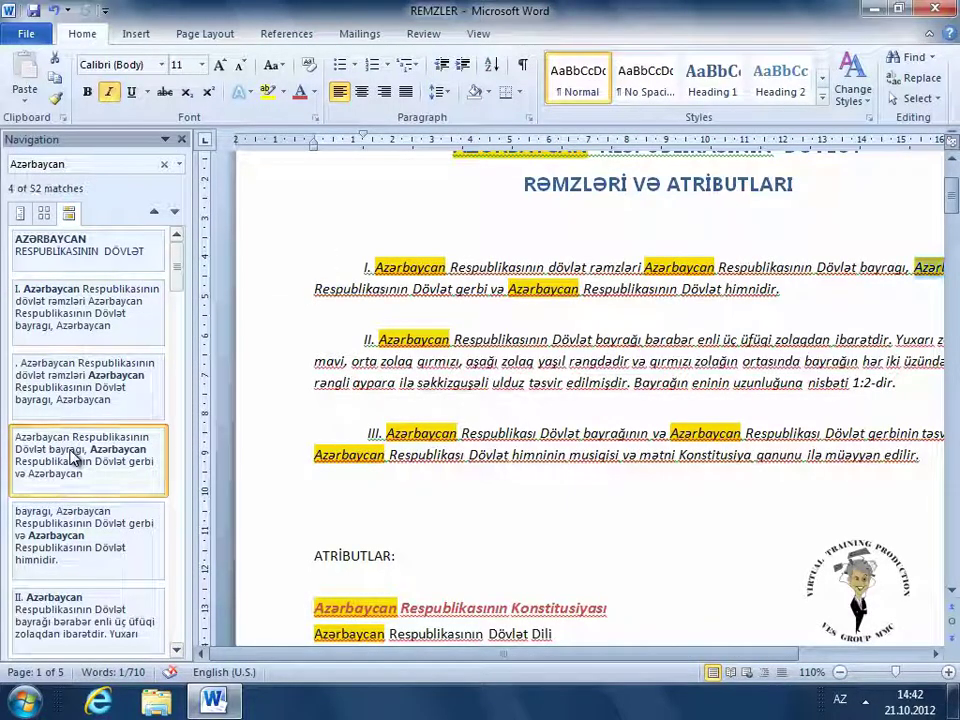
{"action": "left_click", "coordinate": [70, 612]}
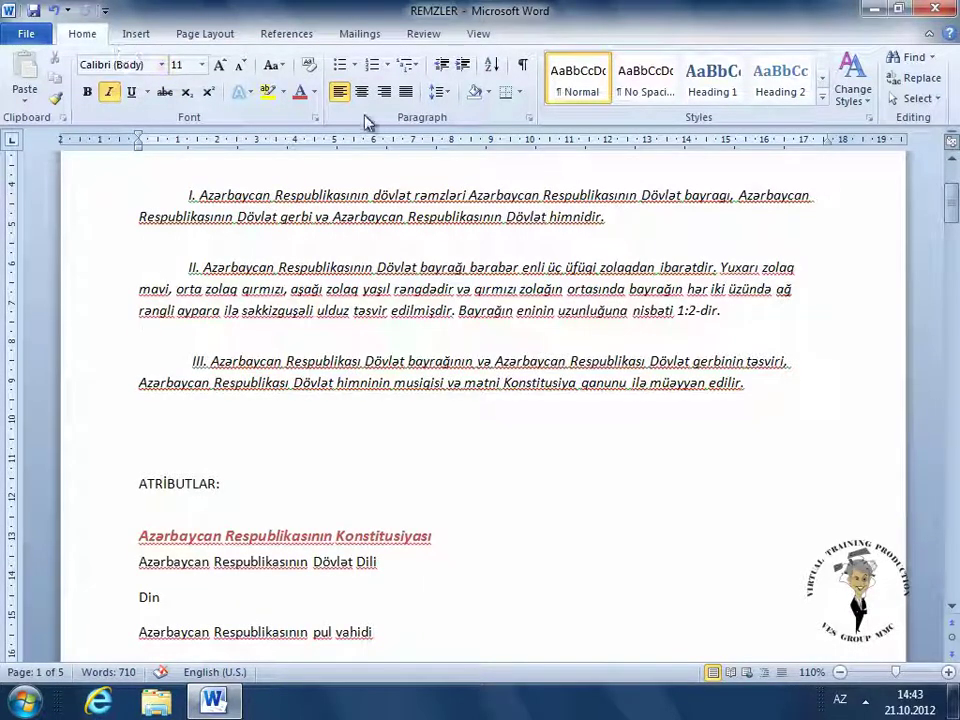
Open Find and Replace on its Find tab with 'Azərbaycan' selected in Find what
{"action": "left_click", "coordinate": [922, 88]}
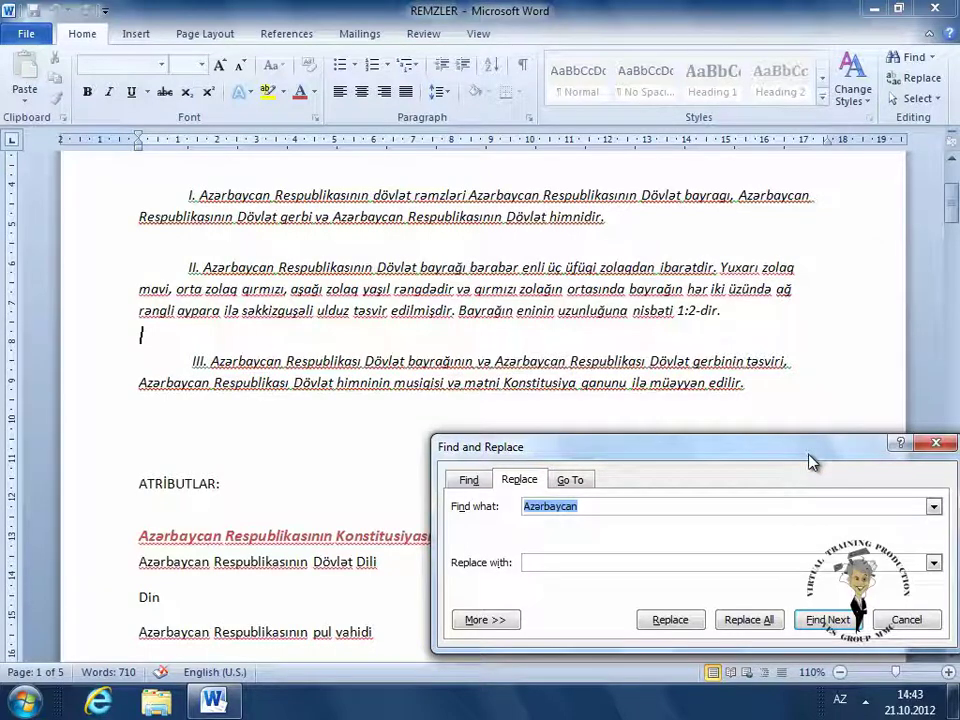
{"action": "left_click_drag", "start_coordinate": [813, 455], "coordinate": [659, 224]}
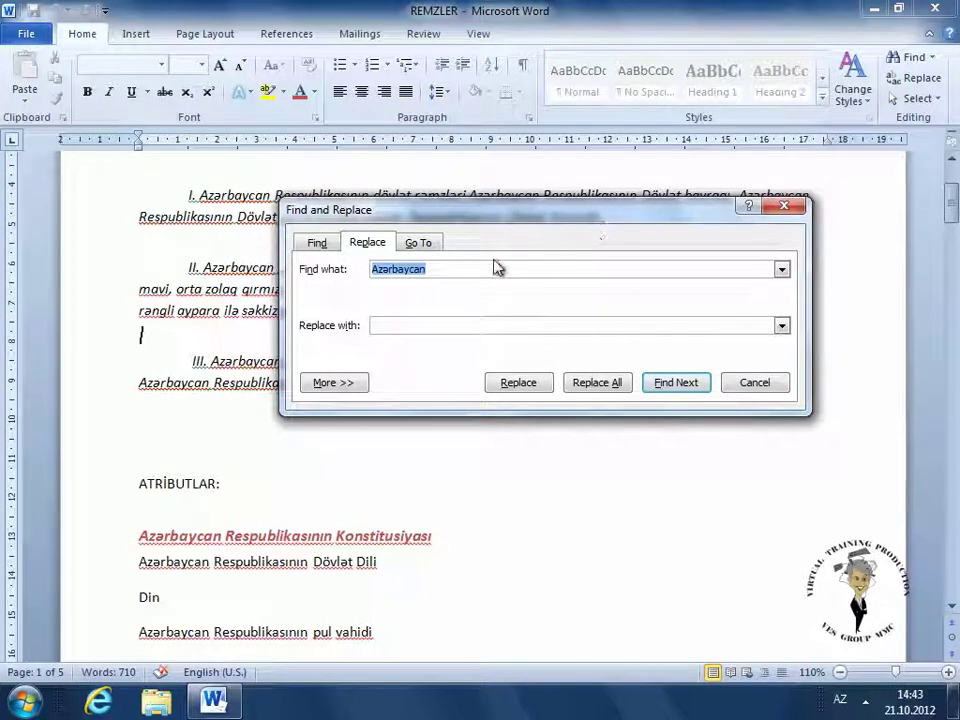
{"action": "left_click", "coordinate": [316, 244]}
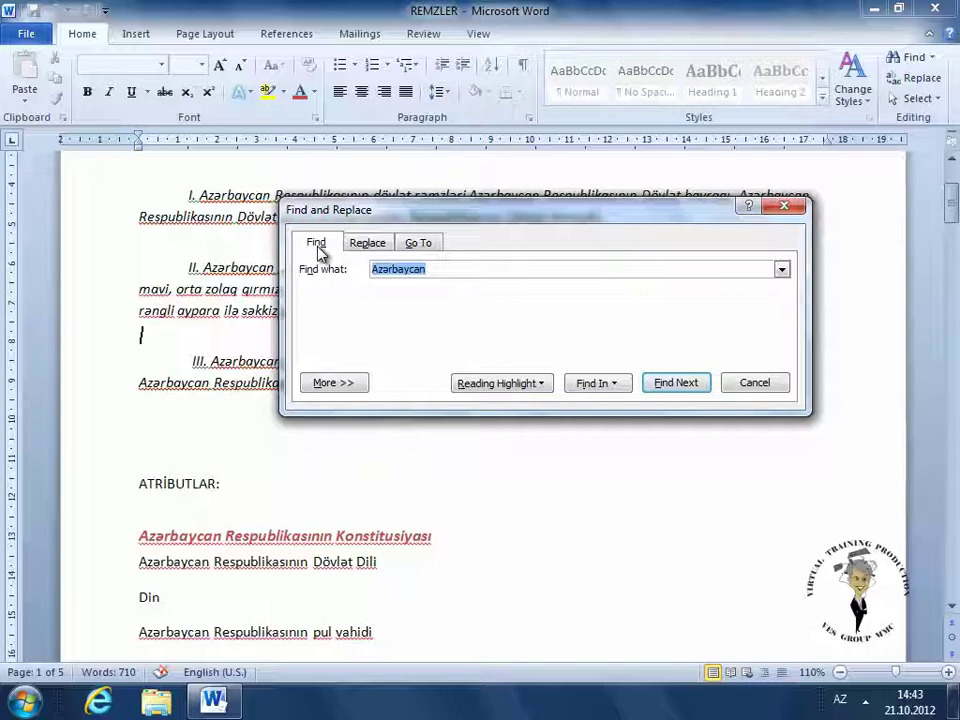
{"action": "key", "text": "Delete"}
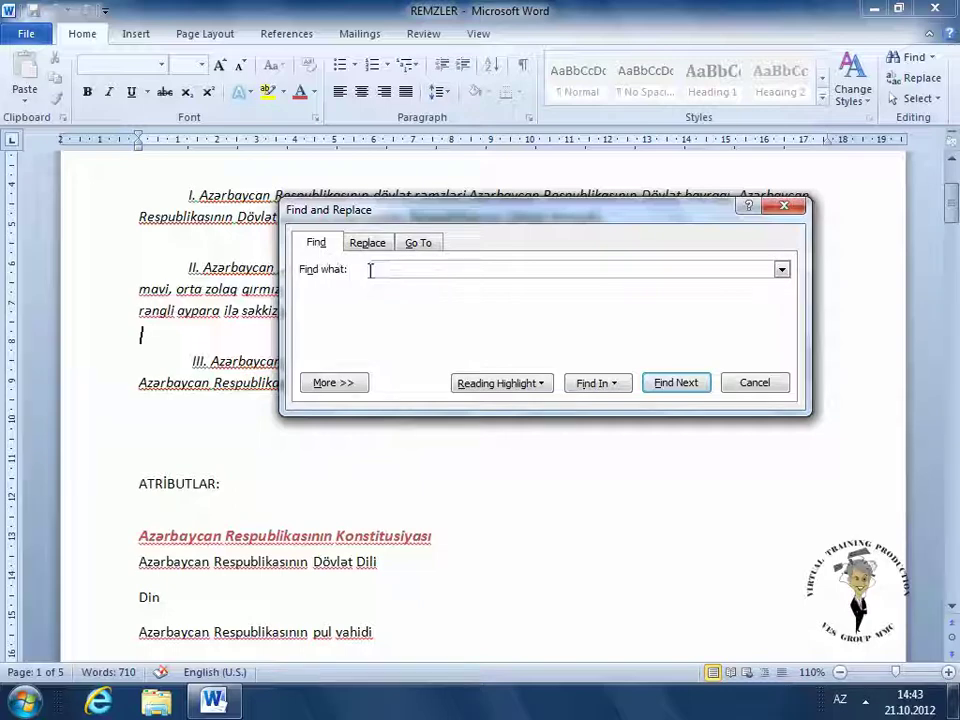
{"action": "key", "text": "ctrl+z"}
{"action": "left_click", "coordinate": [431, 270]}
{"action": "left_click_drag", "start_coordinate": [446, 269], "coordinate": [373, 268]}
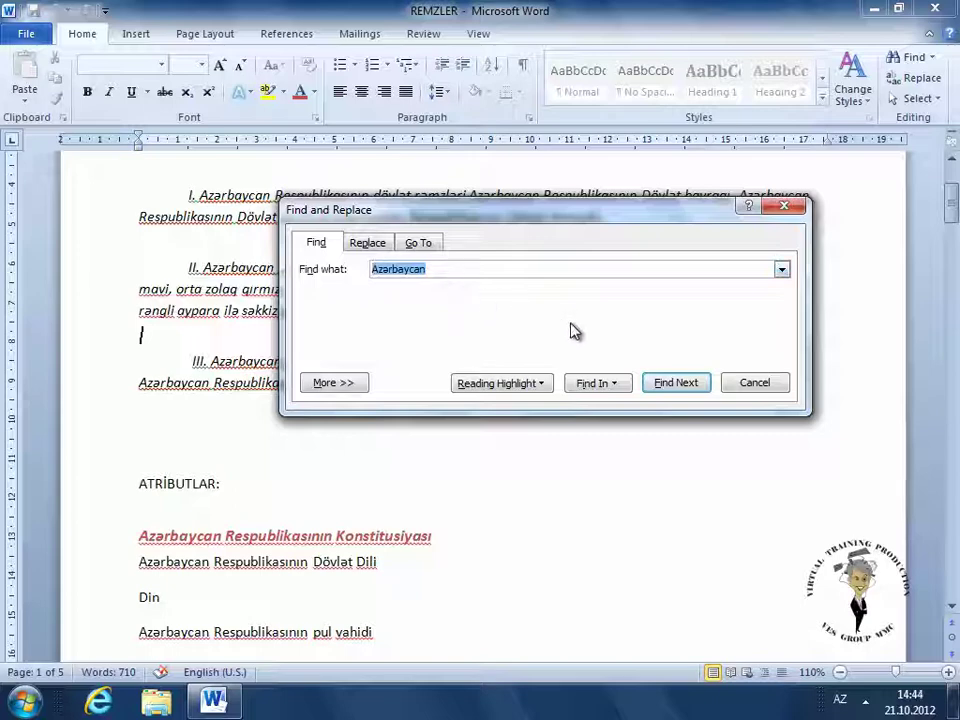
Find the next two 'Azərbaycan' matches, reaching and selecting the one in paragraph III
{"action": "left_click", "coordinate": [677, 384]}
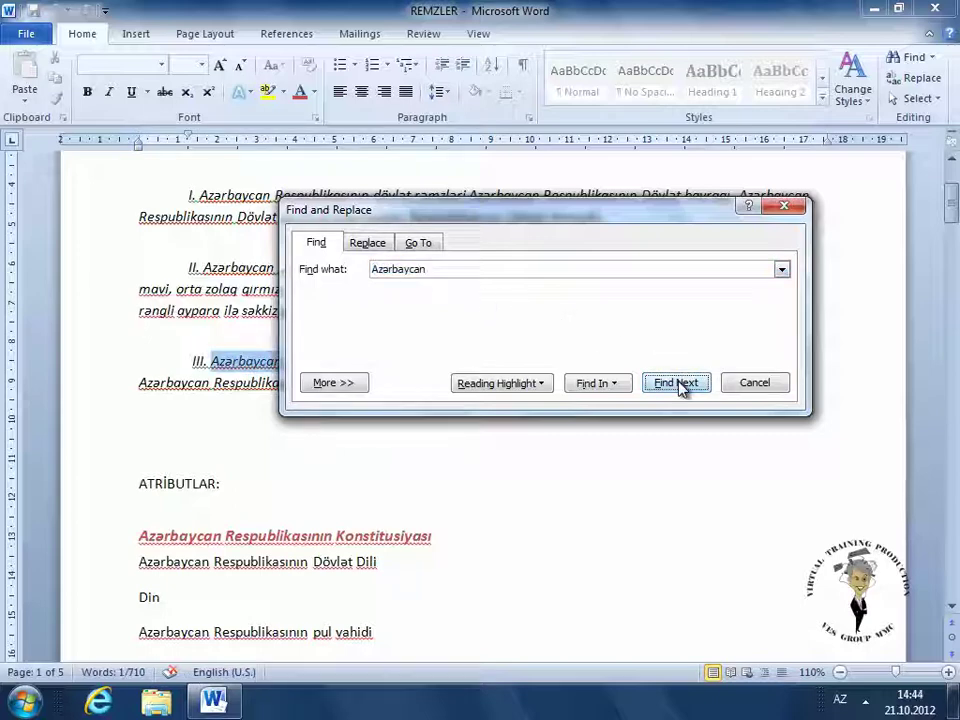
{"action": "mouse_move", "coordinate": [604, 218]}
{"action": "left_mouse_down"}
{"action": "mouse_move", "coordinate": [716, 197]}
{"action": "mouse_move", "coordinate": [672, 193]}
{"action": "left_mouse_up"}
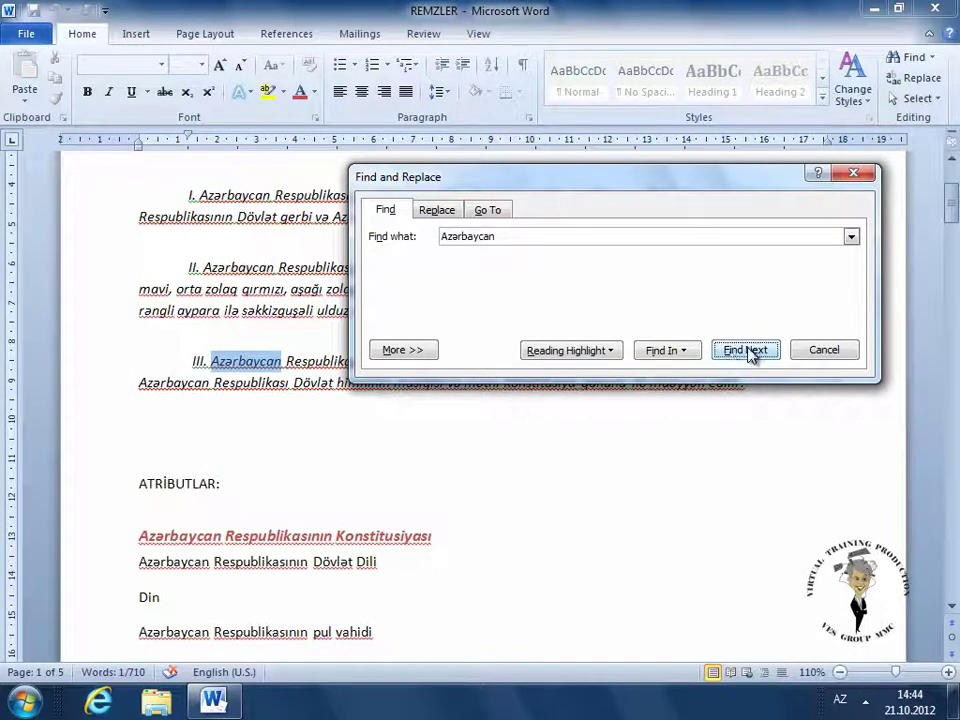
{"action": "left_click", "coordinate": [750, 354]}
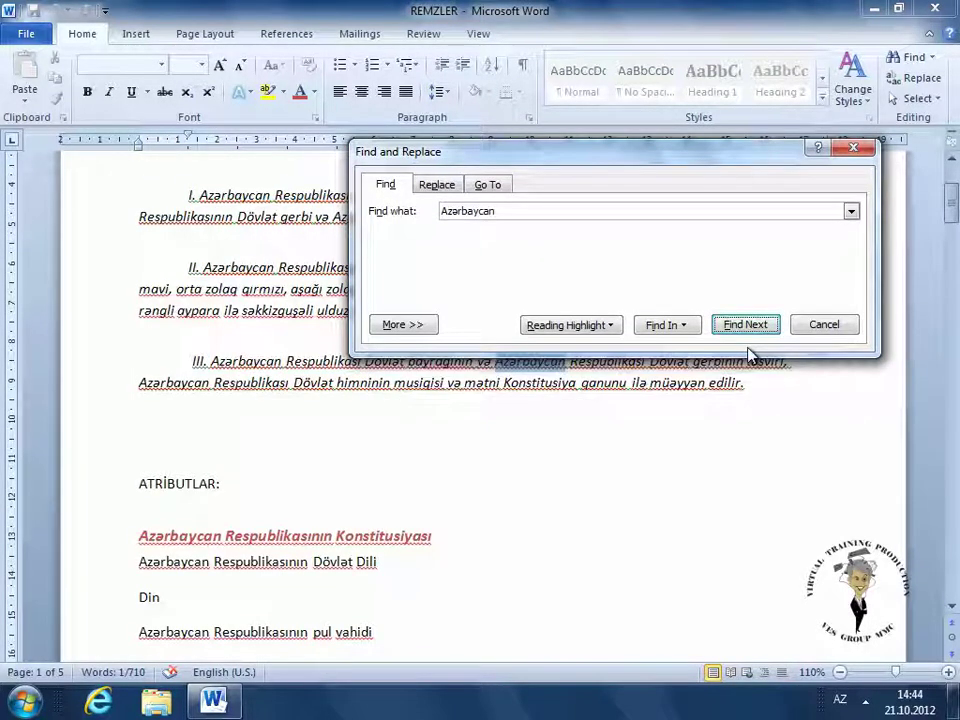
{"action": "left_click_drag", "start_coordinate": [671, 158], "coordinate": [574, 100]}
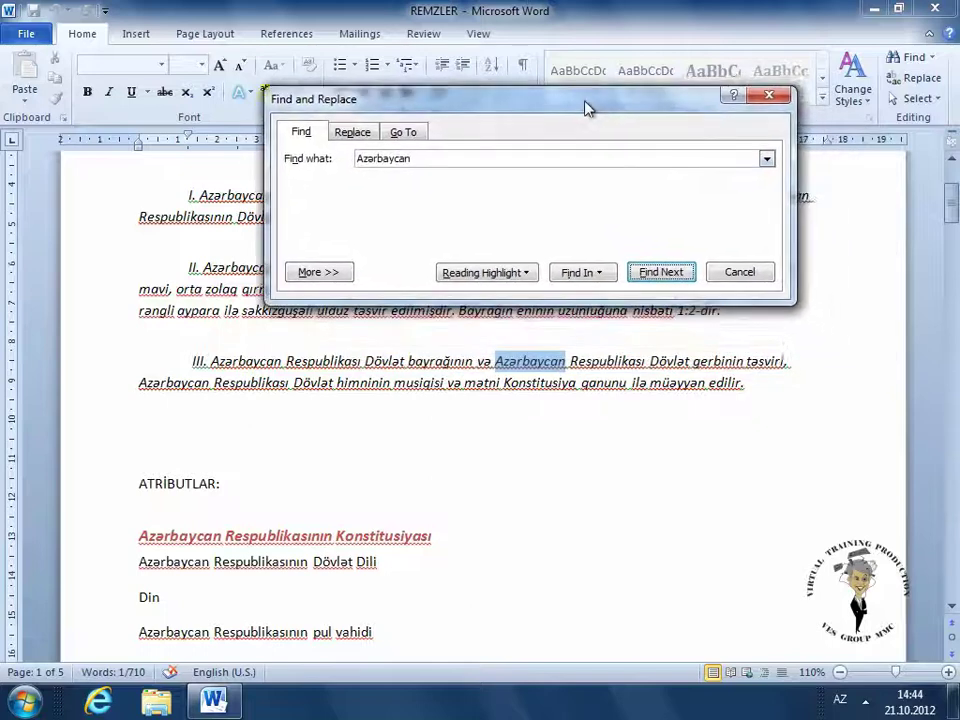
{"action": "double_click", "coordinate": [560, 362]}
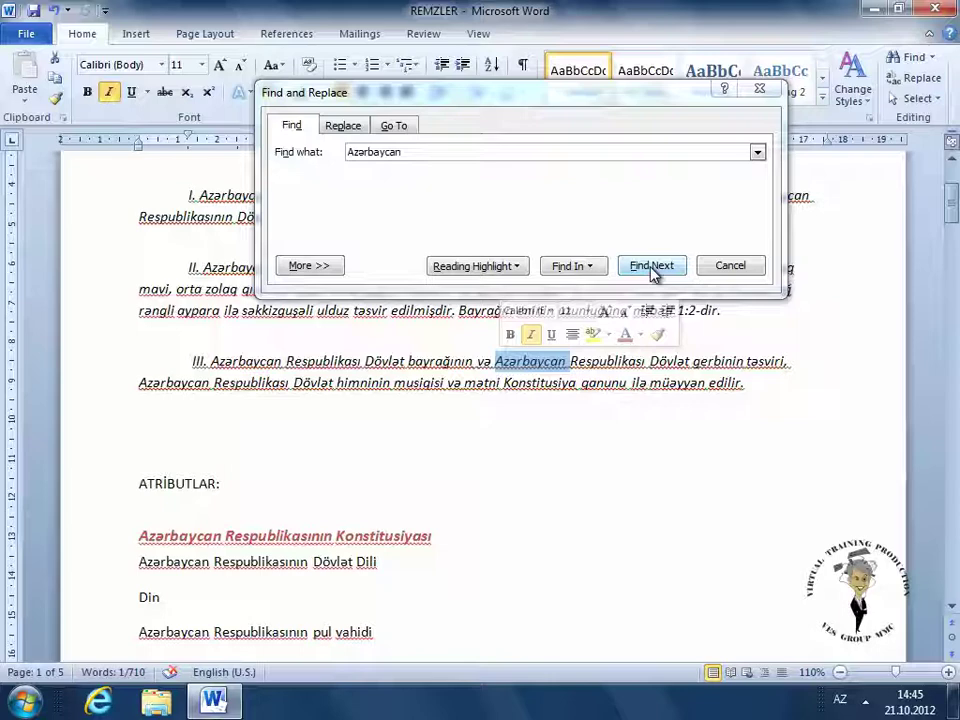
Replace 'Azərbaycan' with 'AZƏRBAYCAN' once, then everywhere, for 43 replacements
{"action": "left_click", "coordinate": [345, 127]}
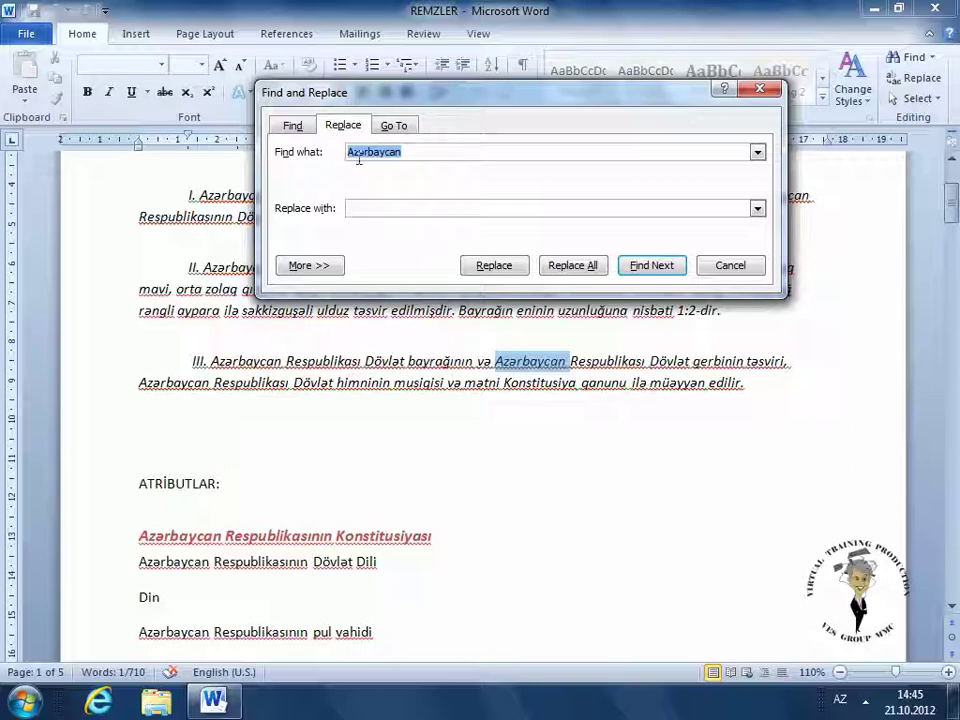
{"action": "left_click", "coordinate": [365, 208]}
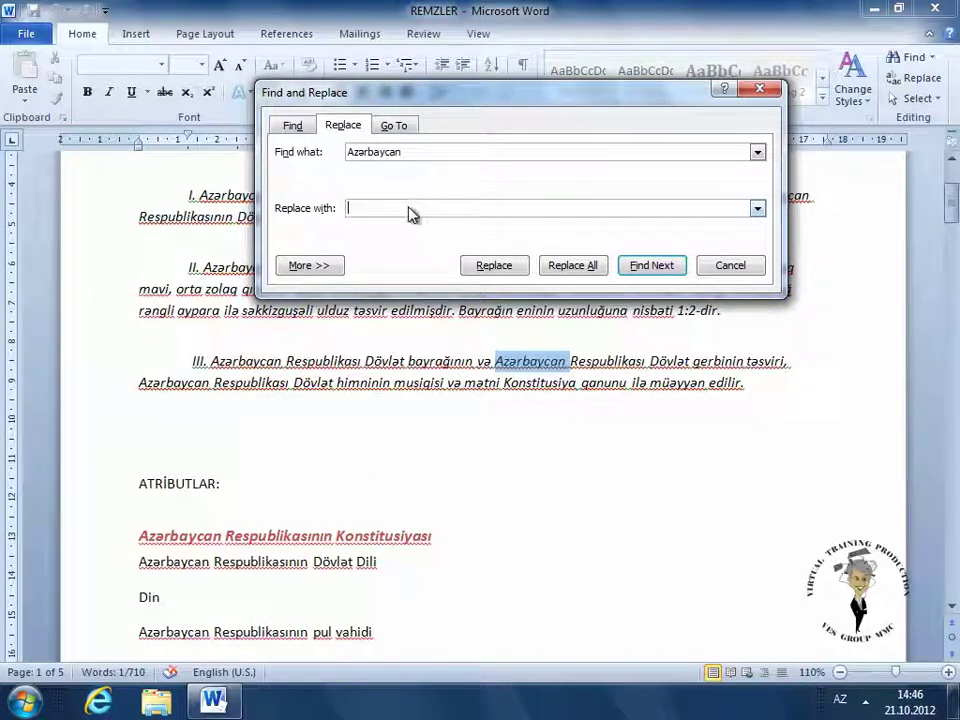
{"action": "type", "text": "AZƏRB"}
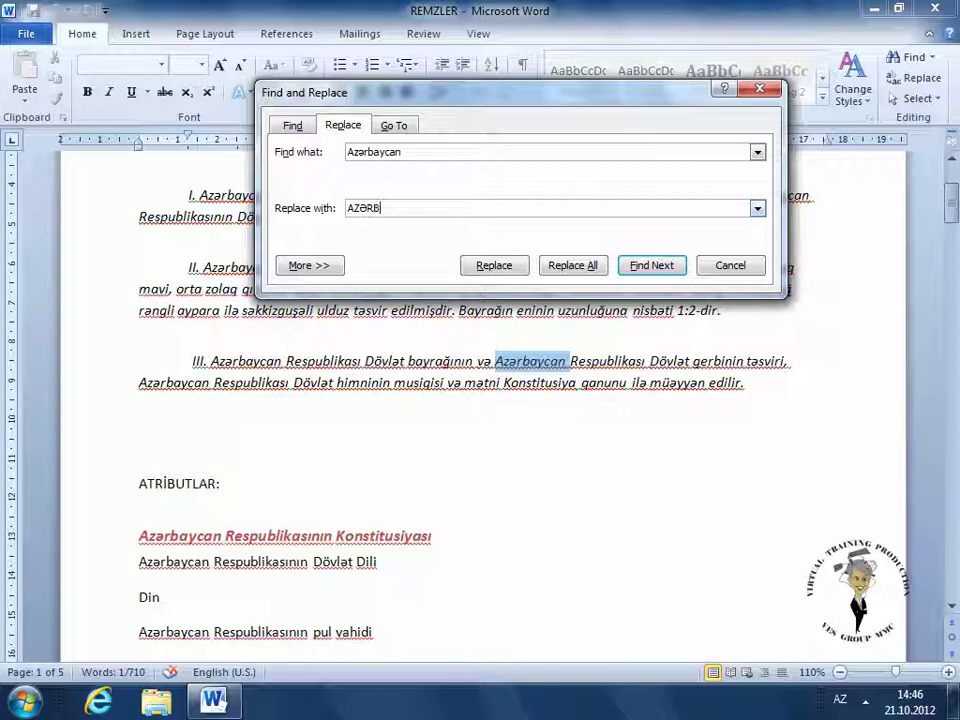
{"action": "type", "text": "AYCAN"}
{"action": "left_click", "coordinate": [495, 266]}
{"action": "left_click", "coordinate": [495, 266]}
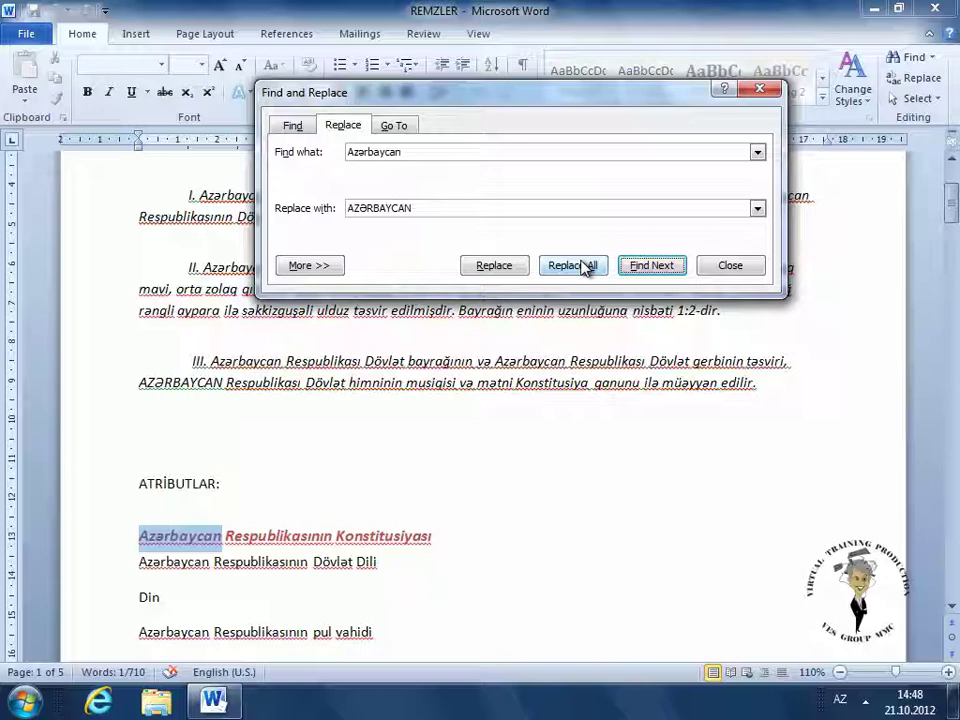
{"action": "left_click", "coordinate": [574, 273]}
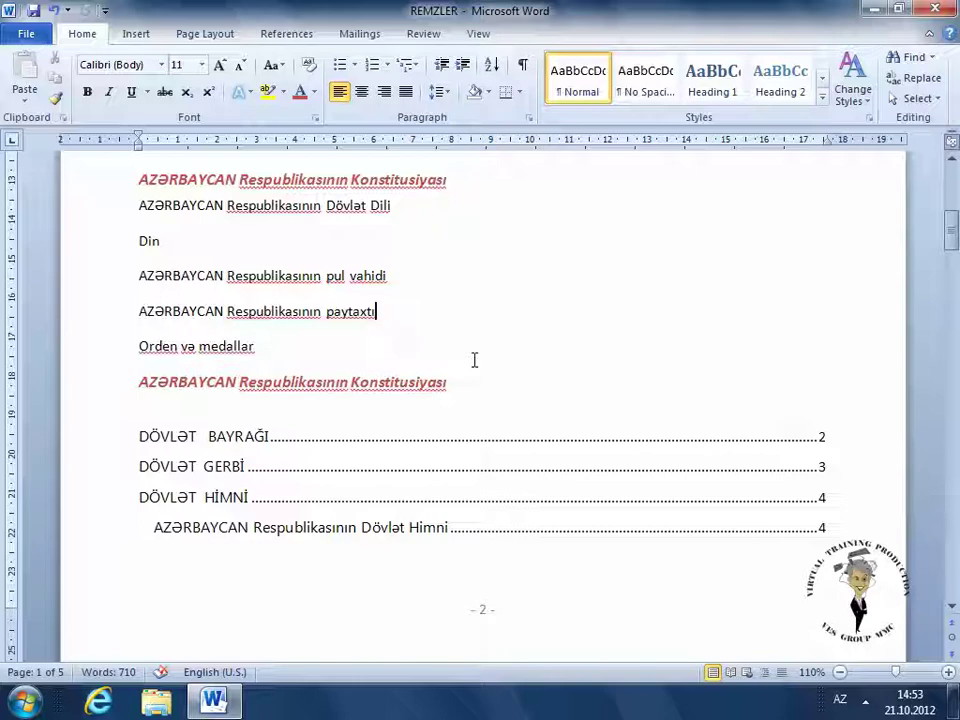
Scroll to page 4 and select the line about the President's residence and office
{"action": "scroll", "coordinate": [474, 362], "scroll_direction": "down", "scroll_amount": 5}
{"action": "scroll", "coordinate": [474, 364], "scroll_direction": "down", "scroll_amount": 7}
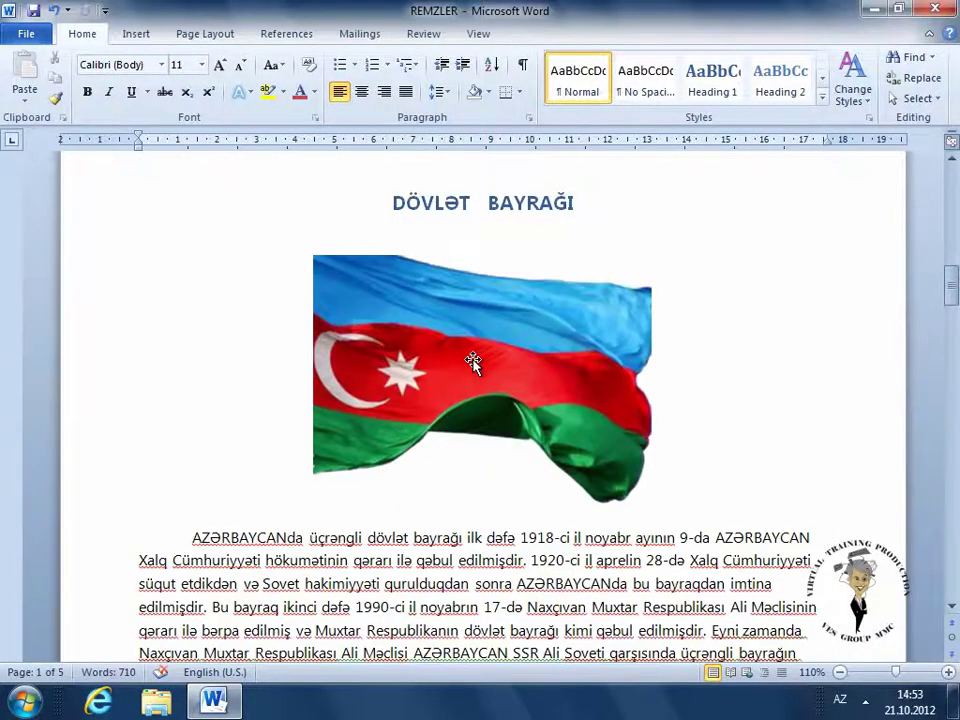
{"action": "scroll", "coordinate": [474, 364], "scroll_direction": "down", "scroll_amount": 7}
{"action": "scroll", "coordinate": [475, 366], "scroll_direction": "down", "scroll_amount": 2}
{"action": "scroll", "coordinate": [474, 367], "scroll_direction": "down", "scroll_amount": 8}
{"action": "scroll", "coordinate": [500, 420], "scroll_direction": "down", "scroll_amount": 3}
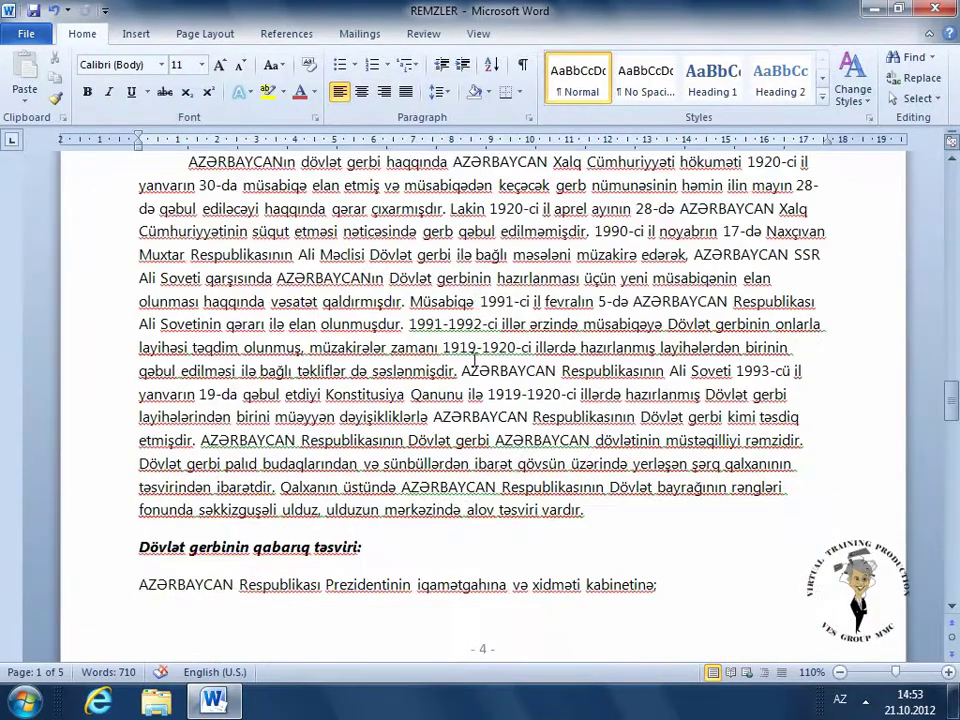
{"action": "scroll", "coordinate": [530, 480], "scroll_direction": "down", "scroll_amount": 1}
{"action": "left_click_drag", "start_coordinate": [662, 484], "coordinate": [170, 471]}
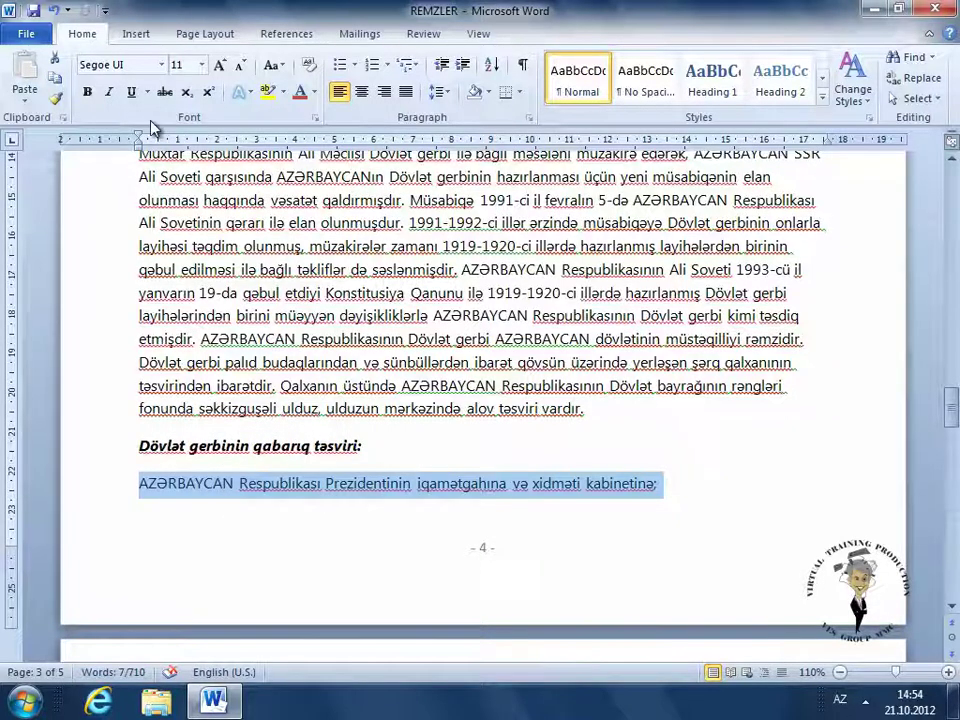
Add a bookmark named 'Dövlət_gerbi' to the selected line
{"action": "left_click", "coordinate": [136, 34]}
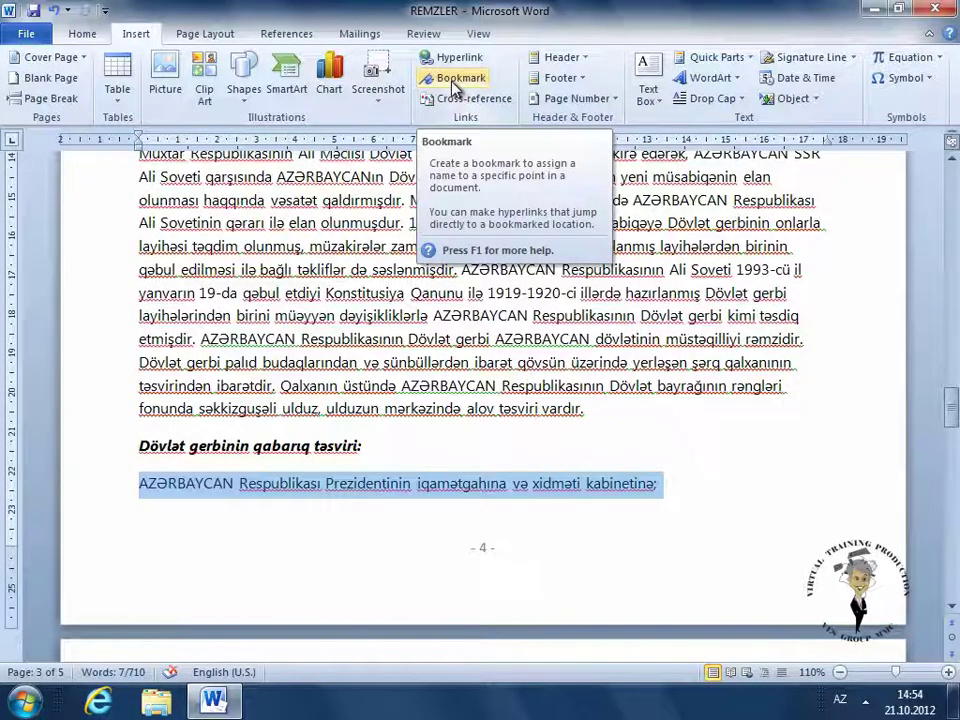
{"action": "left_click", "coordinate": [455, 80]}
{"action": "left_click_drag", "start_coordinate": [391, 192], "coordinate": [680, 163]}
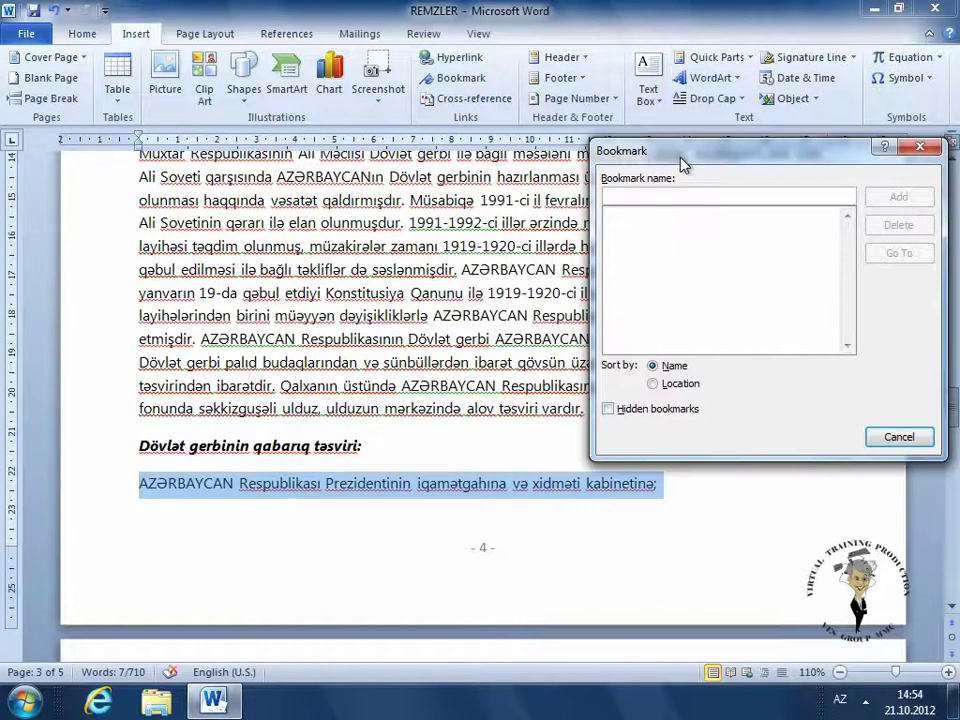
{"action": "left_click", "coordinate": [626, 195]}
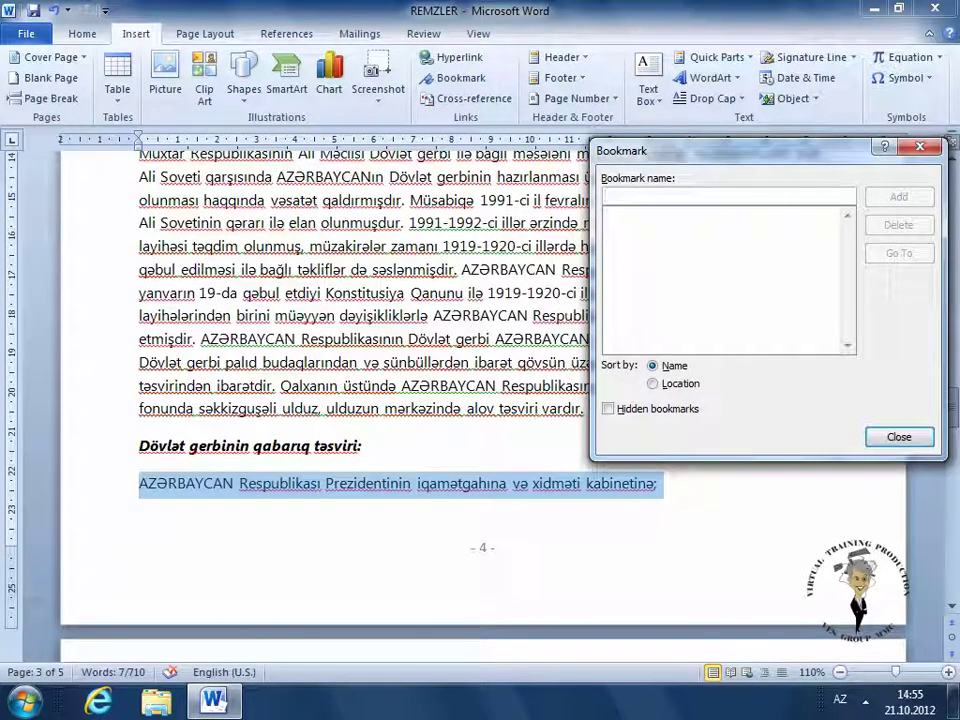
{"action": "type", "text": "Dövlət"}
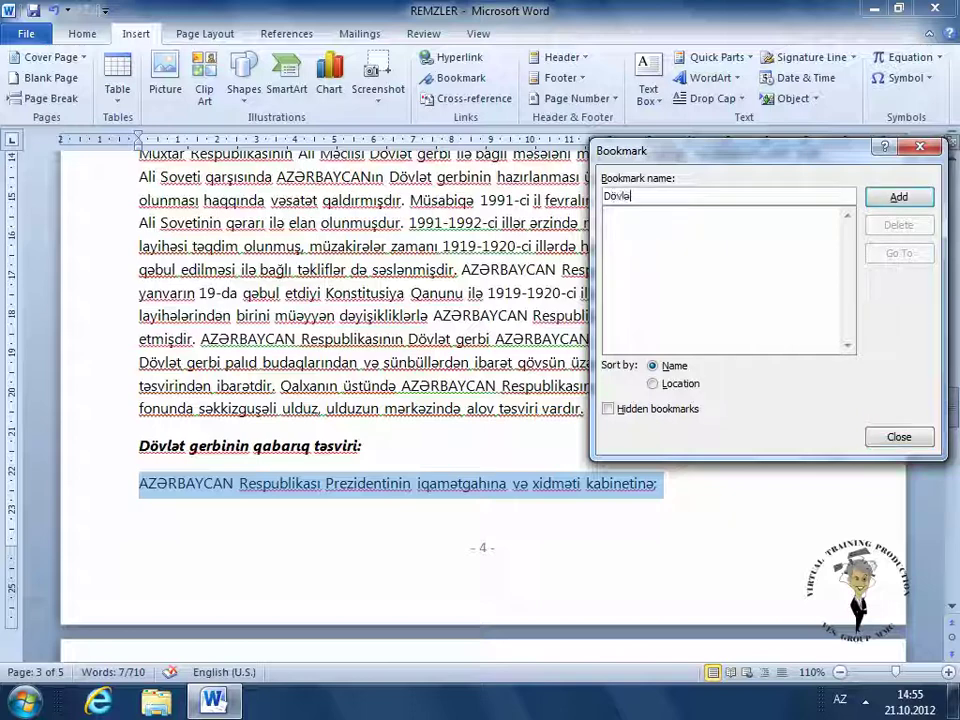
{"action": "type", "text": "_gerb"}
{"action": "type", "text": "i"}
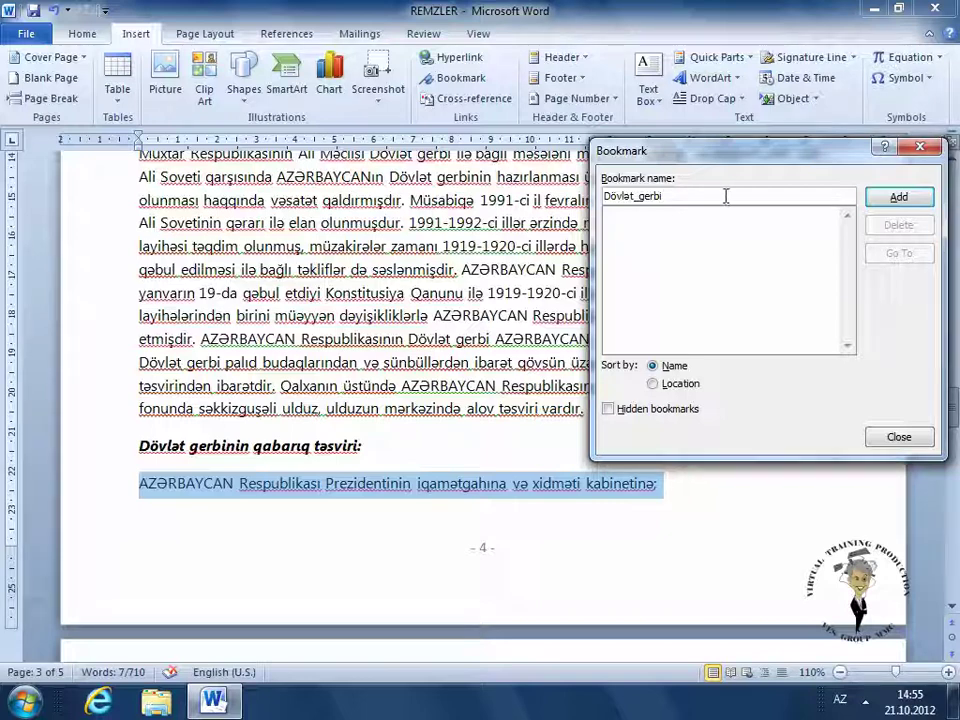
{"action": "left_click", "coordinate": [899, 198]}
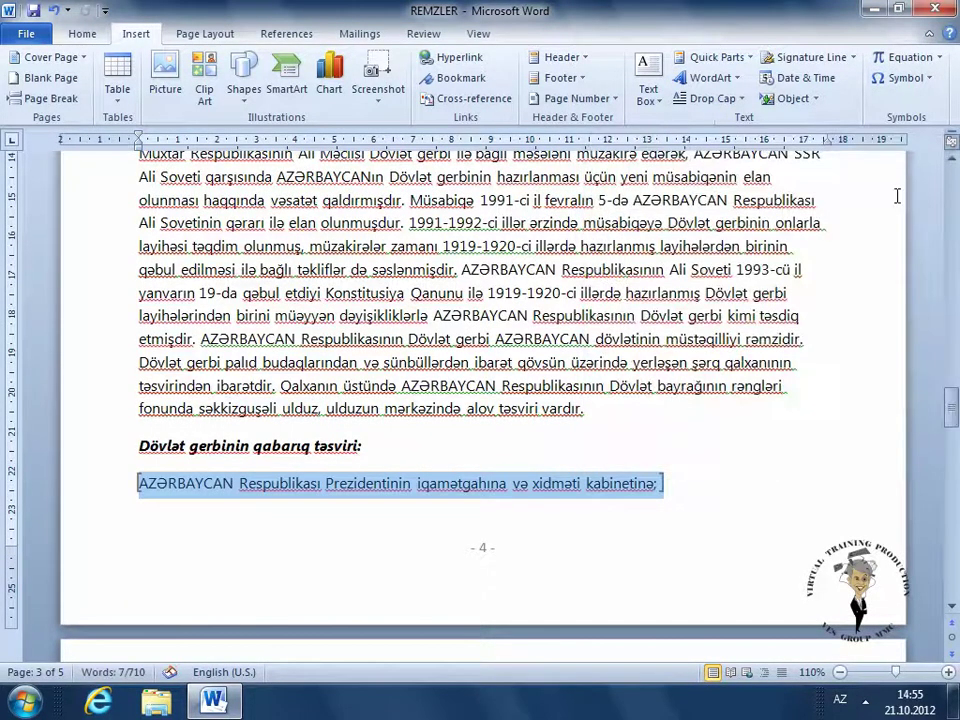
{"action": "left_click", "coordinate": [690, 482]}
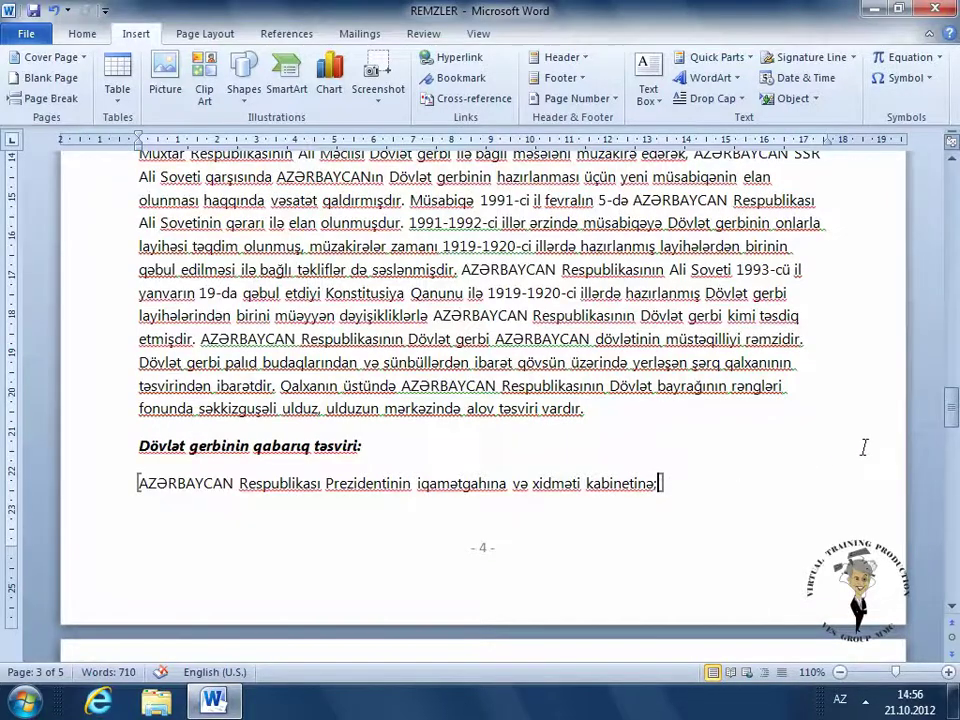
Place the cursor above paragraph I and open the Go To tab of Find and Replace
{"action": "left_click_drag", "start_coordinate": [953, 425], "coordinate": [953, 188]}
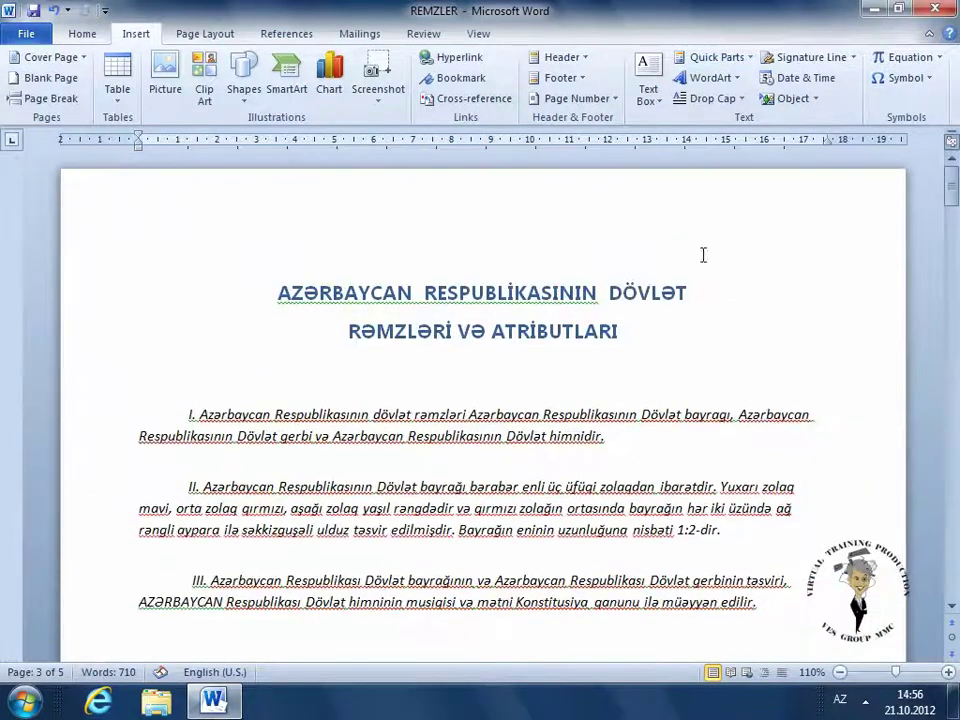
{"action": "left_click", "coordinate": [476, 388]}
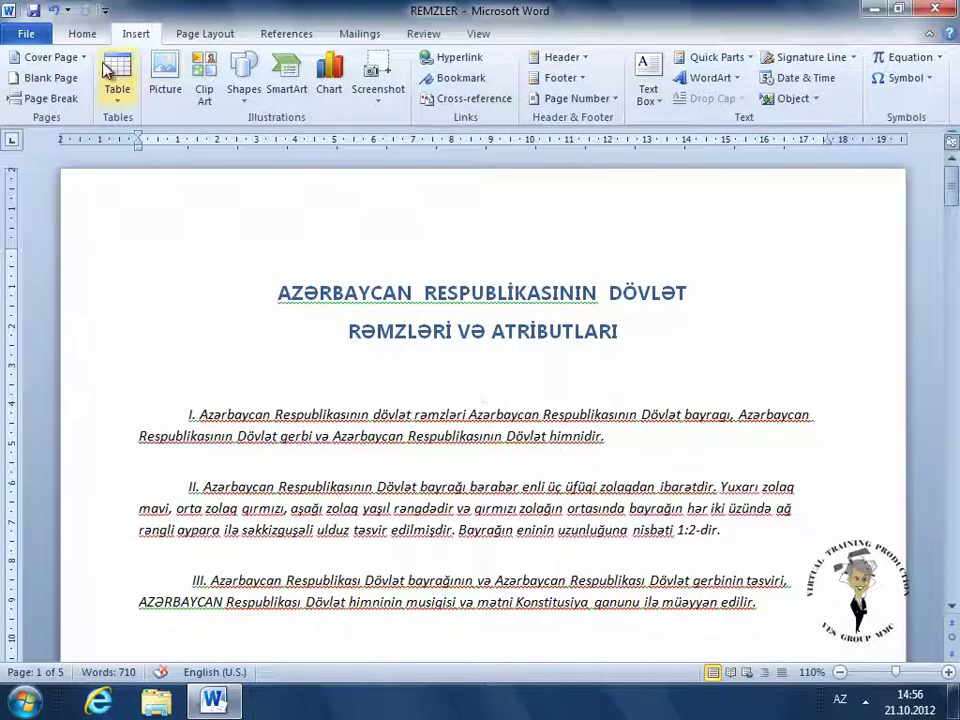
{"action": "left_click", "coordinate": [83, 35]}
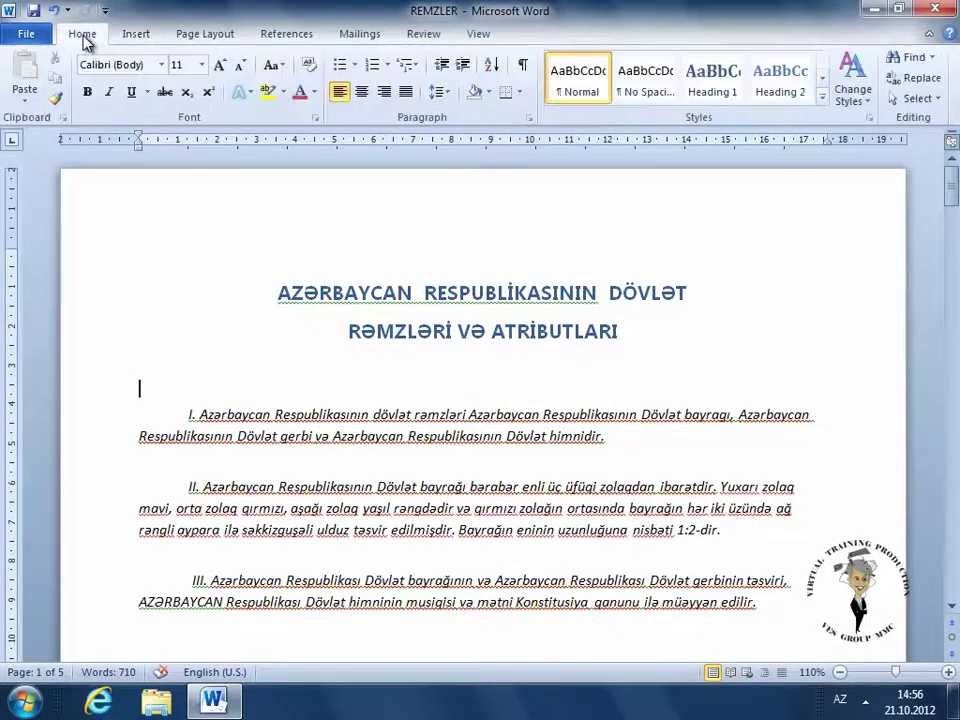
{"action": "left_click", "coordinate": [921, 80]}
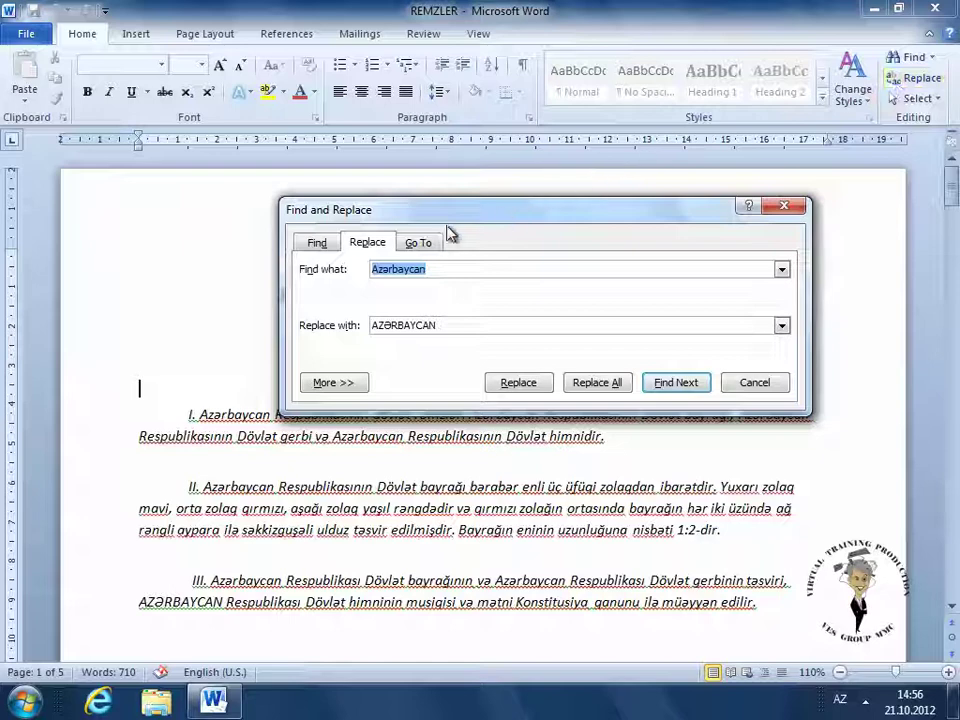
{"action": "left_click", "coordinate": [414, 244]}
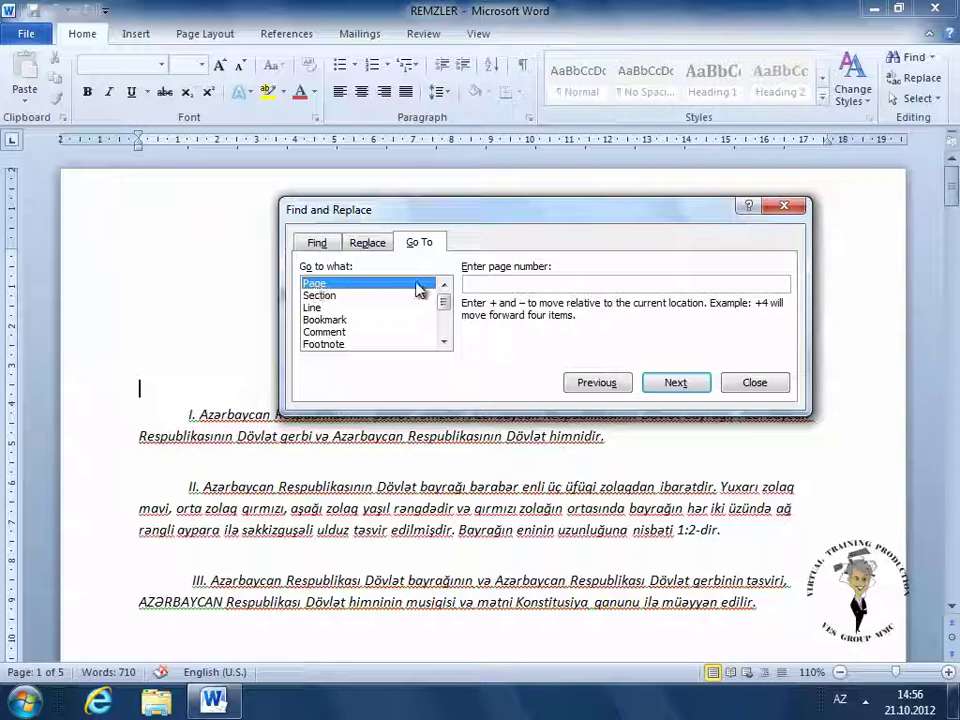
Go to the 'Dövlət_gerbi' bookmark using the Bookmark target in Go To
{"action": "left_click", "coordinate": [477, 282]}
{"action": "left_click", "coordinate": [352, 296]}
{"action": "left_click", "coordinate": [336, 308]}
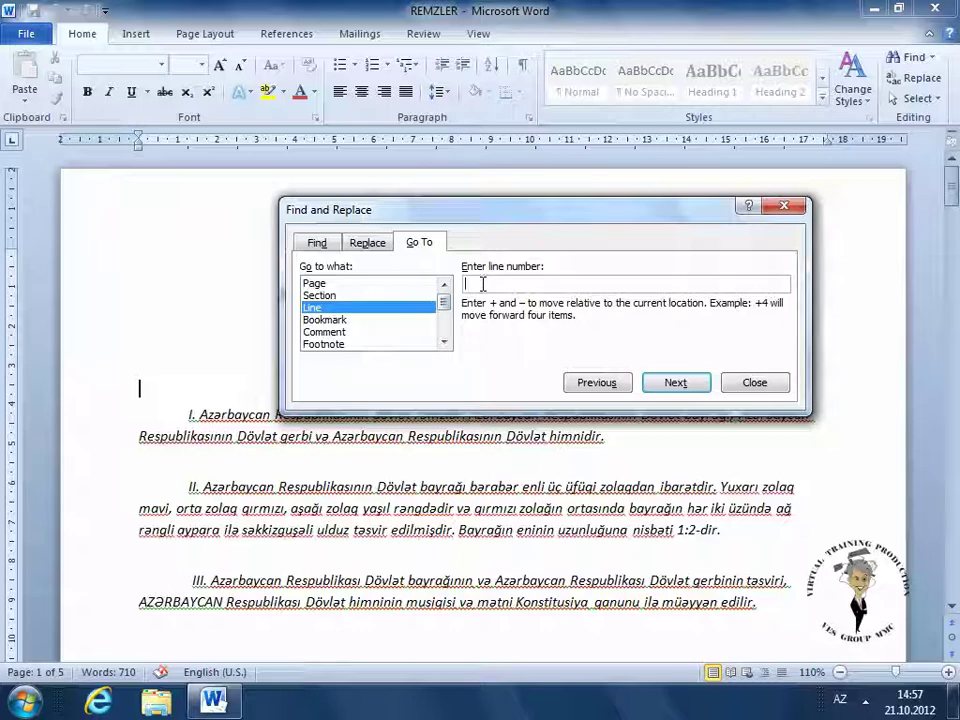
{"action": "left_click", "coordinate": [334, 321]}
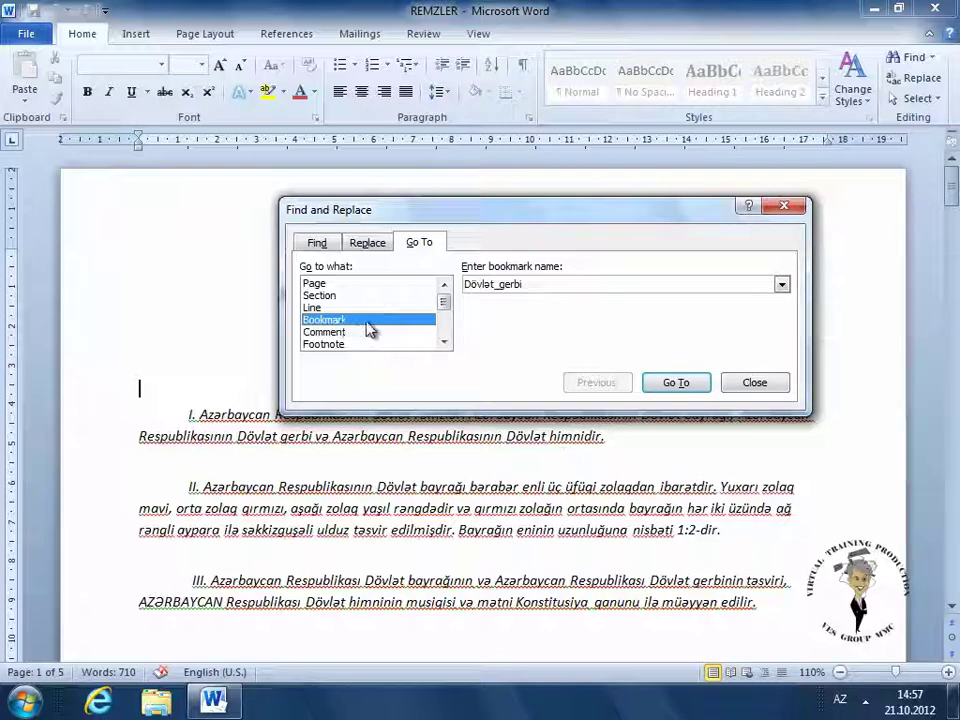
{"action": "left_click", "coordinate": [782, 285]}
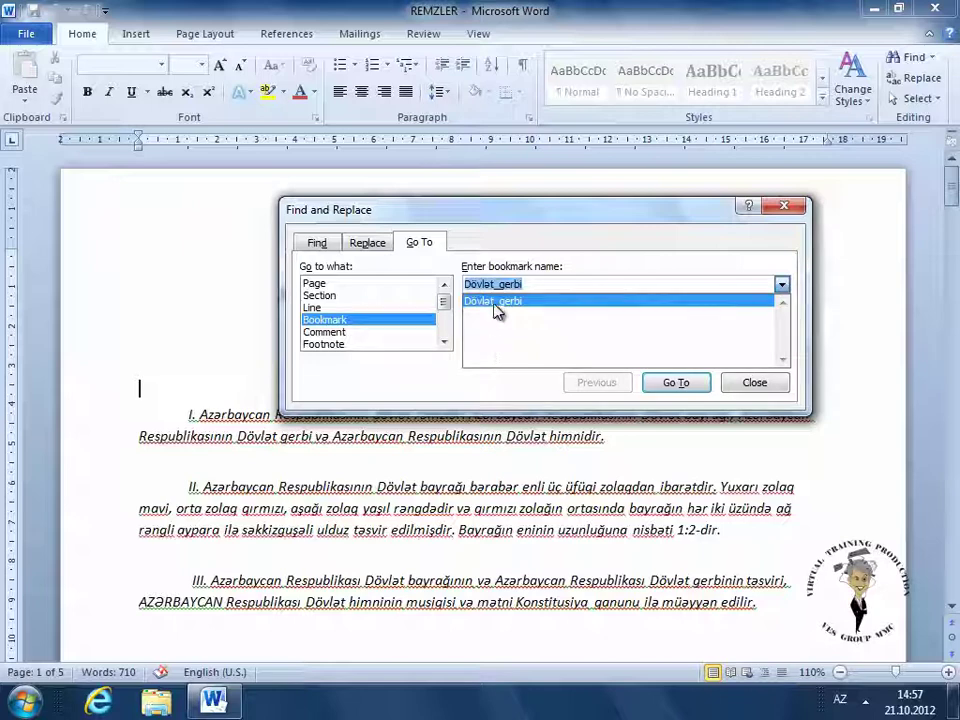
{"action": "left_click", "coordinate": [493, 302]}
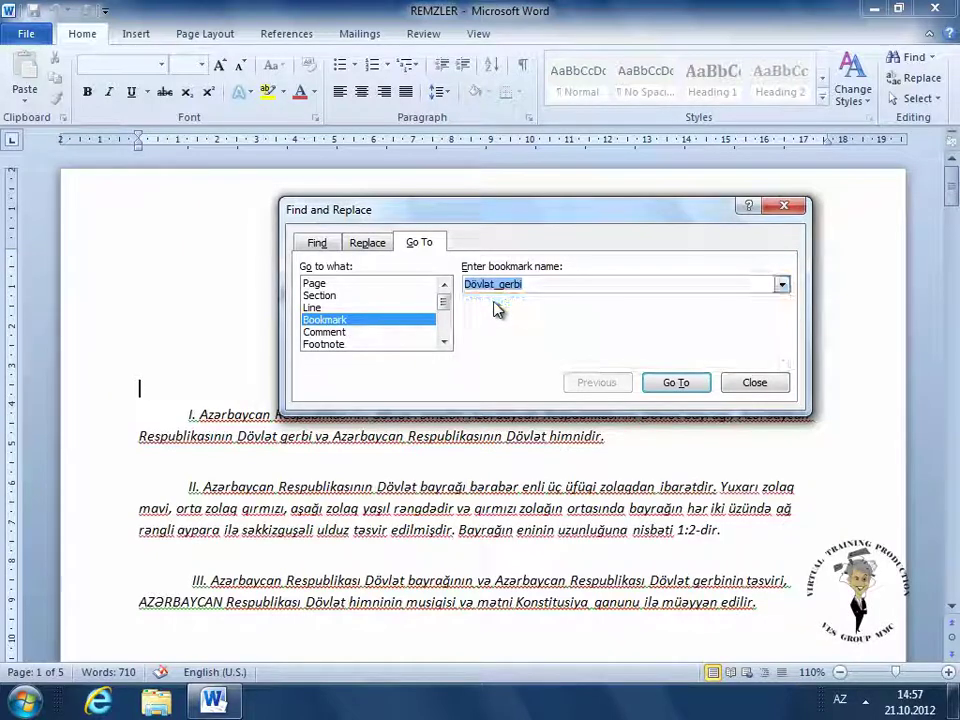
{"action": "left_click", "coordinate": [676, 383]}
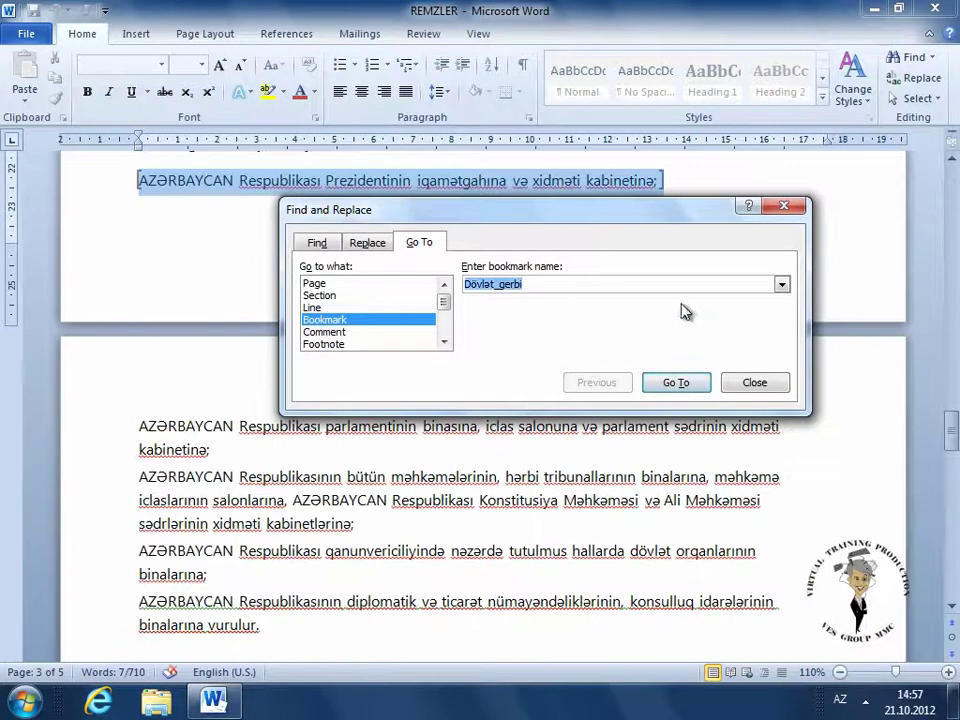
Close Find and Replace and insert 'Respublikası' before 'Dövlət' in paragraph II
{"action": "left_click", "coordinate": [784, 206]}
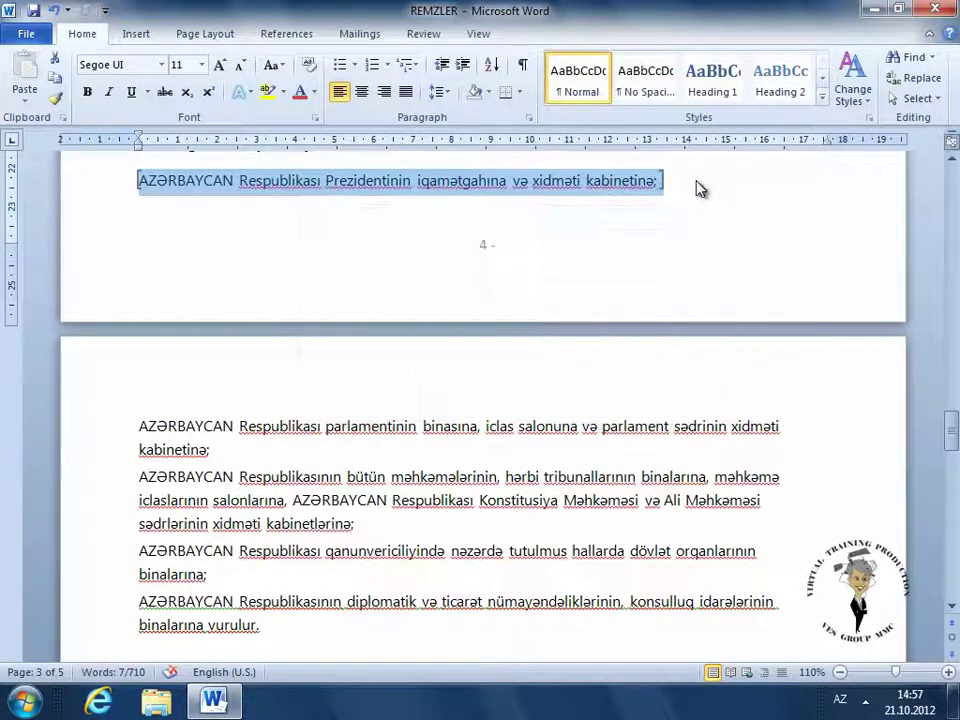
{"action": "left_click", "coordinate": [682, 177]}
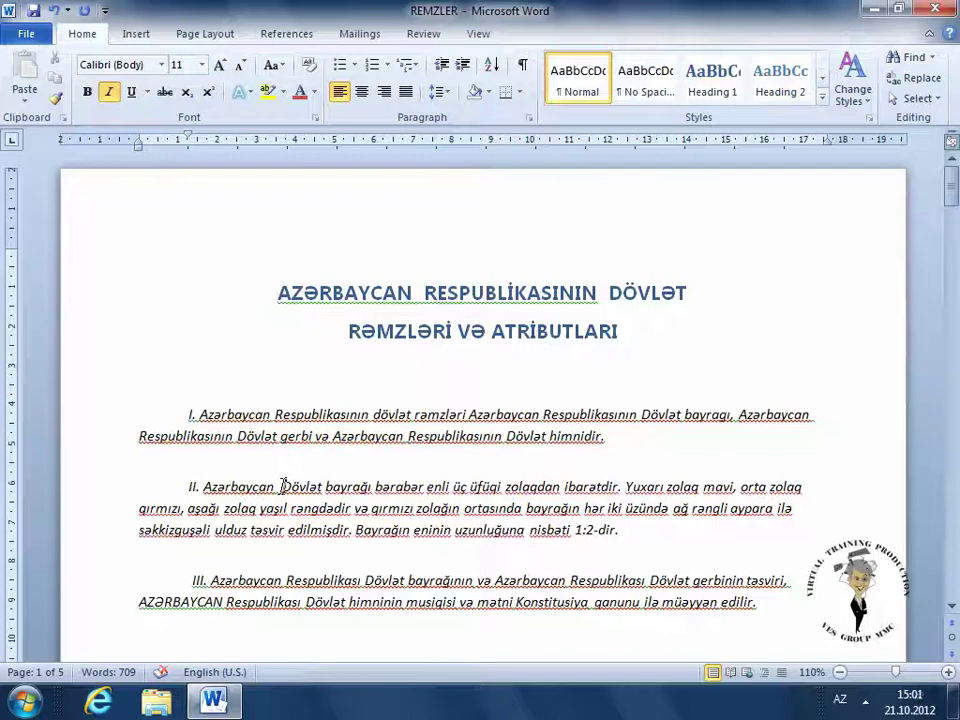
{"action": "type", "text": "Res"}
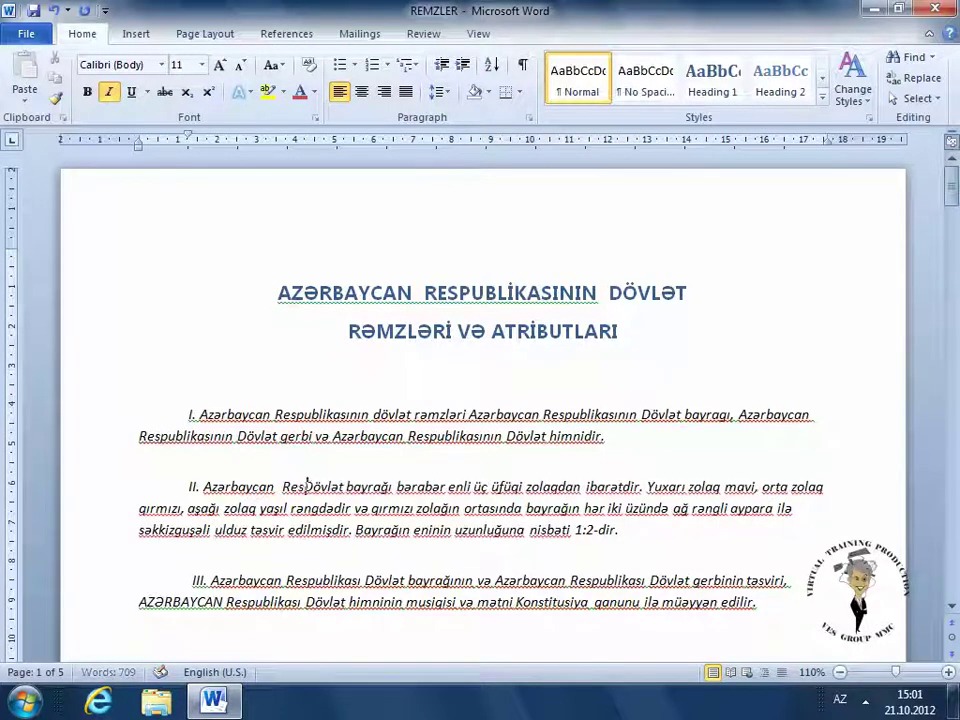
{"action": "type", "text": "publ"}
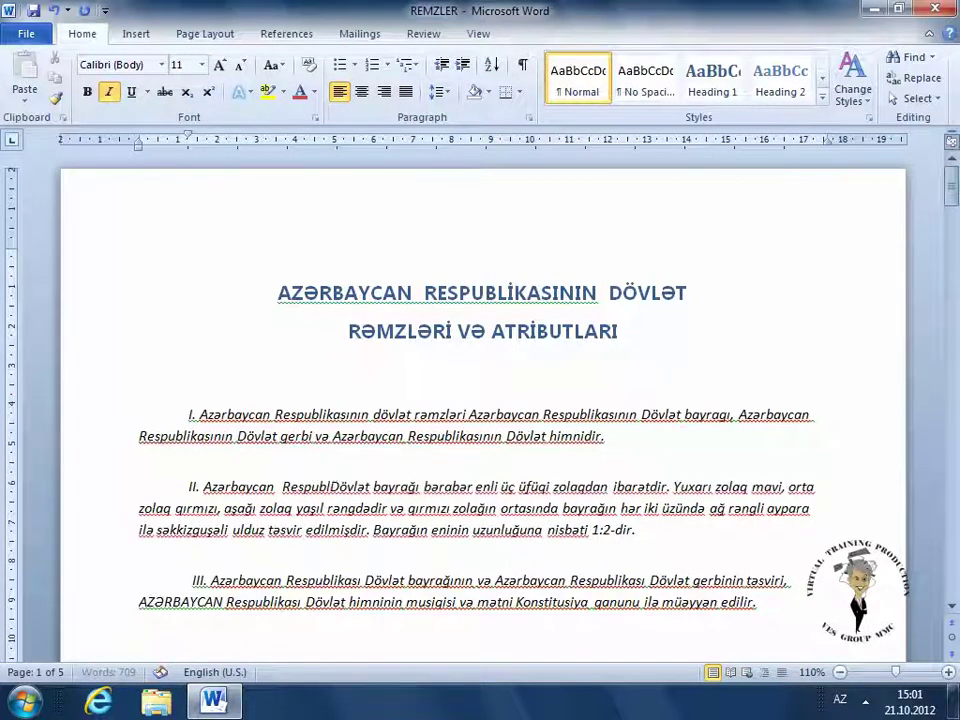
{"action": "type", "text": "ikas"}
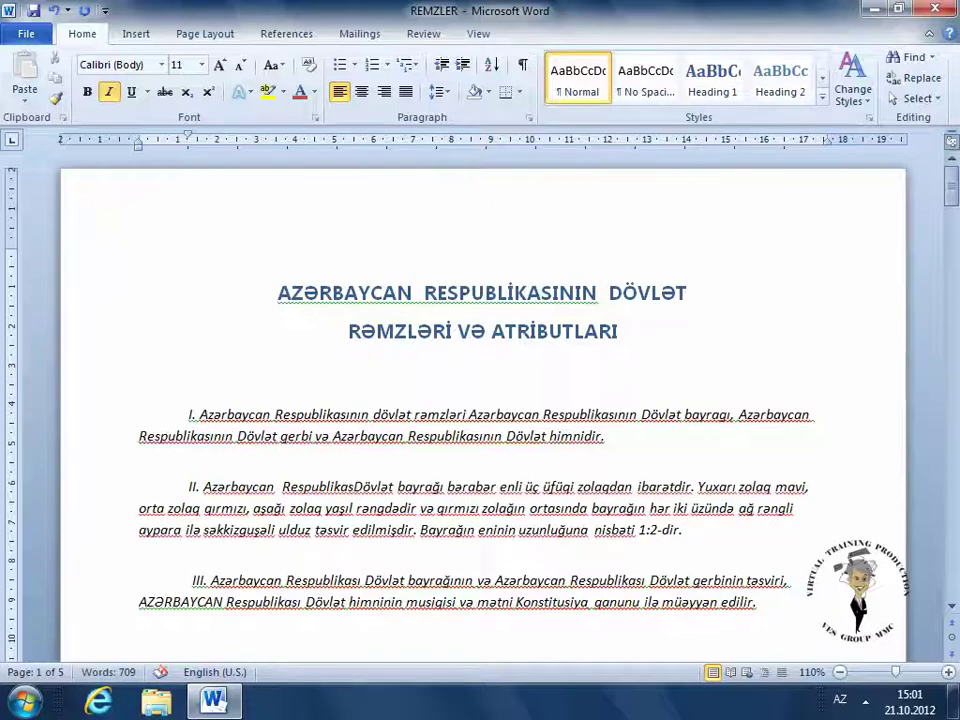
{"action": "type", "text": "ı"}
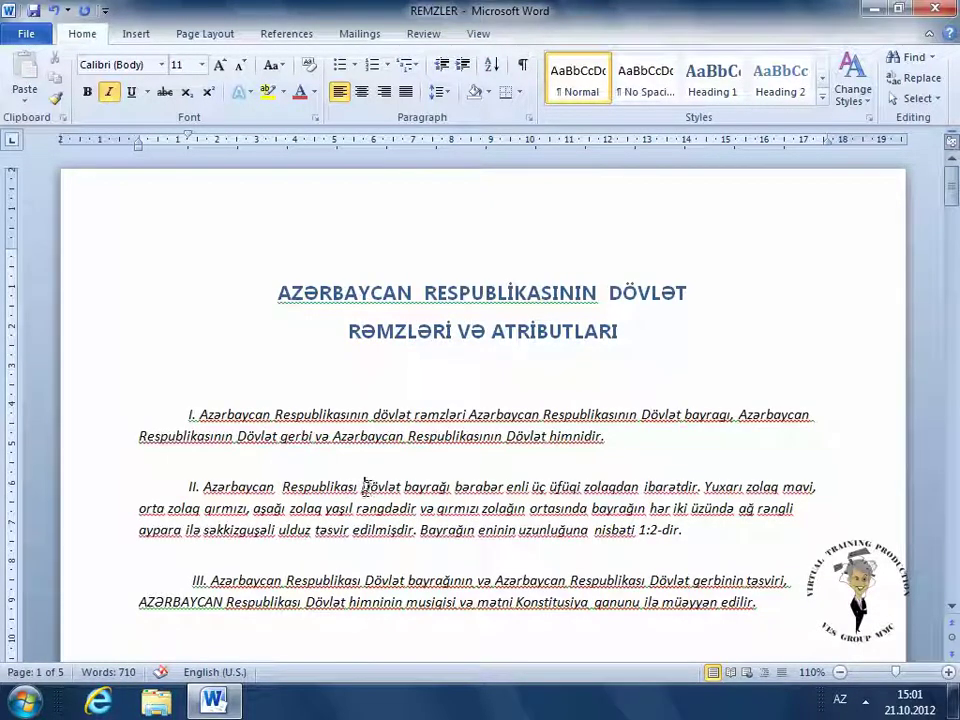
{"action": "mouse_move", "coordinate": [362, 488]}
{"action": "left_mouse_down"}
{"action": "mouse_move", "coordinate": [325, 483]}
{"action": "mouse_move", "coordinate": [528, 487]}
{"action": "left_mouse_up"}
{"action": "double_click", "coordinate": [325, 486]}
{"action": "left_click", "coordinate": [361, 487]}
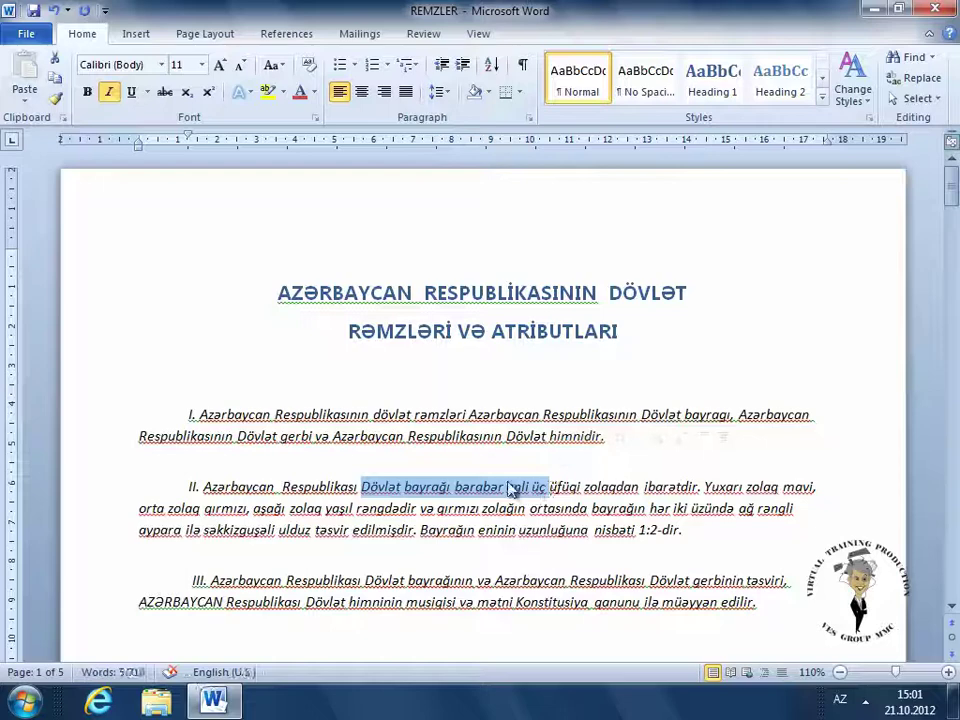
{"action": "left_click", "coordinate": [364, 488]}
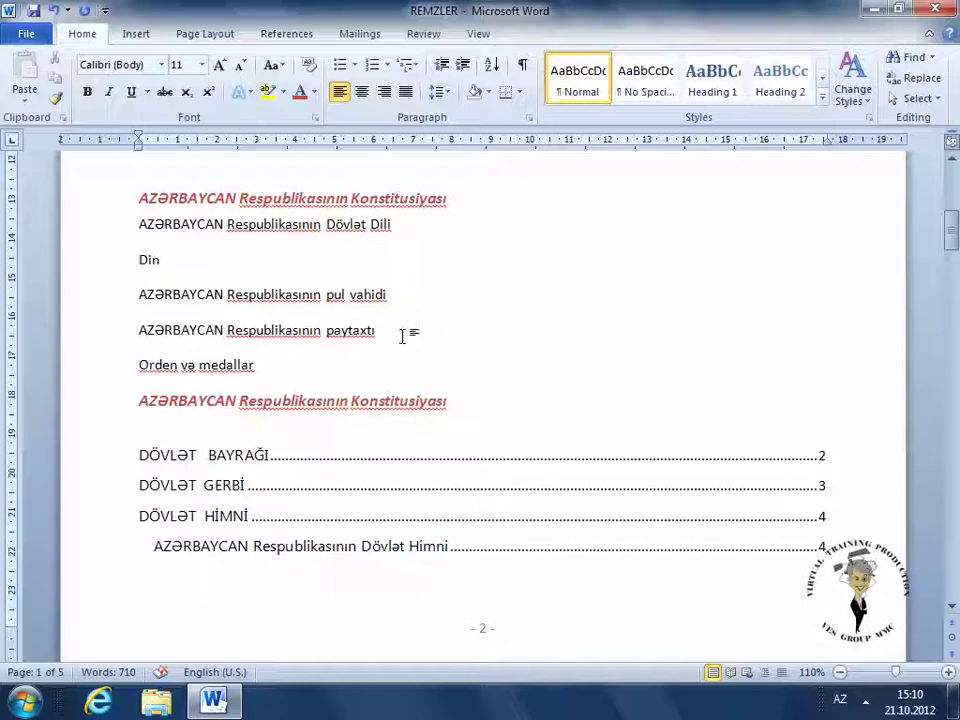
Put the cursor at the start of the 'pul vahidi' line and show the Overtype indicator in the status bar
{"action": "left_click", "coordinate": [139, 294]}
{"action": "right_click", "coordinate": [279, 683]}
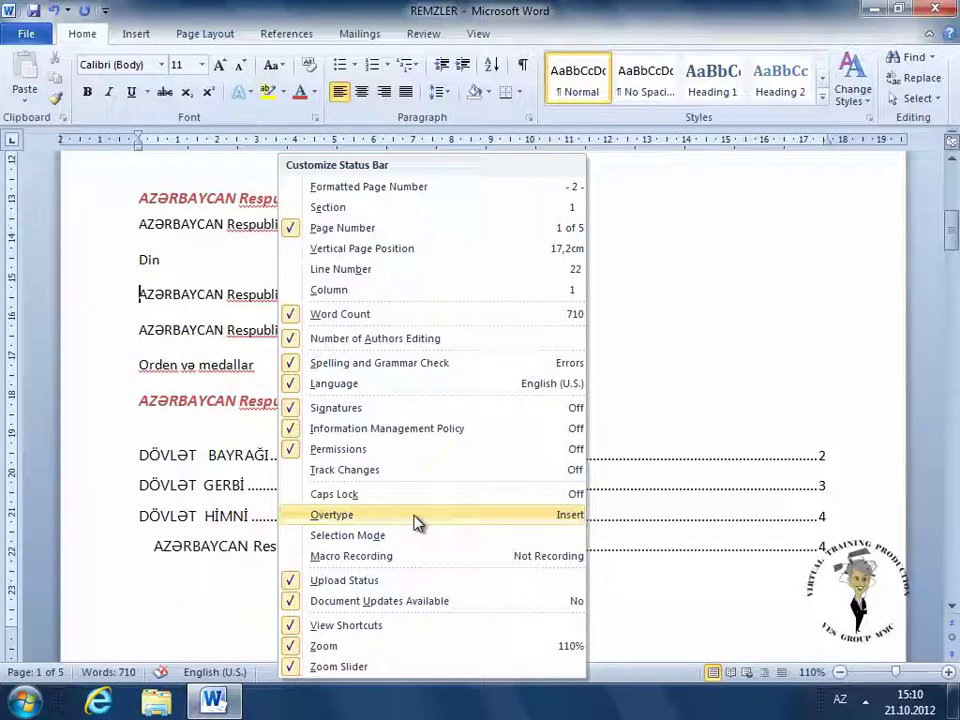
{"action": "left_click", "coordinate": [418, 521]}
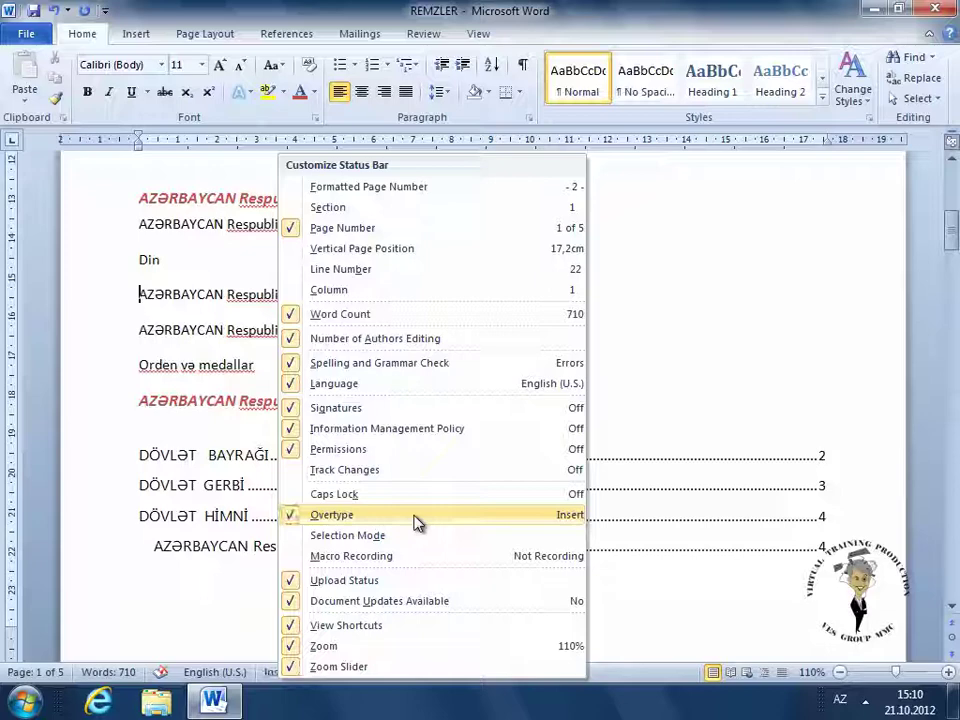
{"action": "left_click", "coordinate": [616, 588]}
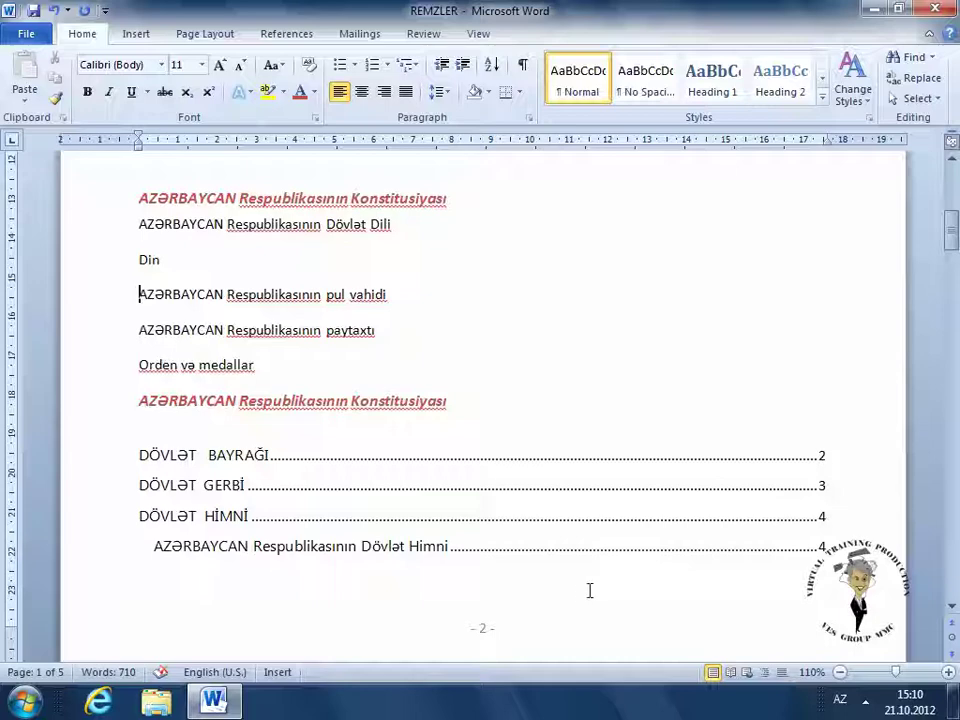
Switch to Overtype mode and type 'Azərbaycan' over 'AZƏRBAYCAN' on the pul vahidi line
{"action": "left_click", "coordinate": [290, 677]}
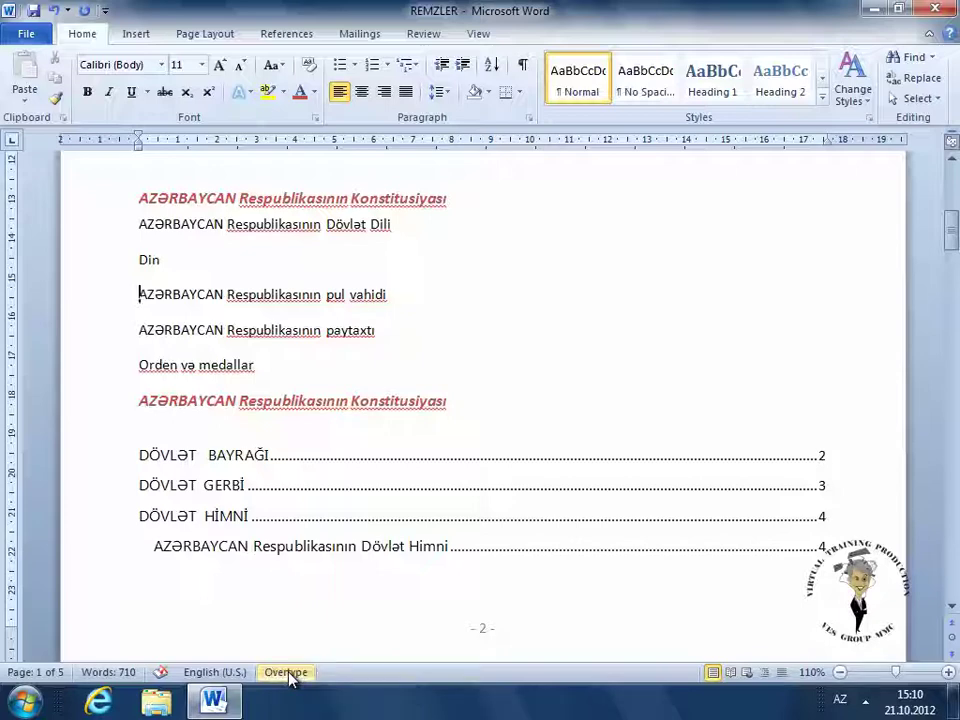
{"action": "left_click", "coordinate": [290, 677]}
{"action": "left_click", "coordinate": [290, 677]}
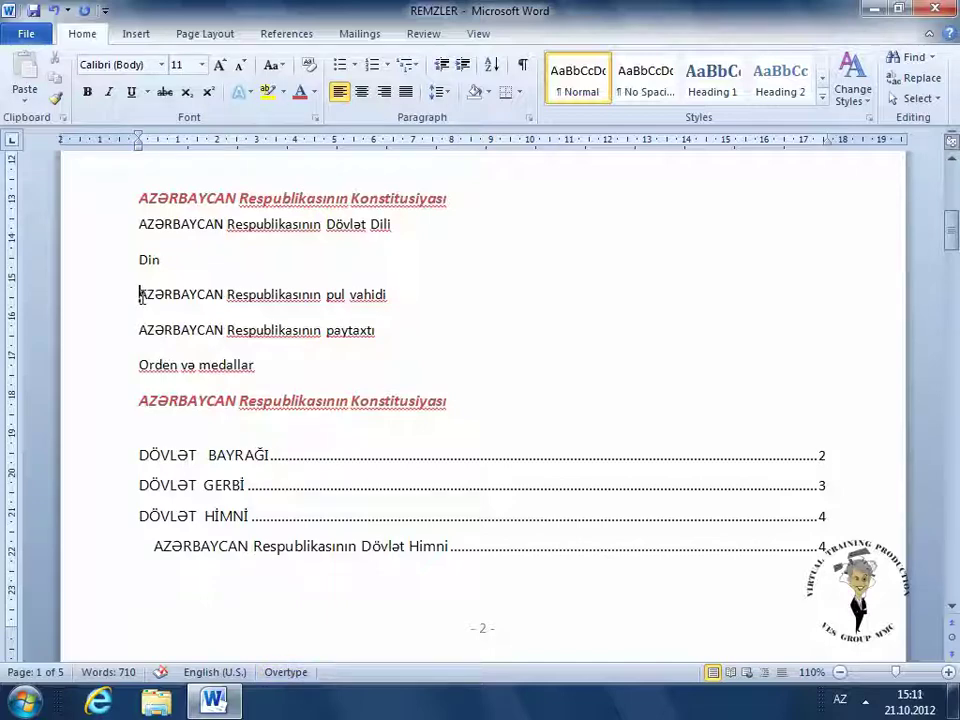
{"action": "type", "text": "Az"}
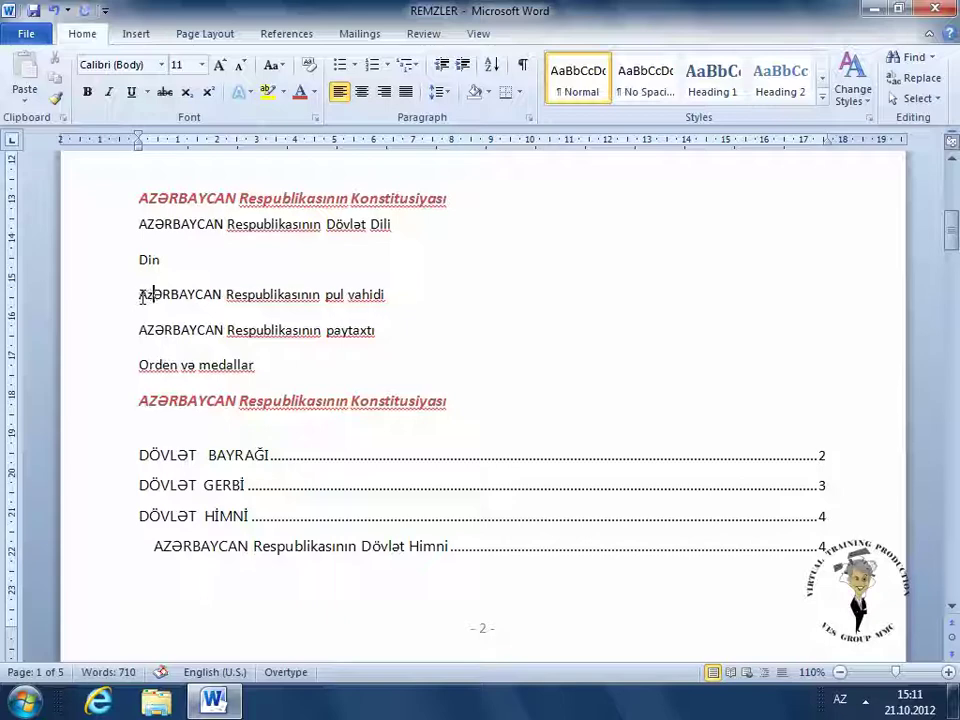
{"action": "type", "text": "ərb"}
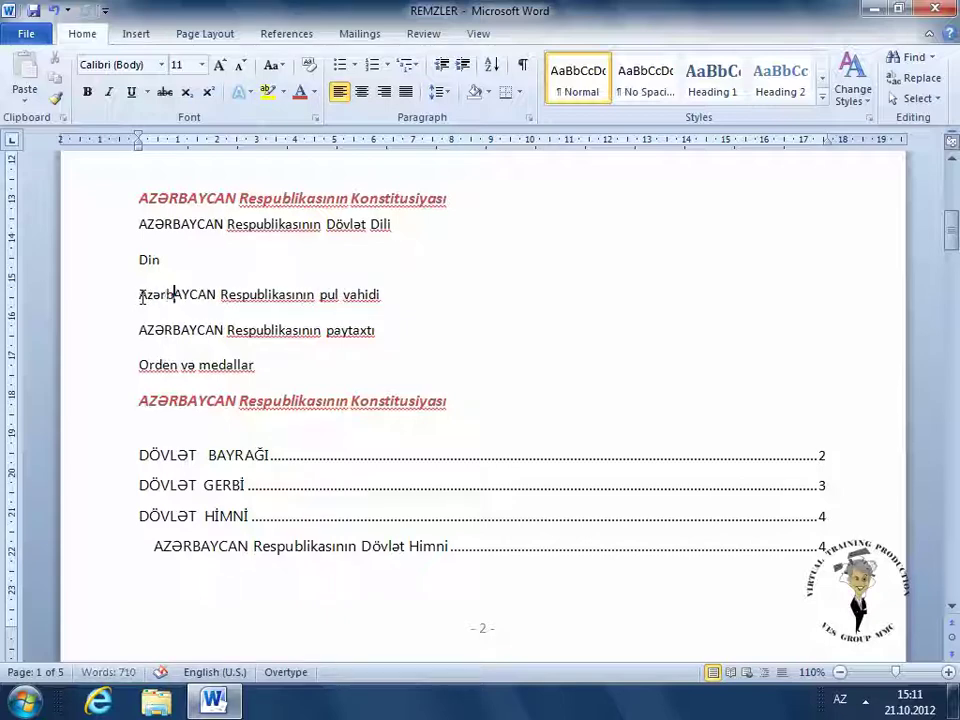
{"action": "type", "text": "a"}
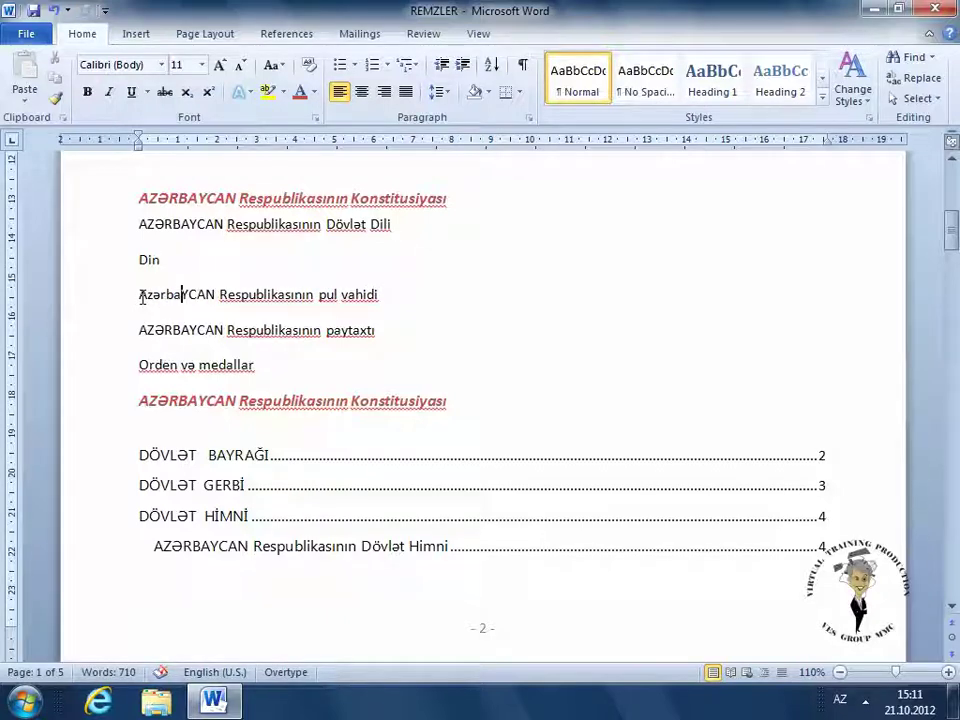
{"action": "type", "text": "y"}
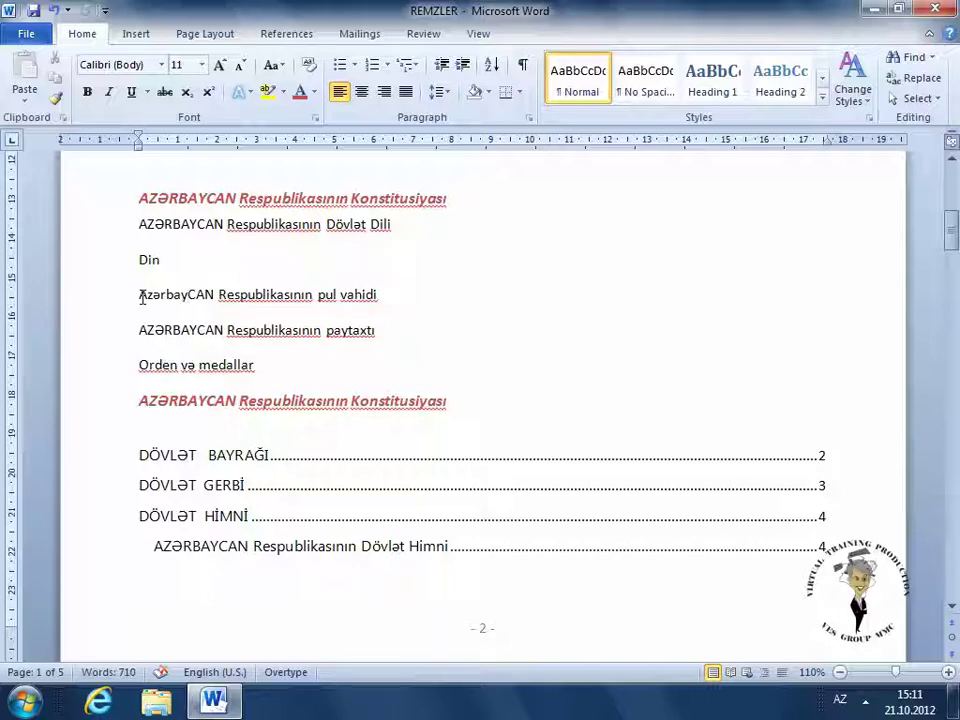
{"action": "type", "text": "can"}
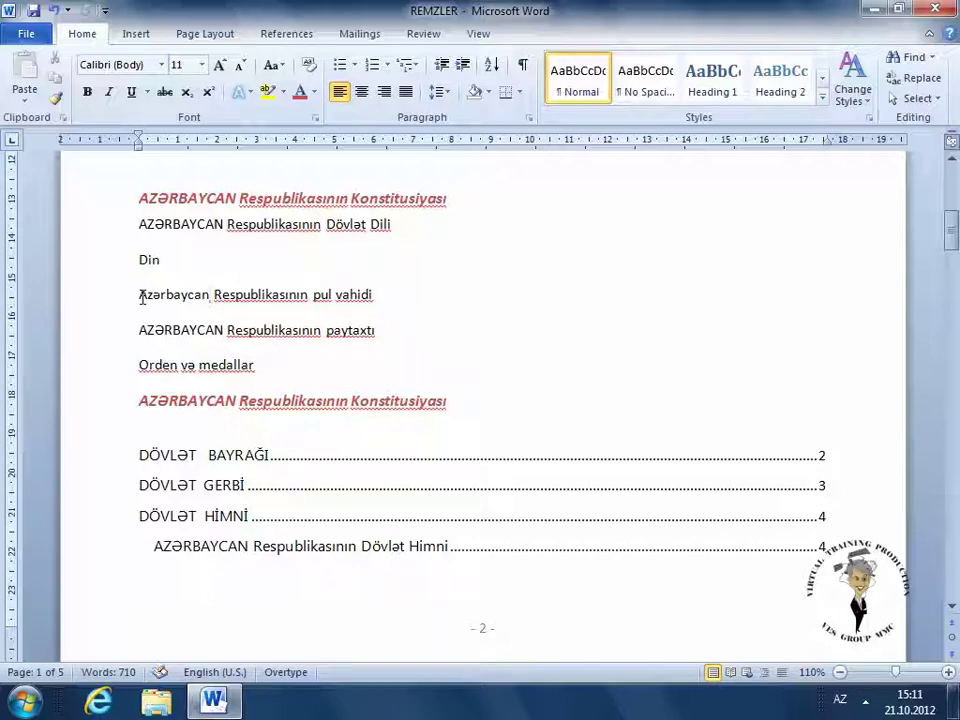